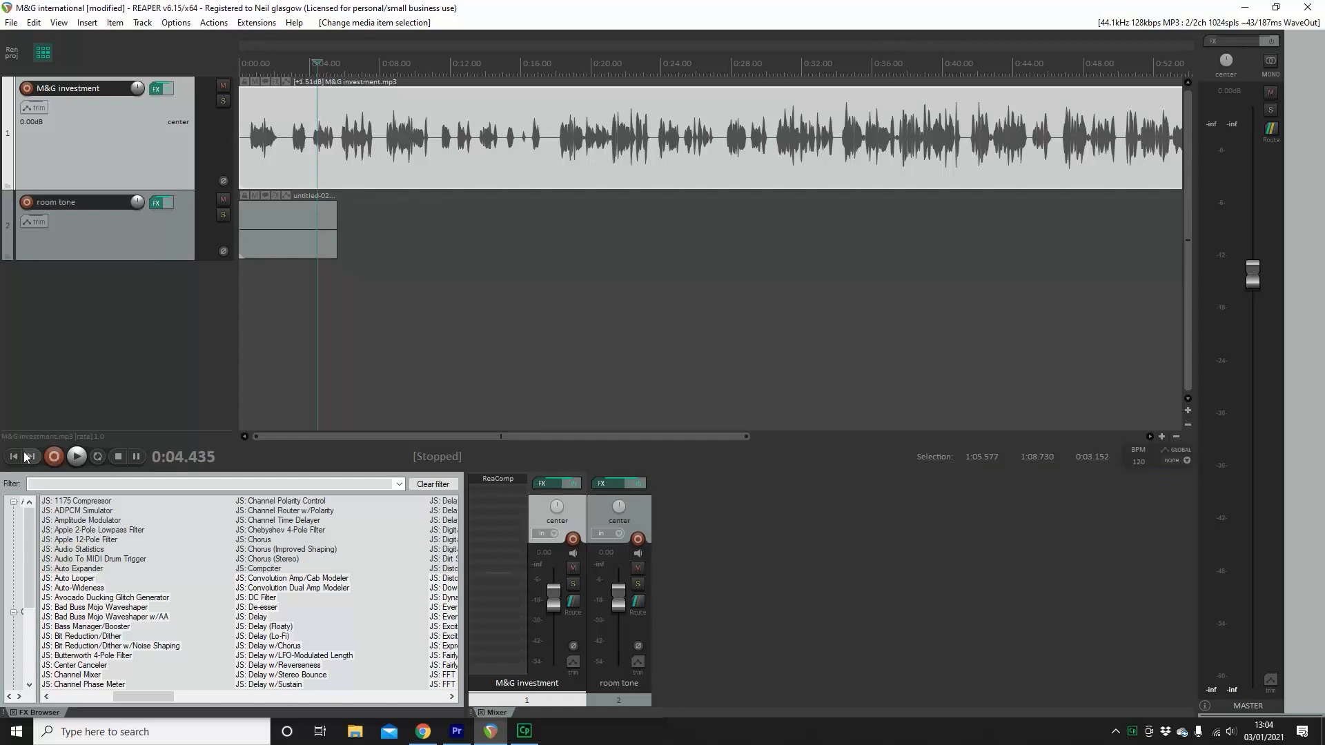
# Dynamically split the M&G investment voice item at gate openings and closings, removing the silent areas.
pyautogui.click(13, 456)
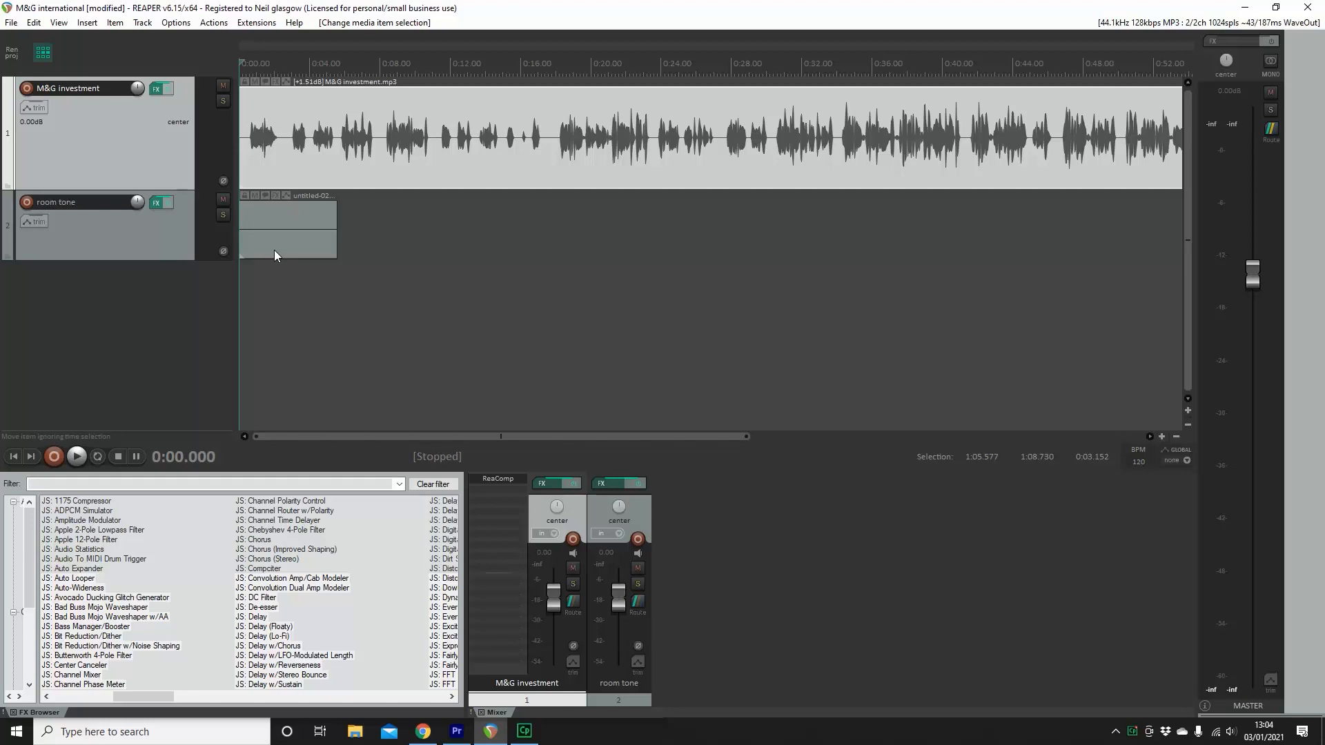
pyautogui.click(433, 168)
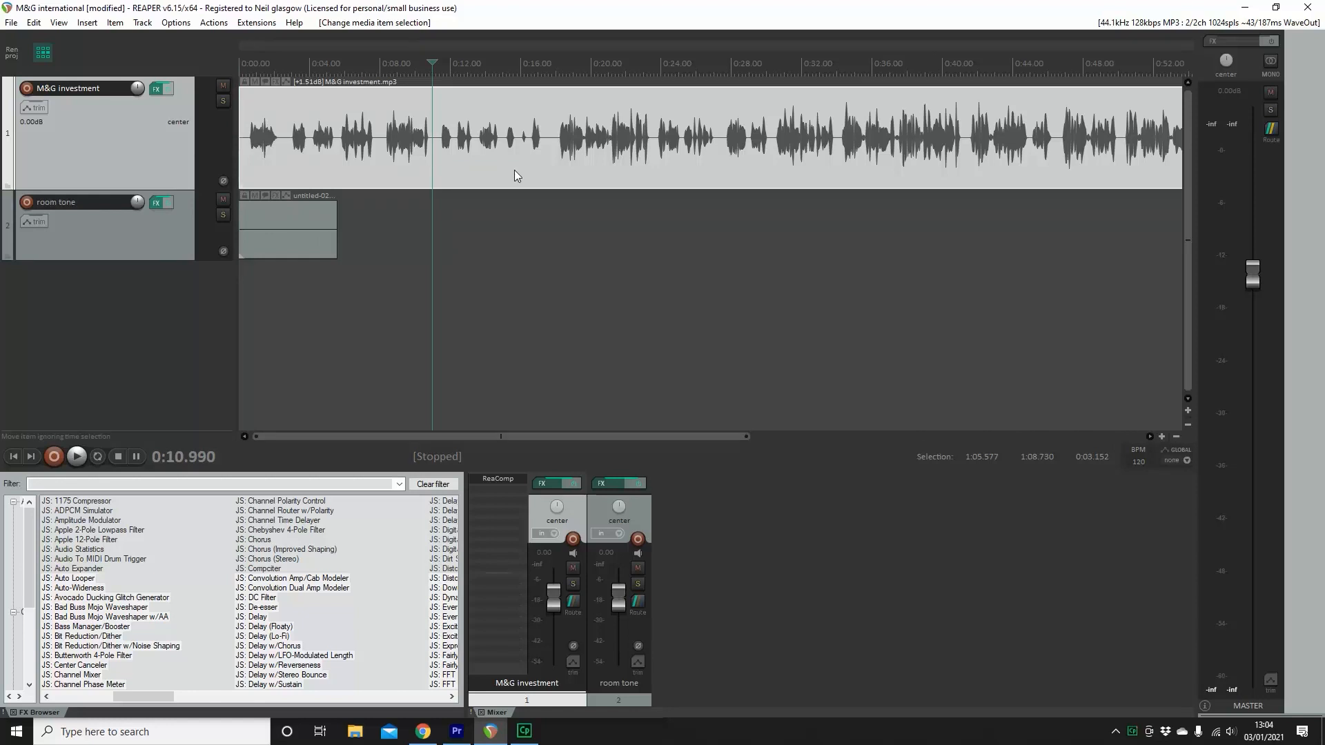
pyautogui.press('d')
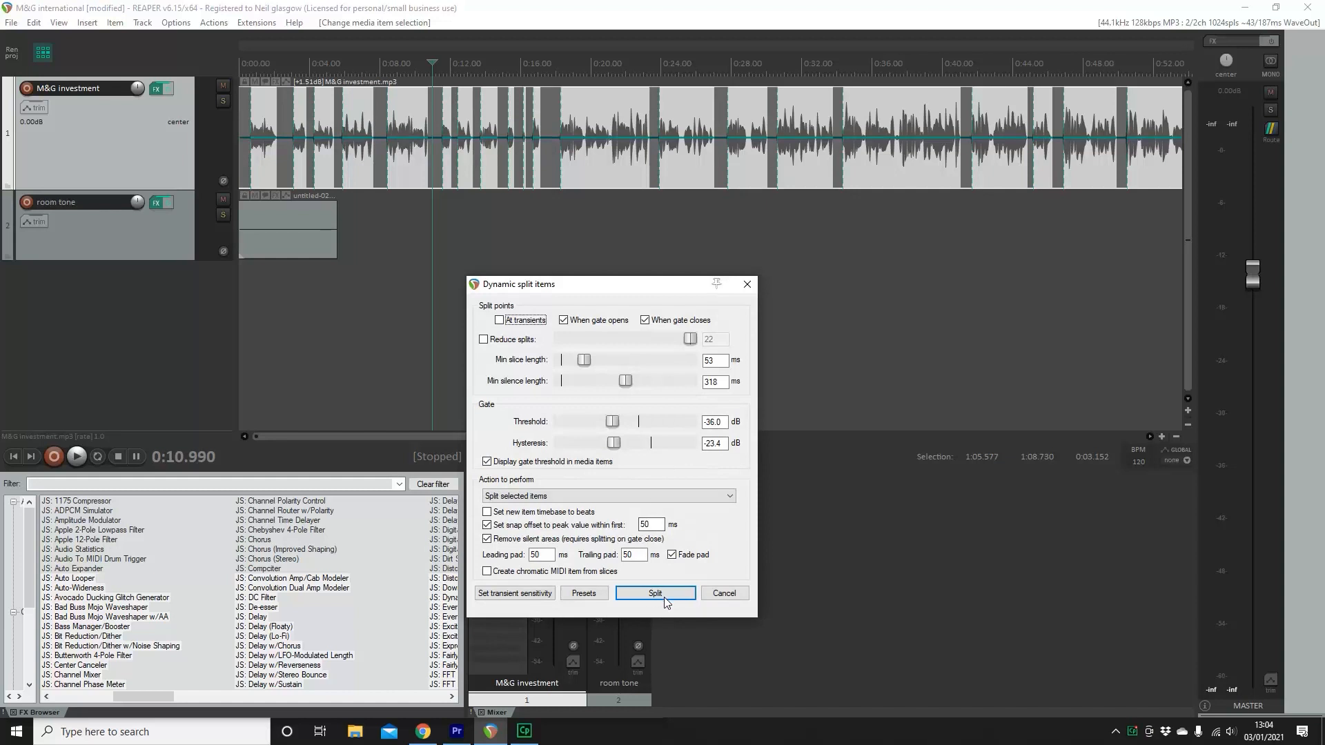
pyautogui.click(619, 594)
pyautogui.scroll(-3, 575, 277)
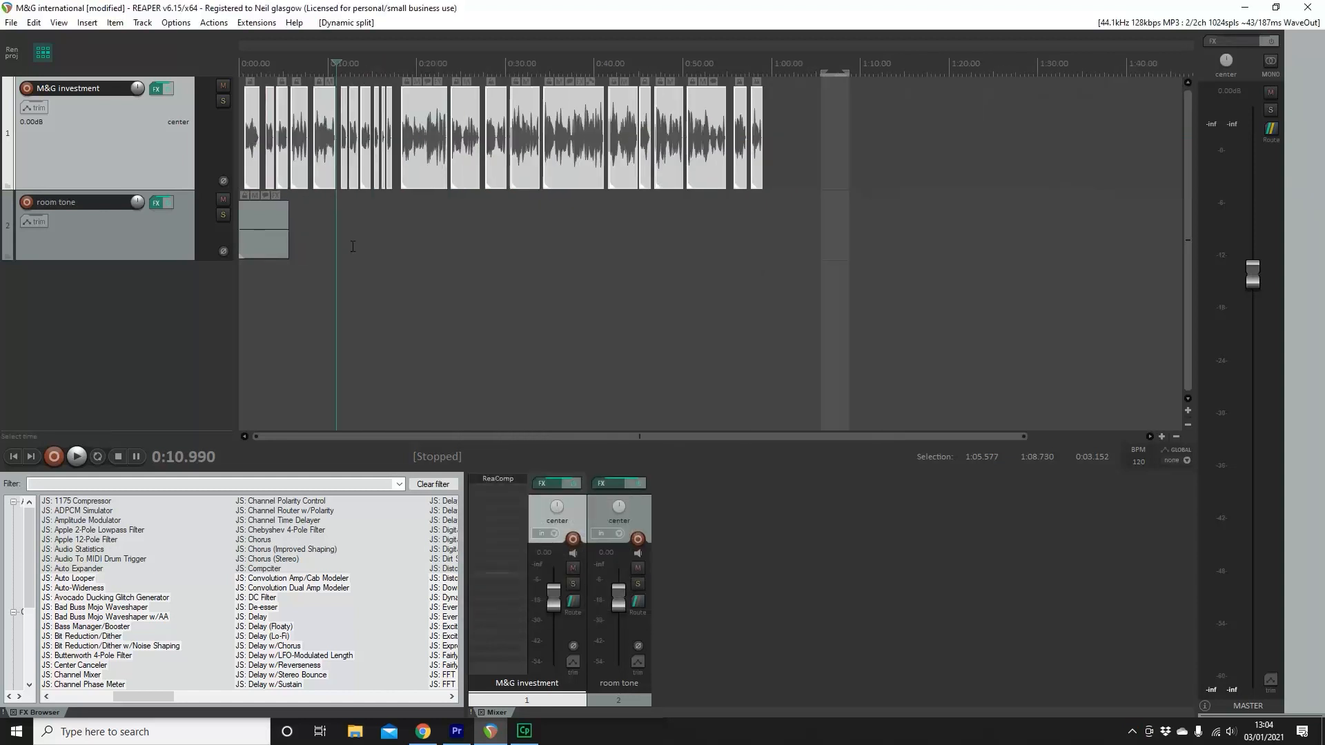
# Extend the room tone item to the end of the voice recording and move it onto the M&G investment track.
pyautogui.click(276, 224)
pyautogui.moveTo(288, 225); pyautogui.dragTo(766, 209)
pyautogui.moveTo(586, 228); pyautogui.dragTo(583, 177)
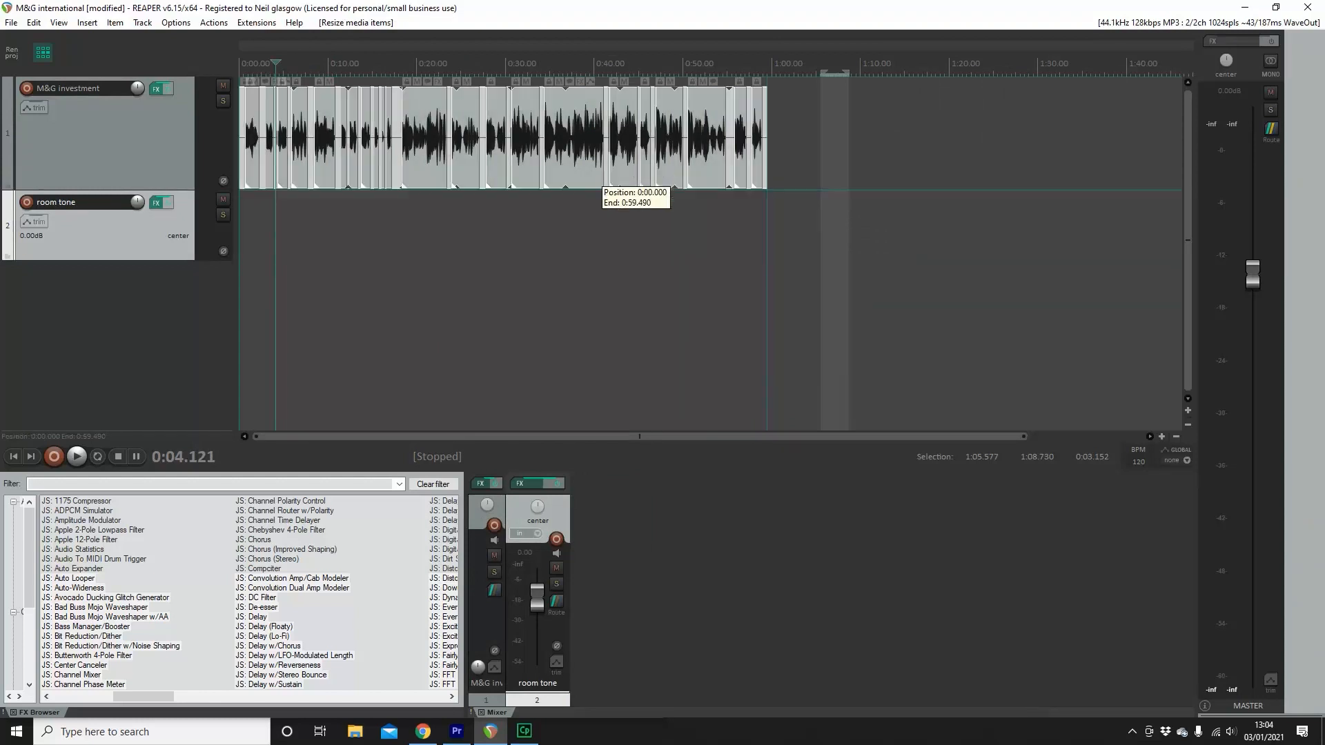
# Glue all voice and room tone items into one item and normalize it to -3 dB.
pyautogui.hotkey('ctrl', 'a')
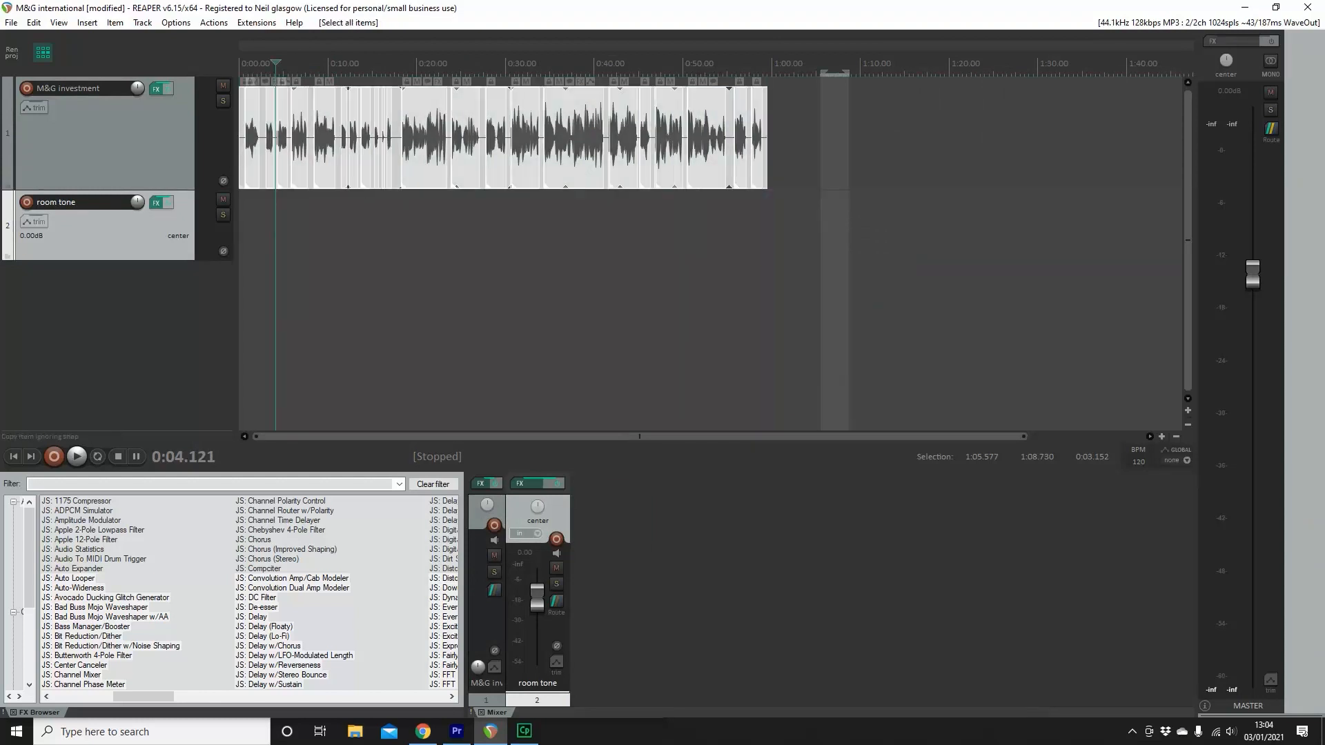
pyautogui.hotkey('ctrl', 'g')
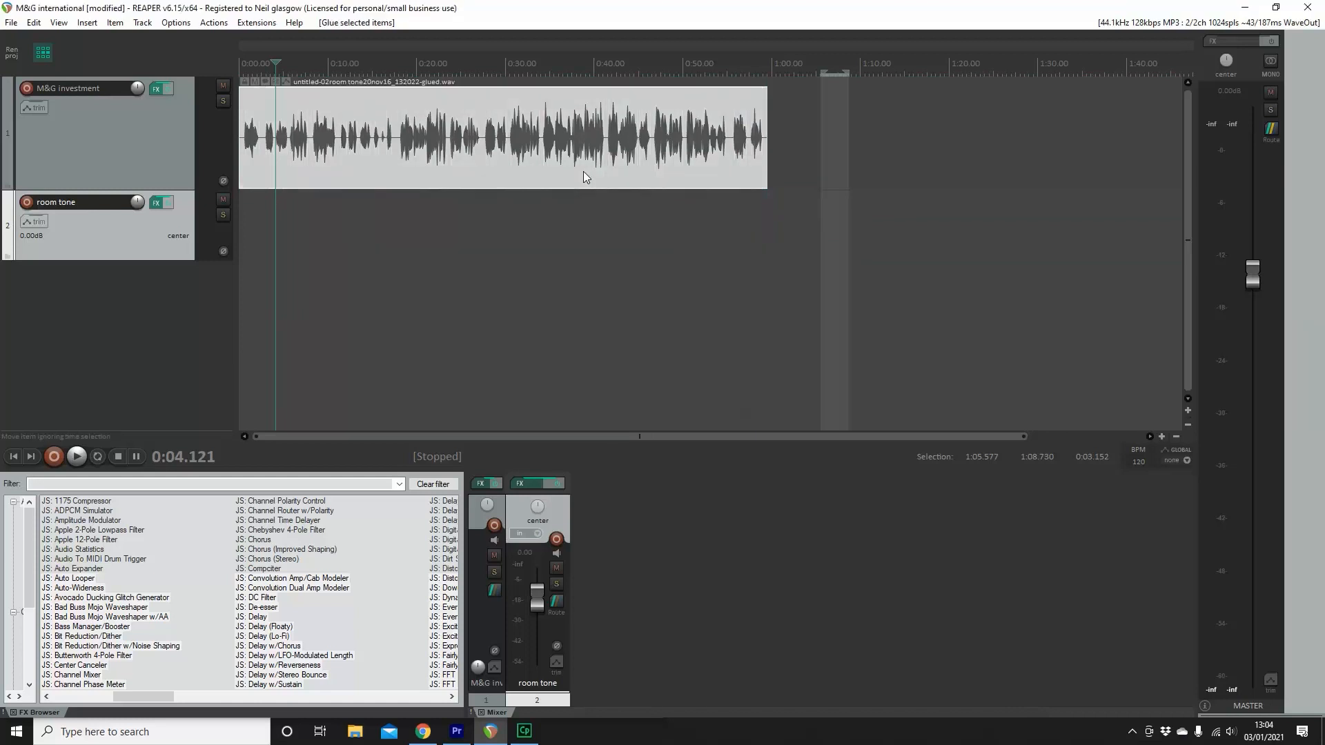
pyautogui.hotkey('ctrl', 'shift', 'n')
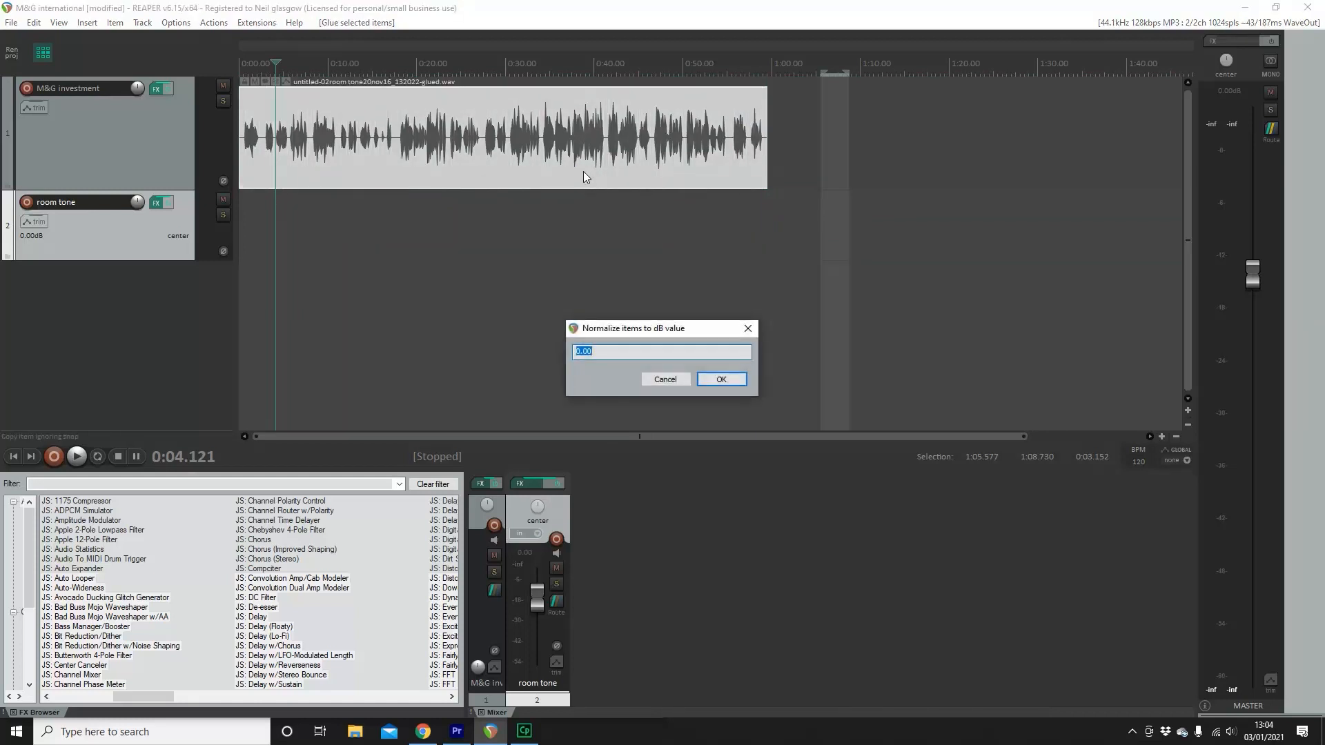
pyautogui.write('-3')
pyautogui.press('Return')
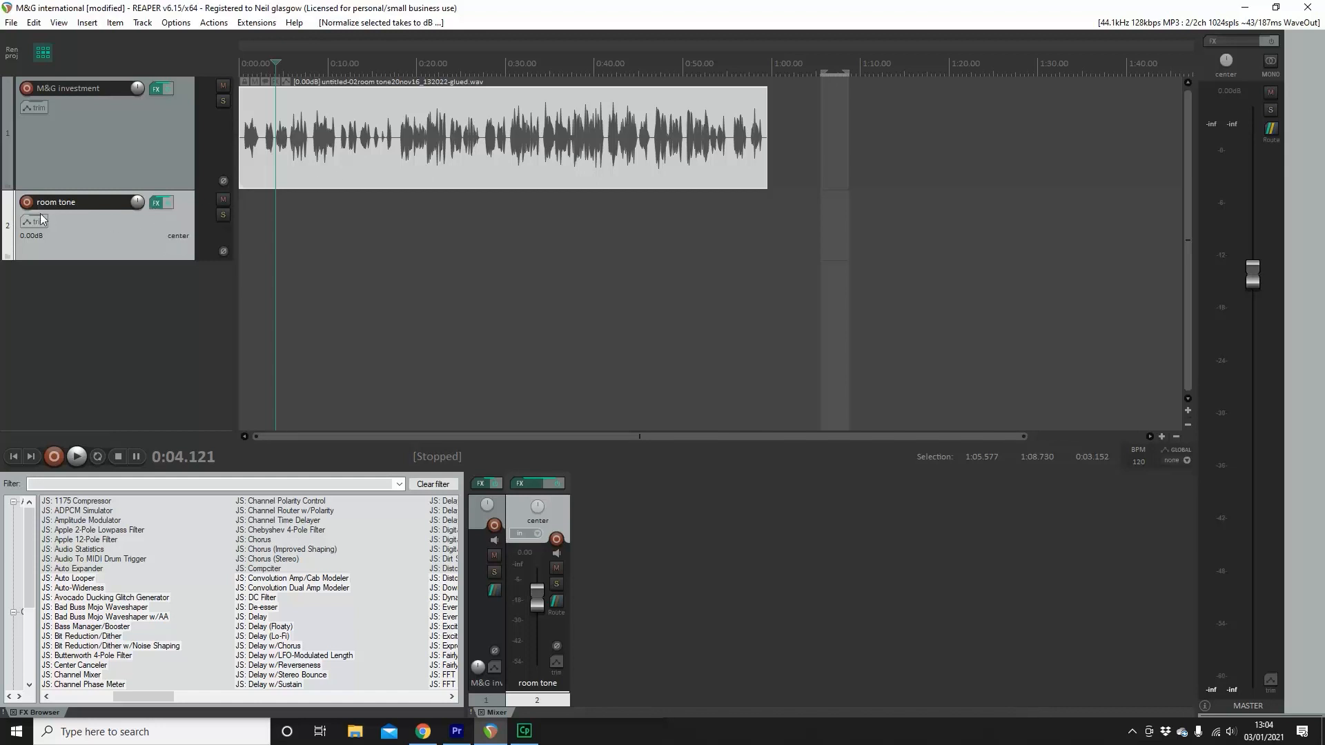
# Set ReaComp on the room tone track to a -31.4 dB threshold with Auxiliary Input L+R as detector input.
pyautogui.click(158, 205)
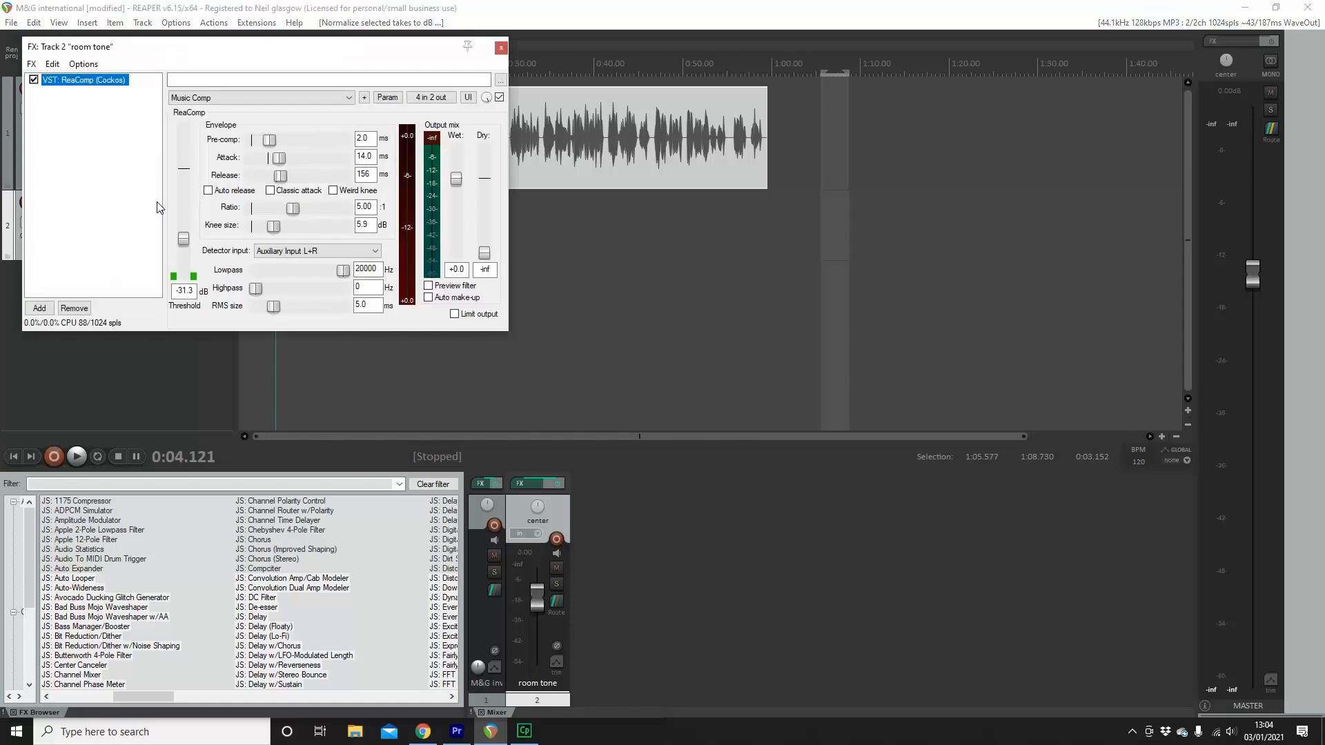
pyautogui.click(184, 241)
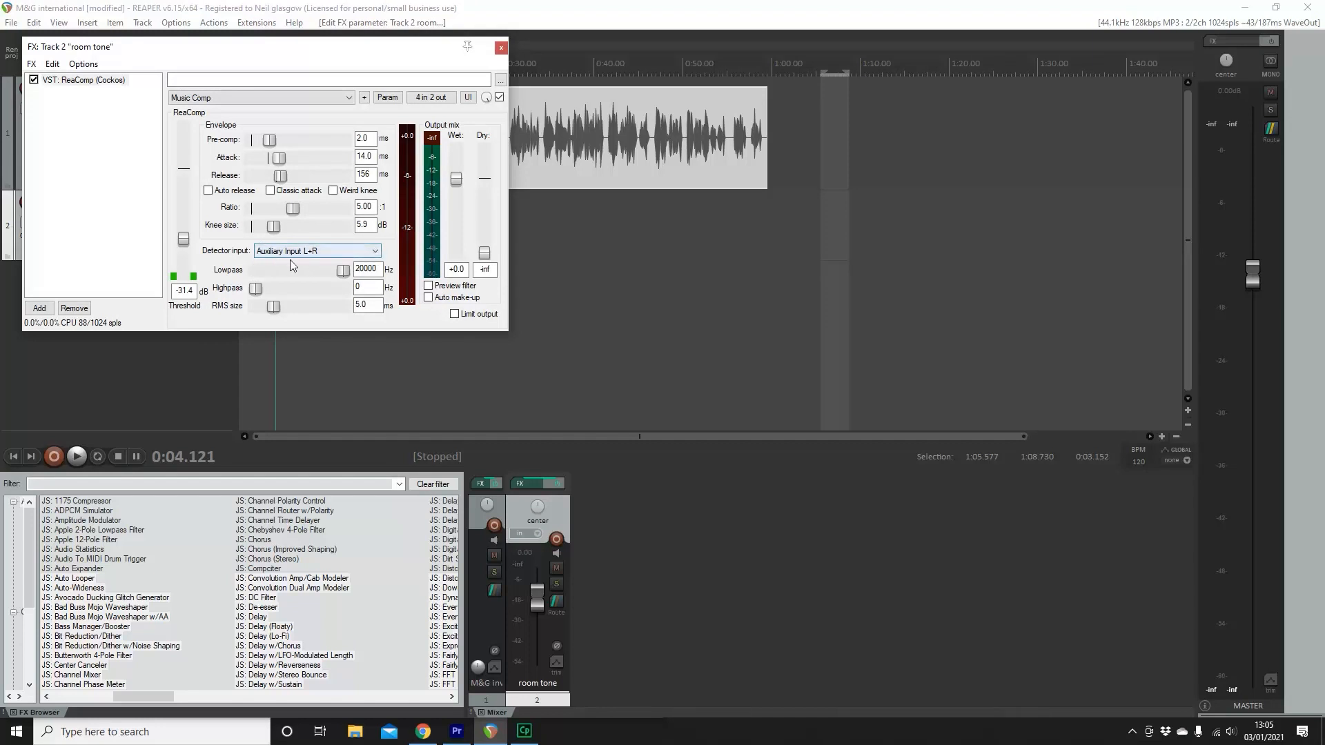
pyautogui.click(376, 251)
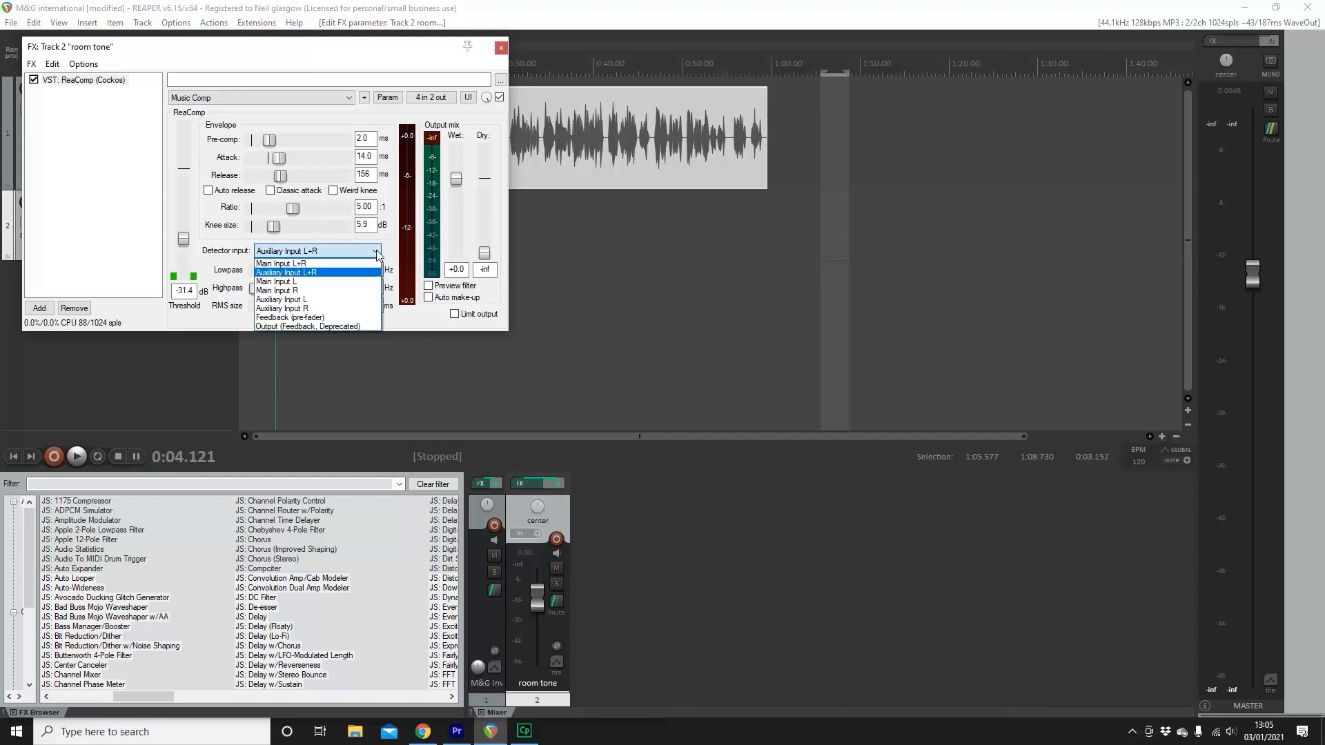
pyautogui.click(357, 273)
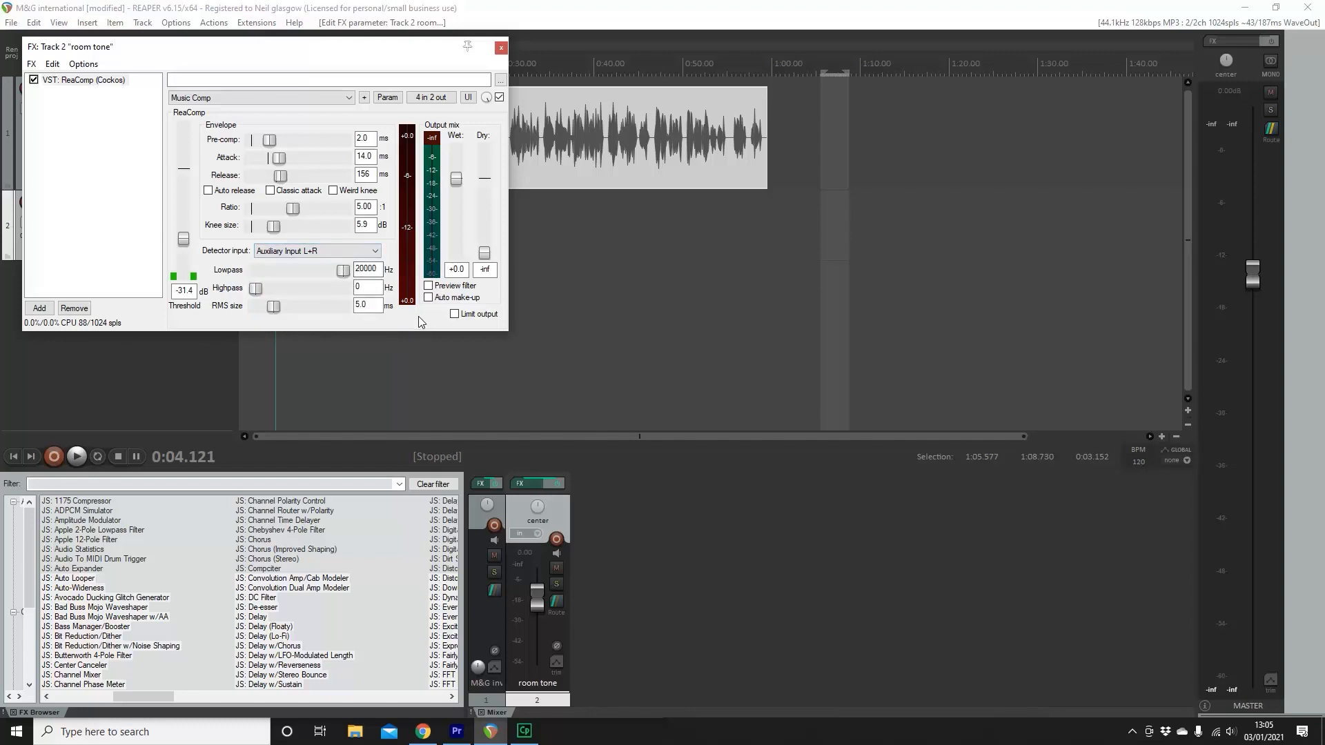
pyautogui.click(501, 48)
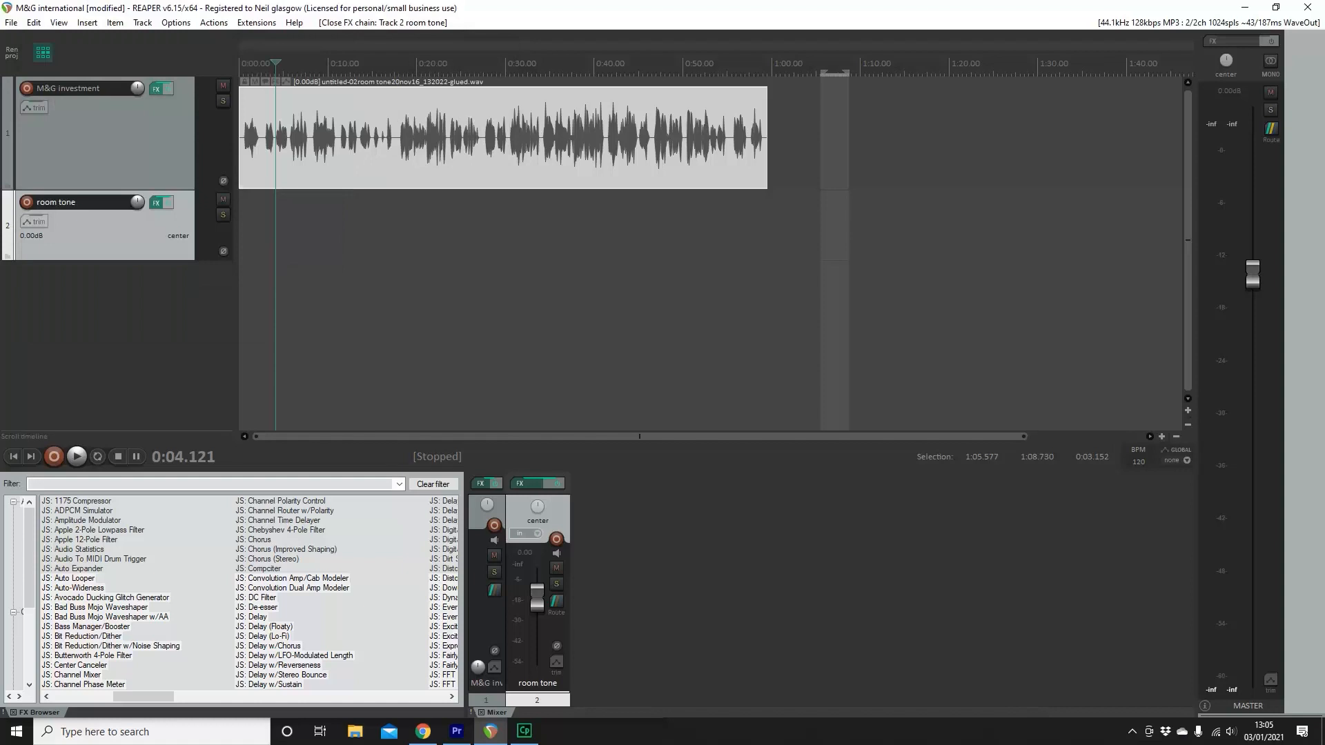
# Play the glued voice item from the project start to check how it sounds, and stop playback.
pyautogui.click(13, 457)
pyautogui.click(77, 456)
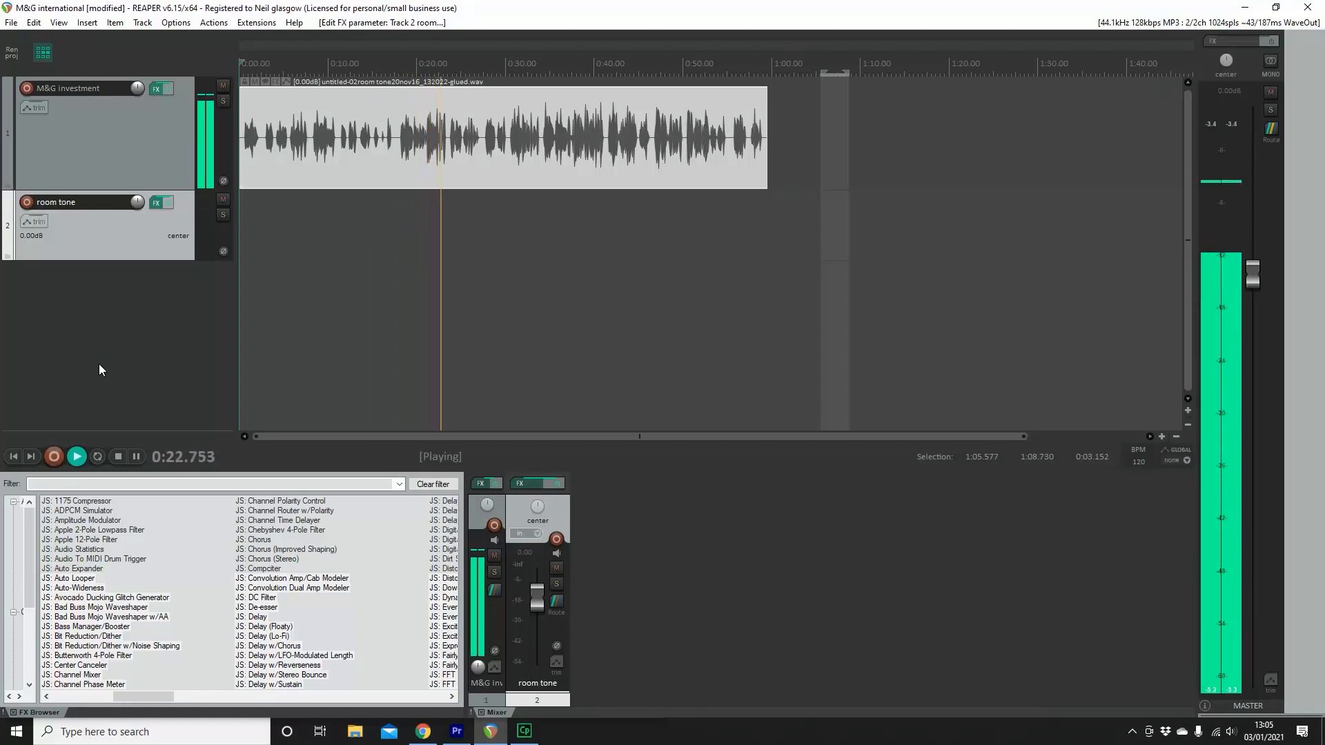
pyautogui.click(118, 457)
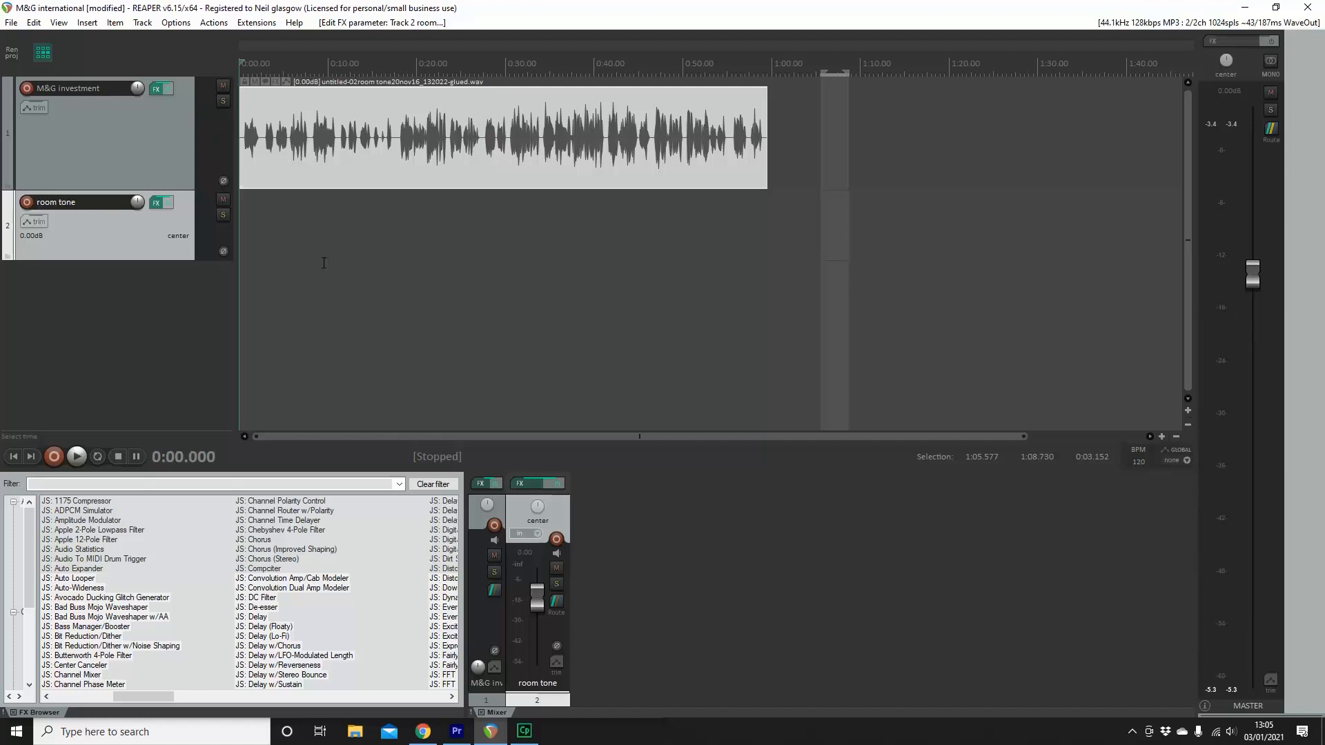
# Import the music file audioblocks-no-tears-in-heaven_B0xFtiV0cw from Downloads onto the room tone track at the project start.
pyautogui.click(85, 24)
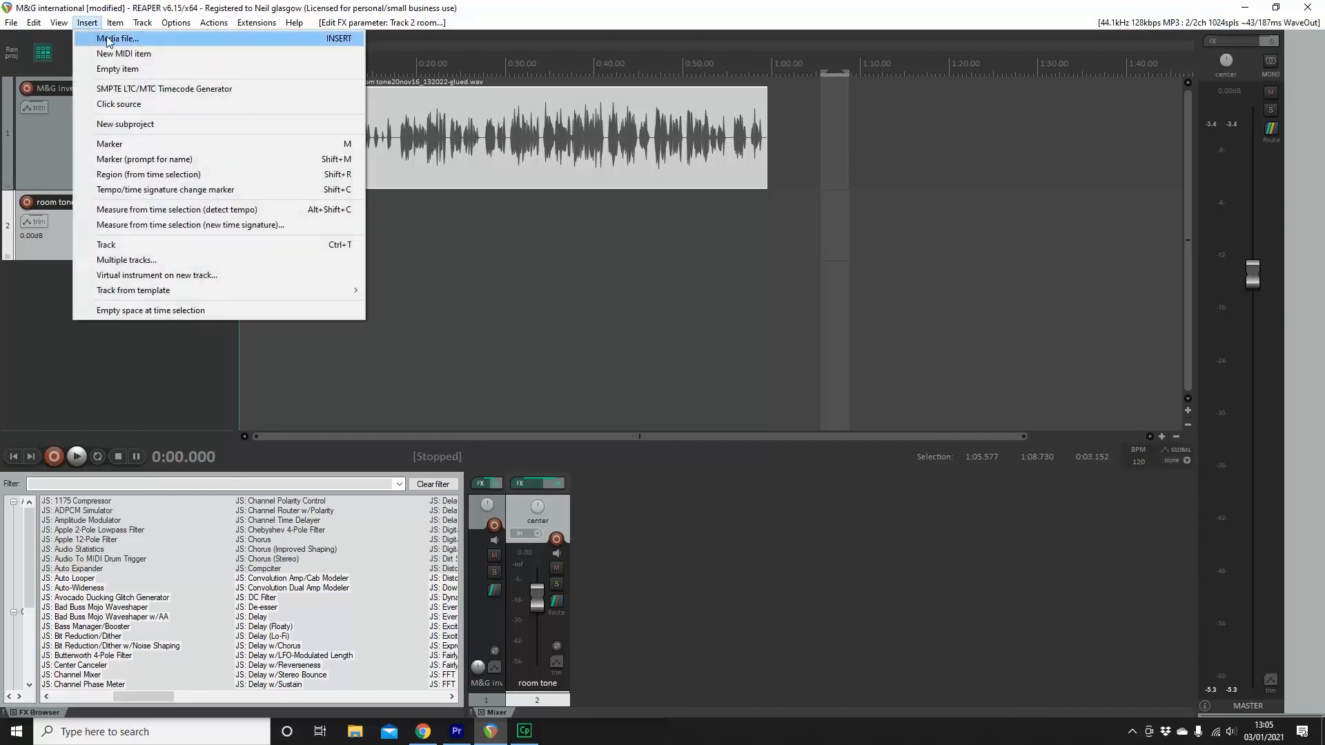
pyautogui.click(133, 40)
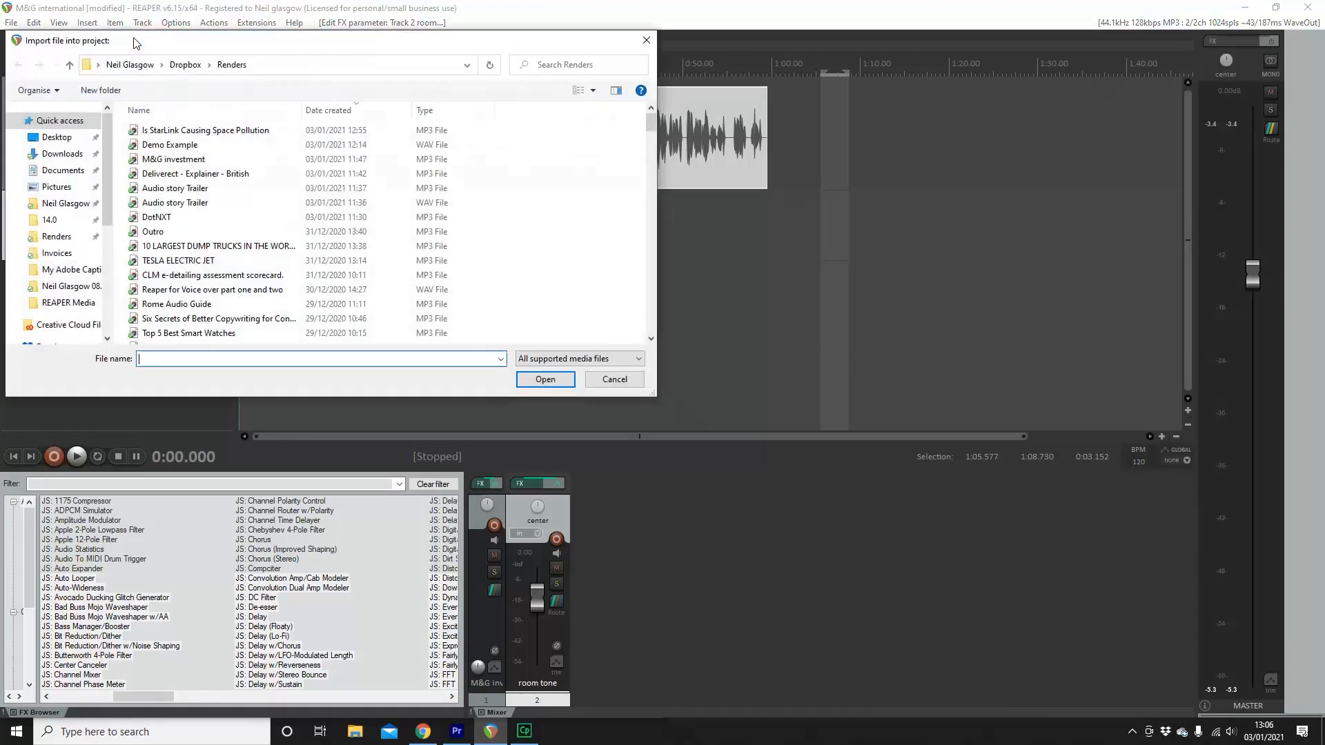
pyautogui.click(62, 154)
pyautogui.click(171, 160)
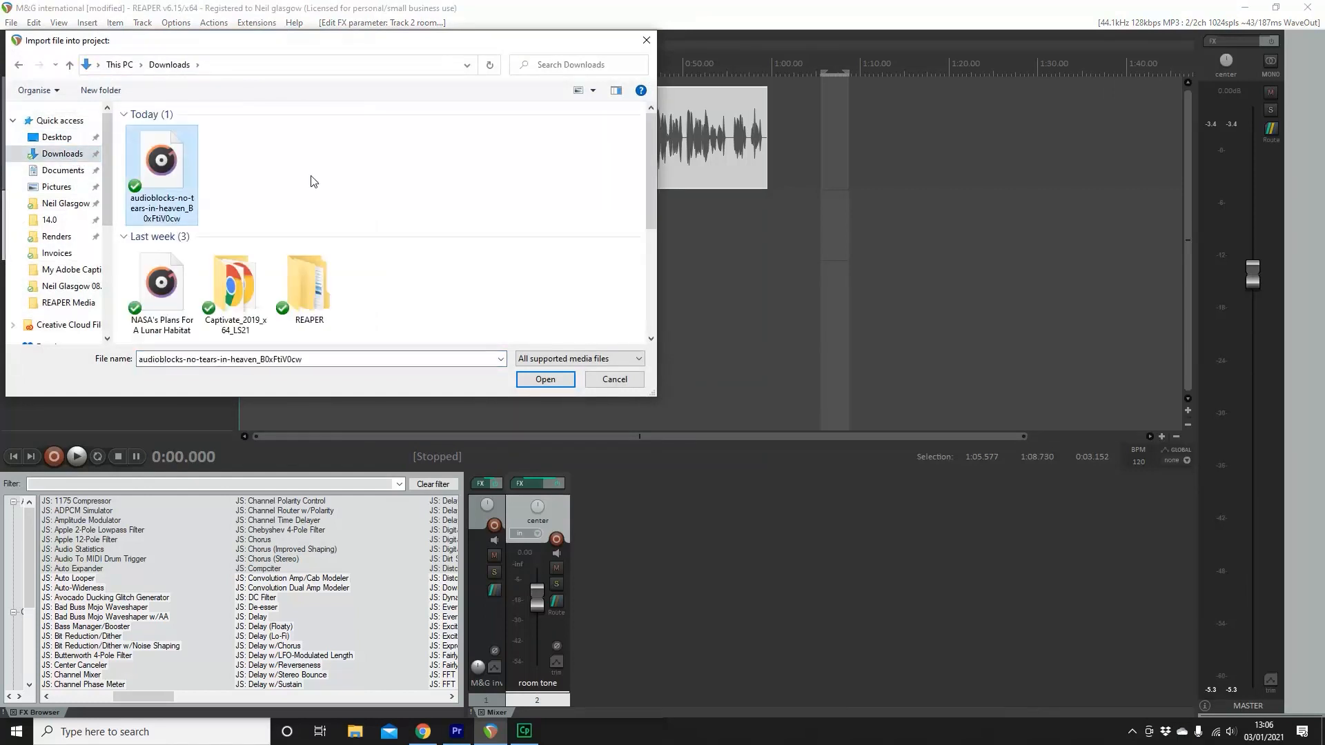
pyautogui.click(544, 380)
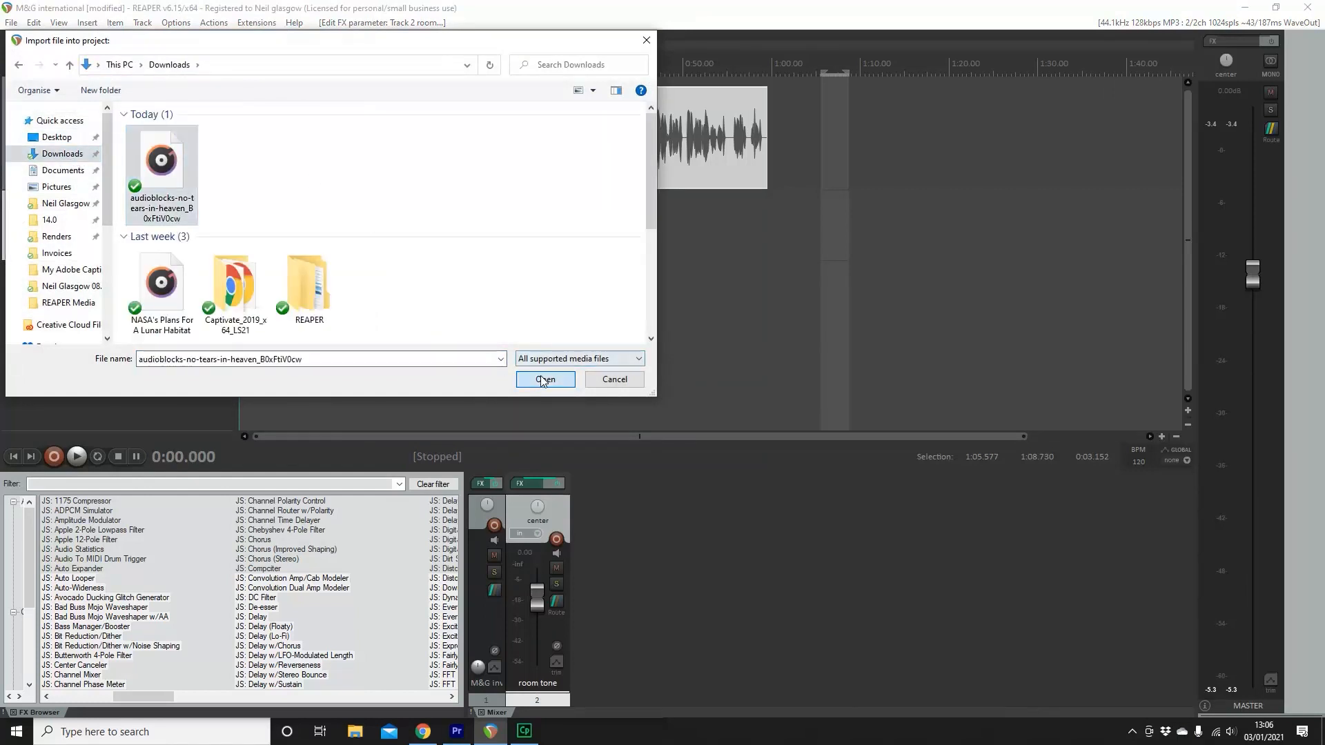
pyautogui.scroll(-4, 540, 359)
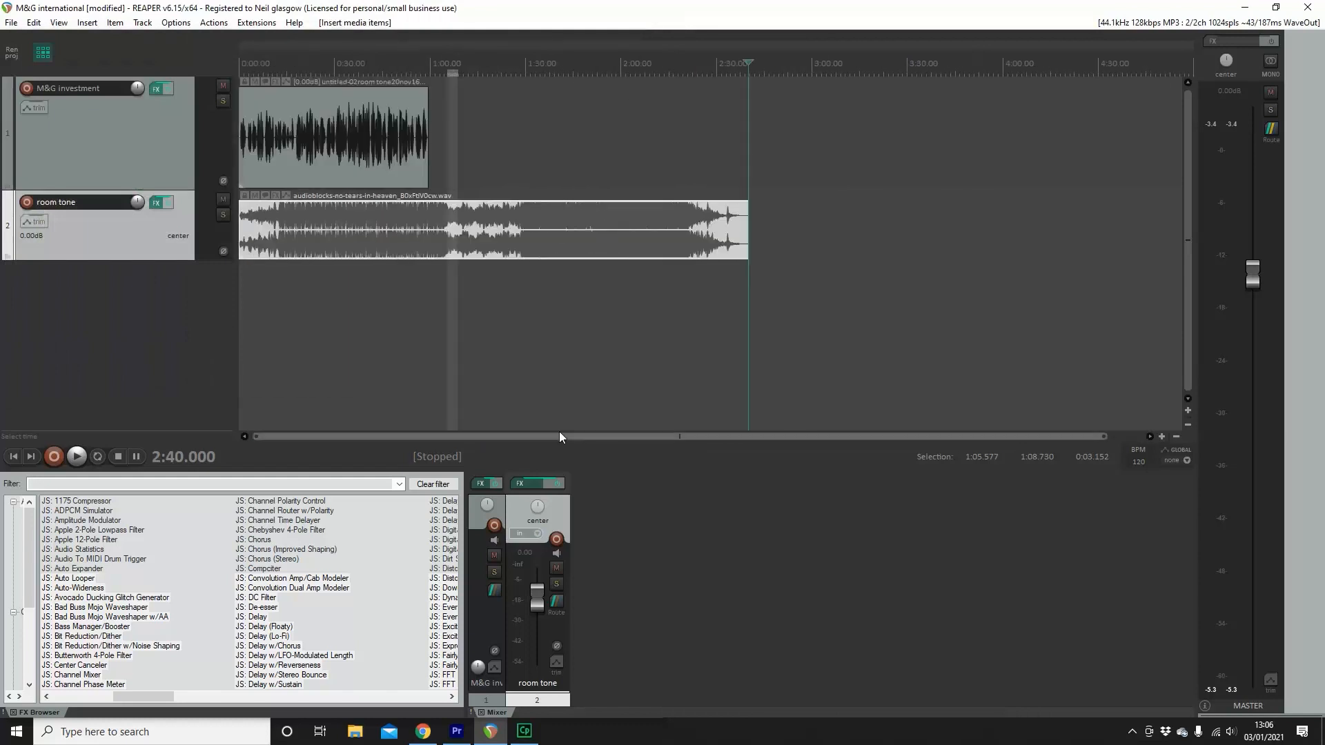
# Play the voice and music together from the start to check the master level, and reset the master peak readings.
pyautogui.click(382, 244)
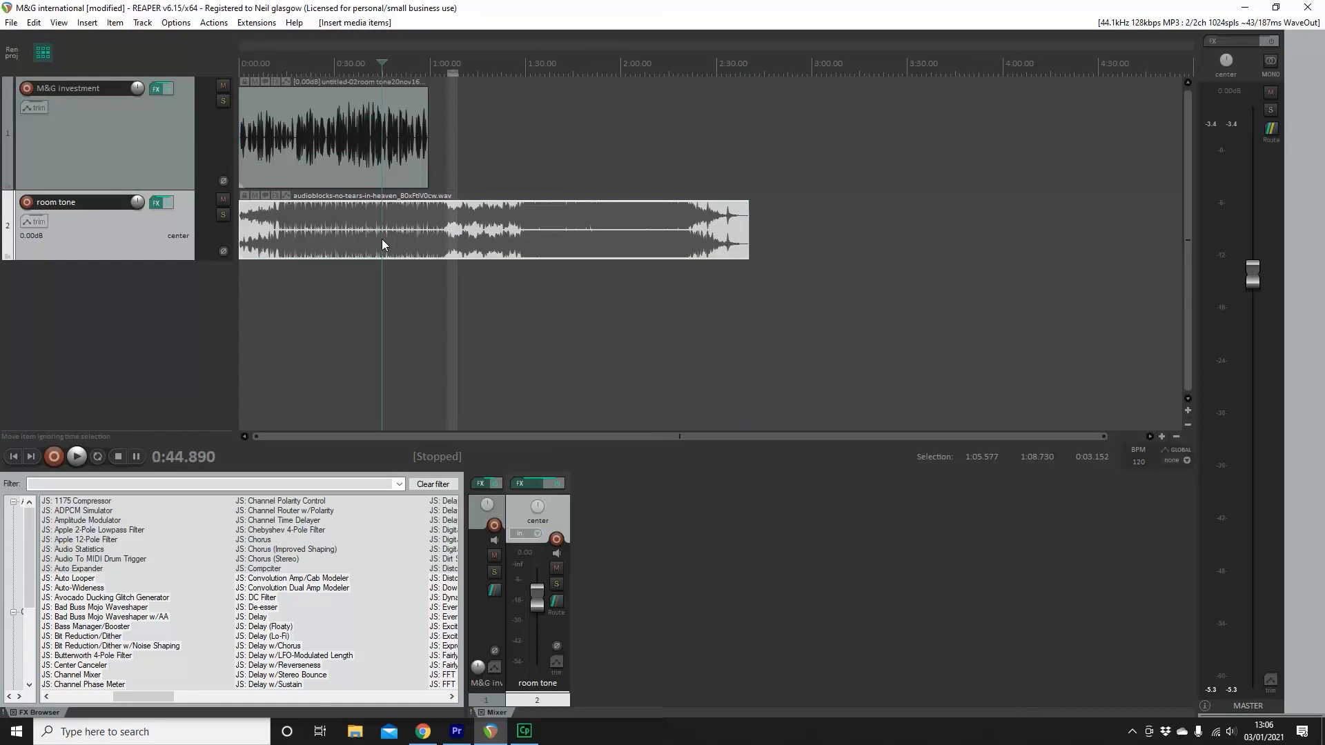
pyautogui.click(14, 456)
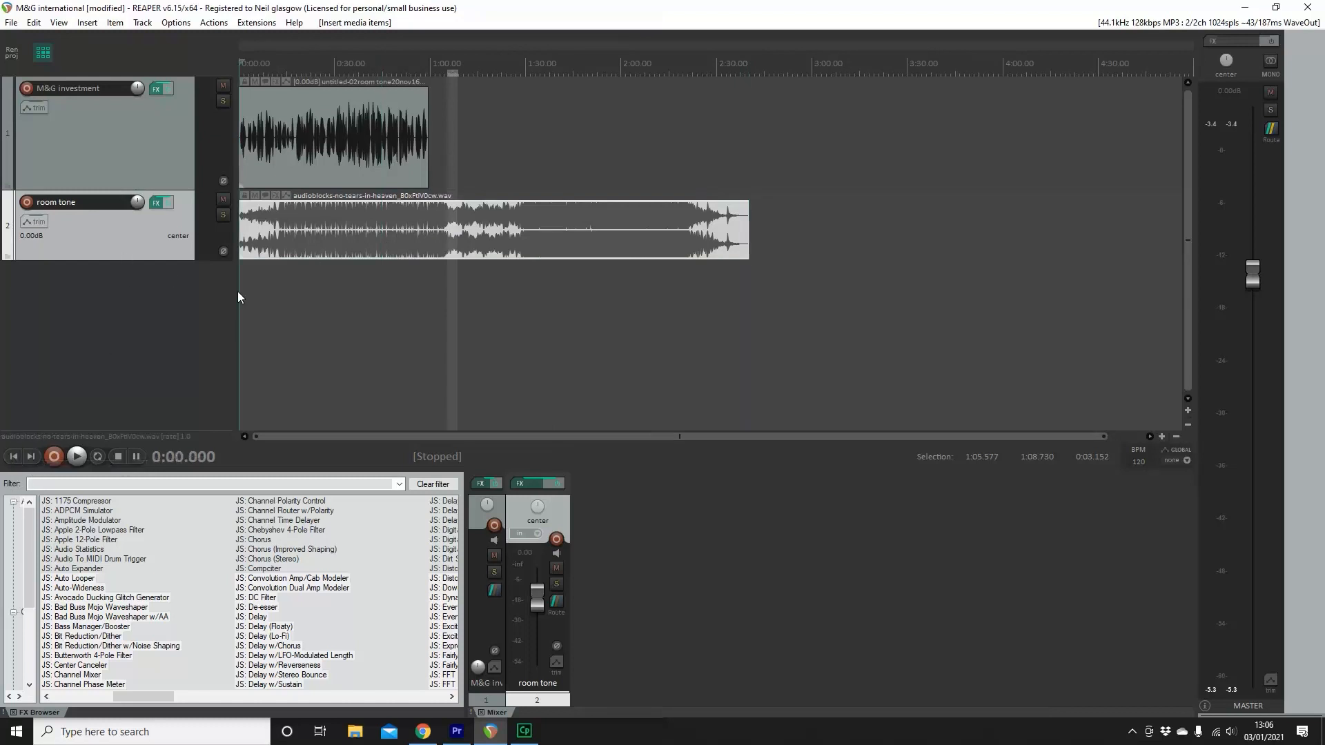
pyautogui.scroll(5, 286, 254)
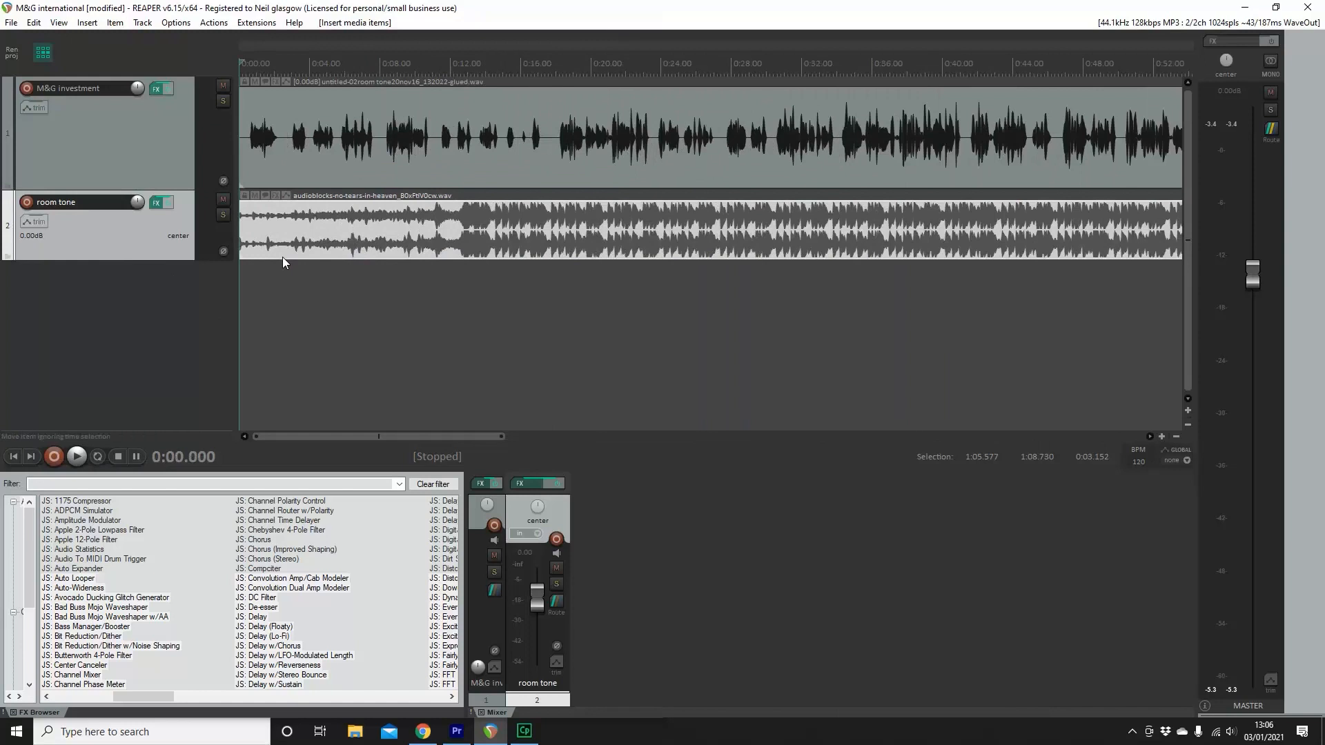
pyautogui.press('space')
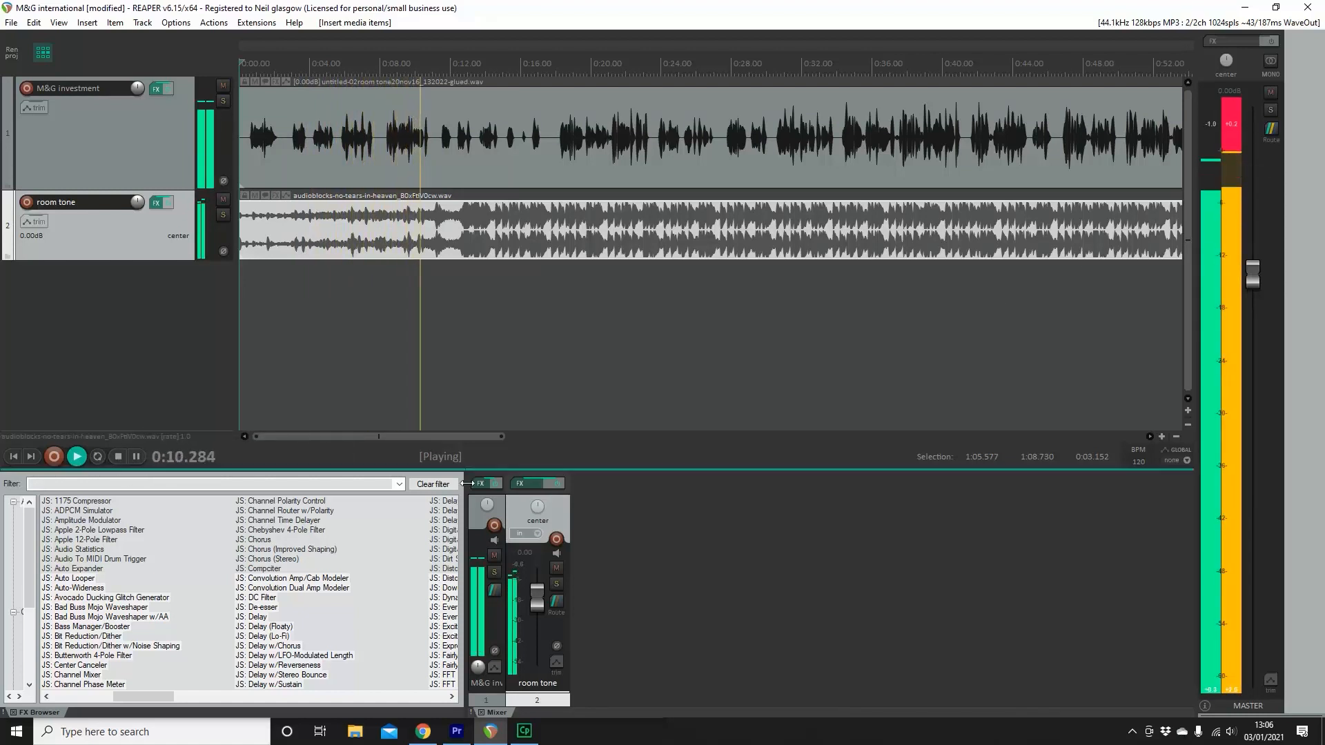
pyautogui.click(118, 460)
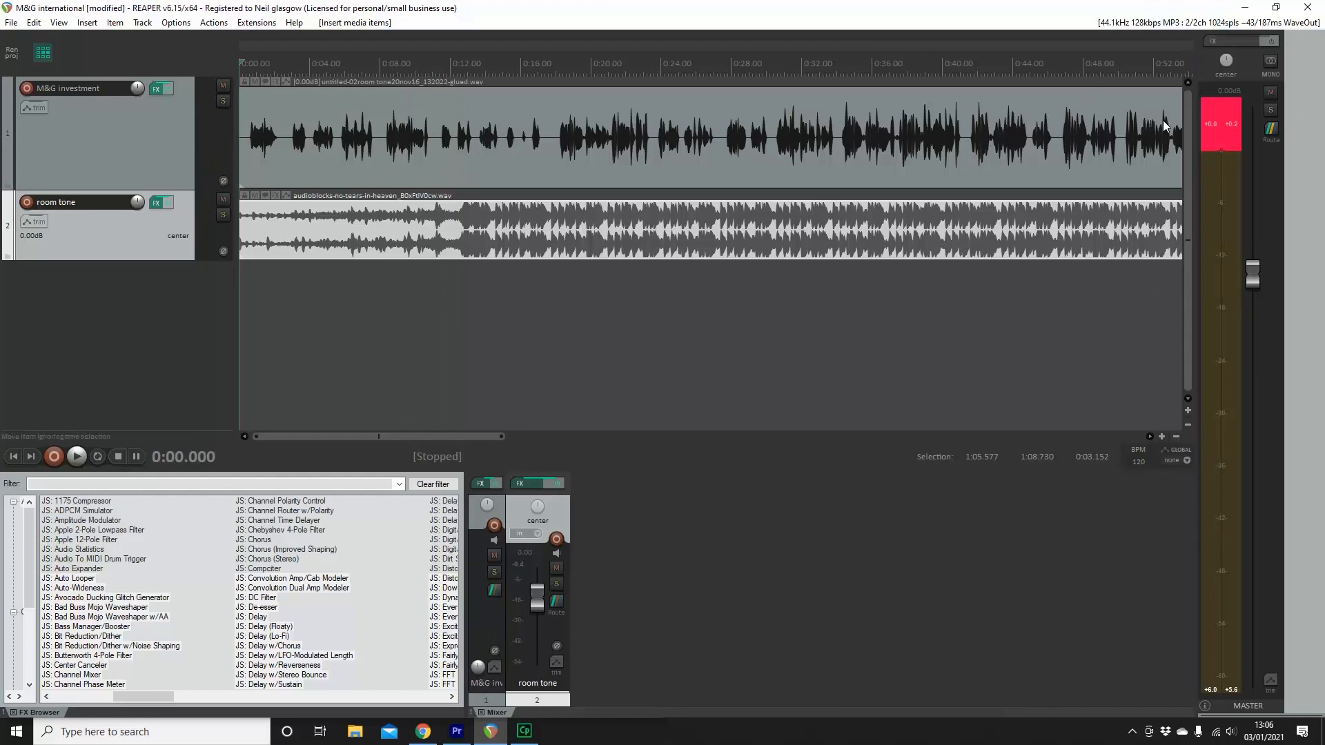
pyautogui.click(1225, 129)
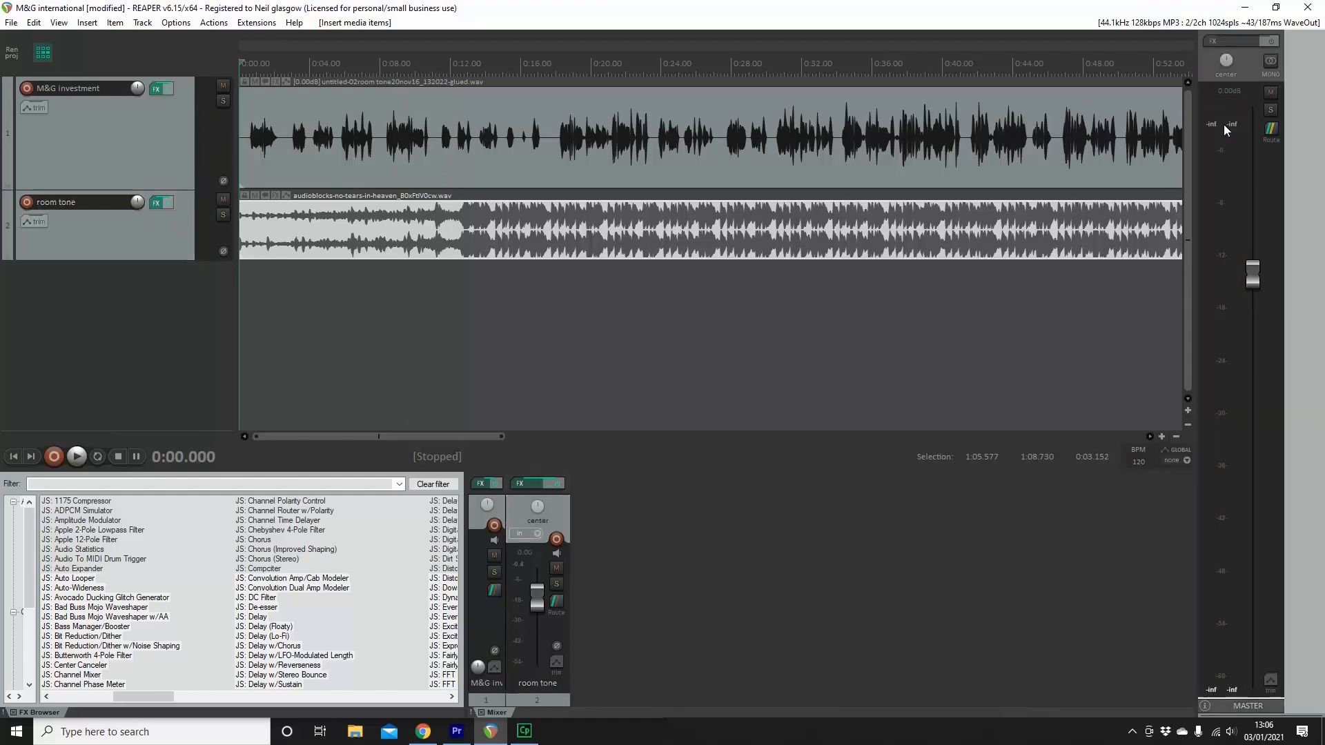
# Normalize the music item on the room tone track to -3 dB.
pyautogui.click(688, 239)
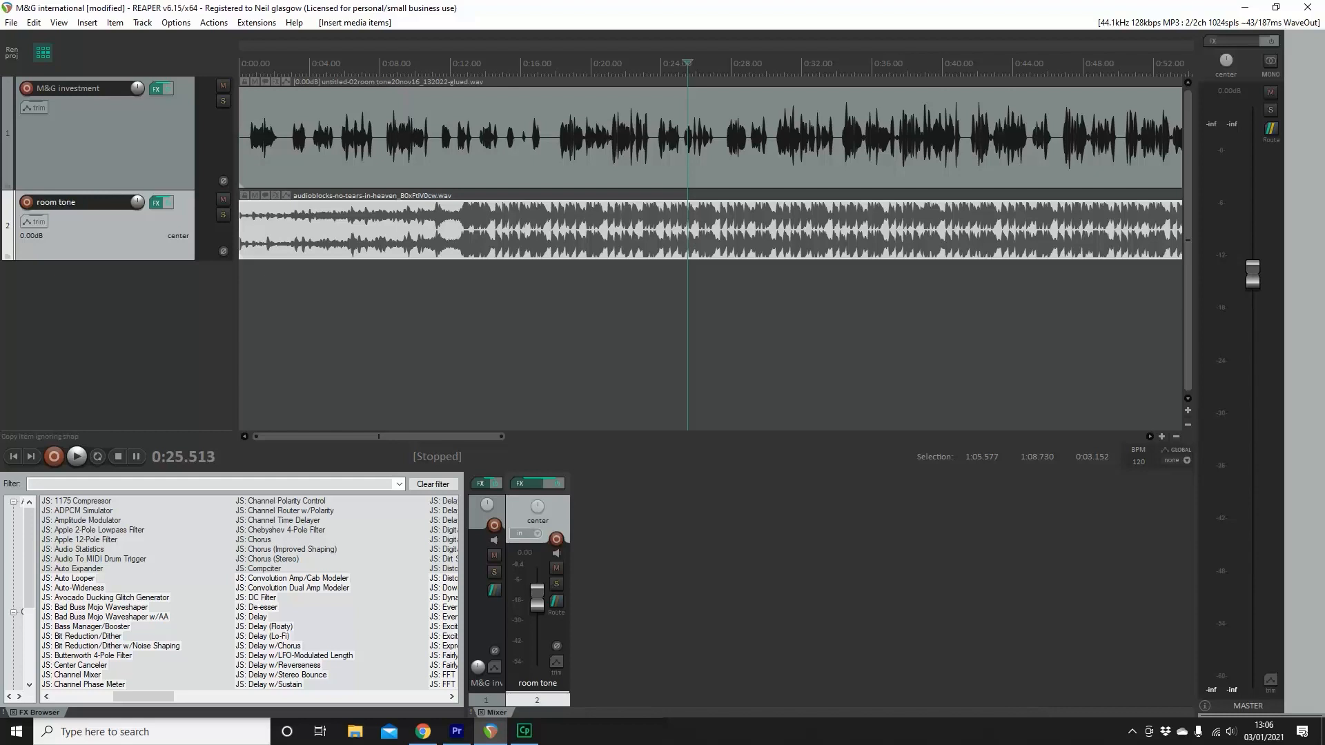
pyautogui.hotkey('ctrl', 'shift', 'n')
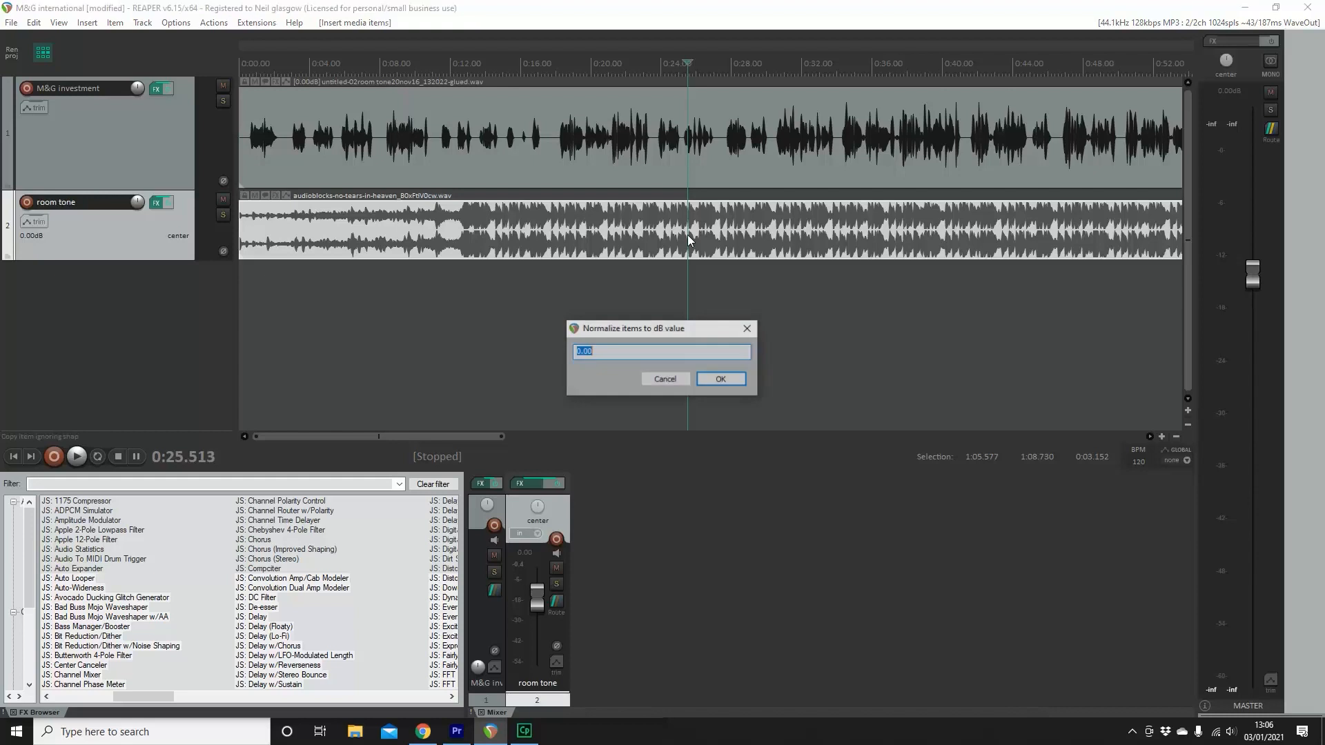
pyautogui.write('-3')
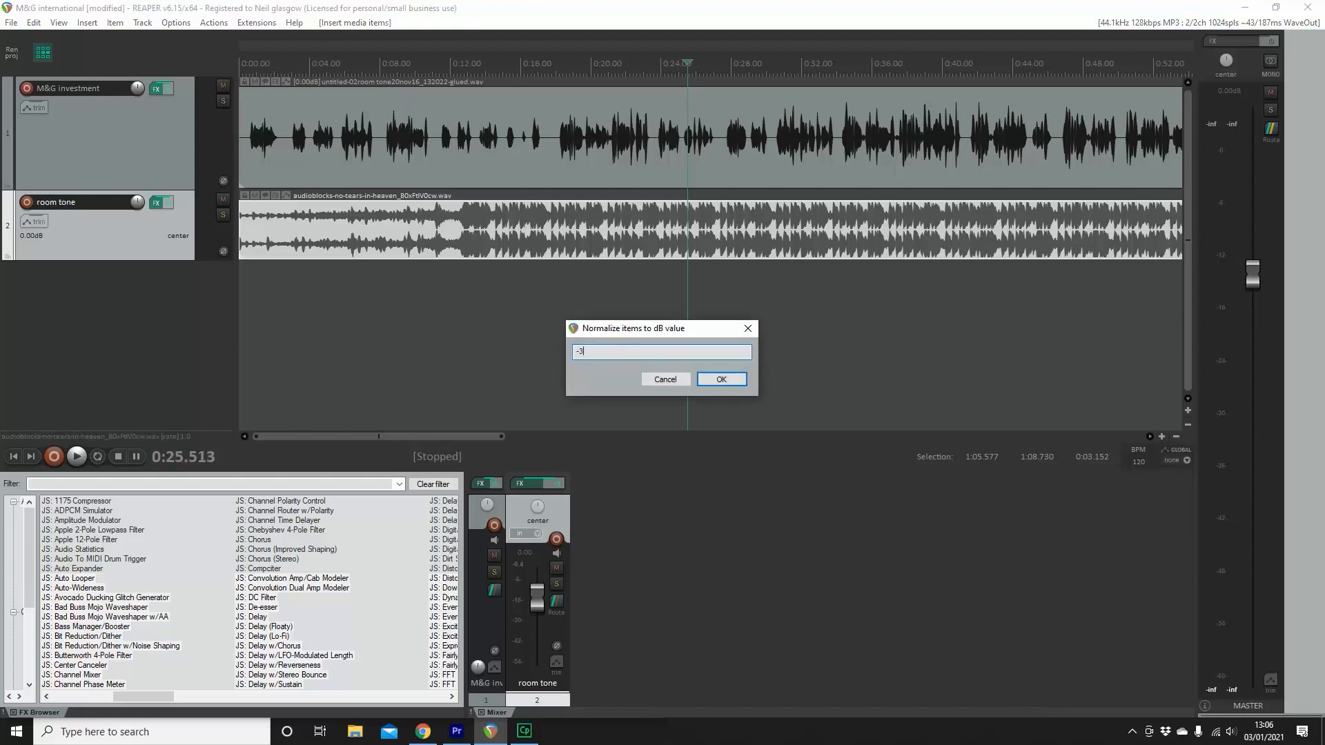
pyautogui.press('Return')
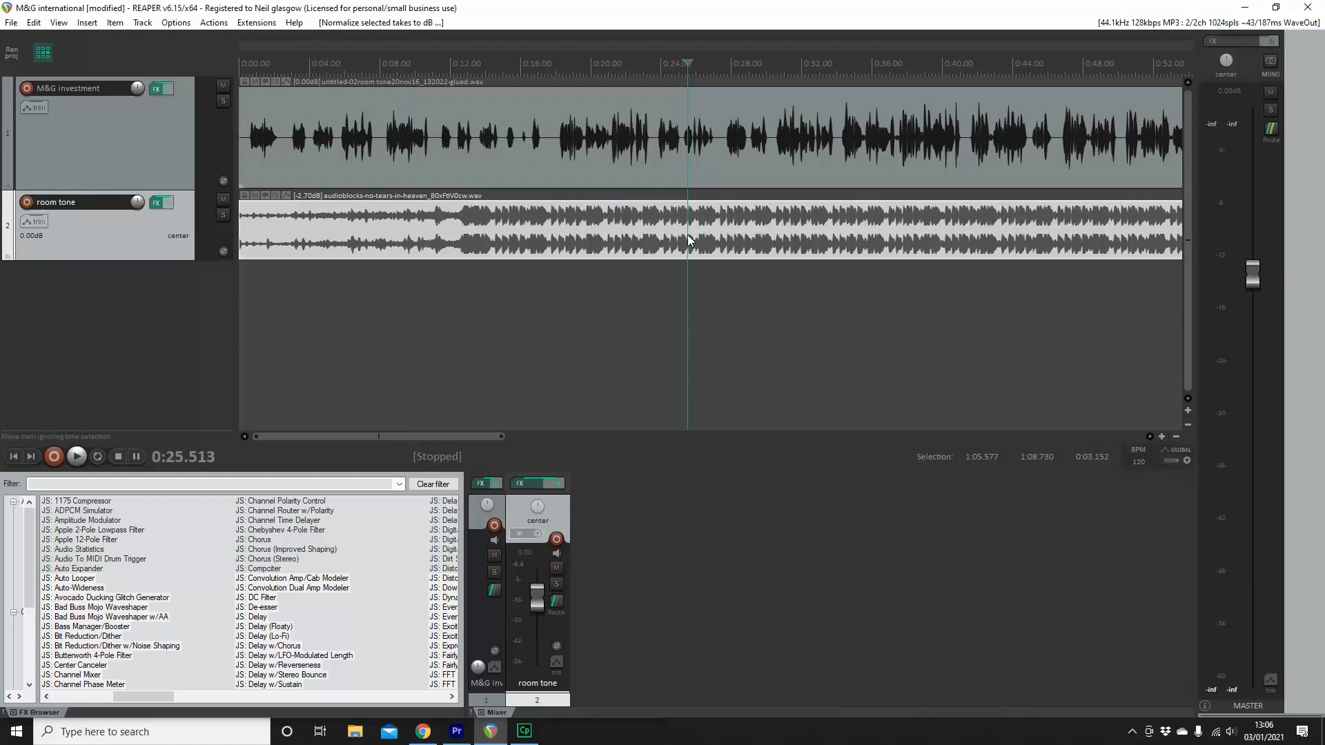
# Play the normalized mix of voice and music from the start to check its levels, and stop playback.
pyautogui.click(14, 457)
pyautogui.click(77, 457)
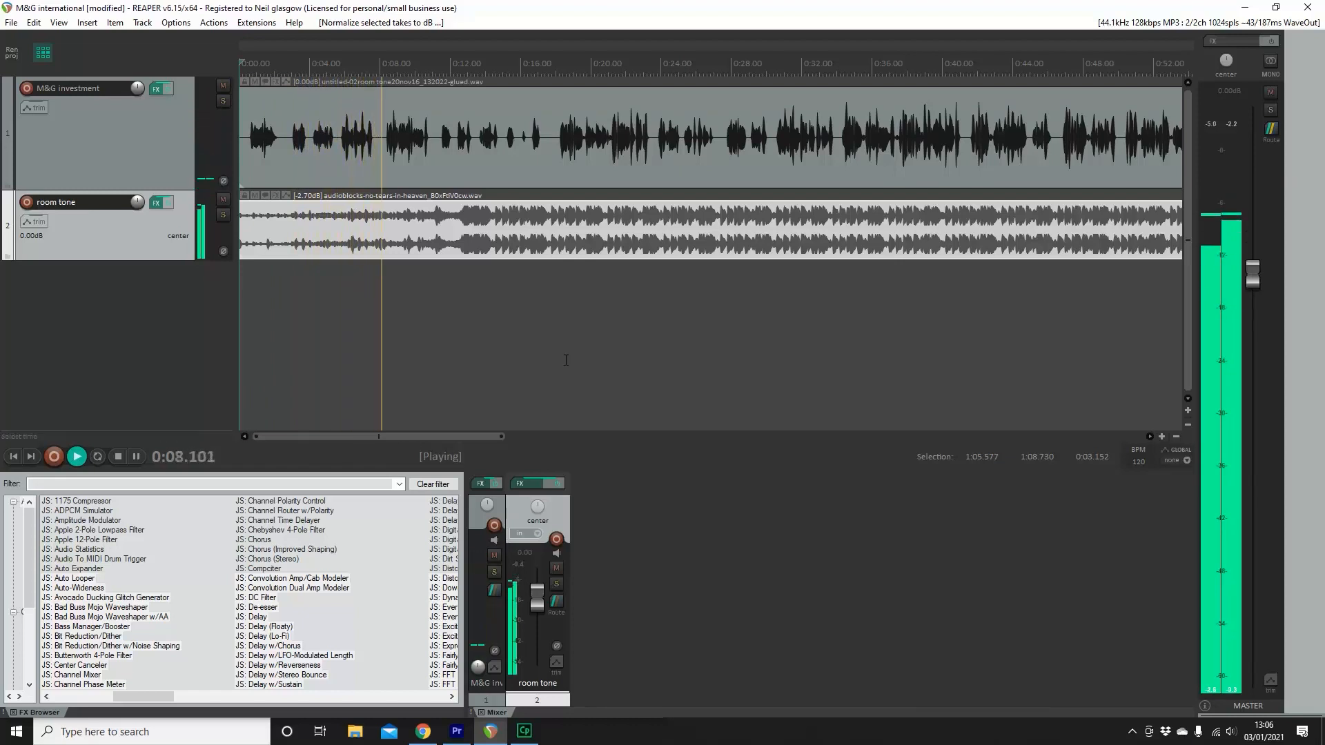
pyautogui.click(118, 457)
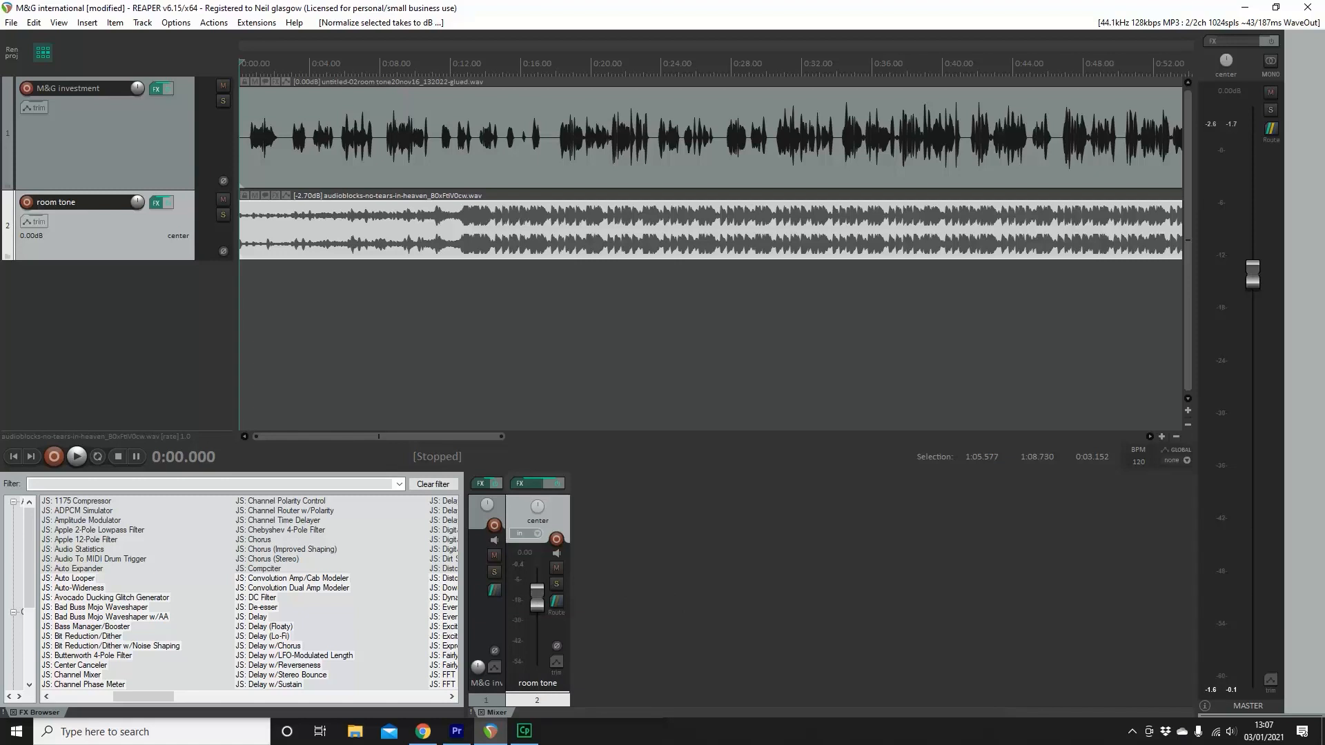
# Add a send from the M&G investment track to channels 3/4 of the room tone track, and close the send controls.
pyautogui.moveTo(494, 591); pyautogui.dragTo(558, 601)
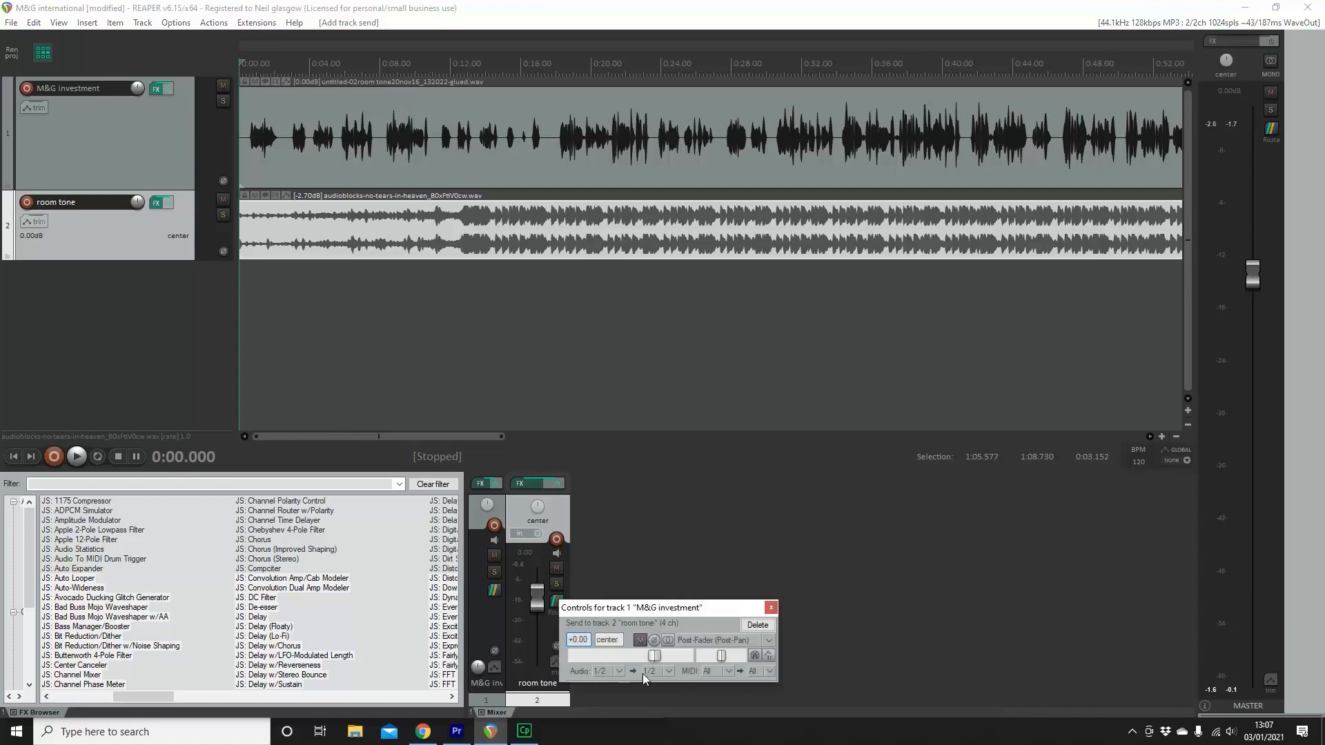
pyautogui.click(669, 672)
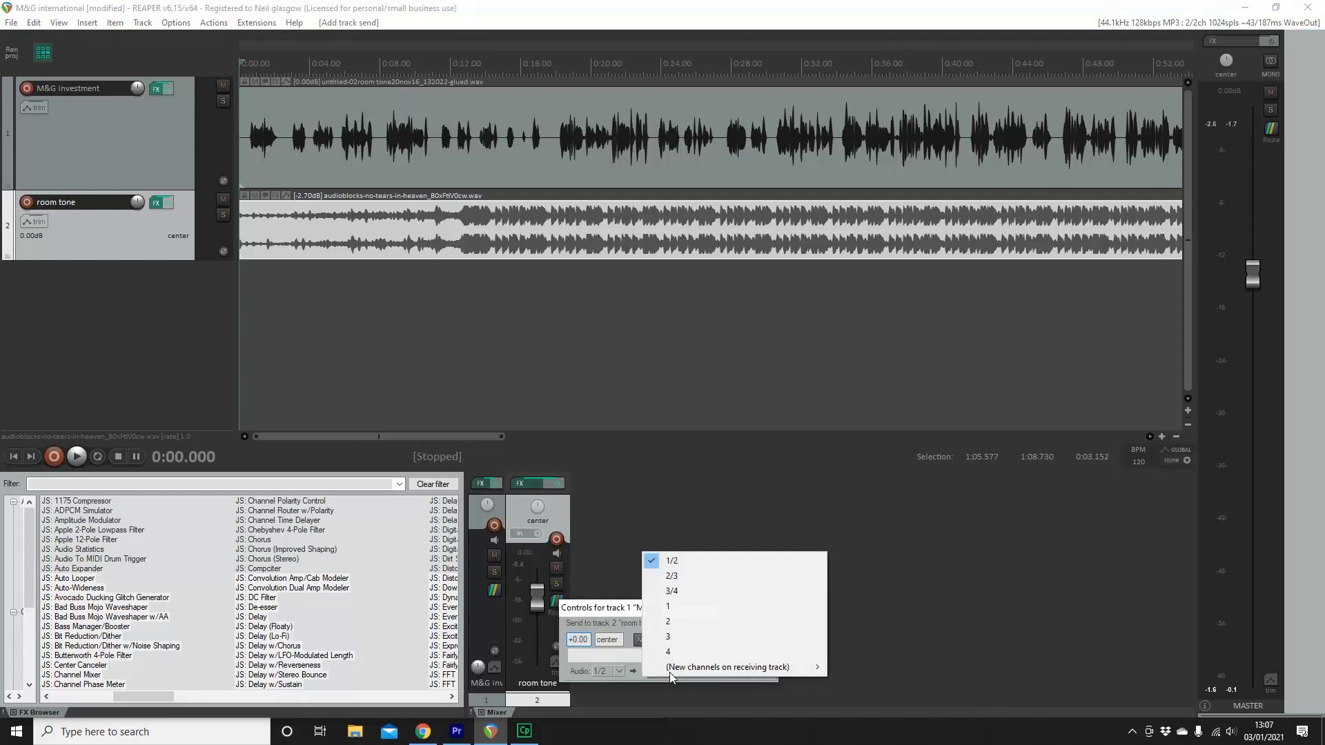
pyautogui.click(690, 591)
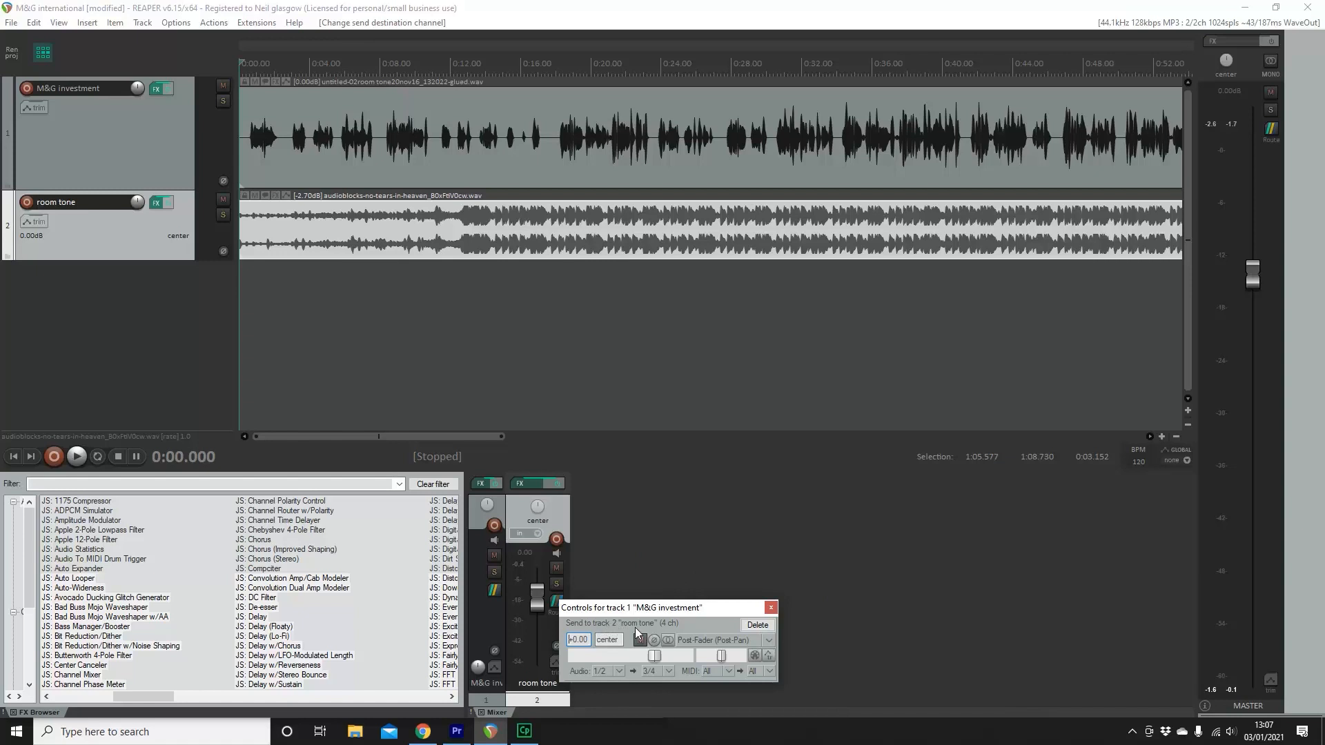
pyautogui.click(770, 608)
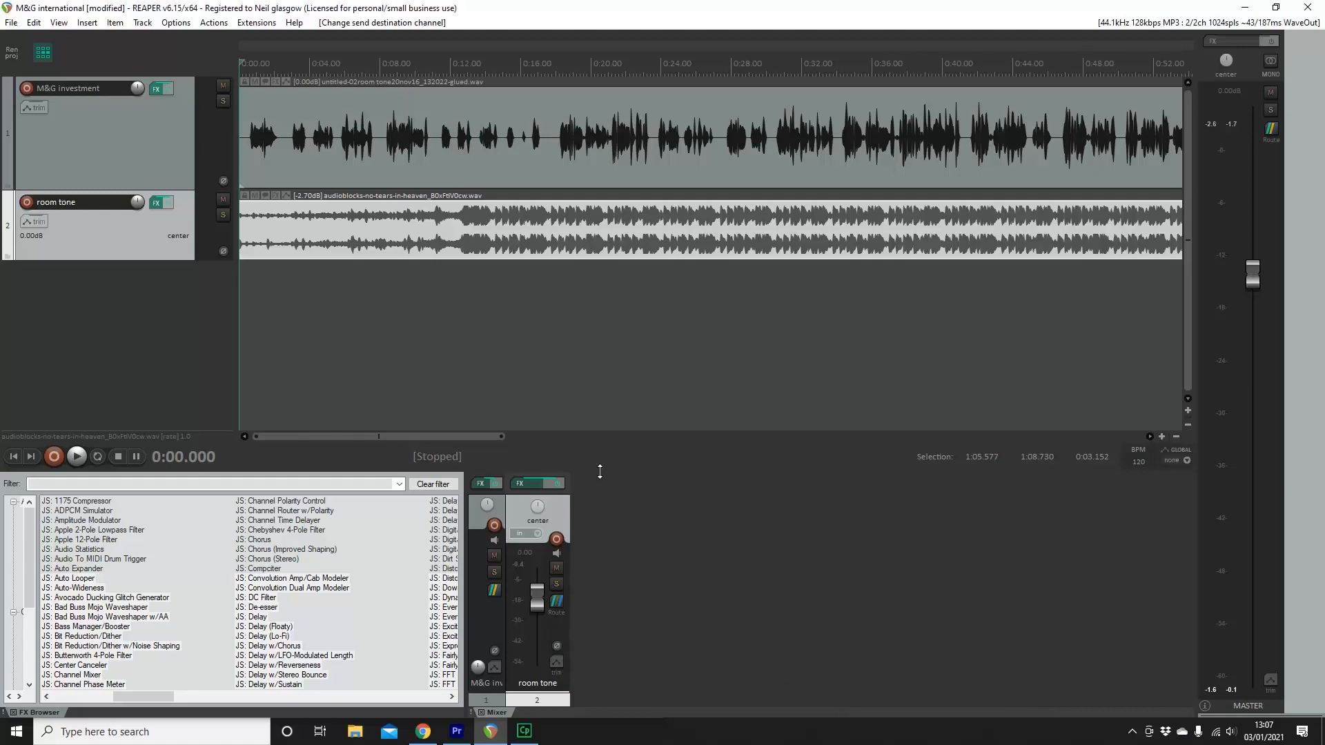
# Audition the mix briefly, lower the room tone track's volume to about -9.64 dB, and reset the master peak readings.
pyautogui.click(76, 457)
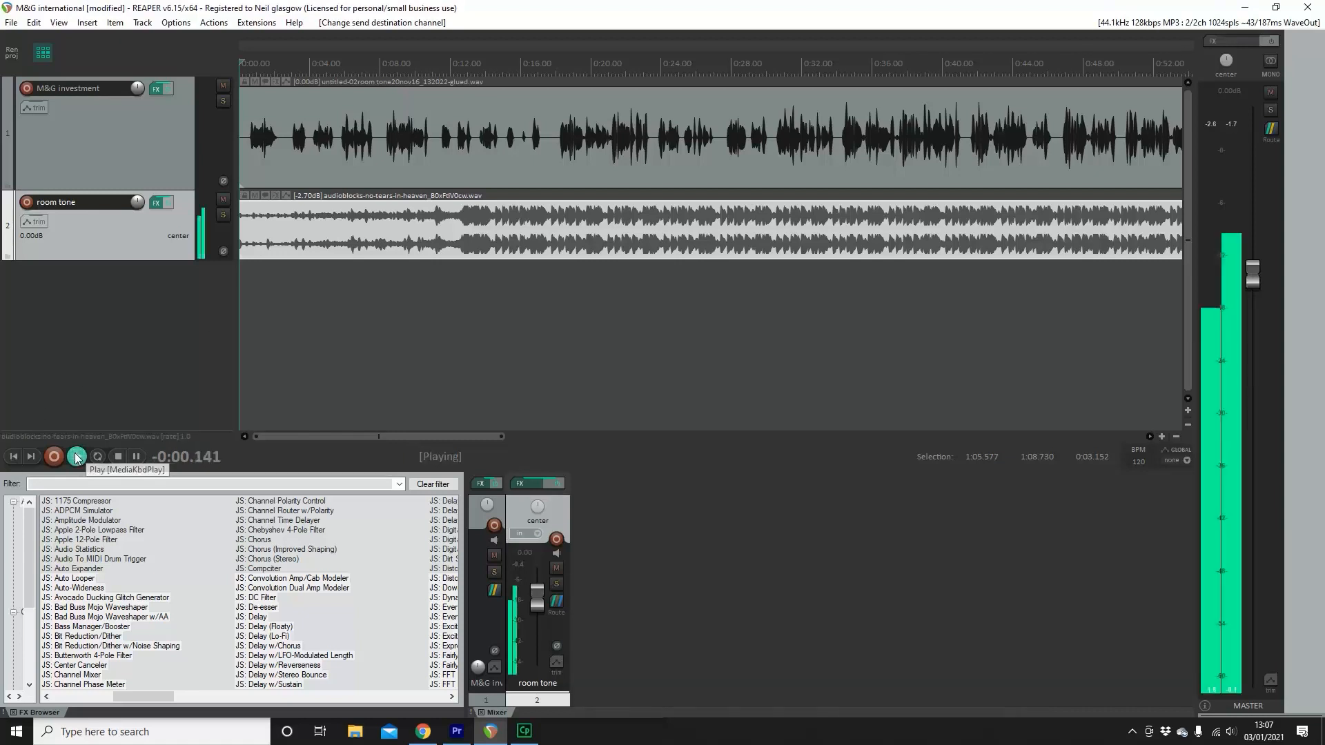
pyautogui.click(120, 456)
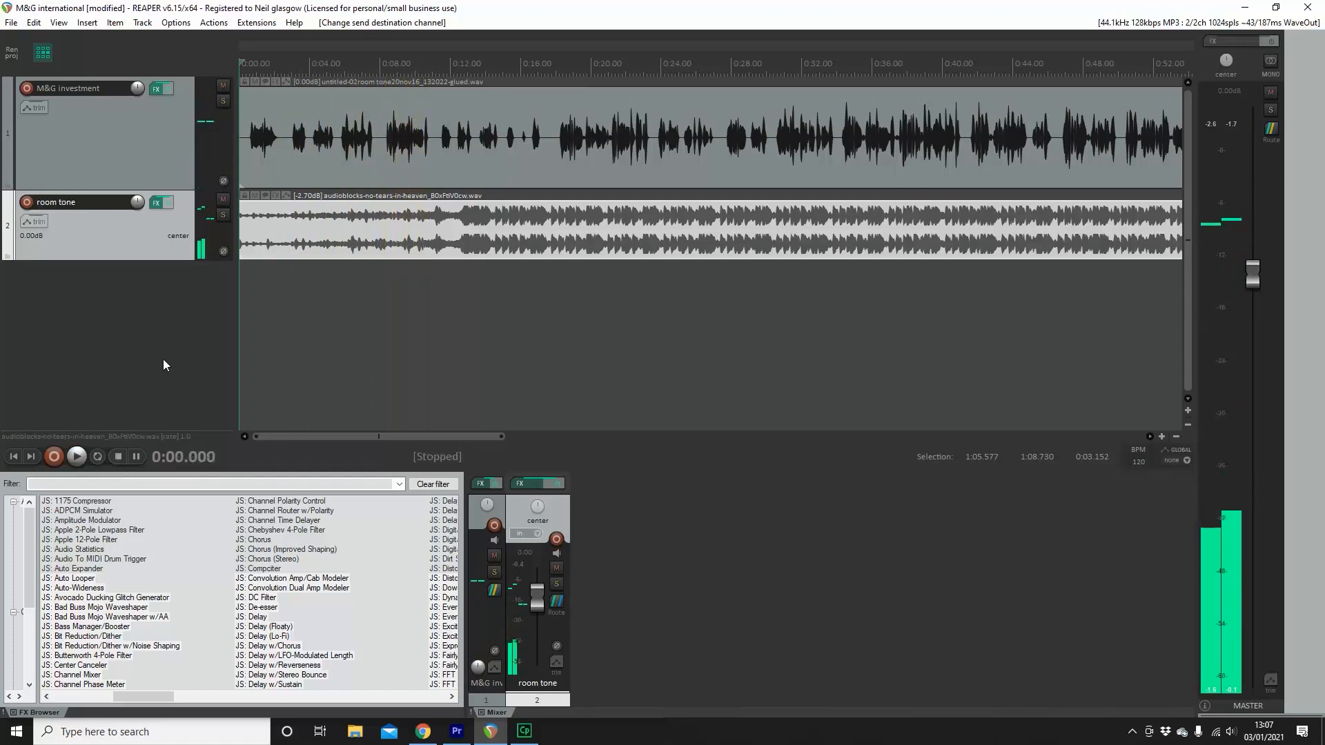
pyautogui.scroll(-3, 537, 605)
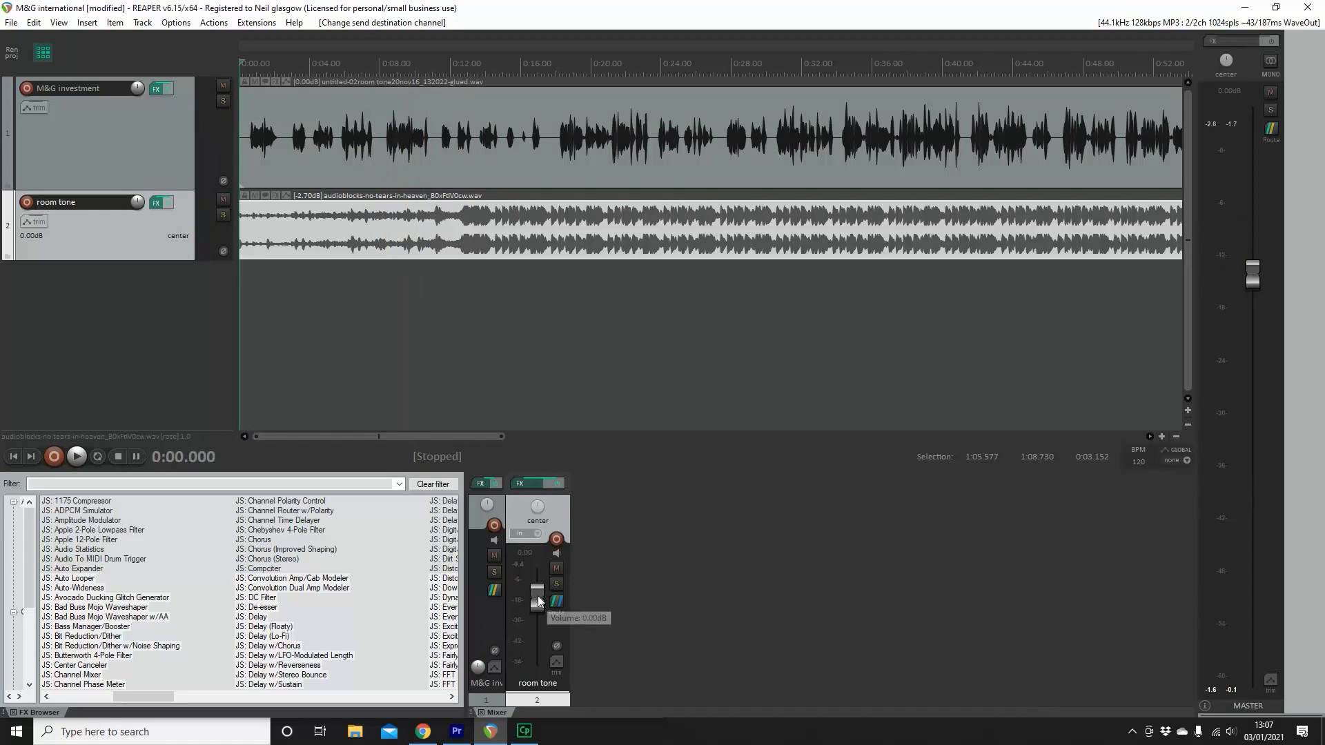
pyautogui.moveTo(537, 599); pyautogui.dragTo(537, 611)
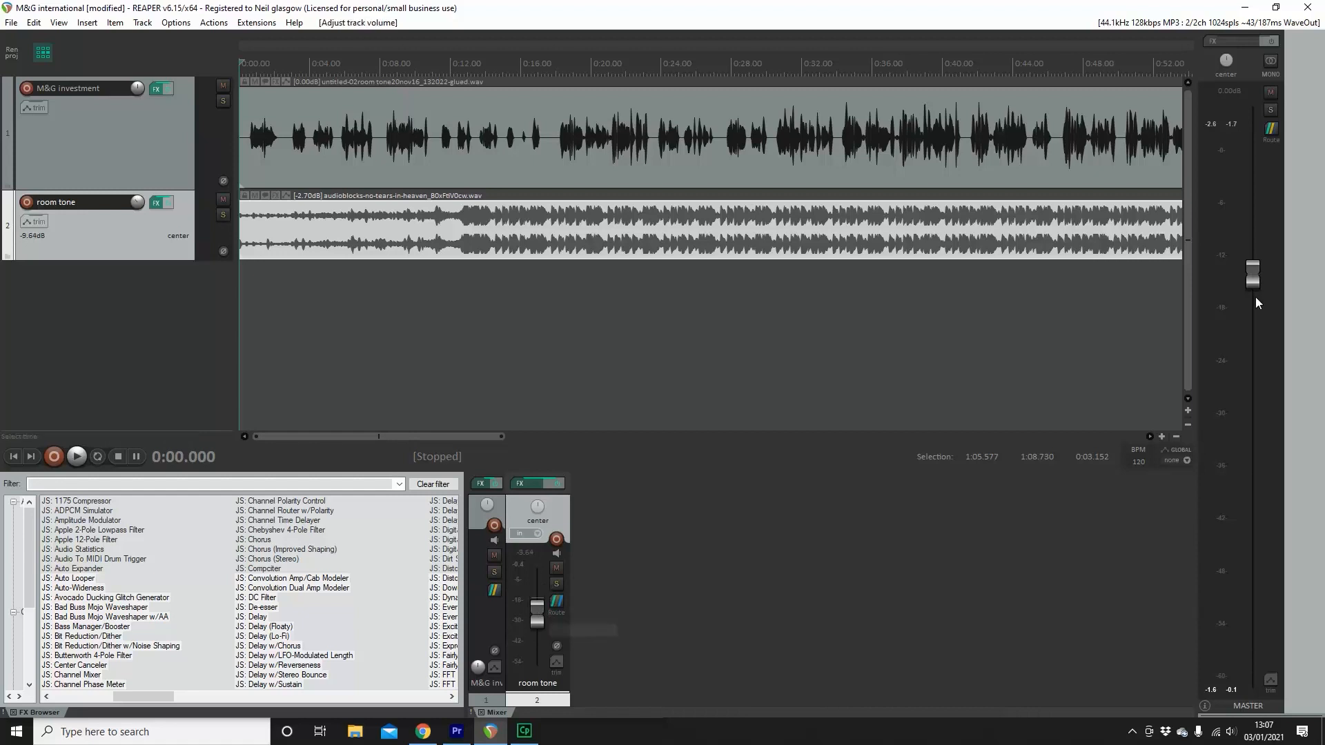
pyautogui.click(1233, 124)
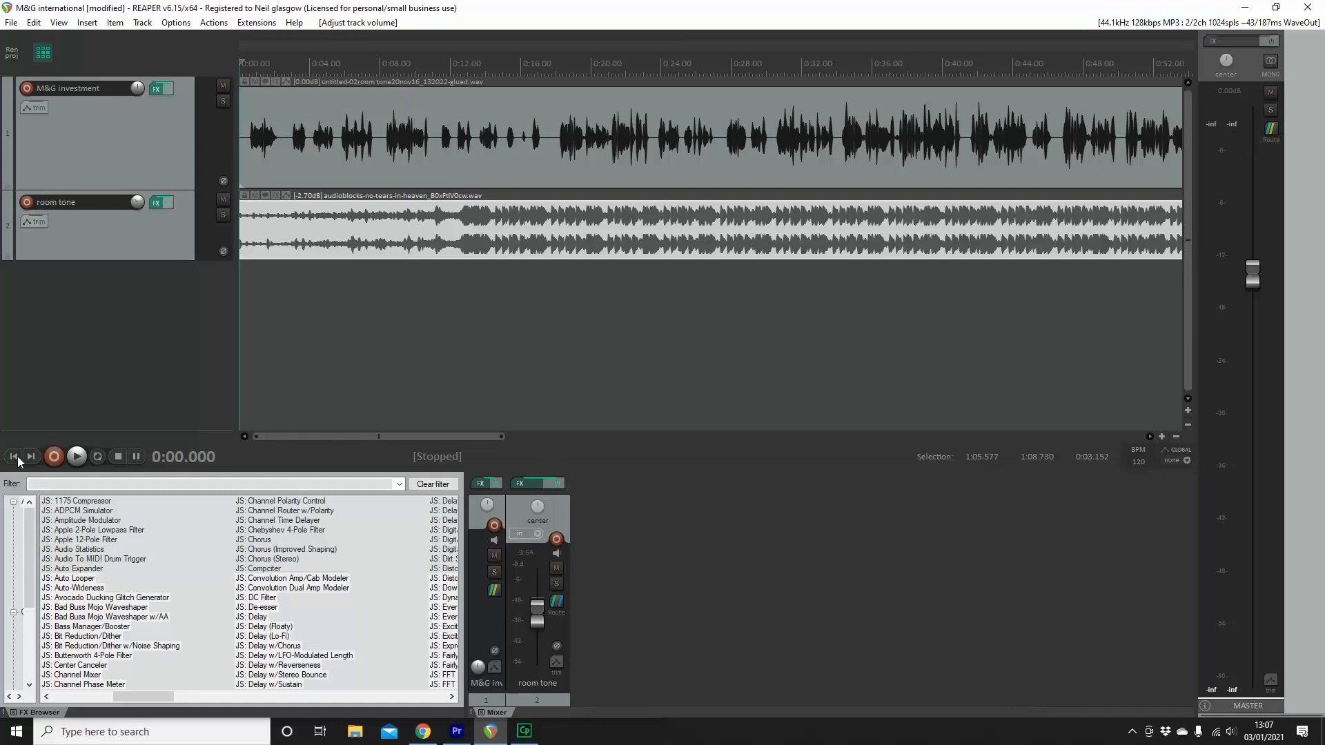
# Play the mix from the start while setting the room tone track's volume to about -8.37 dB, and stop playback.
pyautogui.click(77, 456)
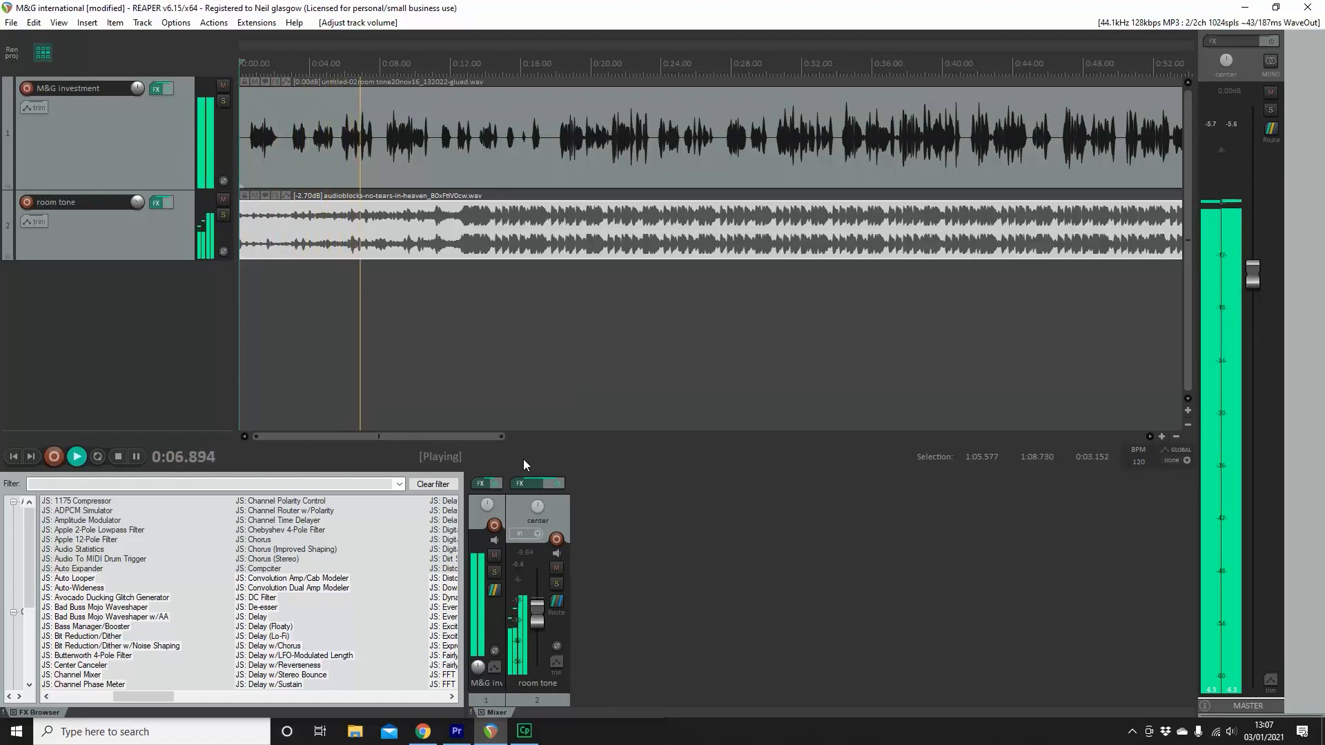
pyautogui.moveTo(536, 613); pyautogui.dragTo(537, 618)
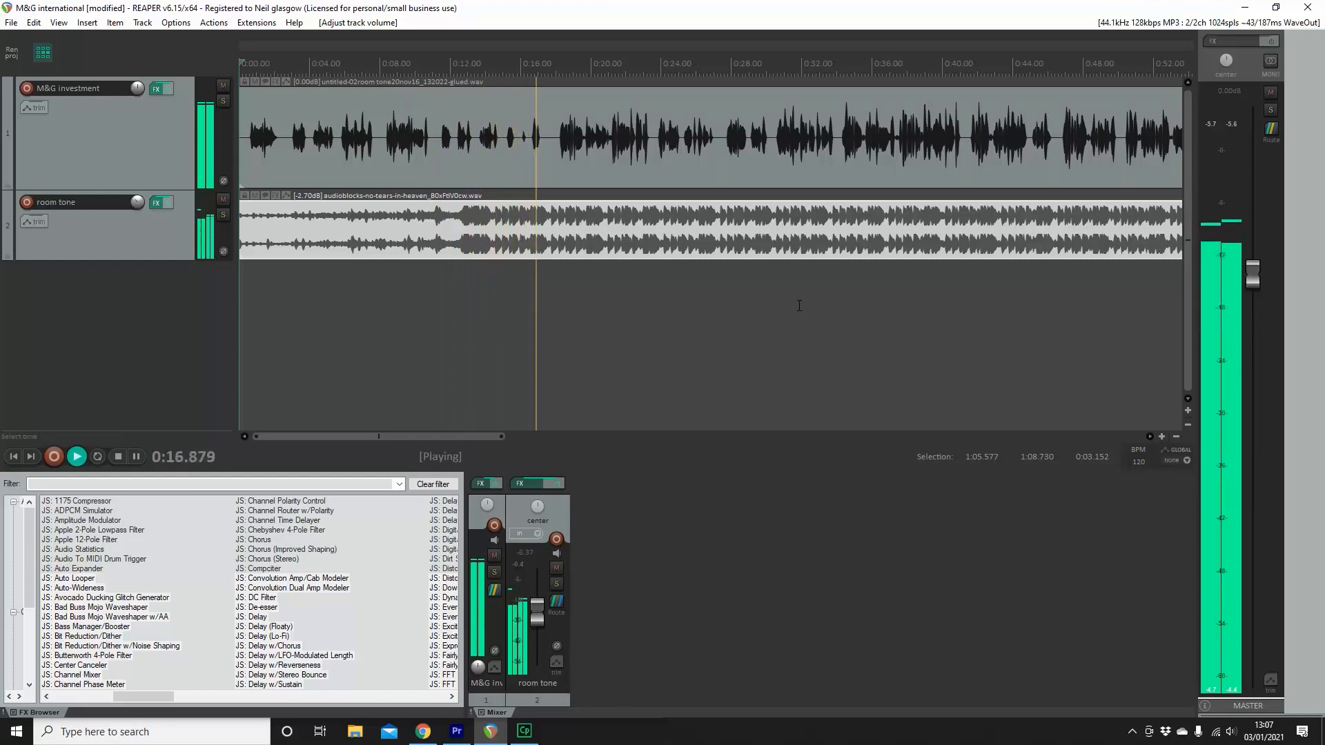
pyautogui.scroll(-2, 799, 305)
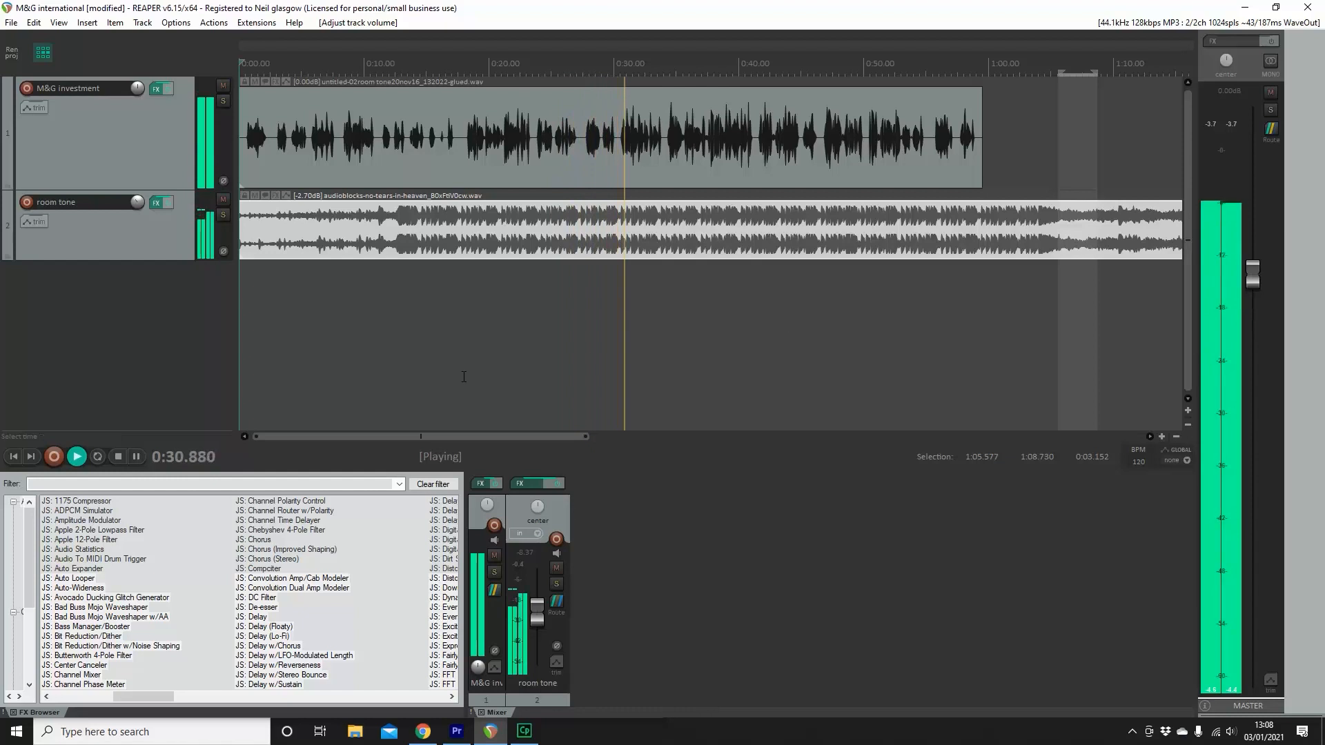
pyautogui.click(122, 455)
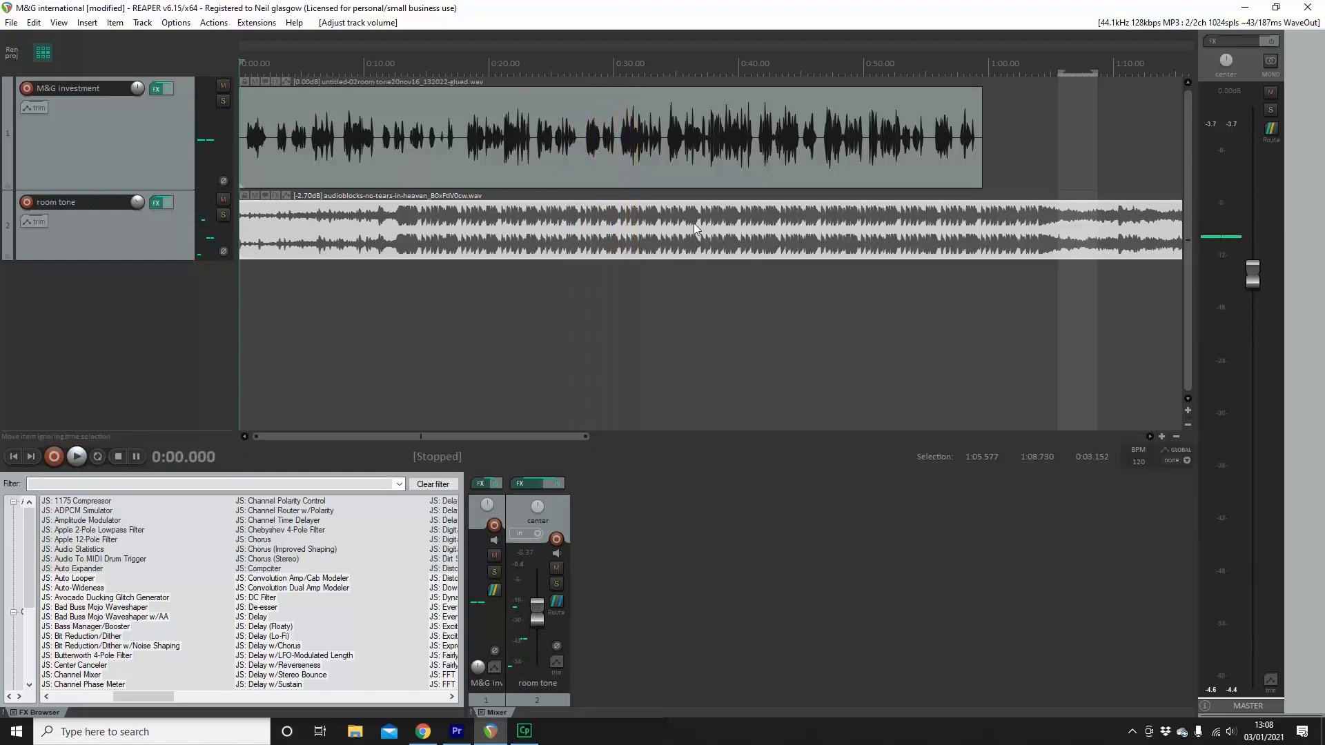
# Listen to the music beyond the end of the voice-over from about 1:06 and 1:25, and stop playback.
pyautogui.scroll(-3, 597, 356)
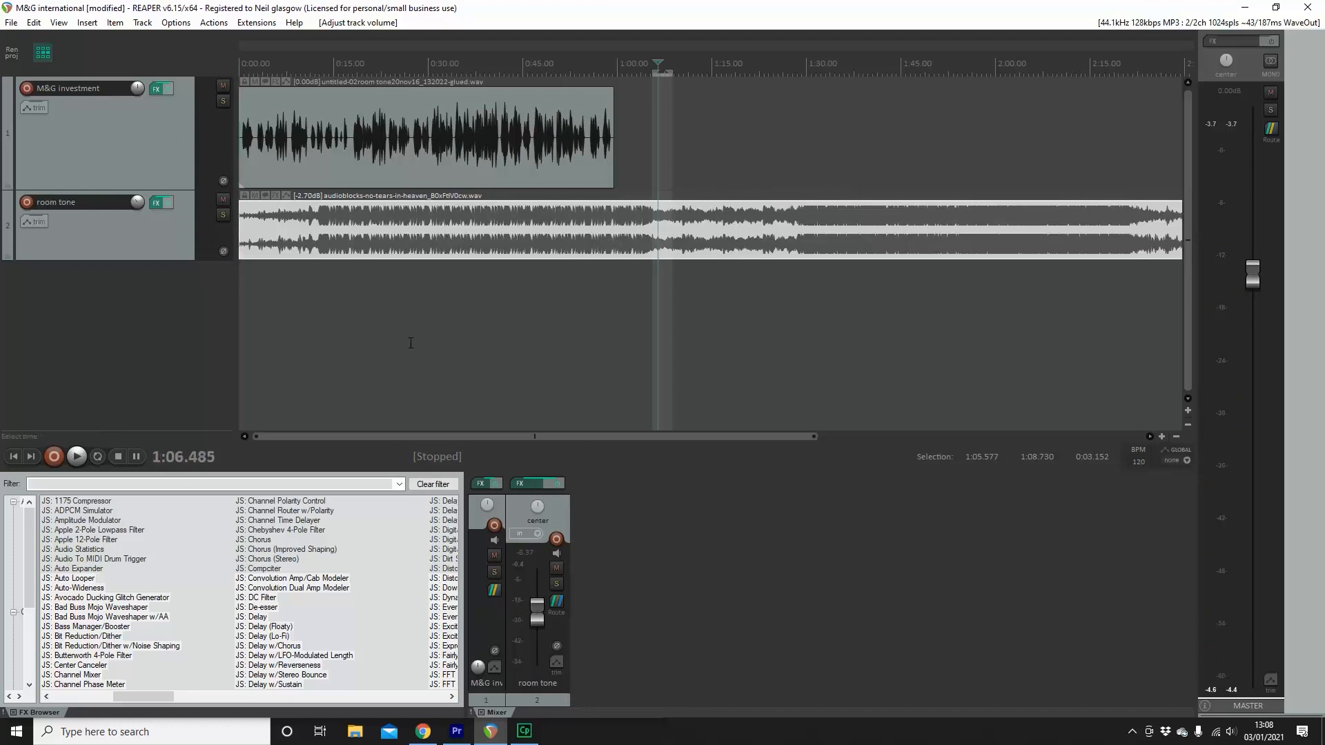
pyautogui.click(77, 458)
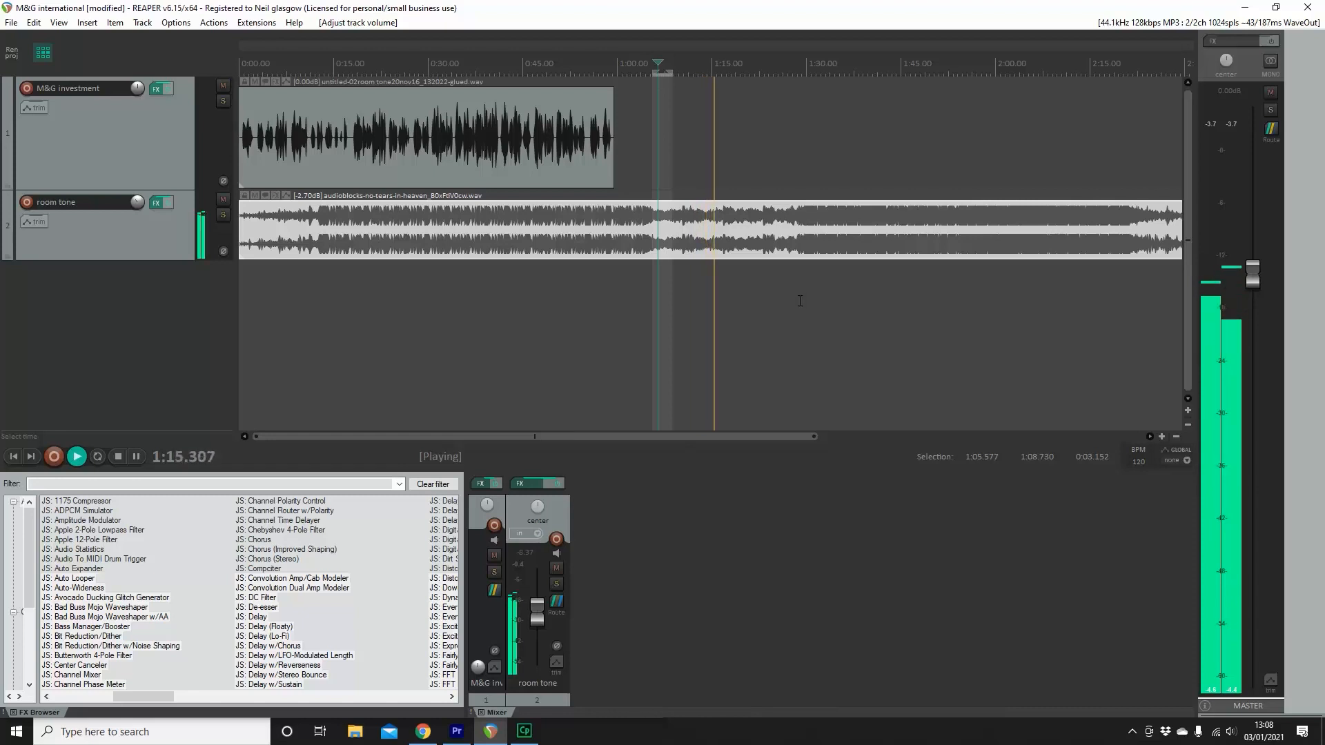
pyautogui.click(780, 78)
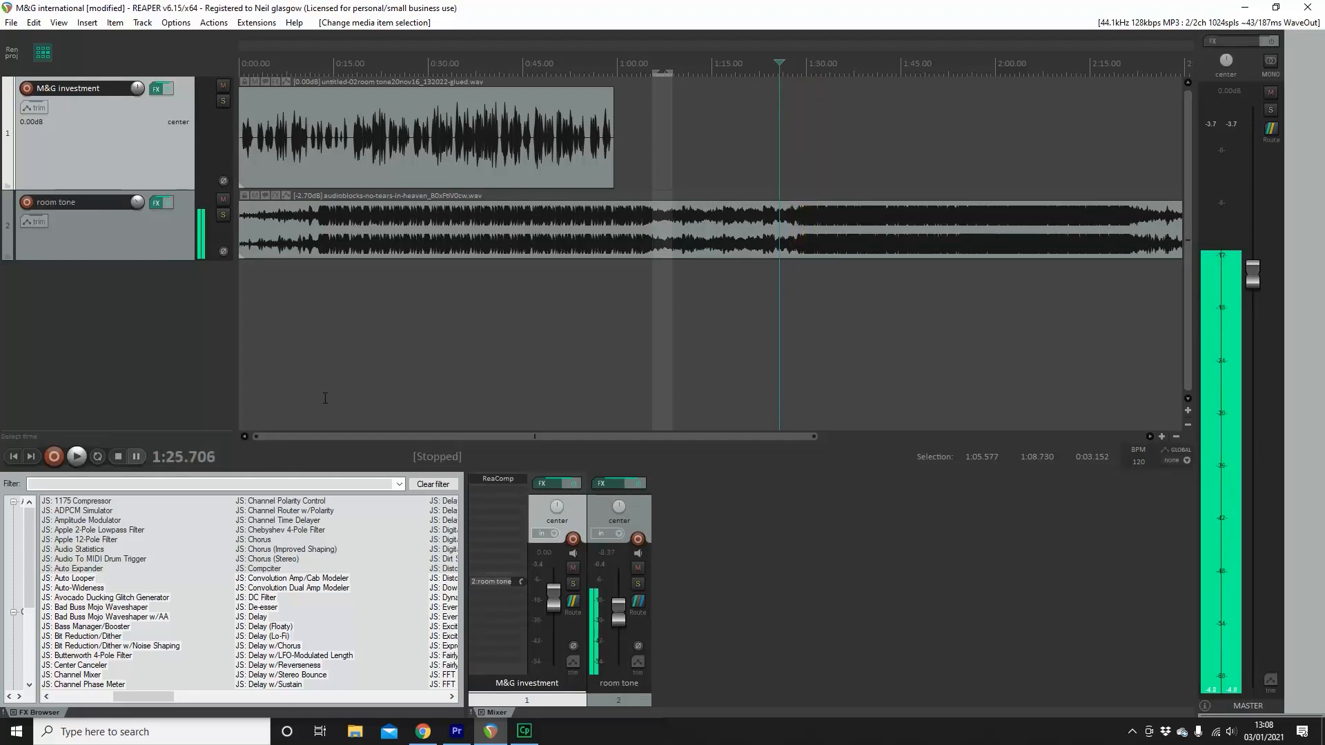
pyautogui.press('space')
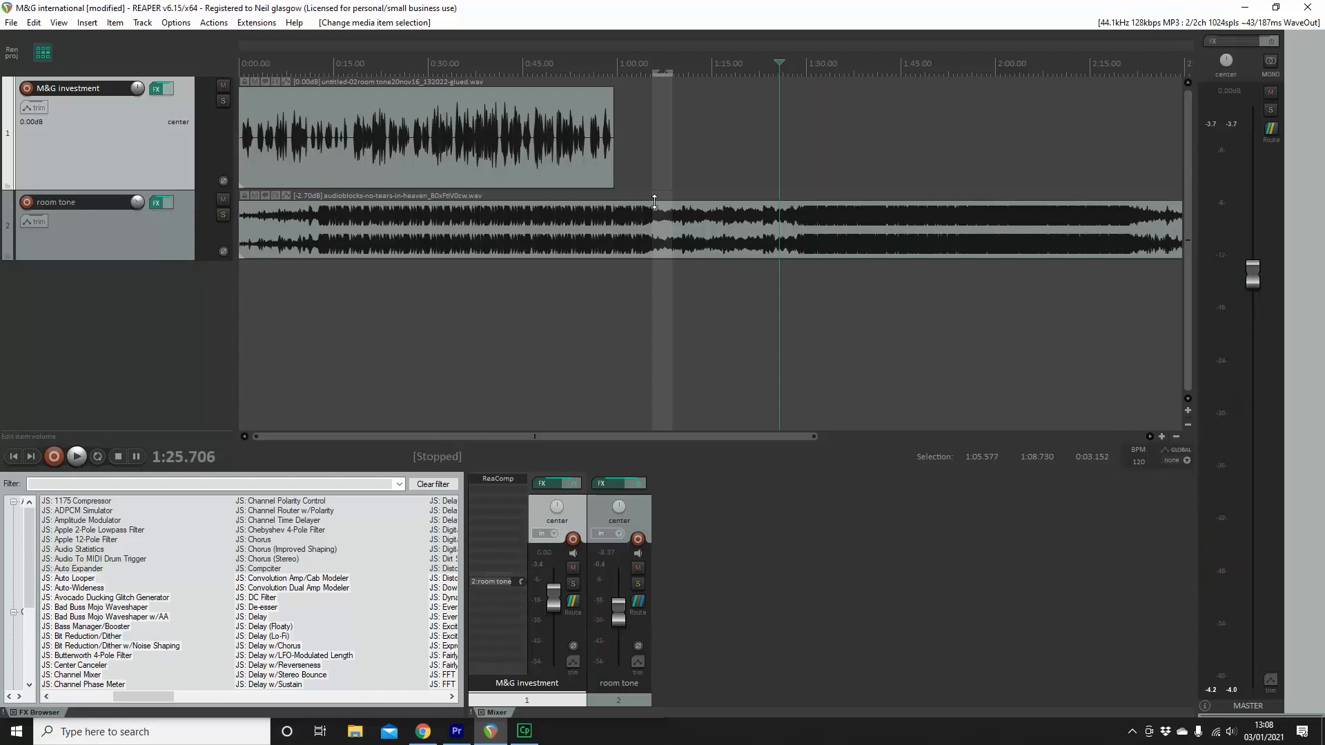
# Cut the music between about 0:31.85 and 0:59.44 out of the room tone track by splitting at a time selection and deleting that section.
pyautogui.click(654, 204)
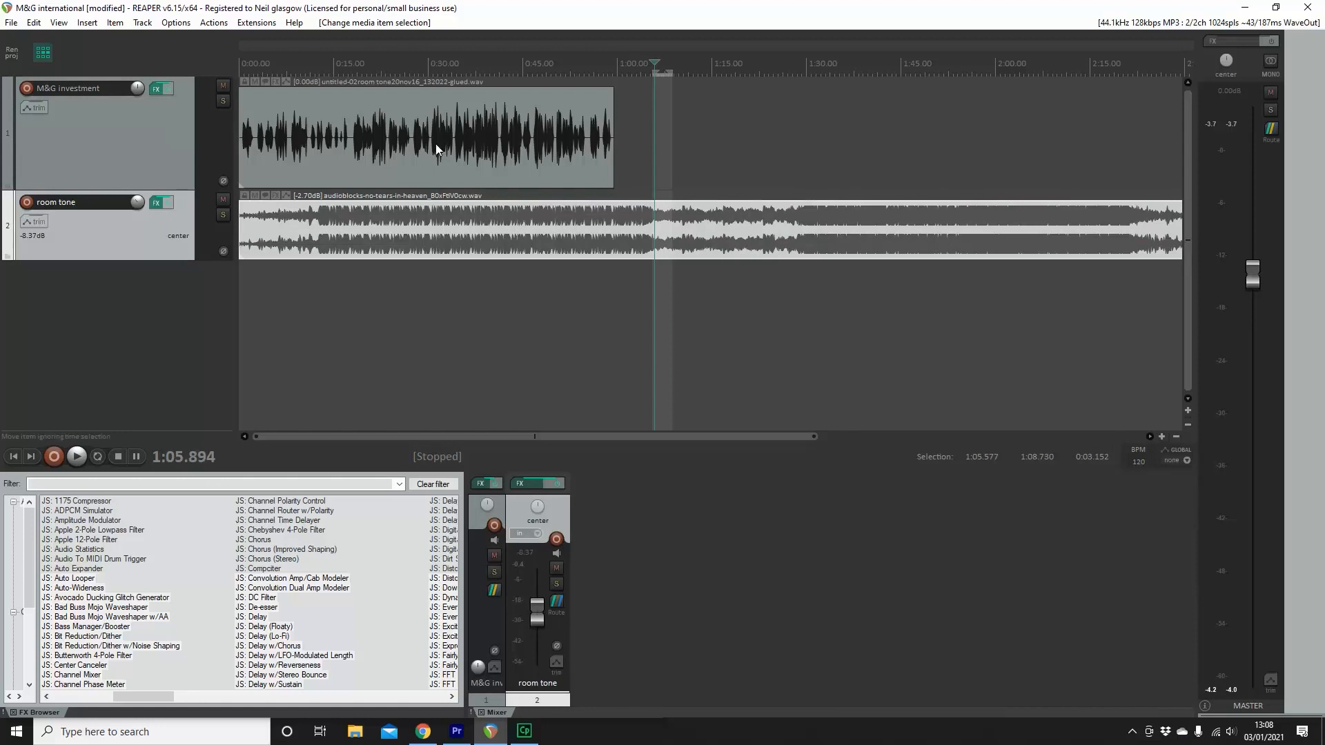
pyautogui.moveTo(441, 75); pyautogui.dragTo(613, 83)
pyautogui.moveTo(441, 74); pyautogui.dragTo(615, 84)
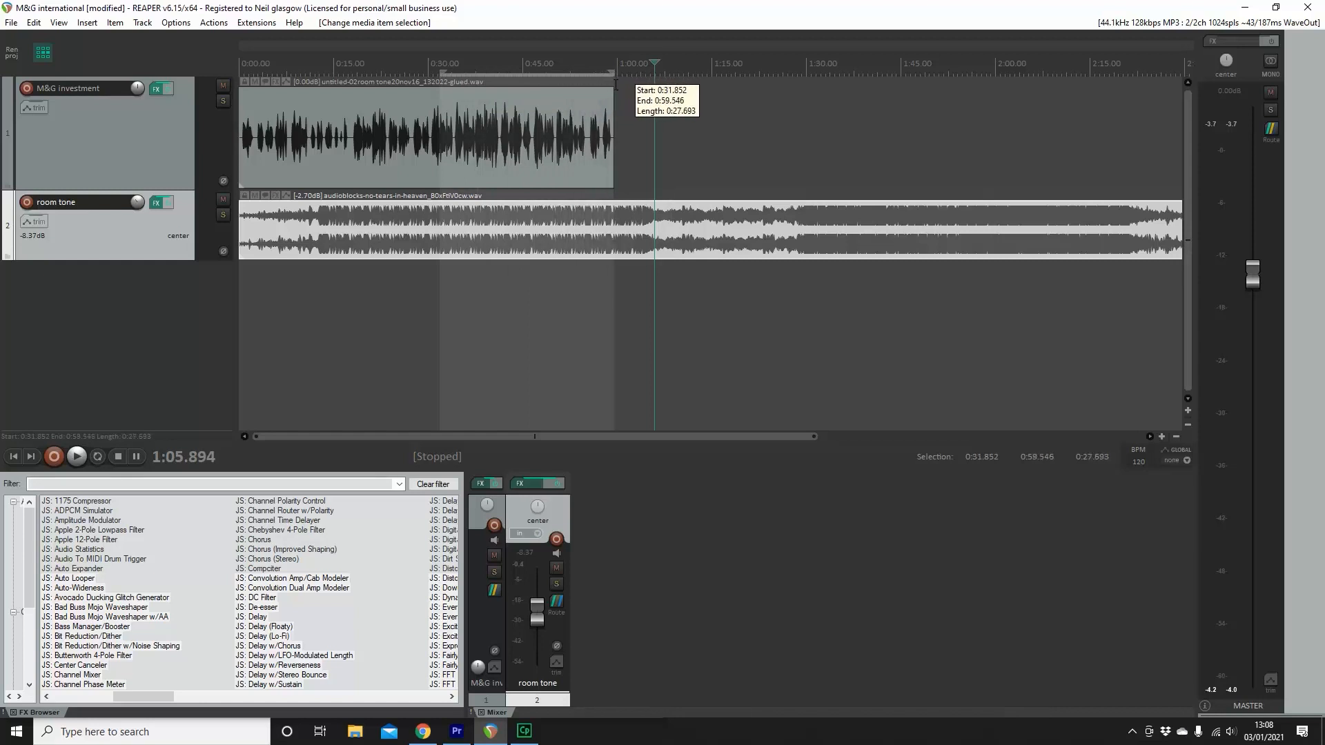
pyautogui.moveTo(615, 84); pyautogui.dragTo(615, 85)
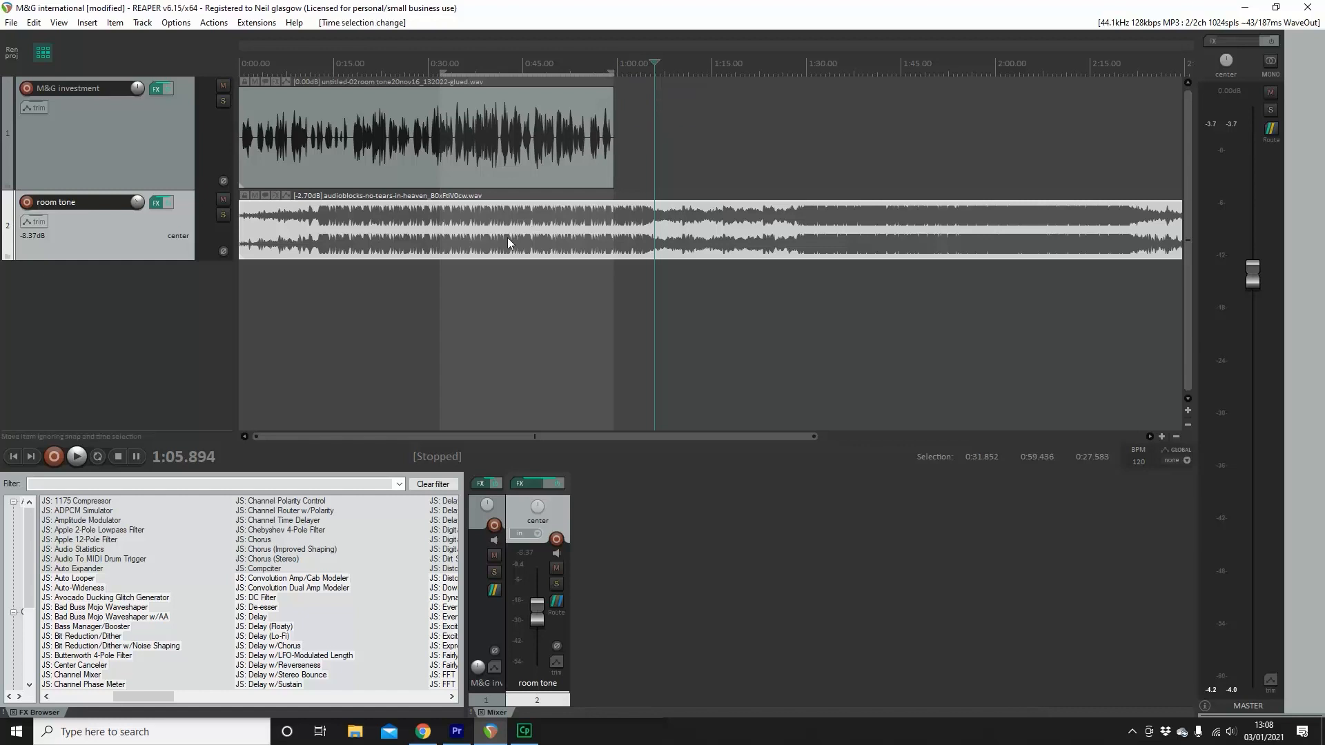
pyautogui.hotkey('shift', 's')
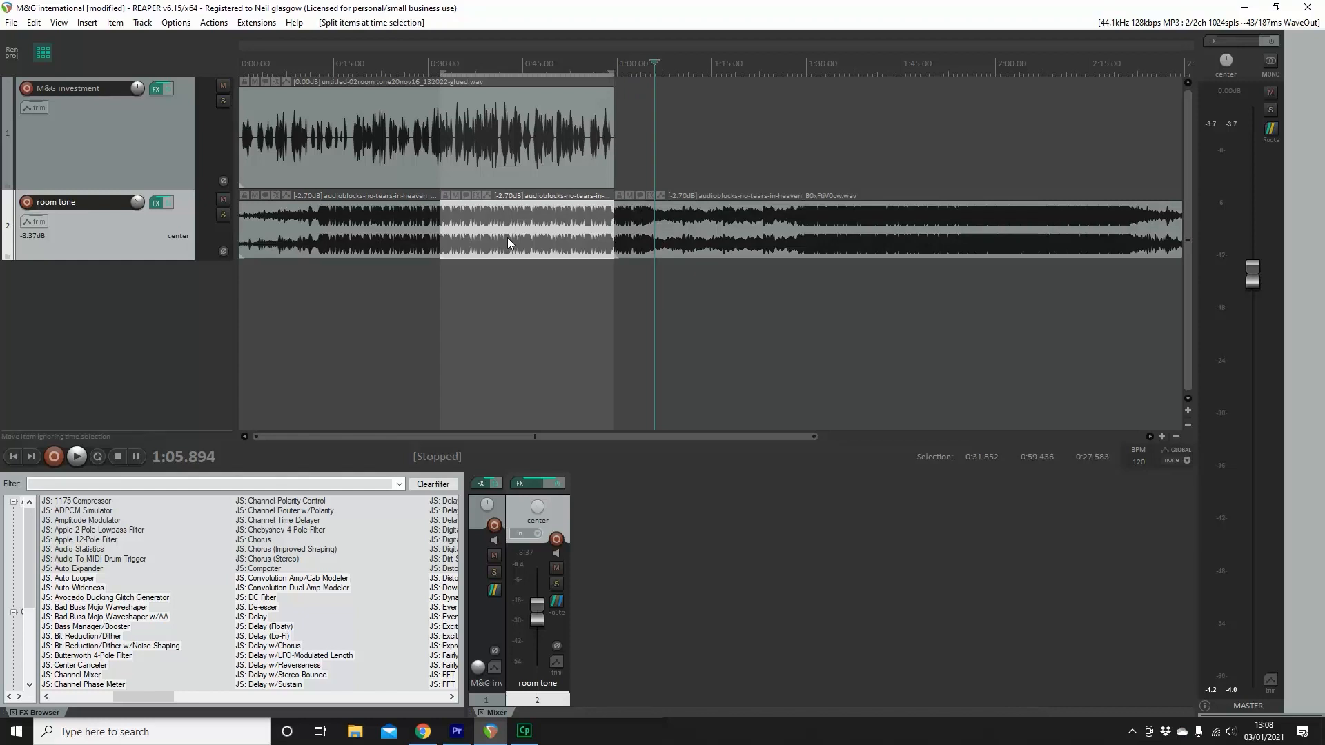
pyautogui.press('Delete')
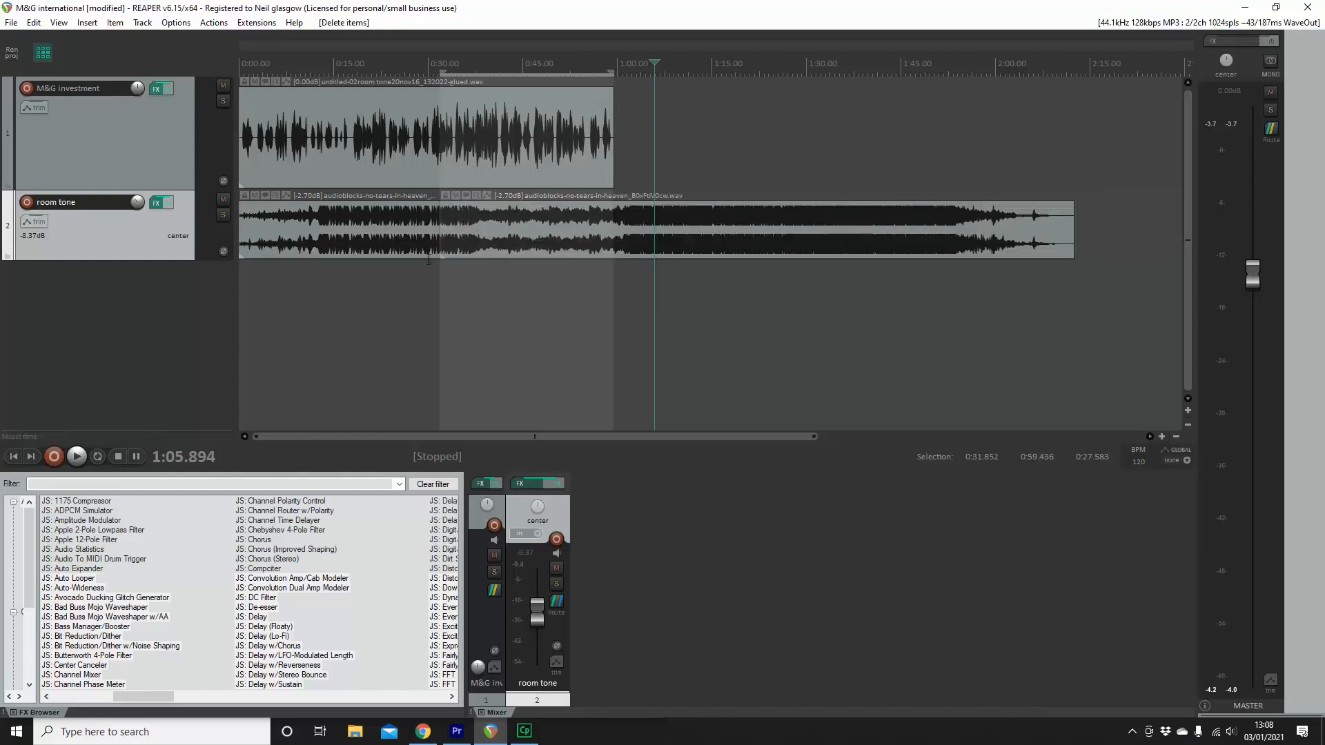
# Play the mix across the music edit at about 0:31.85 to check the transition, and stop playback.
pyautogui.click(382, 72)
pyautogui.click(77, 456)
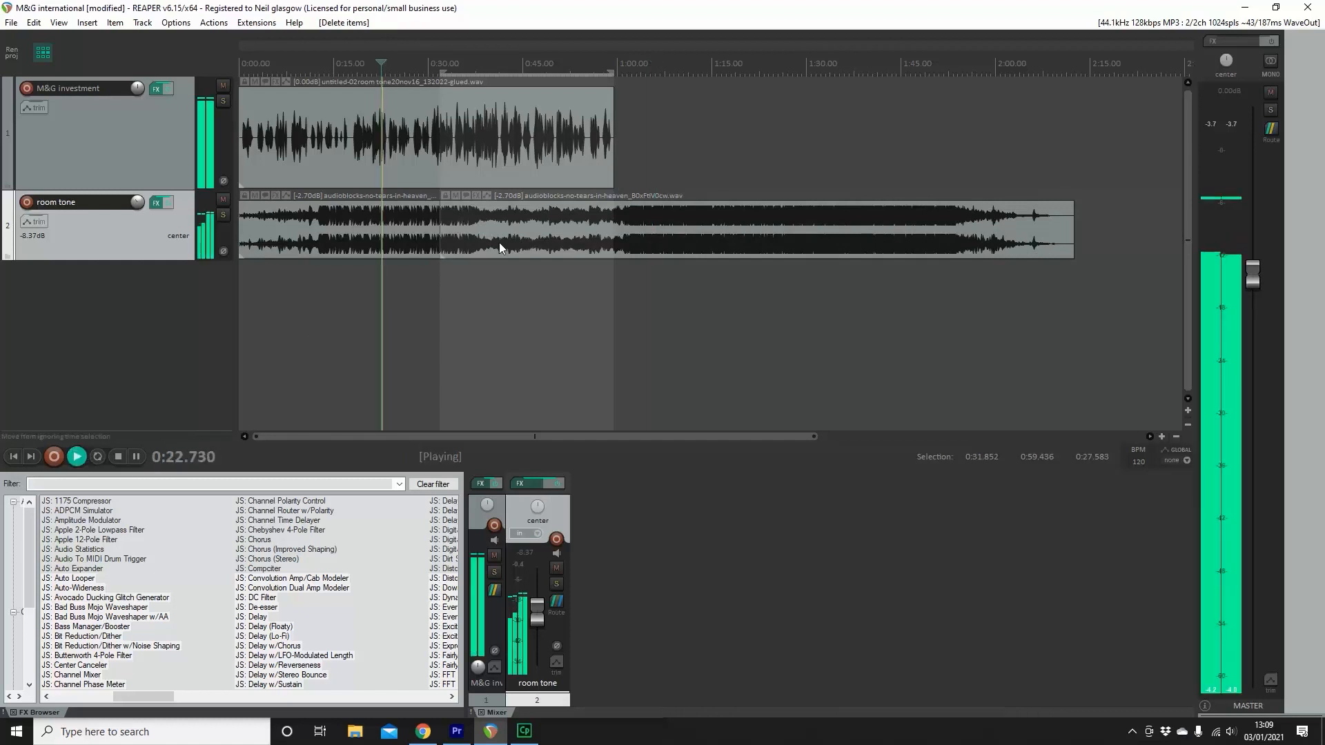
pyautogui.scroll(4, 457, 233)
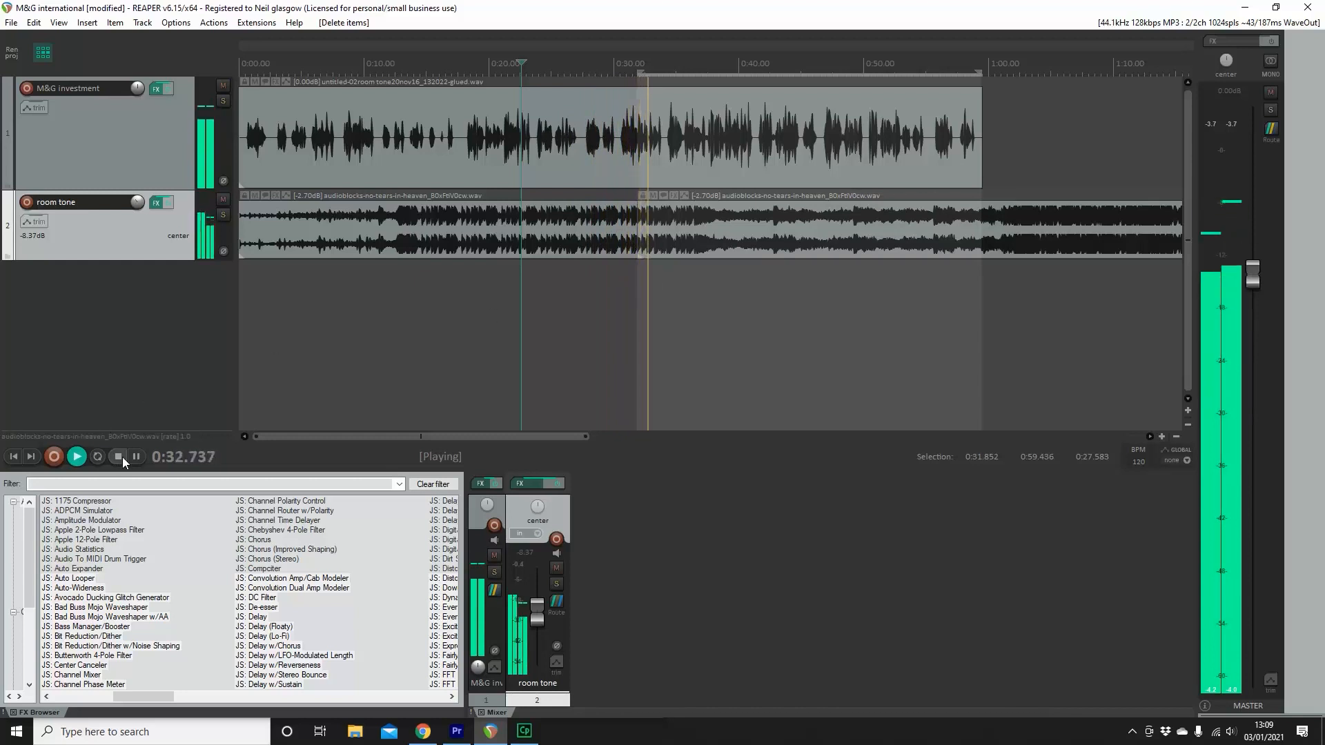
pyautogui.press('space')
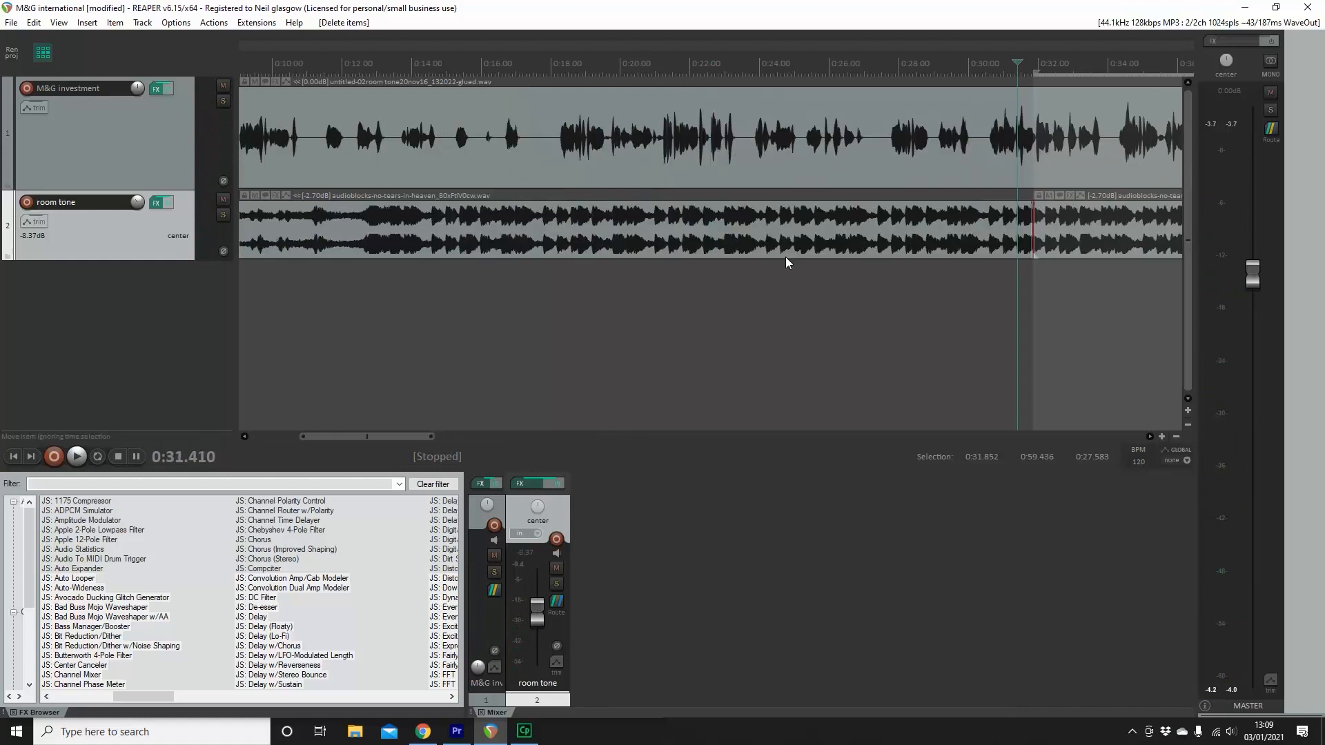
pyautogui.scroll(2, 1009, 182)
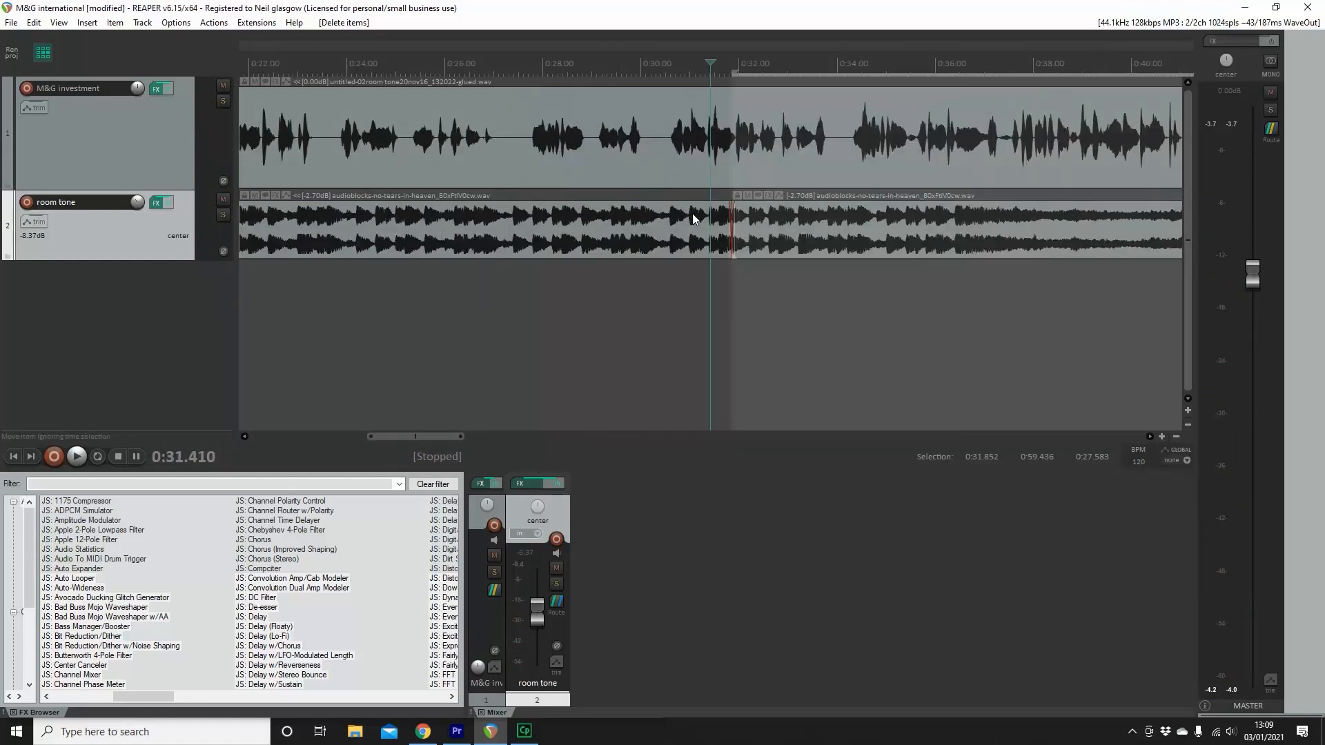
pyautogui.click(77, 461)
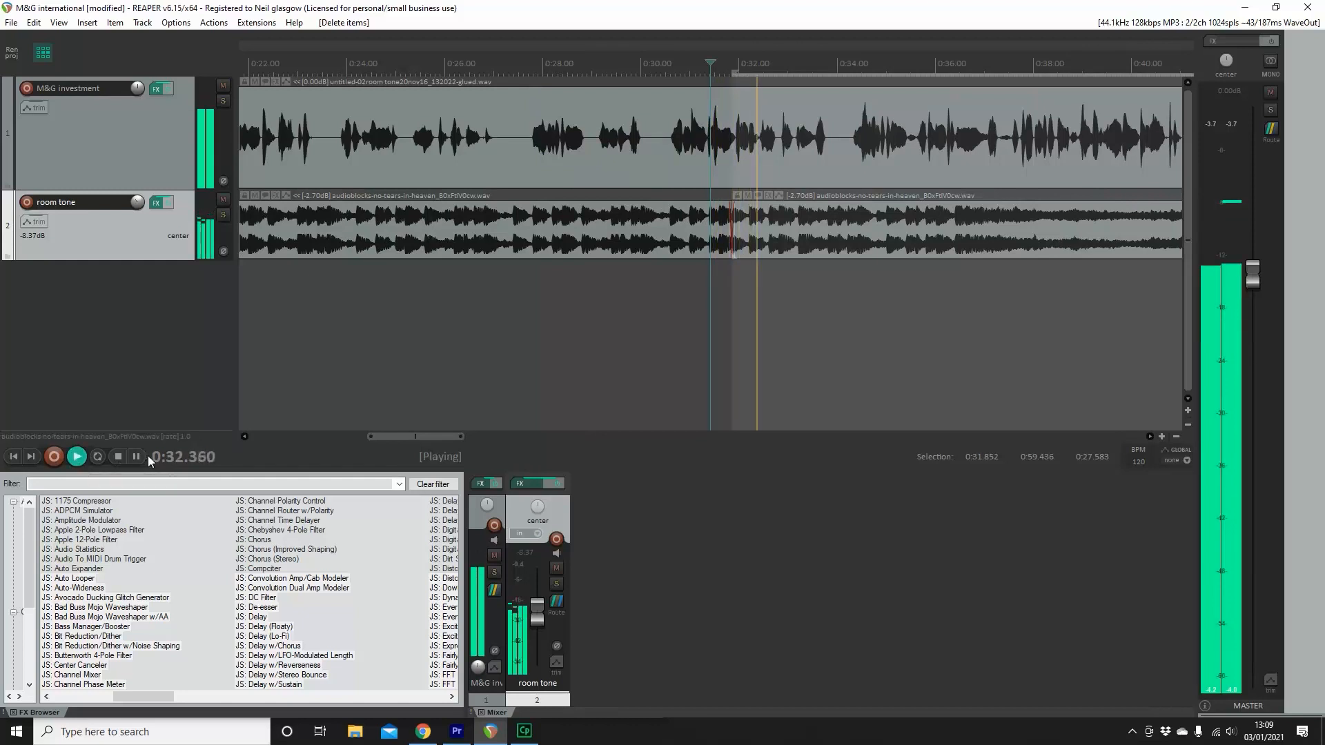
pyautogui.click(119, 457)
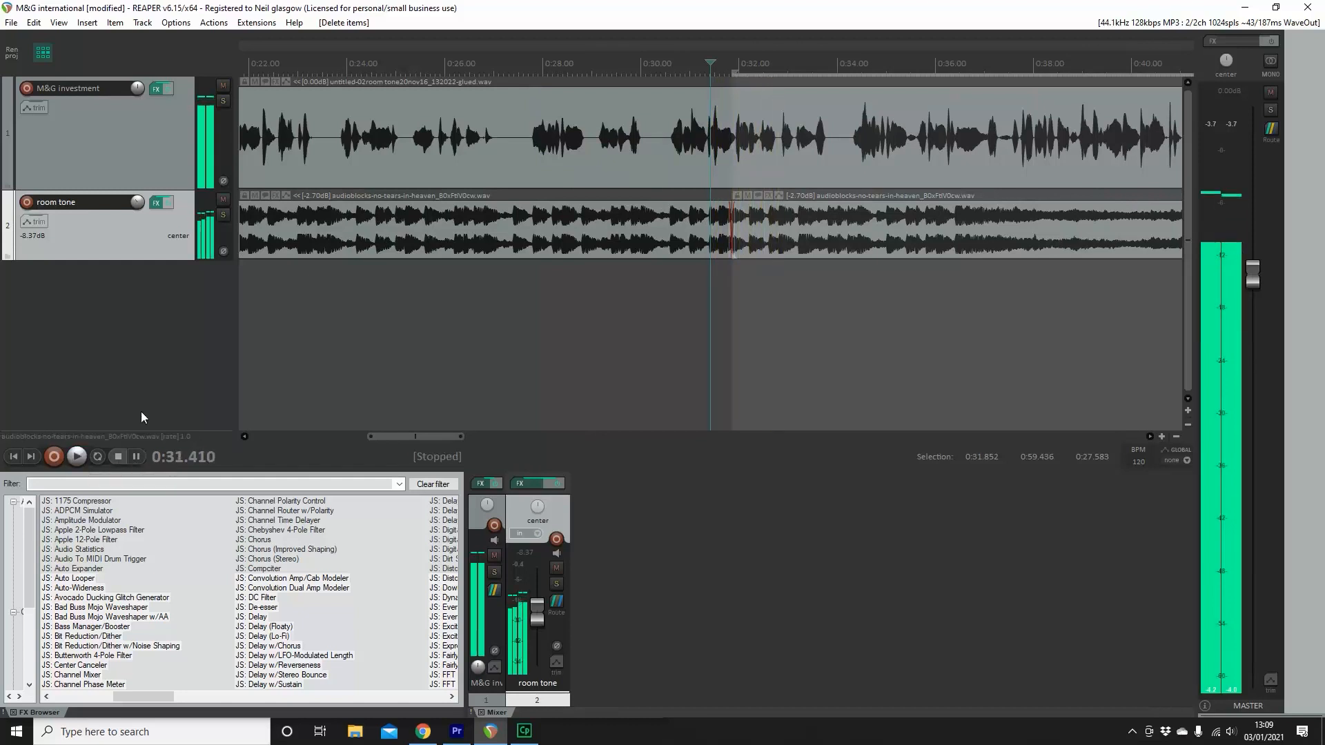
# Mute the M&G investment track and play the music alone across the edit from about 0:29.5, stopping after the join.
pyautogui.click(224, 86)
pyautogui.click(620, 75)
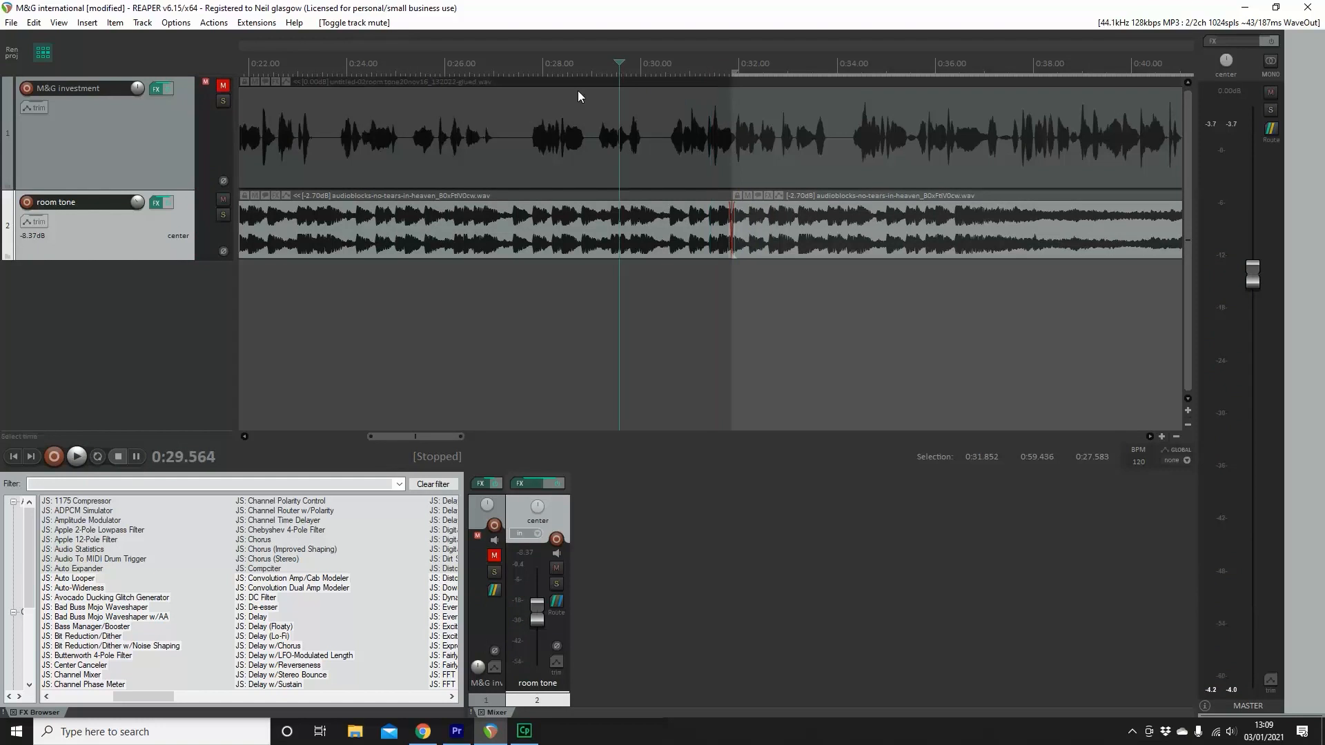
pyautogui.click(78, 458)
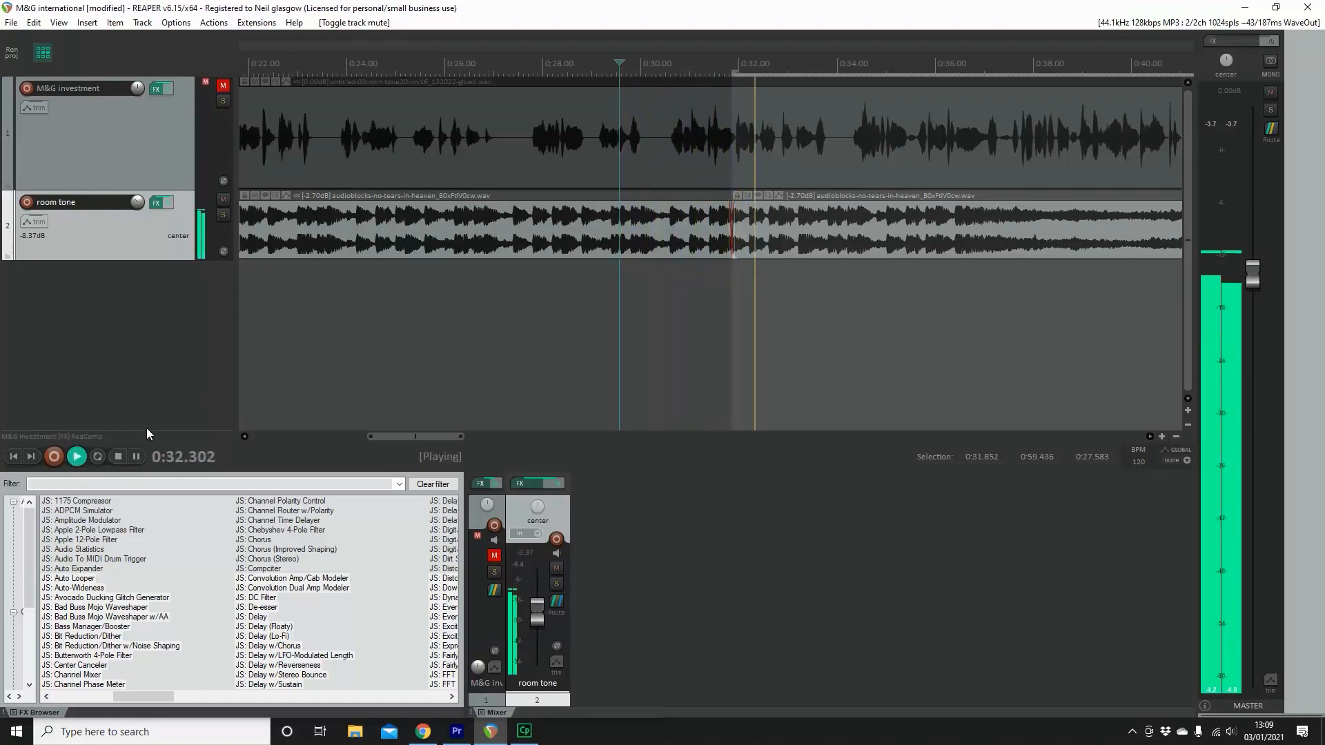
pyautogui.click(118, 457)
# Lengthen the fades on both sides of the music join to about 0.45 s and play the transition from about 0:31.
pyautogui.moveTo(733, 204)
pyautogui.mouseDown()
pyautogui.moveTo(713, 209)
pyautogui.moveTo(754, 204)
pyautogui.mouseUp()
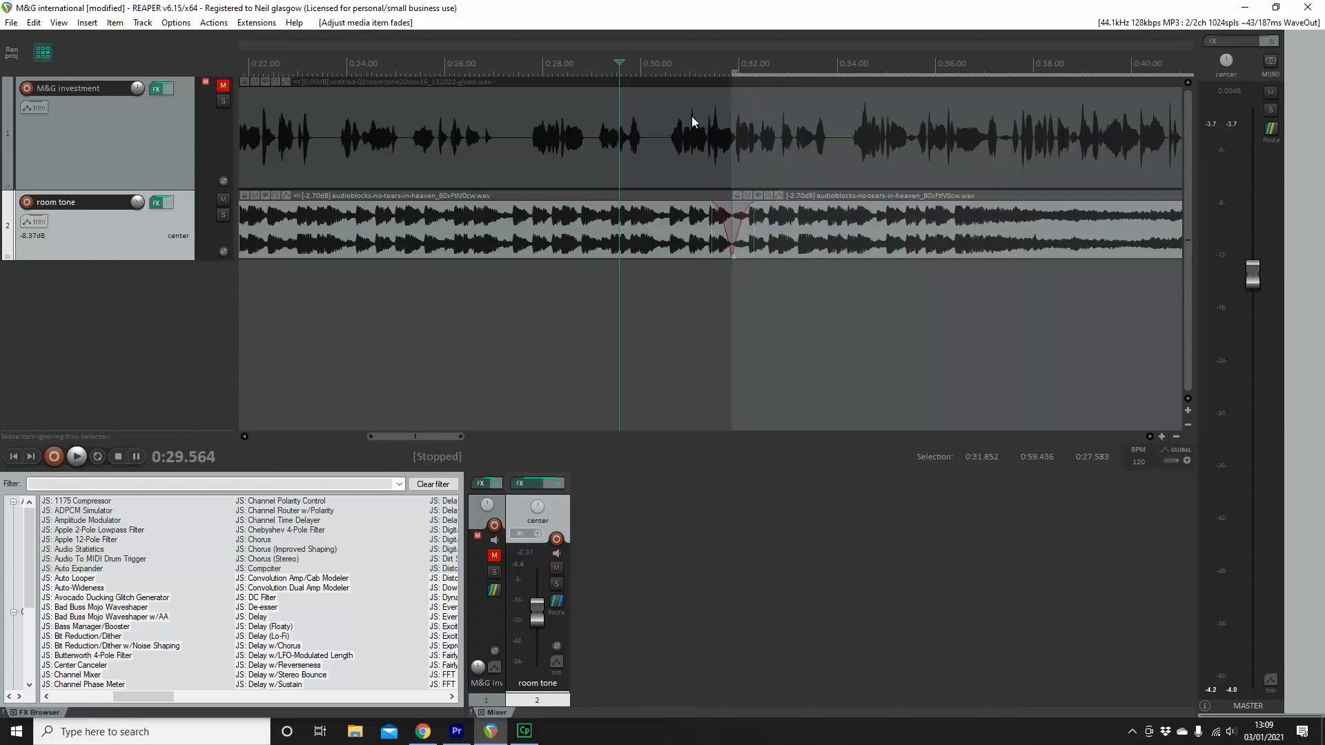
pyautogui.click(693, 75)
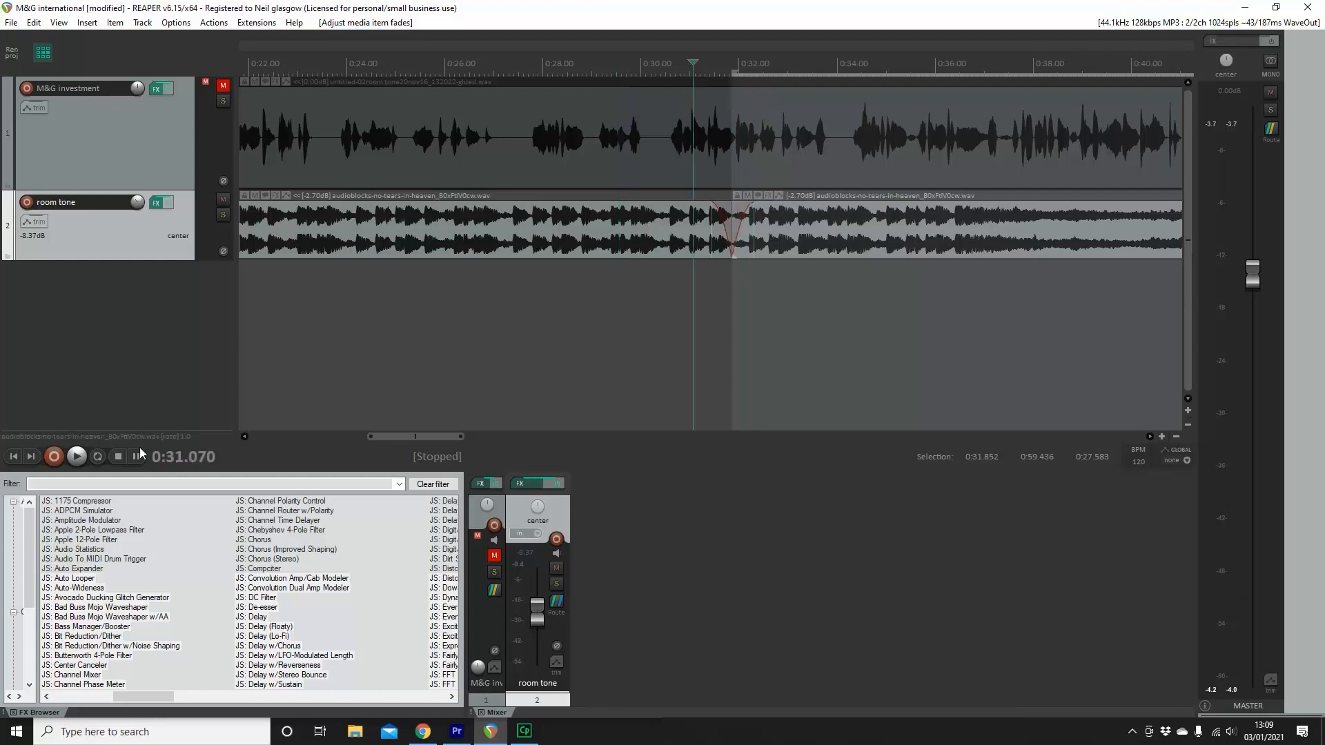
pyautogui.click(77, 456)
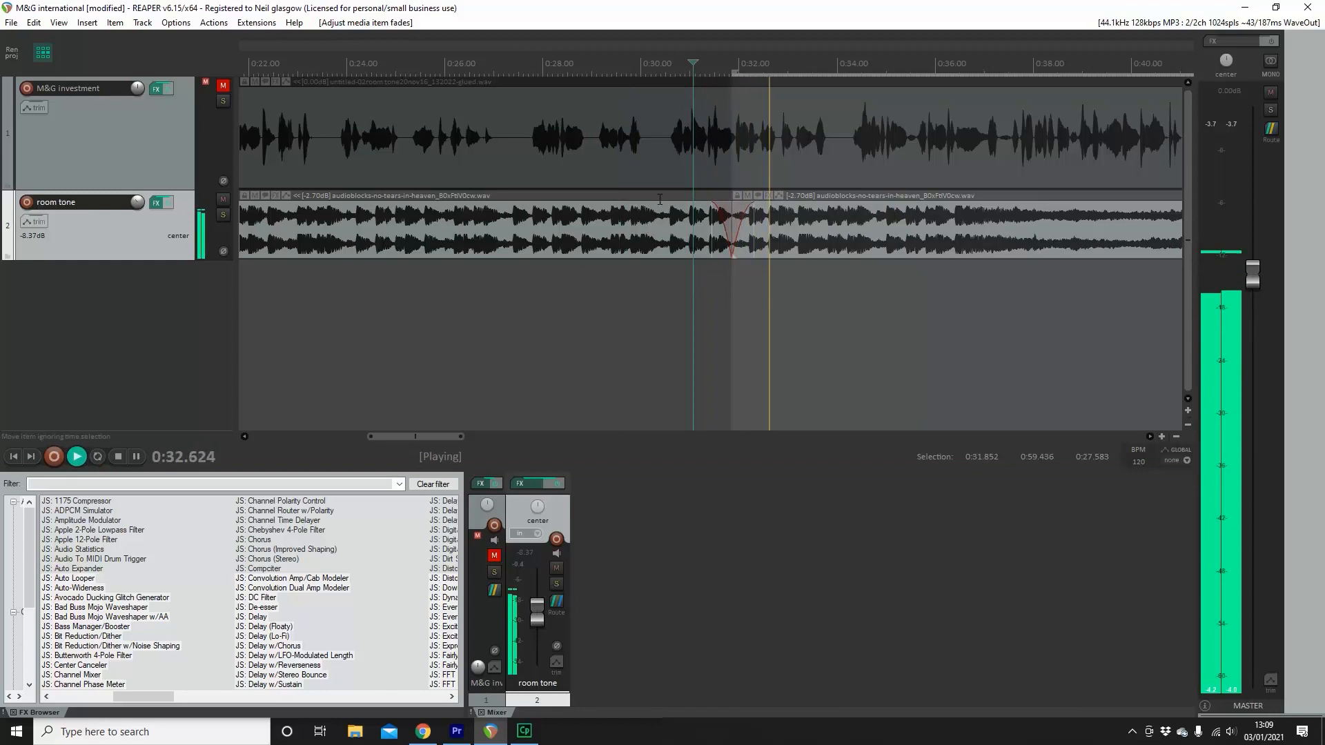
# Shorten the first music part's fade-out at the join and set the second part's fade-in to about 0.014 s while playing the transition.
pyautogui.moveTo(712, 205); pyautogui.dragTo(726, 205)
pyautogui.click(78, 459)
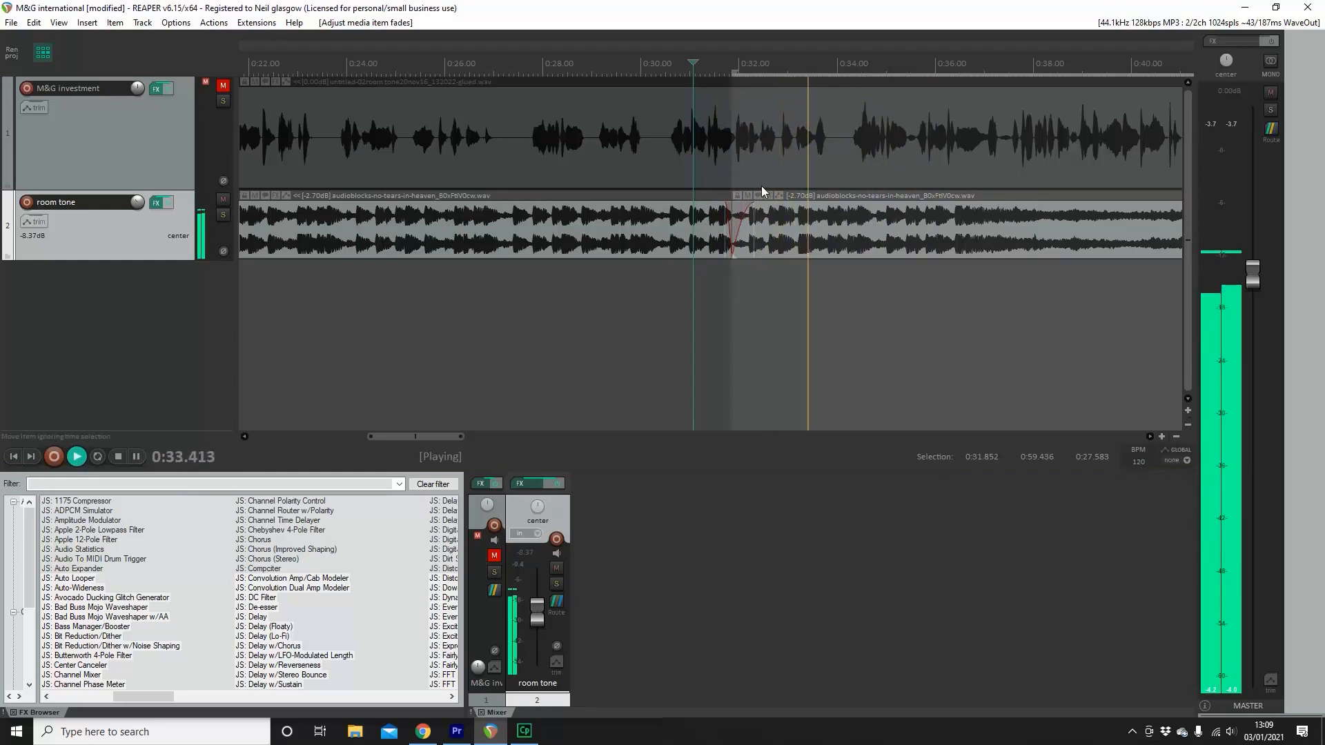
pyautogui.moveTo(753, 205); pyautogui.dragTo(737, 206)
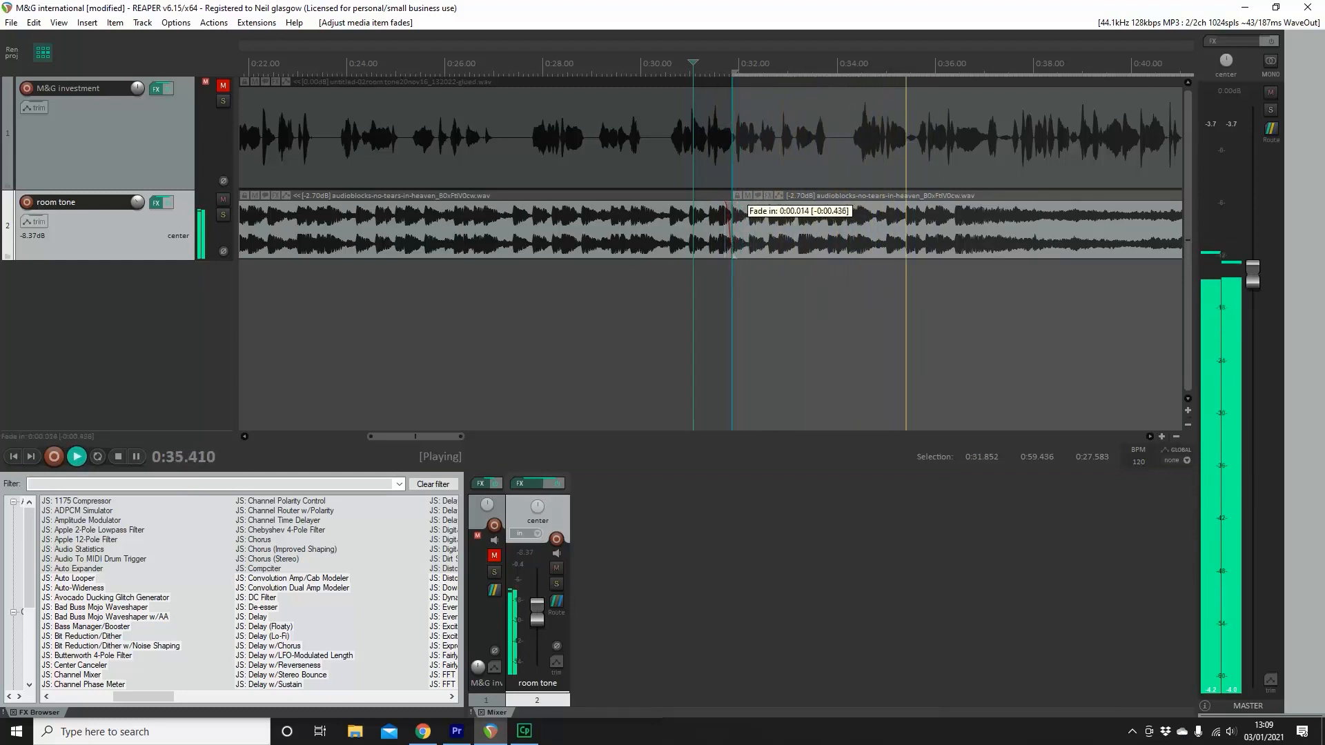
# Play the music alone across the join from about 0:31, repeating the pass and stopping playback each time.
pyautogui.click(77, 458)
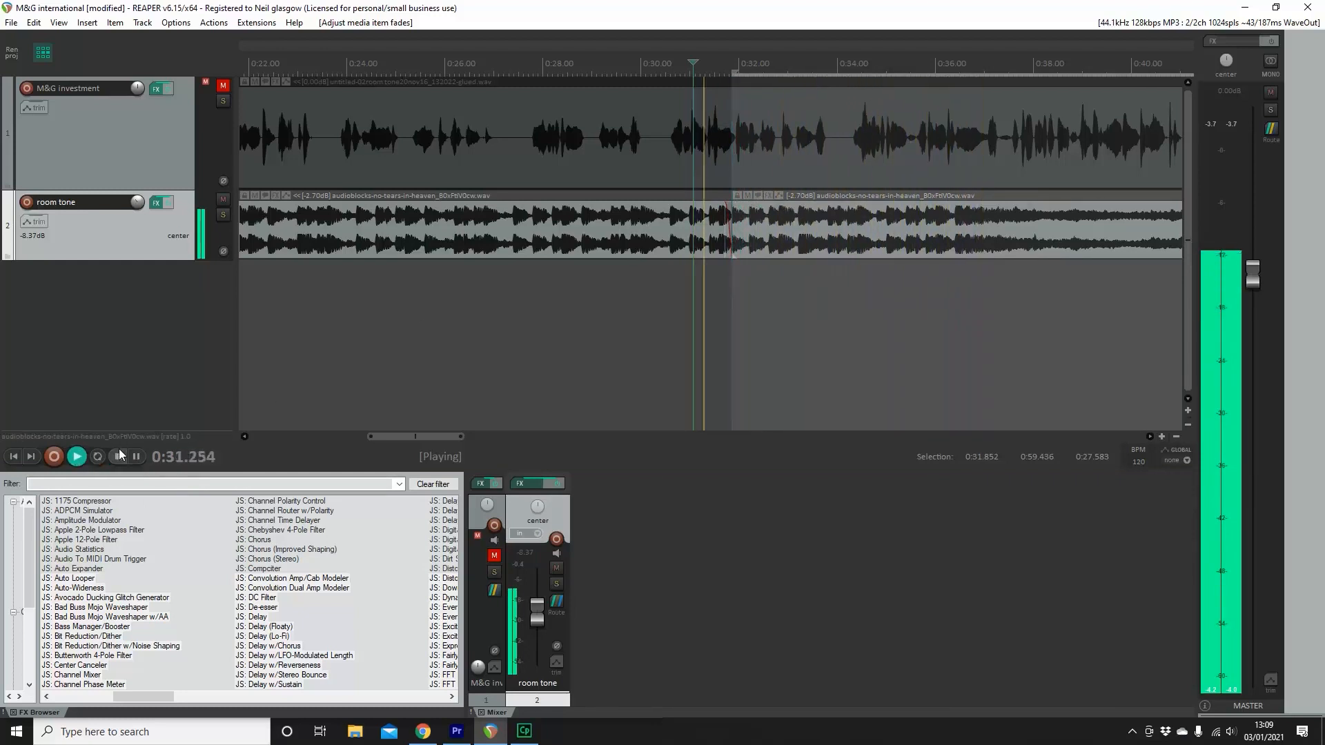
pyautogui.click(121, 456)
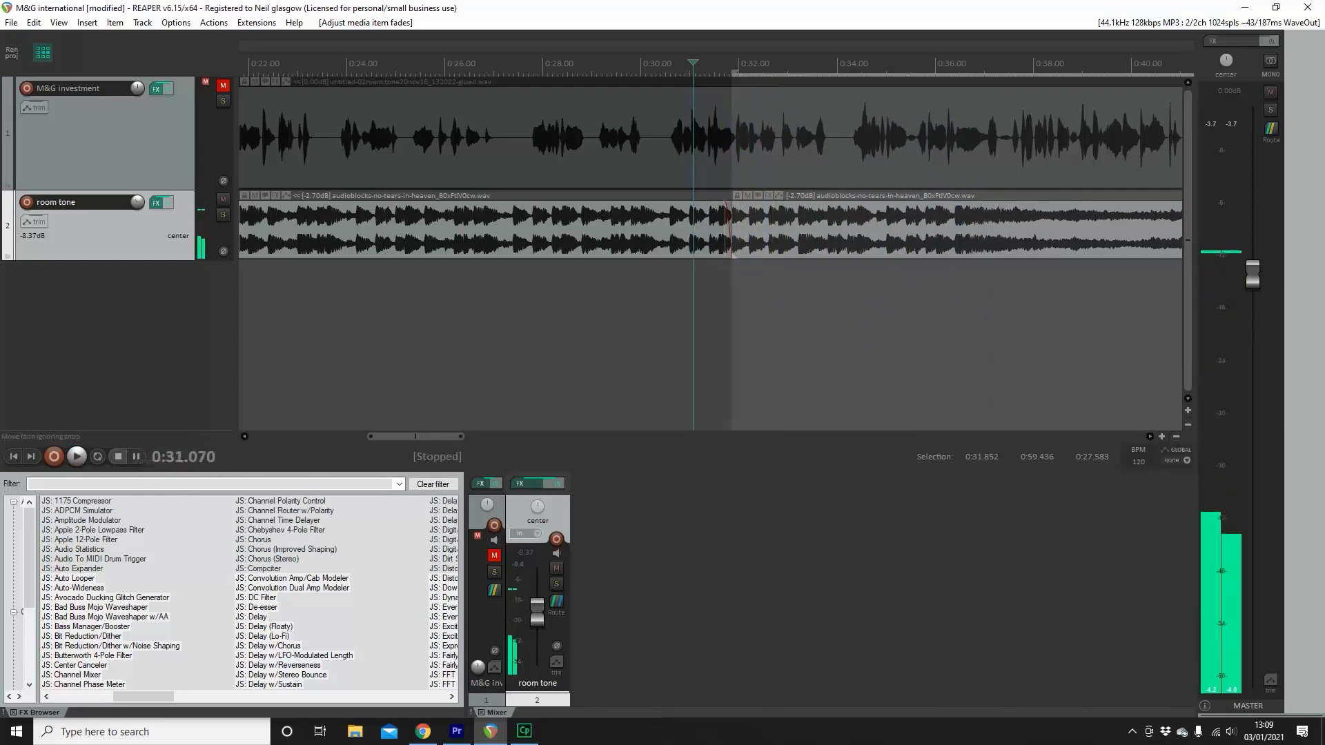
pyautogui.click(77, 458)
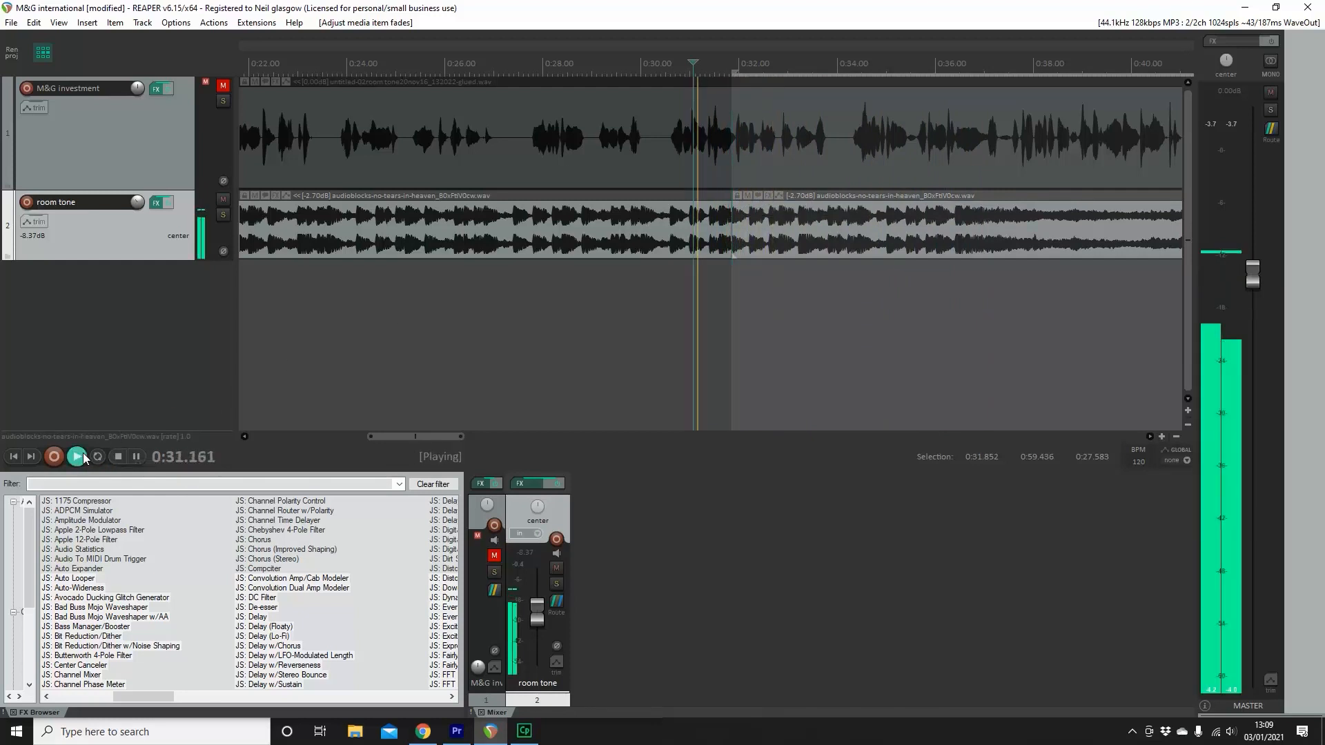
pyautogui.click(121, 457)
# Trim the second music part's start to about 0:32, lengthen its fade-in, and play the join from about 0:31.
pyautogui.moveTo(732, 242); pyautogui.dragTo(739, 255)
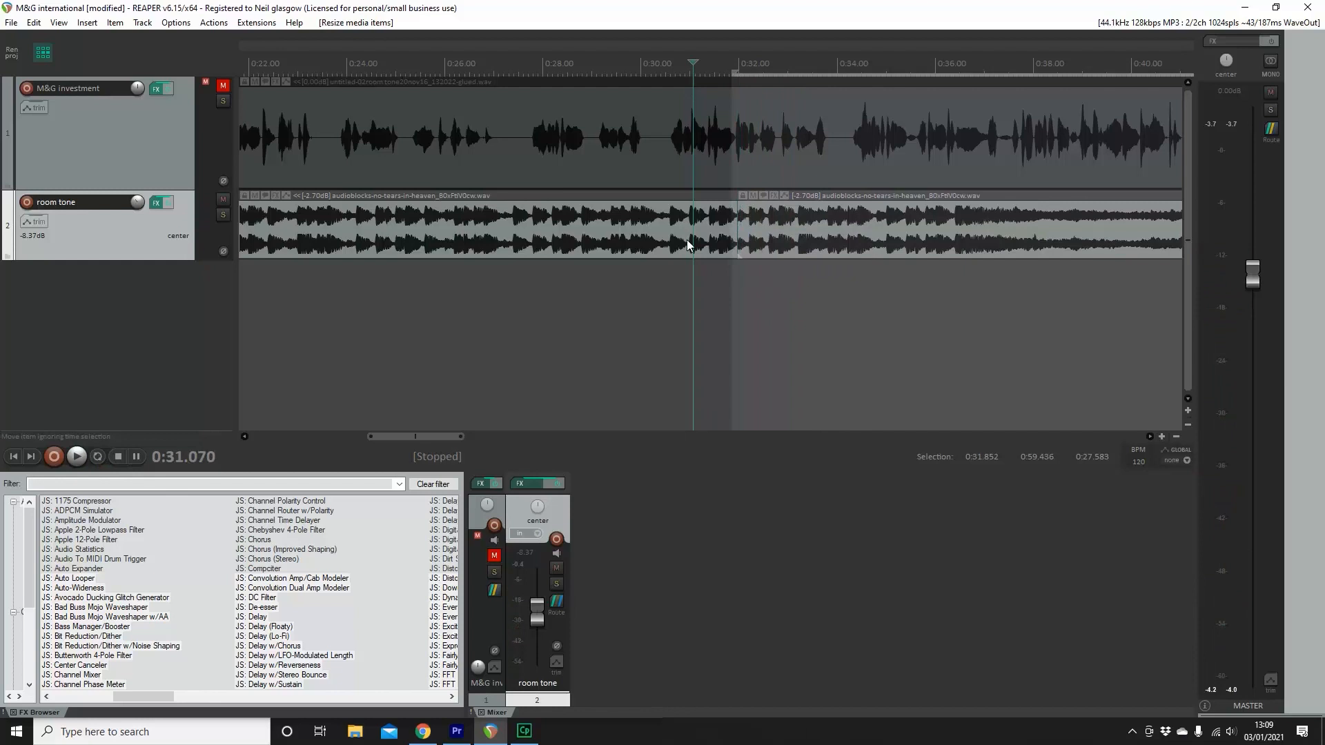
pyautogui.click(76, 457)
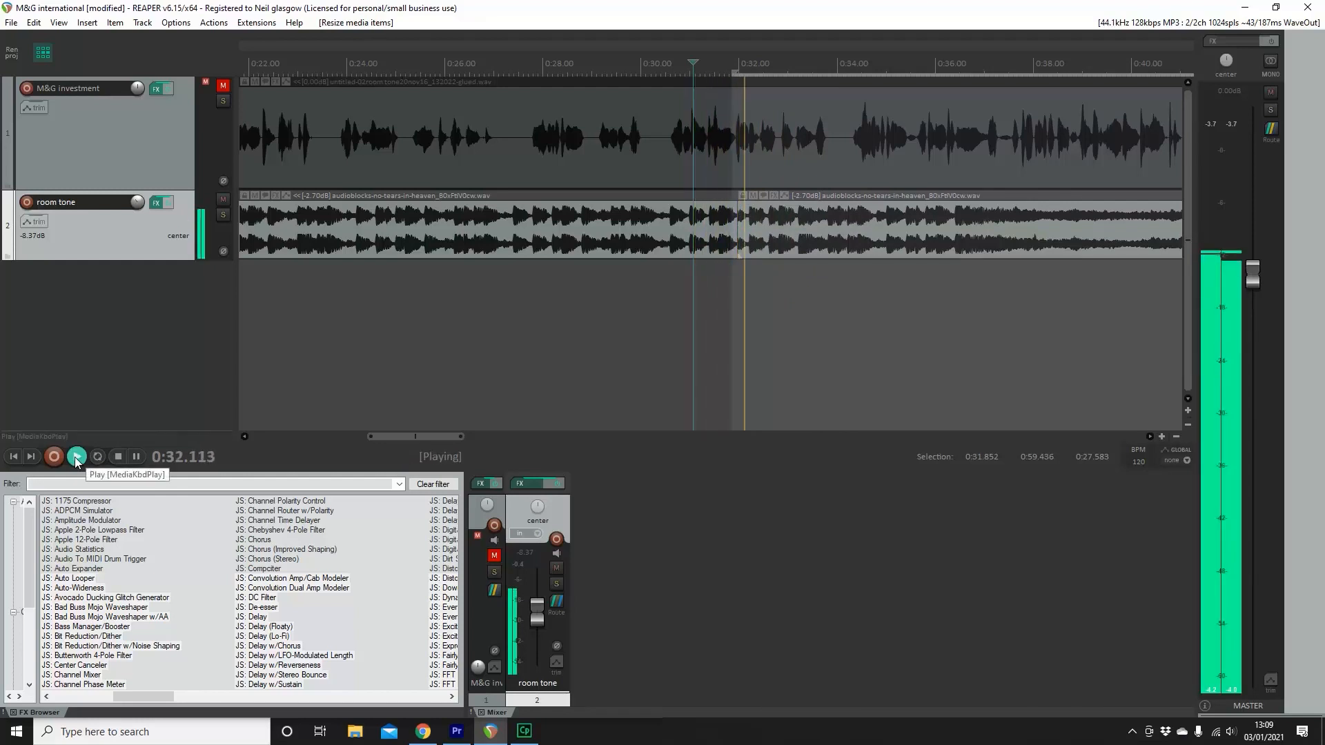
pyautogui.moveTo(739, 206); pyautogui.dragTo(750, 207)
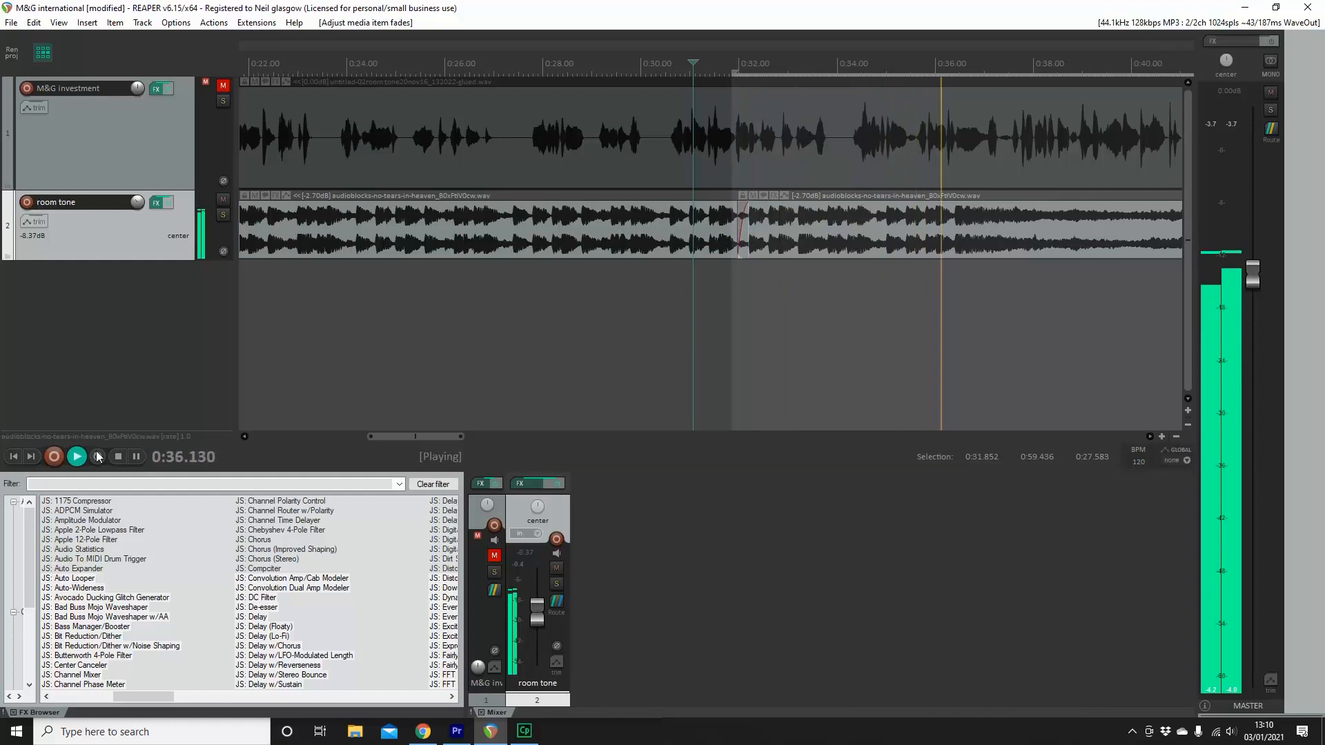
pyautogui.click(80, 458)
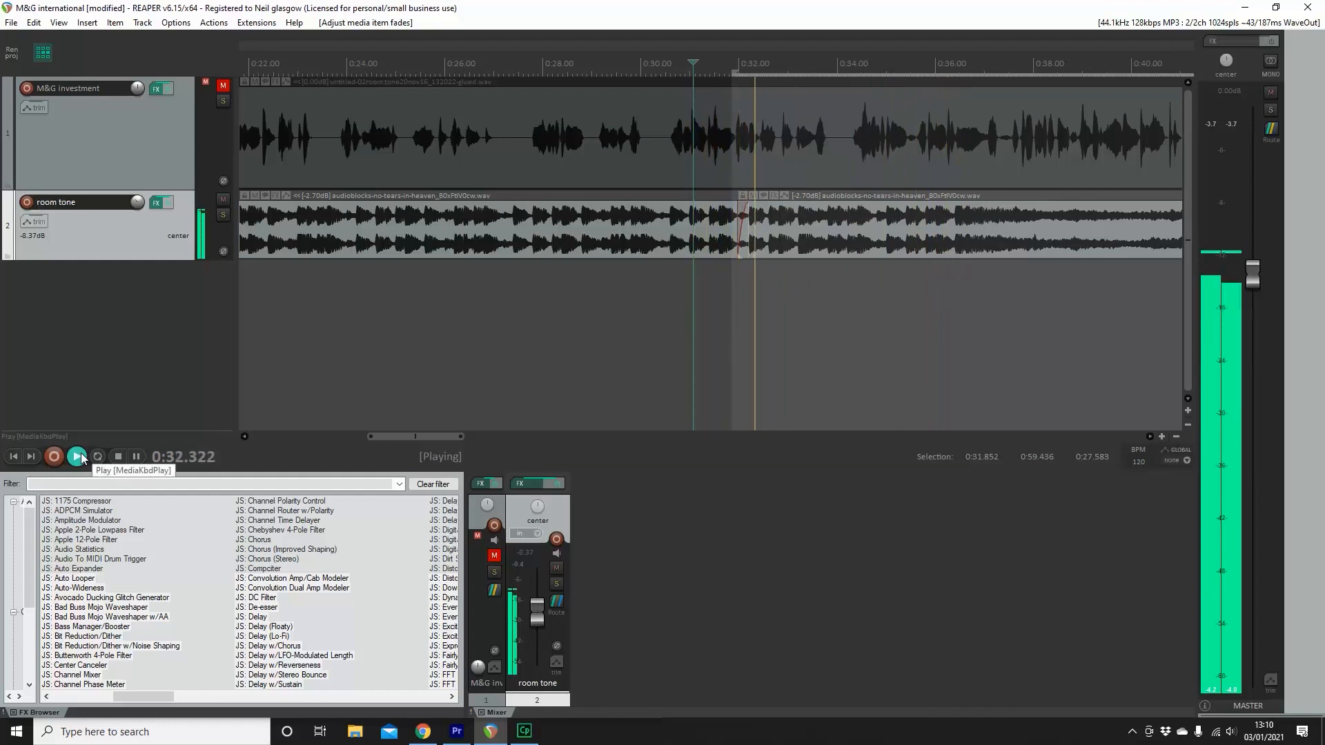
# Unmute the M&G investment track and play the full mix across the music join from about 0:27.8, stopping at the end.
pyautogui.click(223, 85)
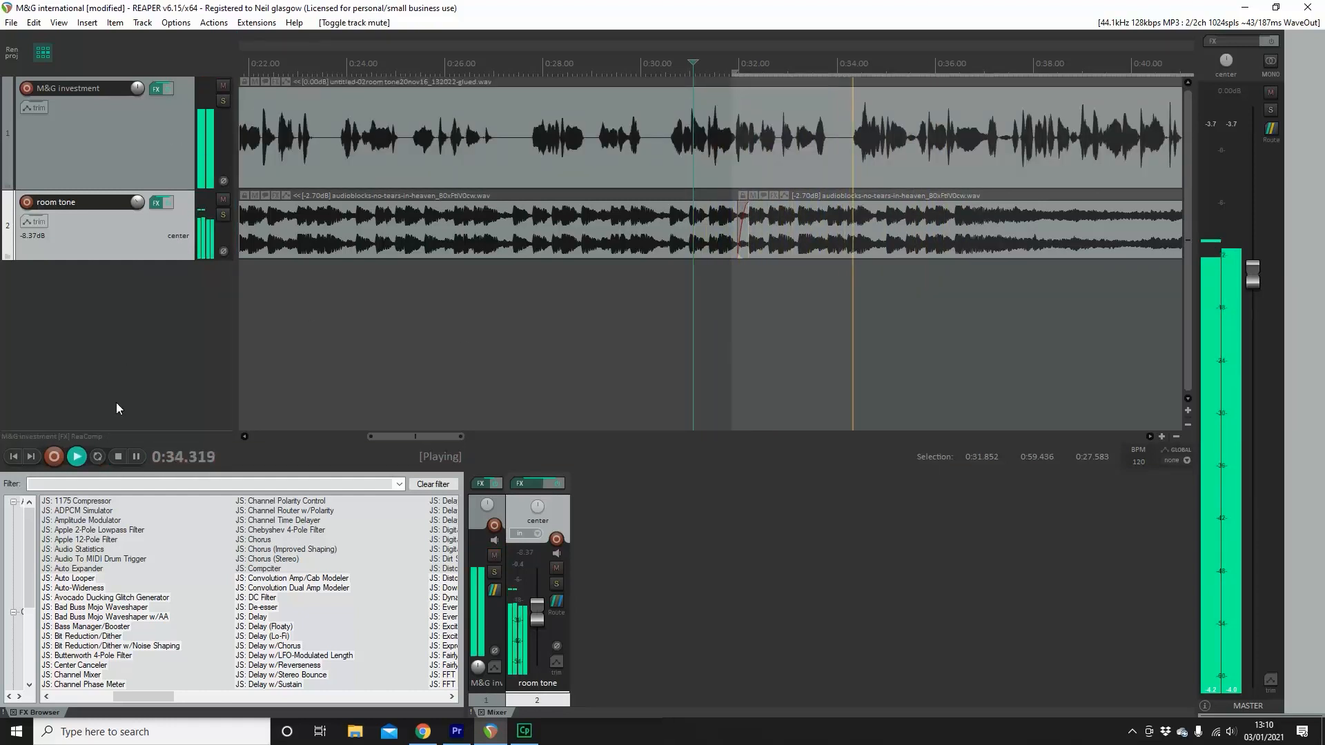
pyautogui.click(78, 456)
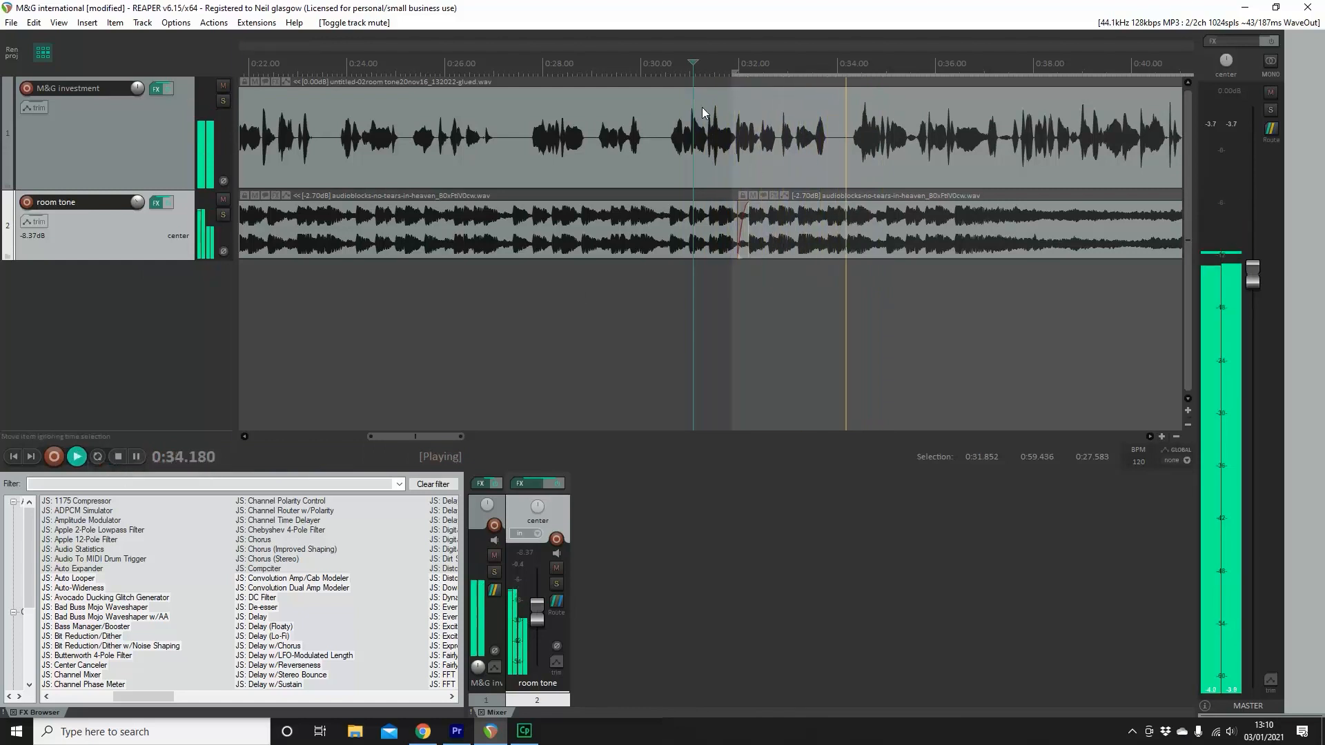
pyautogui.click(532, 64)
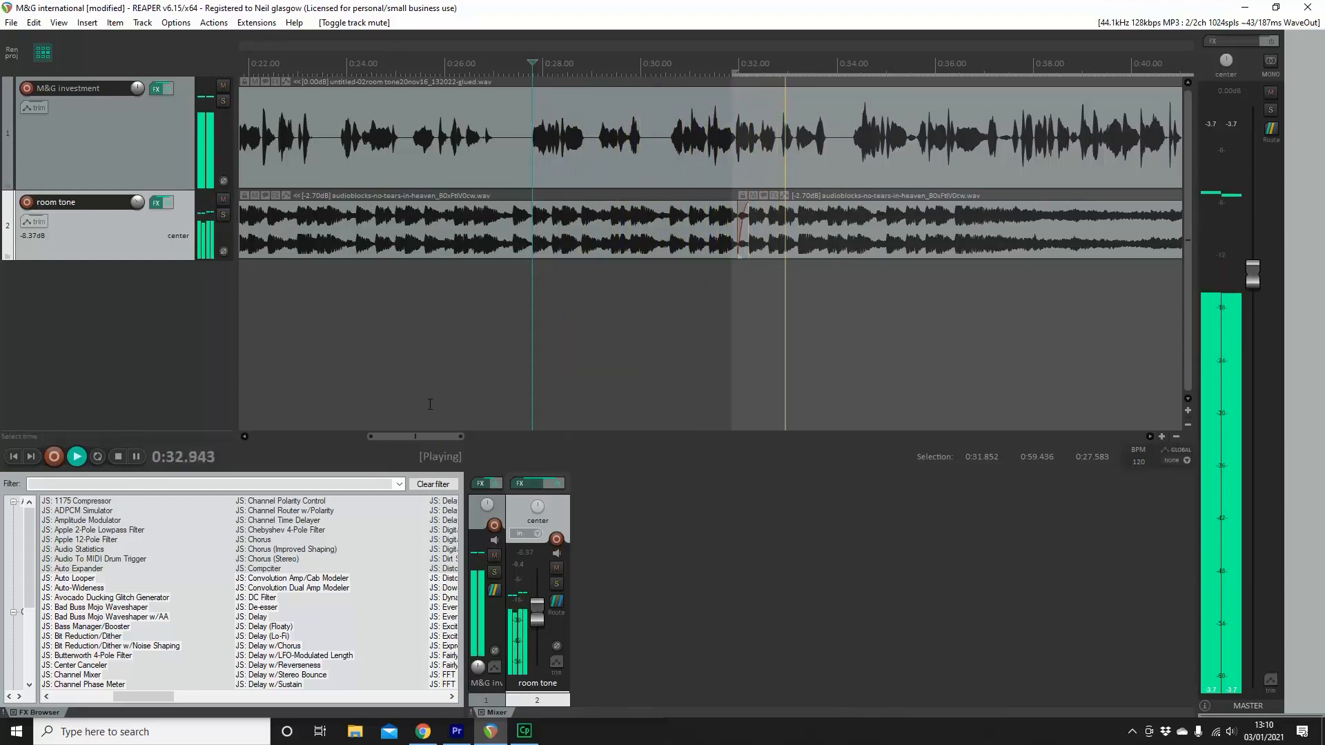
pyautogui.moveTo(434, 436); pyautogui.dragTo(456, 436)
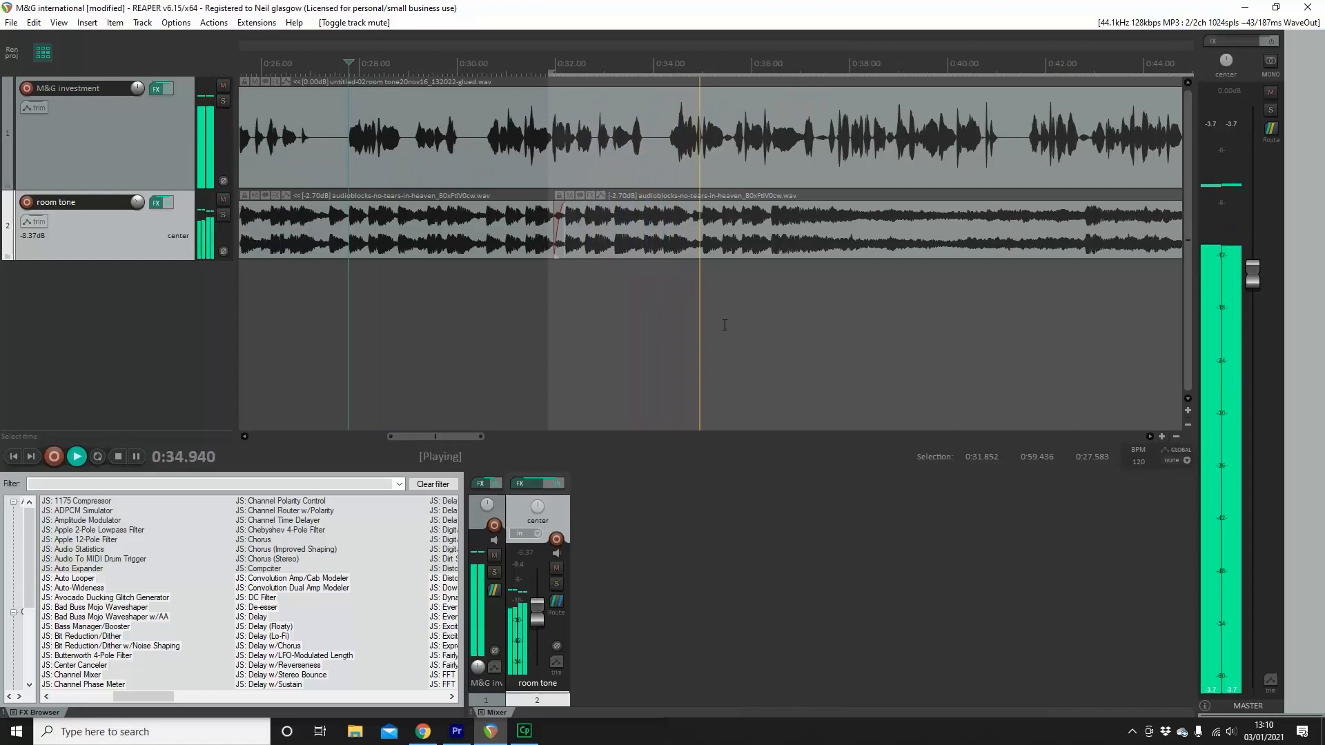
pyautogui.scroll(-4, 725, 324)
pyautogui.moveTo(512, 432); pyautogui.dragTo(558, 442)
pyautogui.click(119, 456)
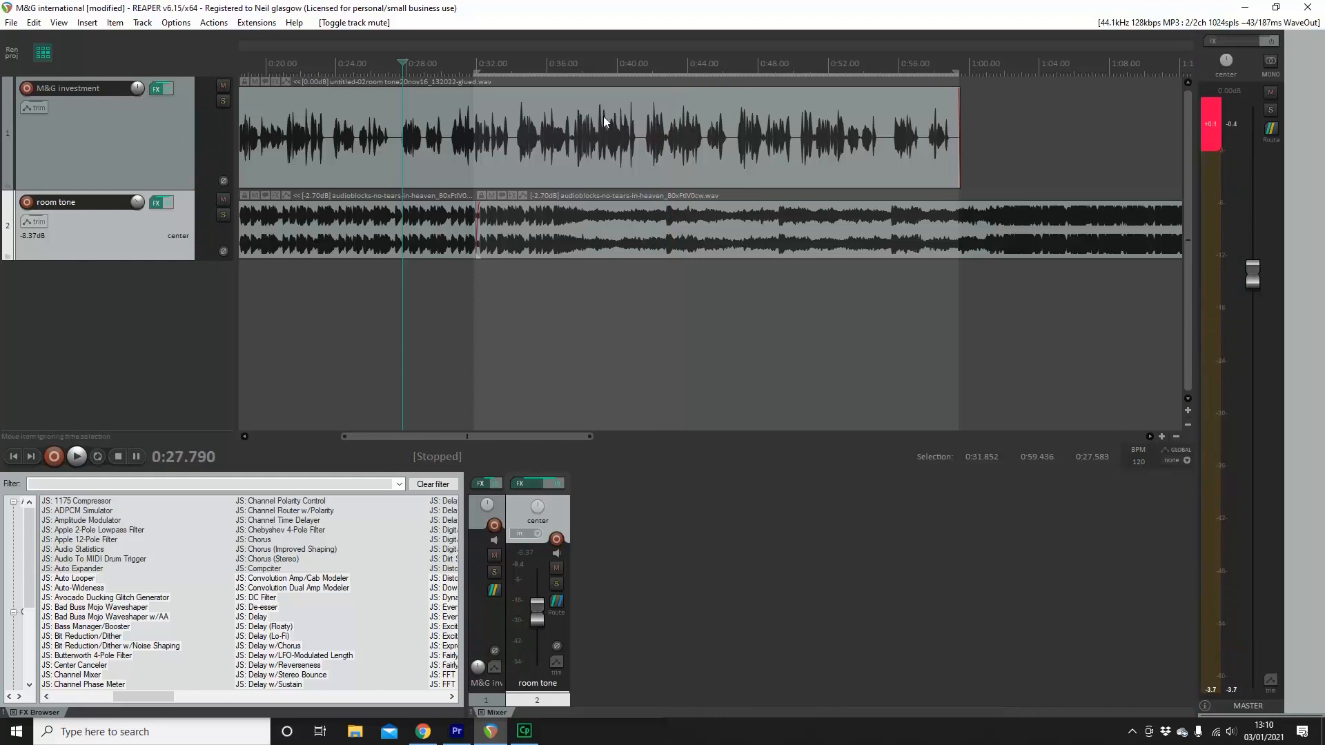
# Play short passes of the mix from about 0:40.3 to locate the clipping peak, resetting the master peak meter after each.
pyautogui.click(624, 78)
pyautogui.click(77, 456)
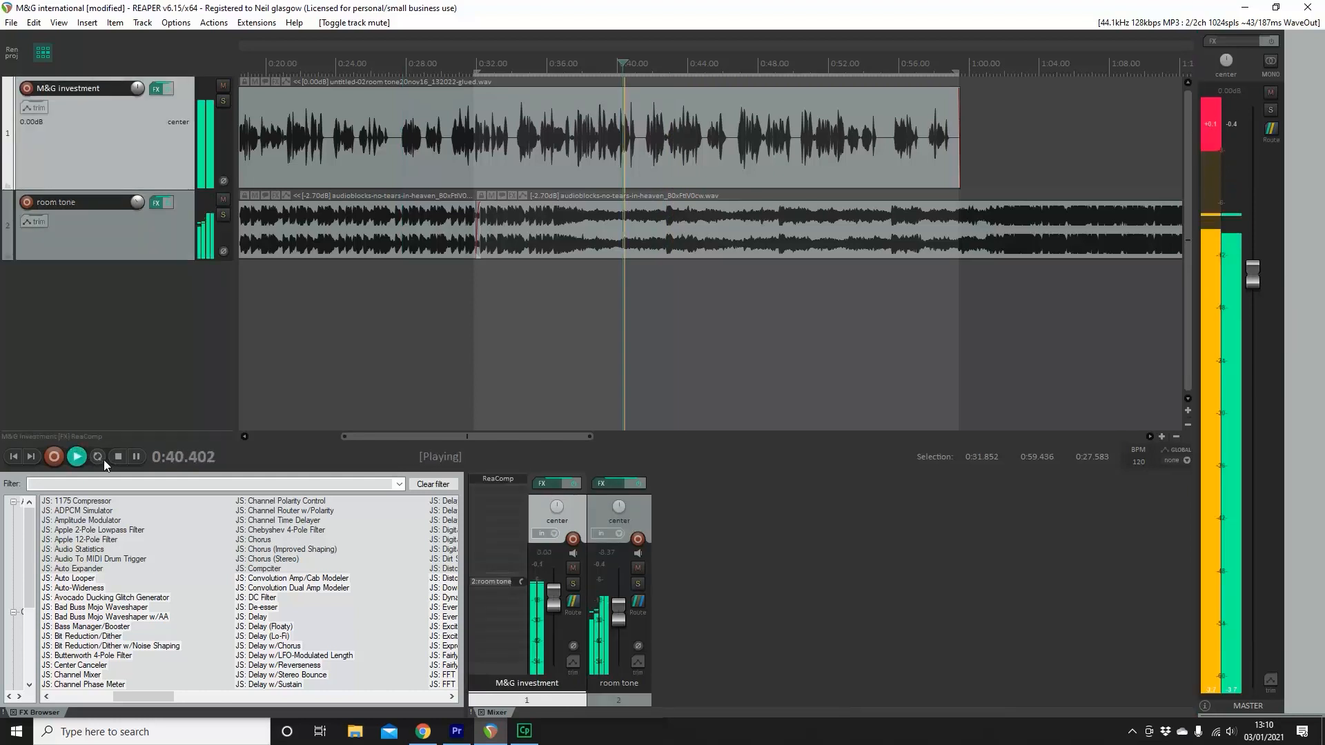
pyautogui.press('space')
pyautogui.click(1203, 127)
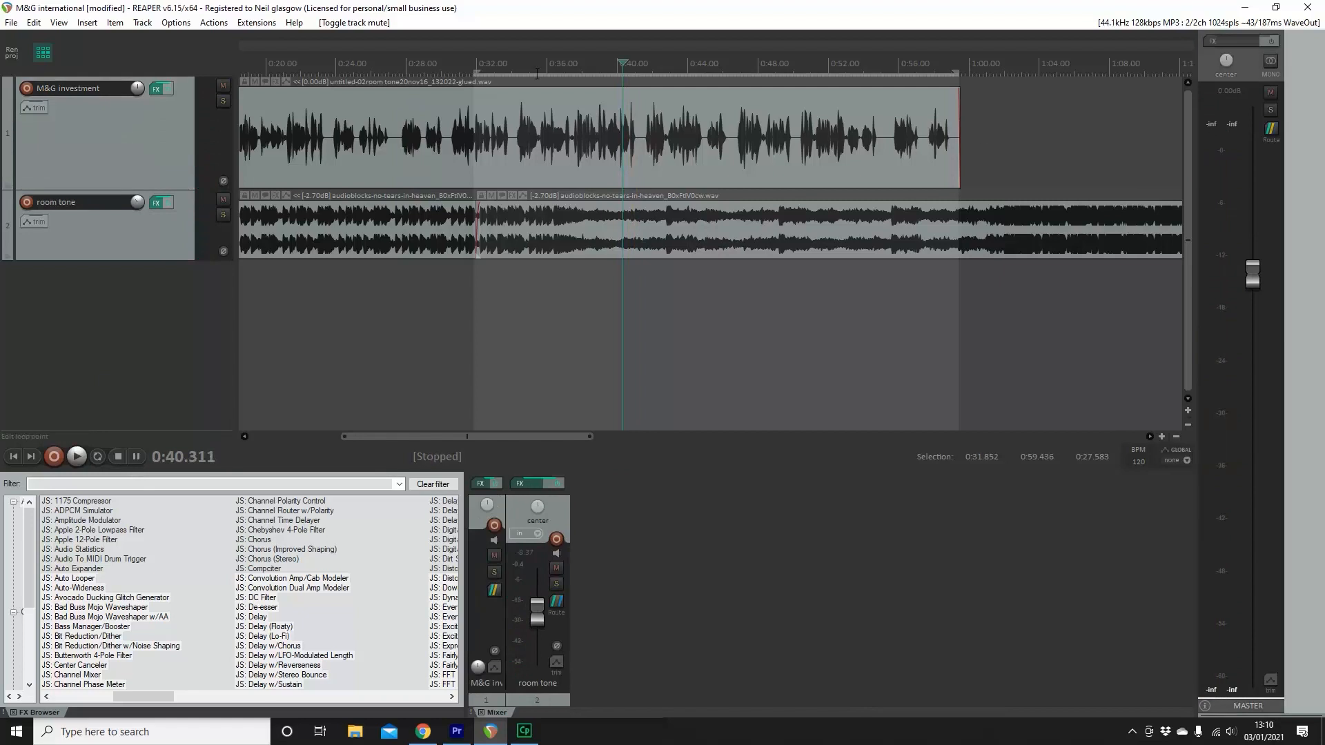
pyautogui.click(75, 457)
pyautogui.click(118, 456)
pyautogui.click(1211, 124)
# Split the voice-over item around the short burst between 0:40.694 and 0:40.986.
pyautogui.click(625, 104)
pyautogui.scroll(5, 627, 102)
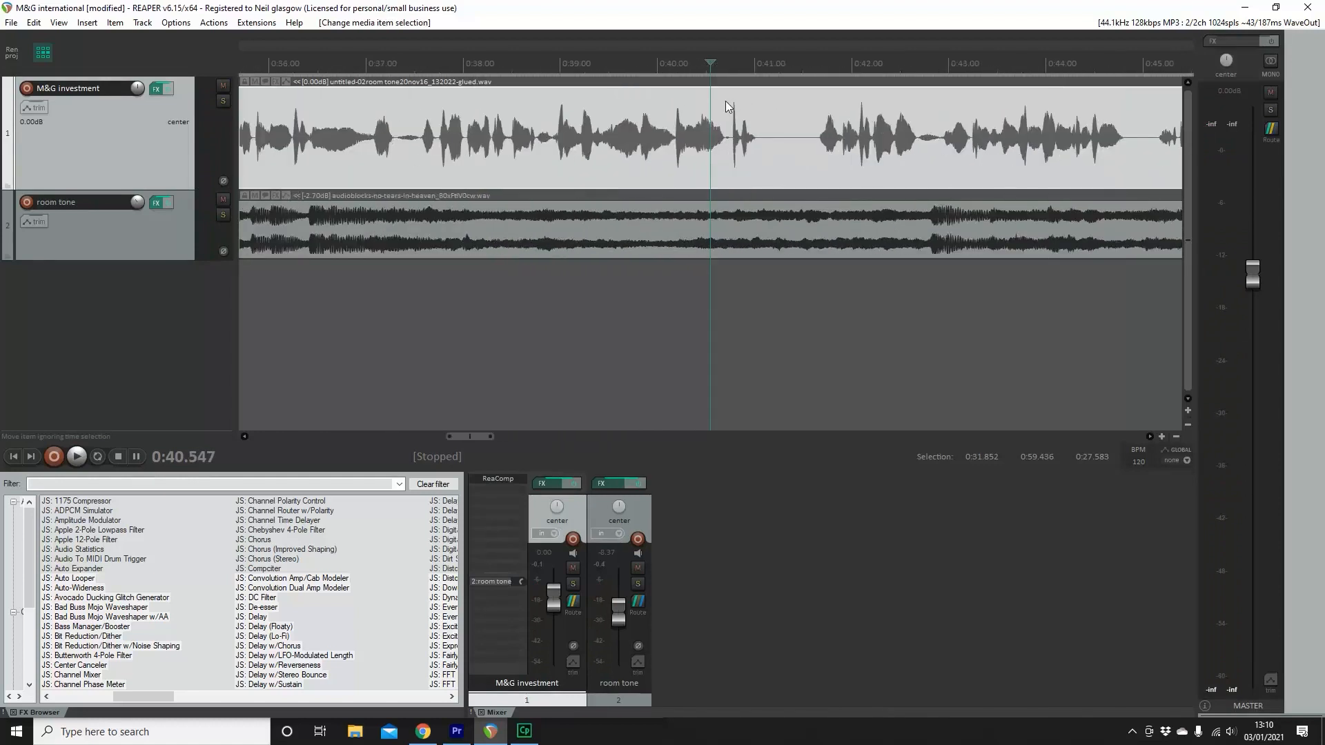
pyautogui.moveTo(745, 80); pyautogui.dragTo(754, 80)
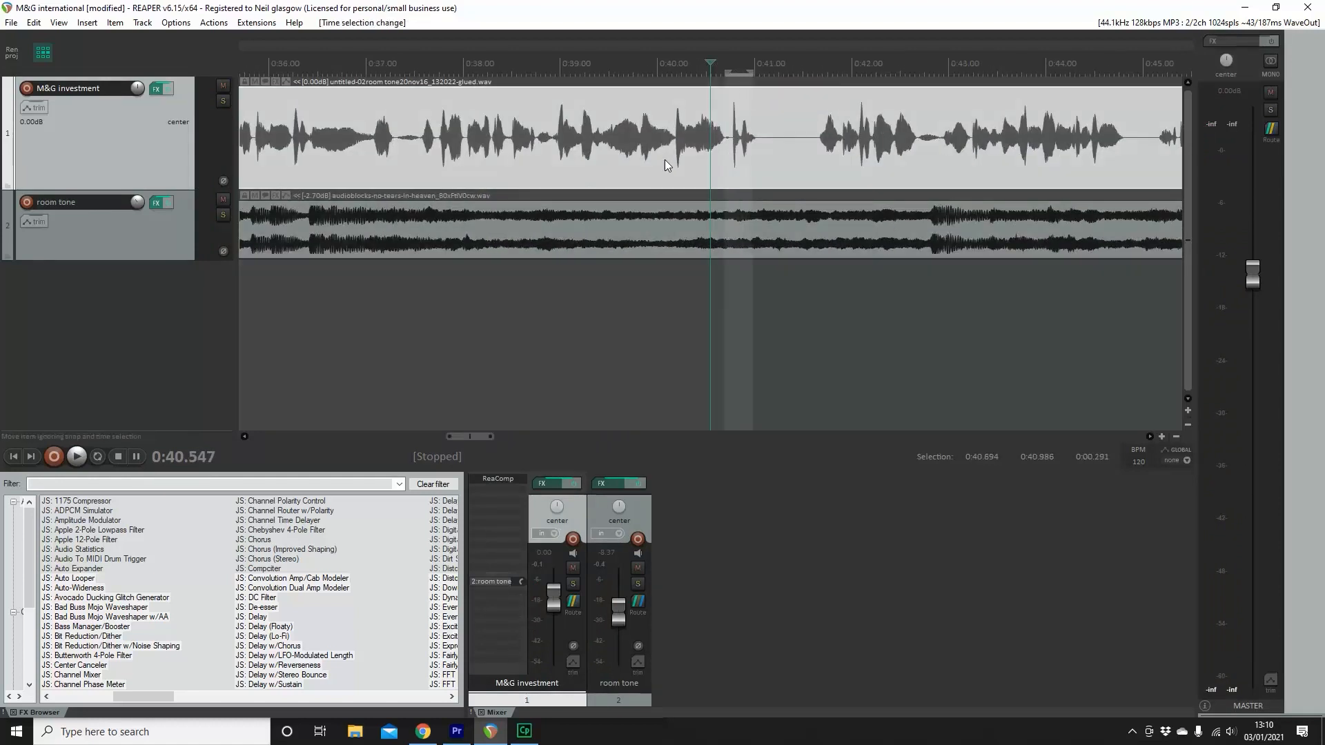
pyautogui.hotkey('shift', 's')
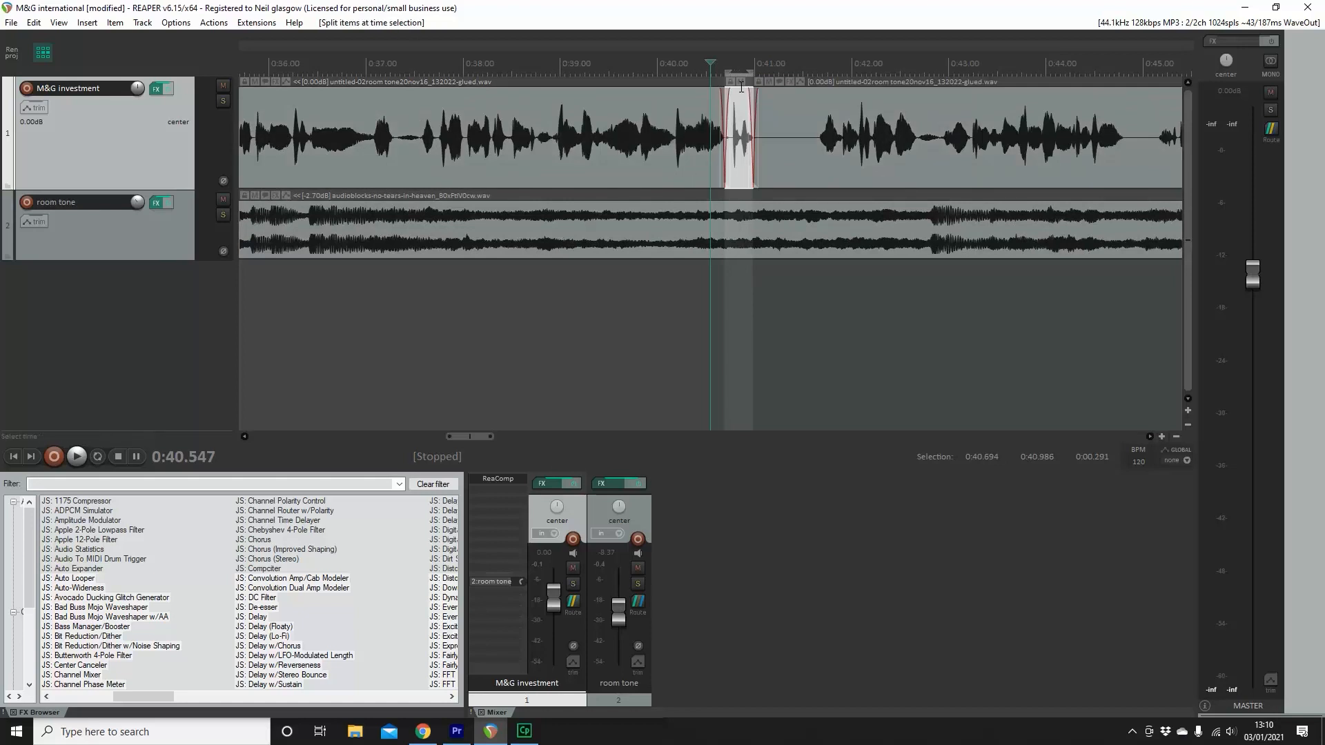
# Lower the item volume of the short voice-over piece at about 0:40.8 and play it from about 0:40.5.
pyautogui.click(739, 90)
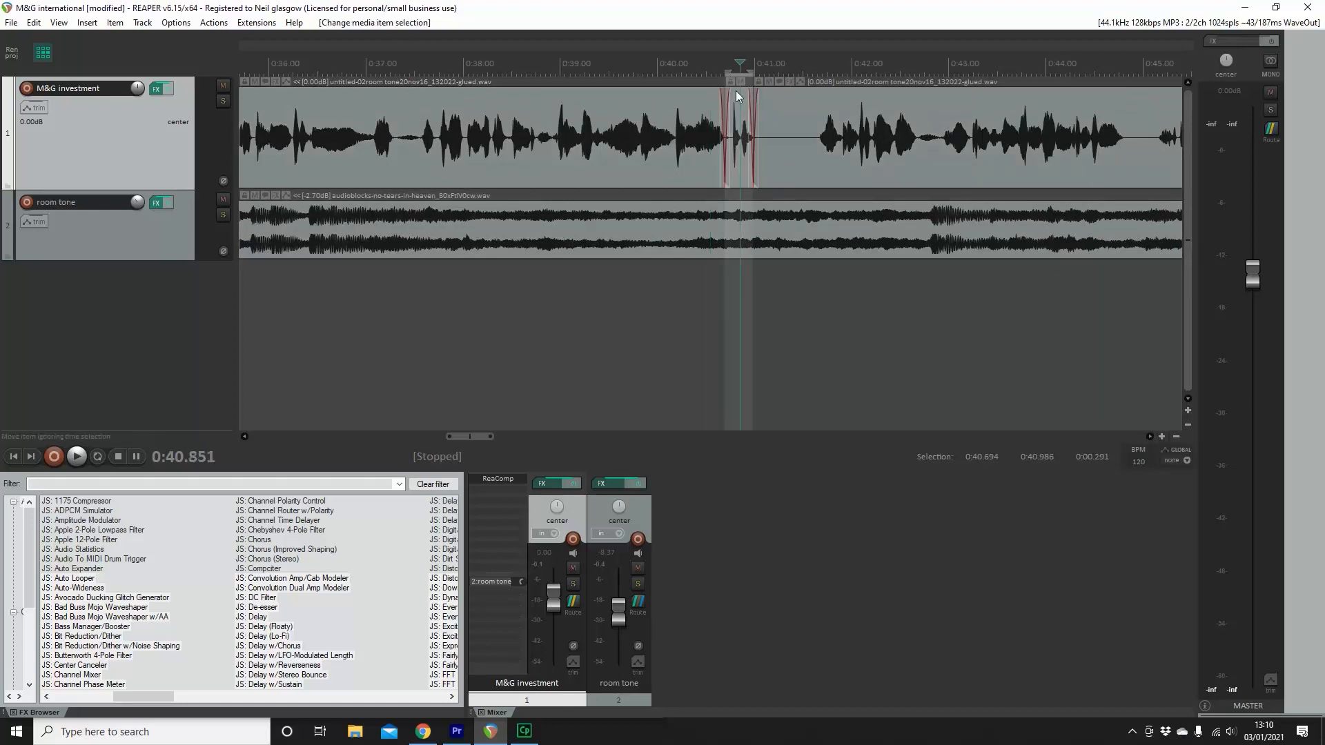
pyautogui.moveTo(735, 90); pyautogui.dragTo(737, 103)
pyautogui.click(707, 78)
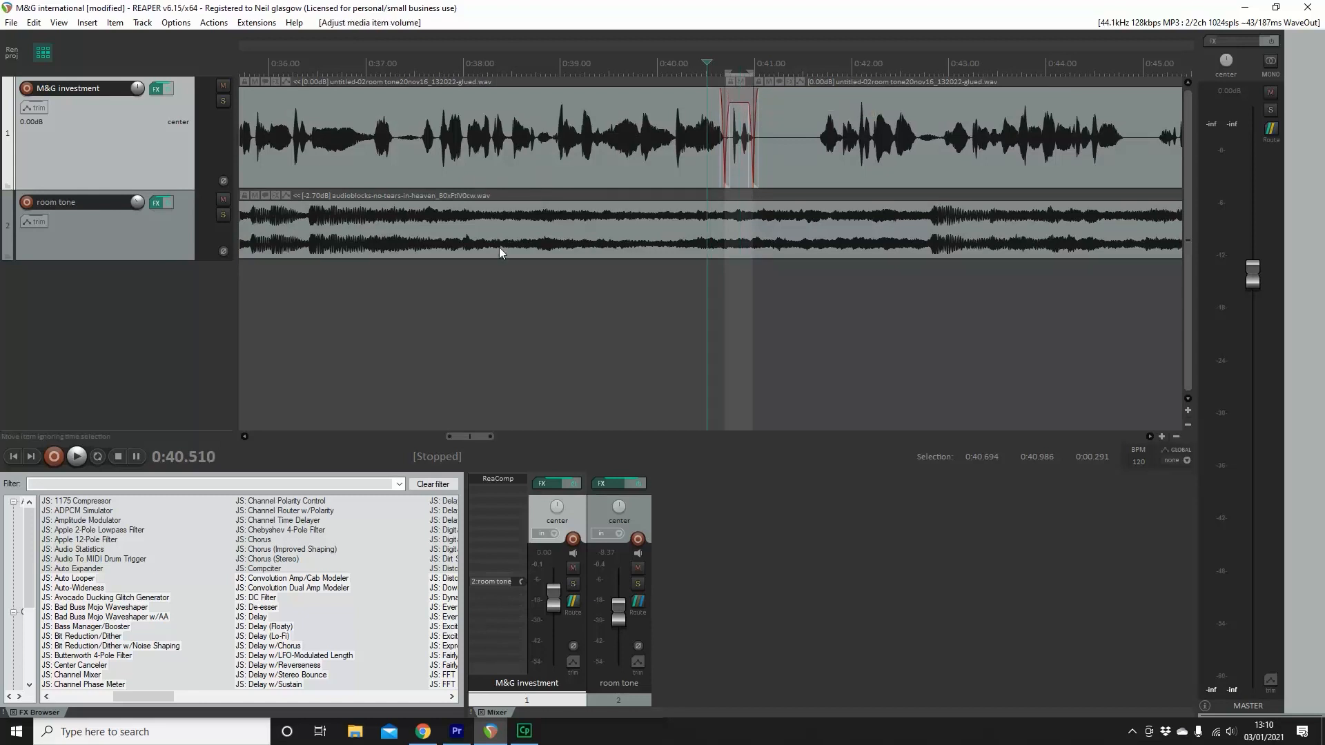
pyautogui.click(78, 457)
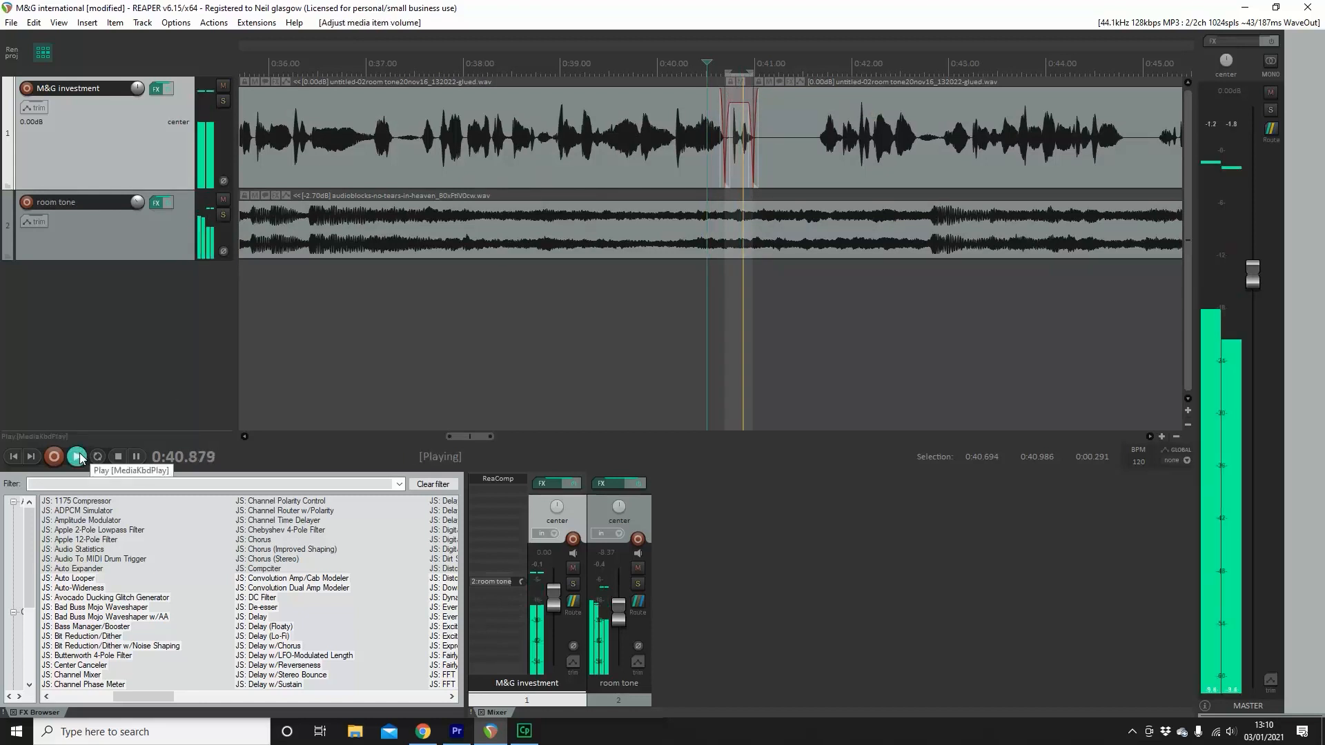
pyautogui.click(117, 457)
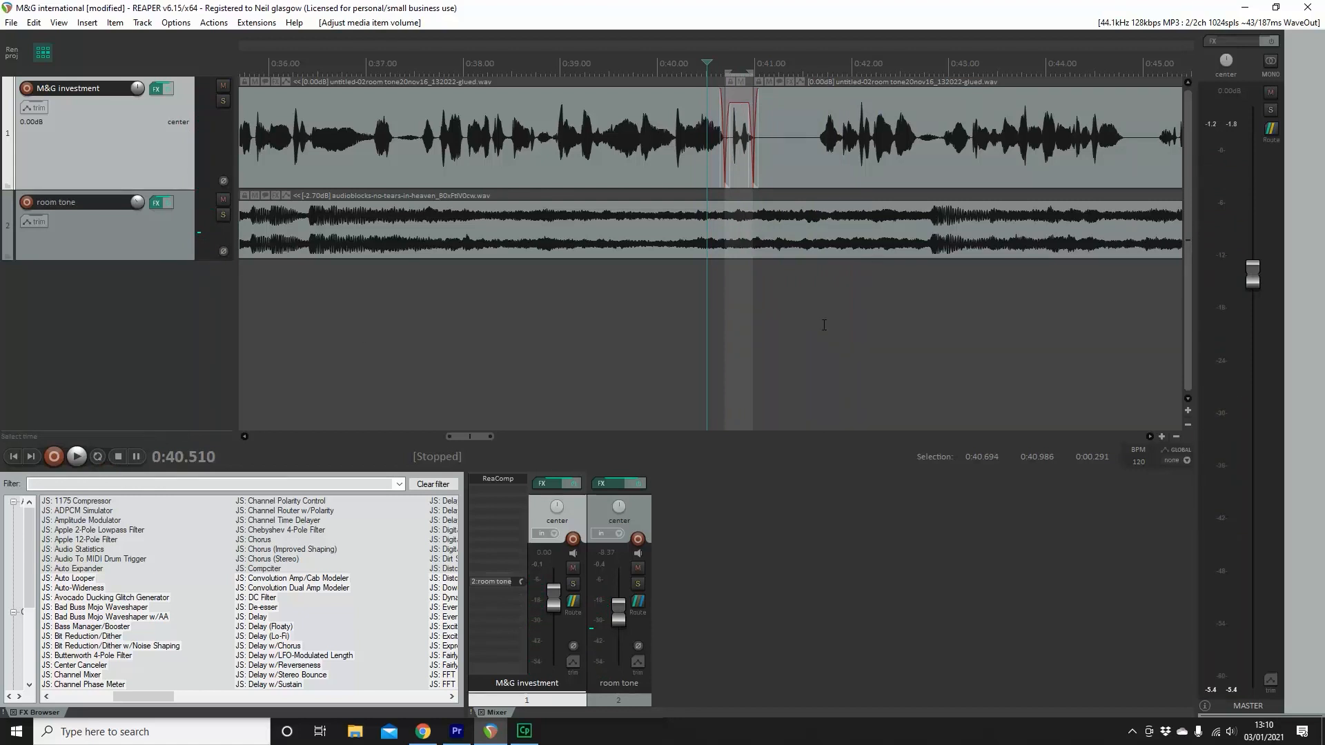
# Play the remaining mix from about 0:40.5 through to the end of the voice-over and stop playback.
pyautogui.scroll(-4, 828, 314)
pyautogui.scroll(2, 821, 312)
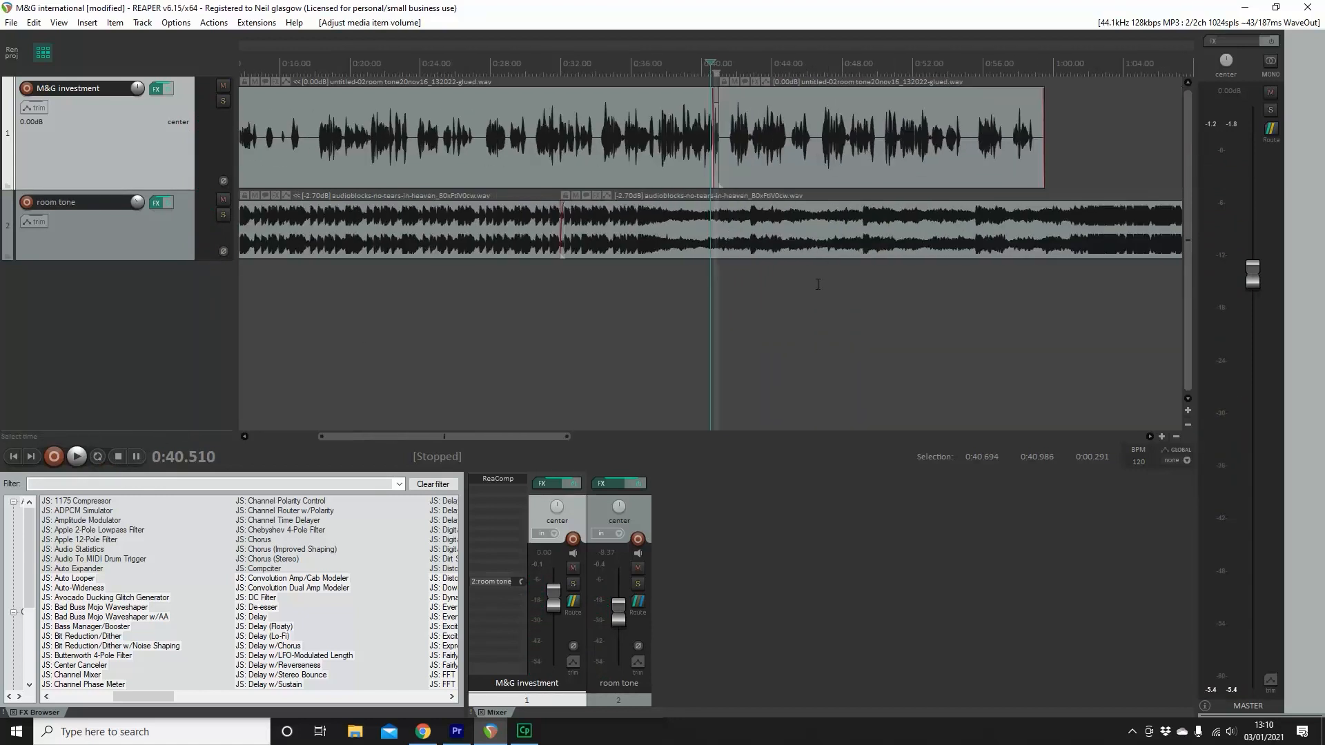
pyautogui.click(82, 459)
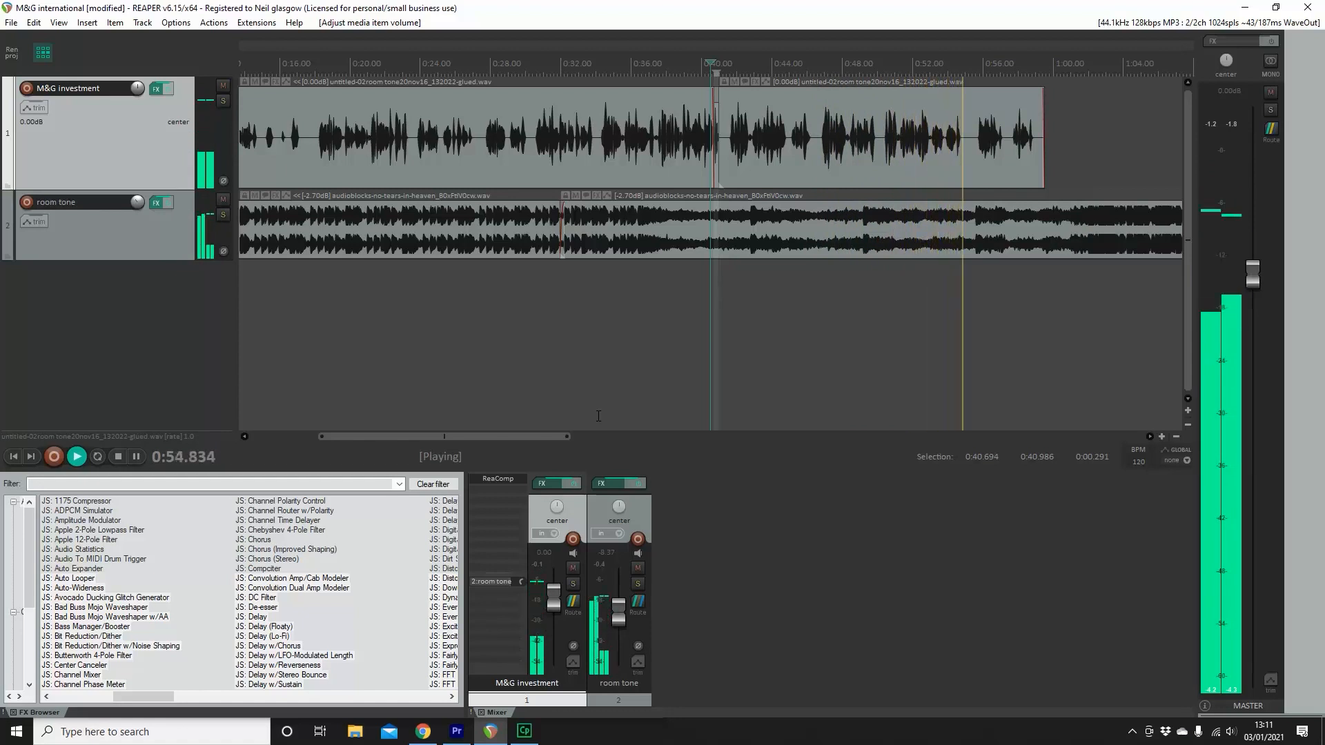
pyautogui.click(119, 455)
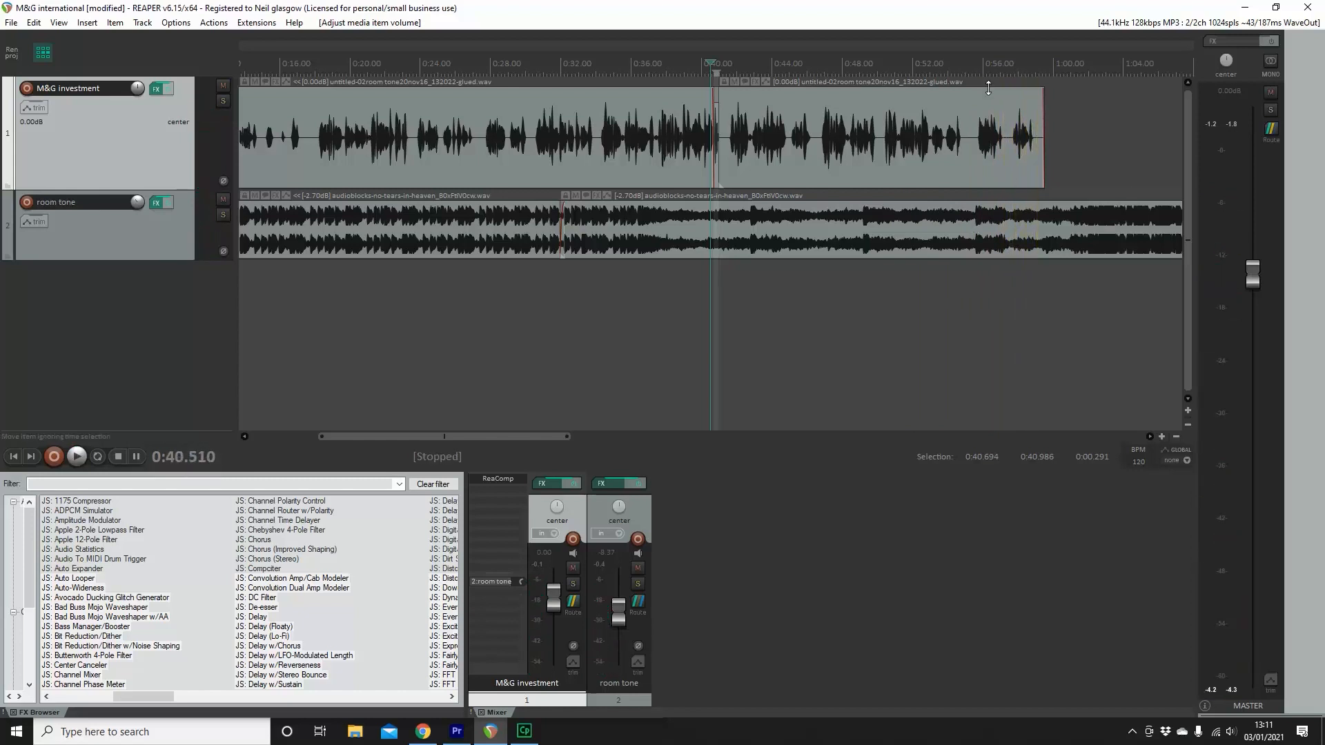
# Split both tracks at the time selection from 0:42.509 to 0:48.868 and delete the music section inside it.
pyautogui.click(883, 72)
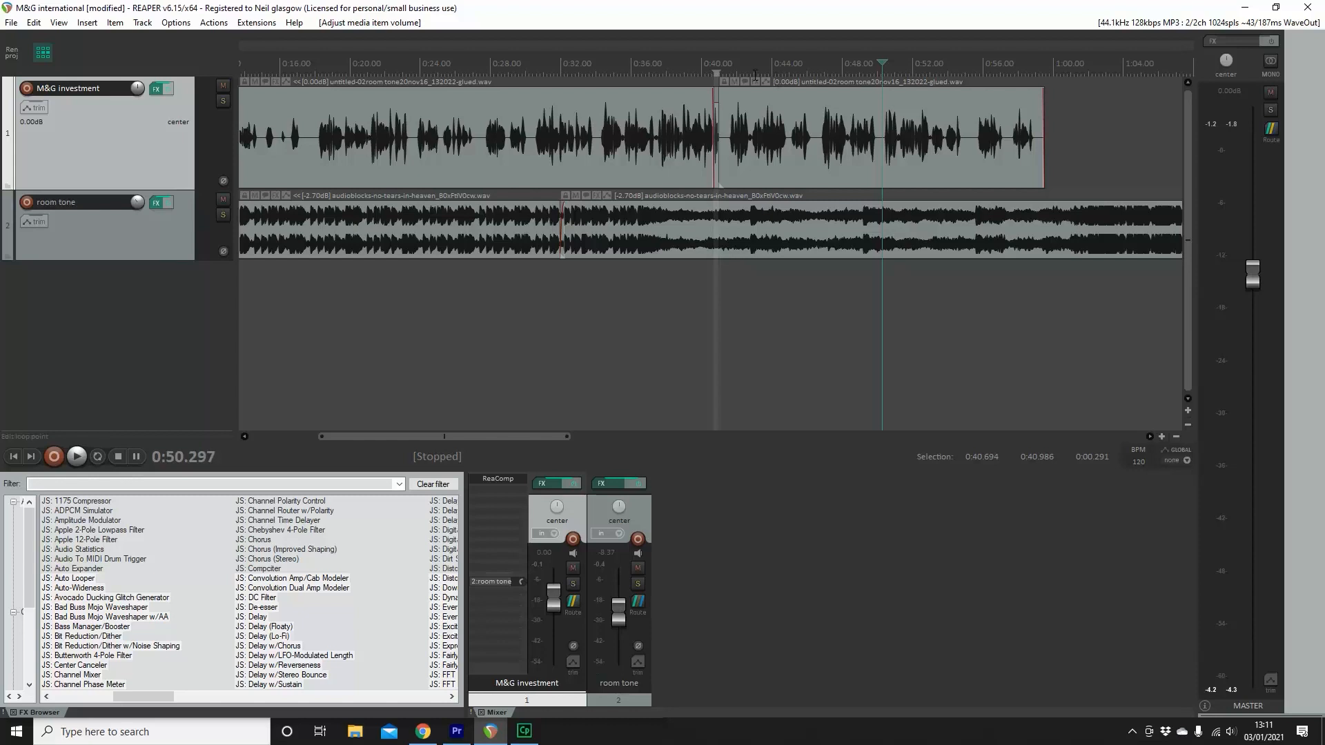
pyautogui.moveTo(747, 72); pyautogui.dragTo(859, 74)
pyautogui.scroll(2, 839, 213)
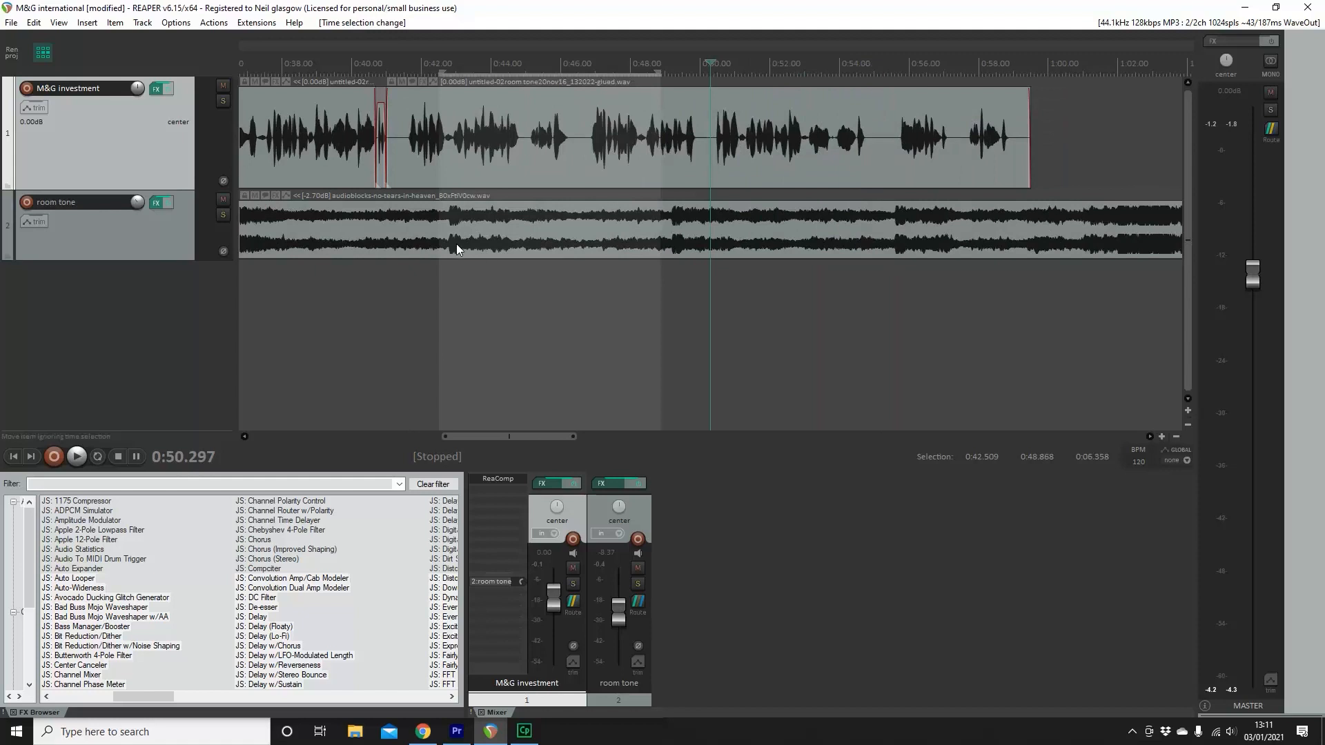
pyautogui.hotkey('shift', 's')
pyautogui.click(559, 237)
pyautogui.press('Delete')
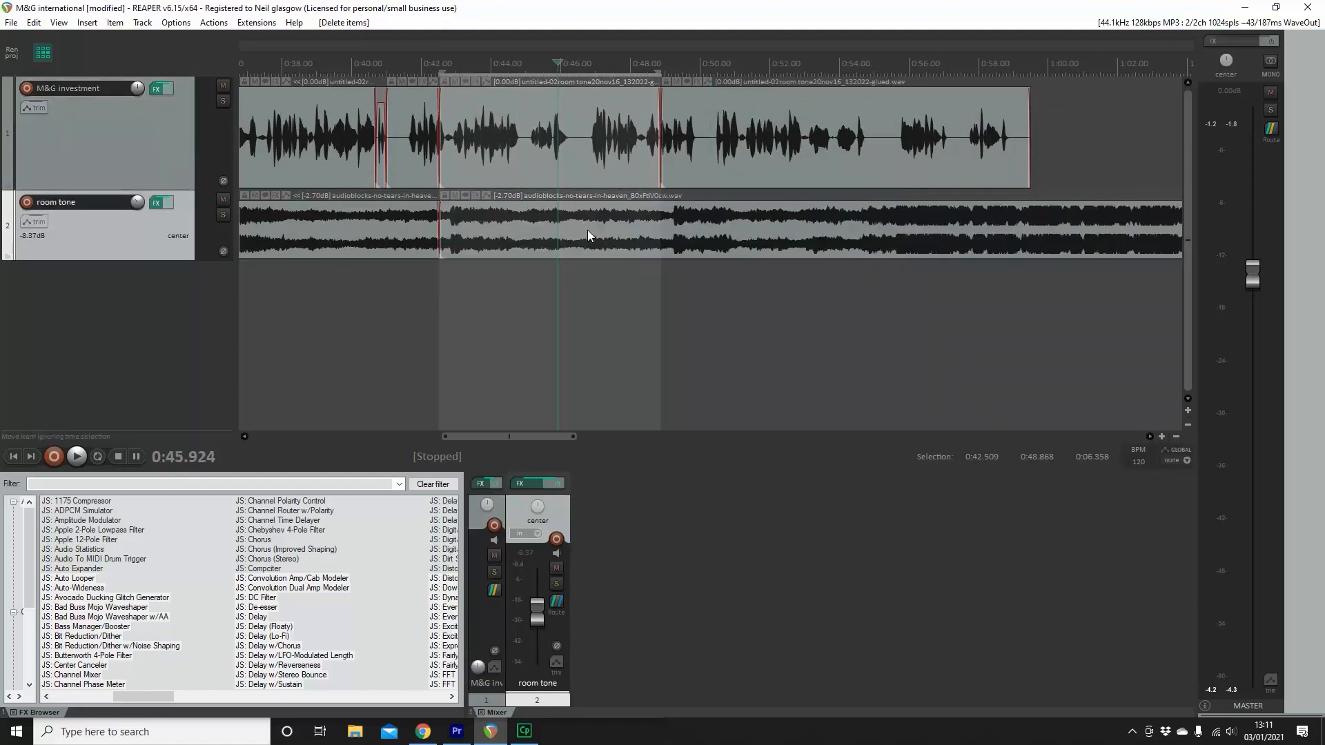
# Play the mix from about 0:39.6 across the new music edit to the end of the voice-over, and stop.
pyautogui.click(337, 65)
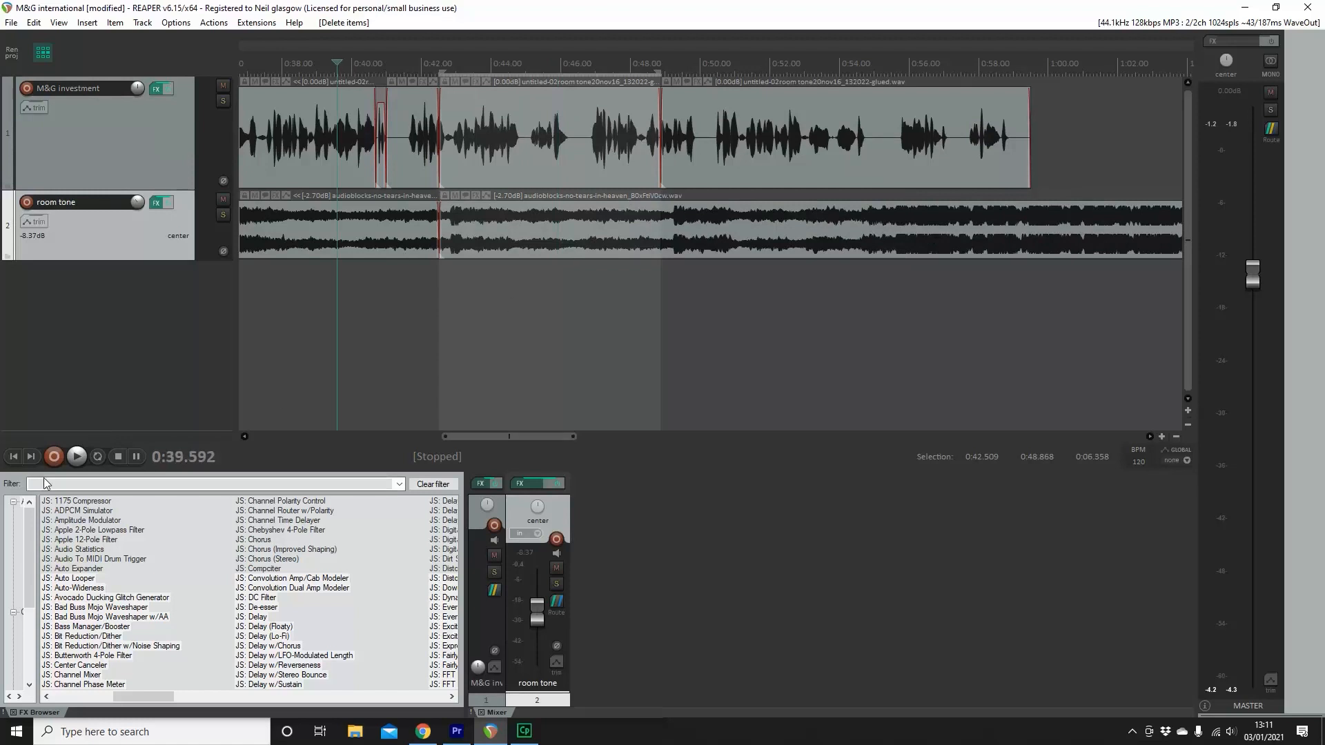
pyautogui.press('space')
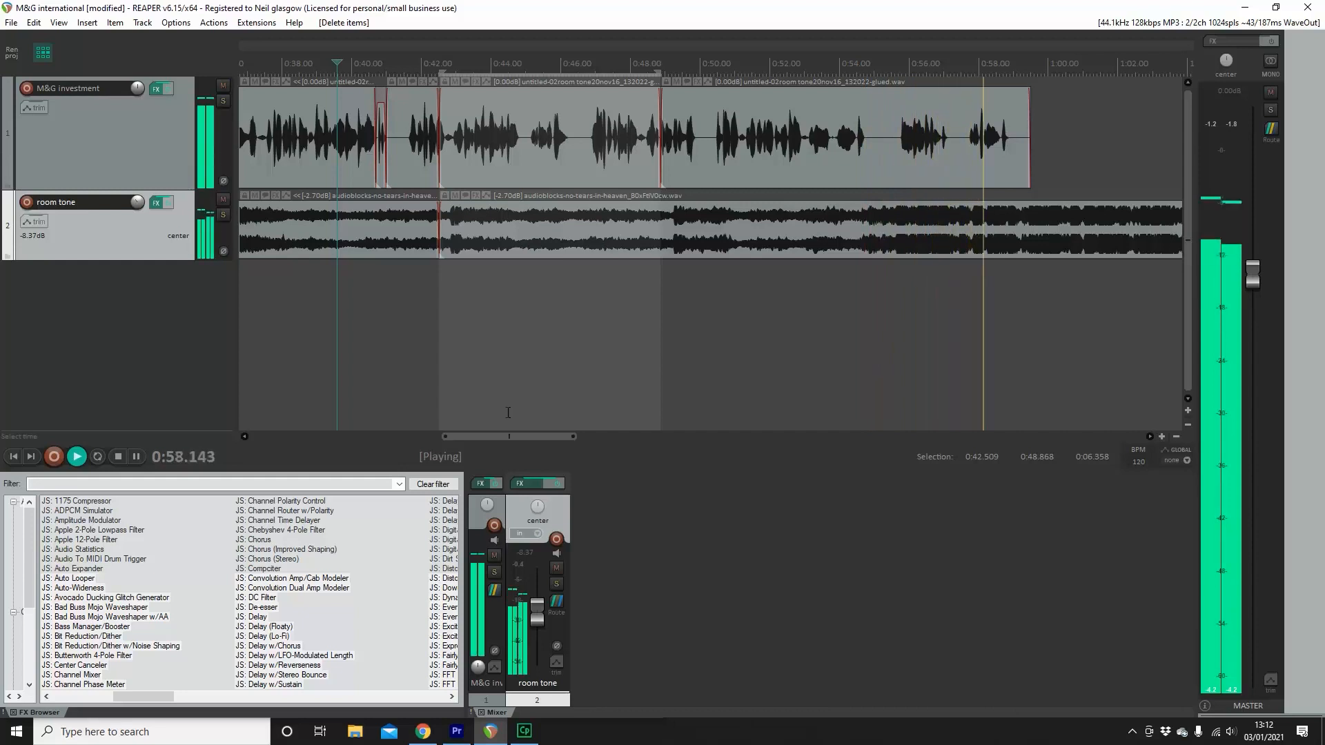
pyautogui.click(119, 458)
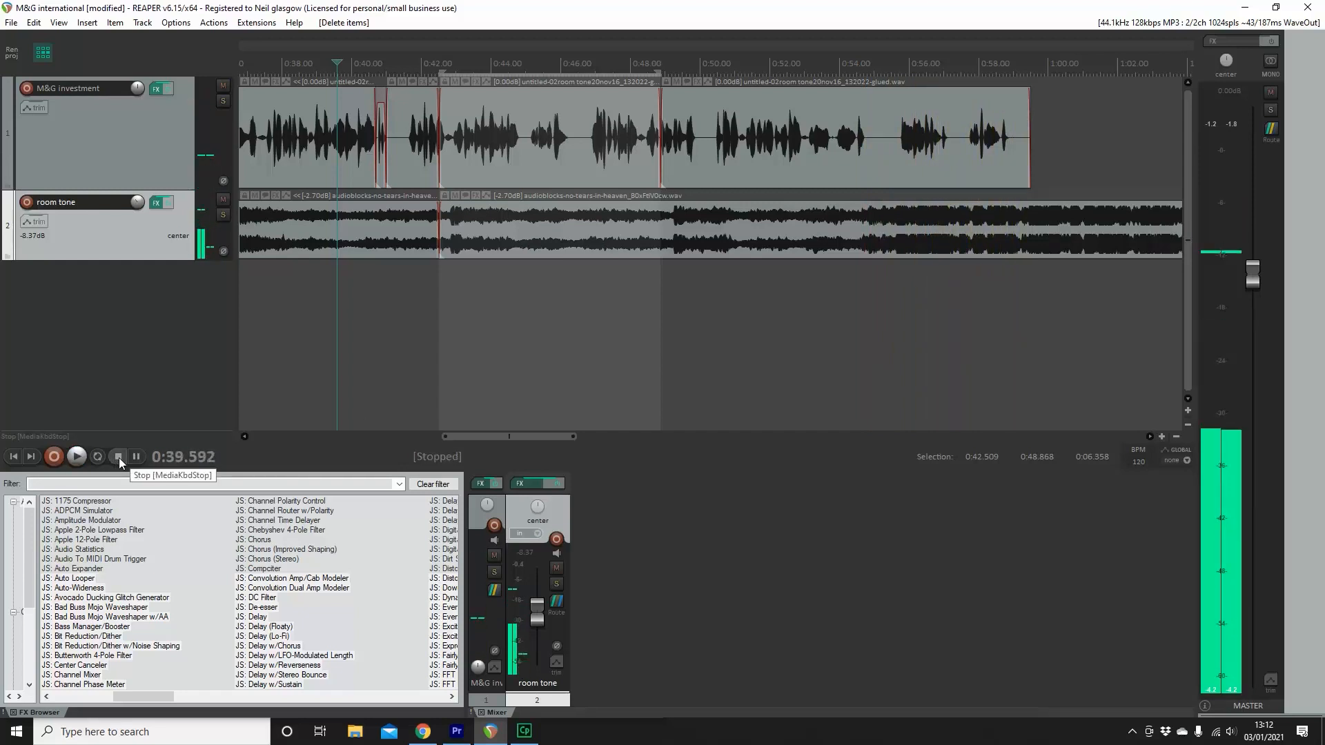
# Split the music at the end of the voice-over, about 0:59.5, and delete everything after it.
pyautogui.click(1033, 201)
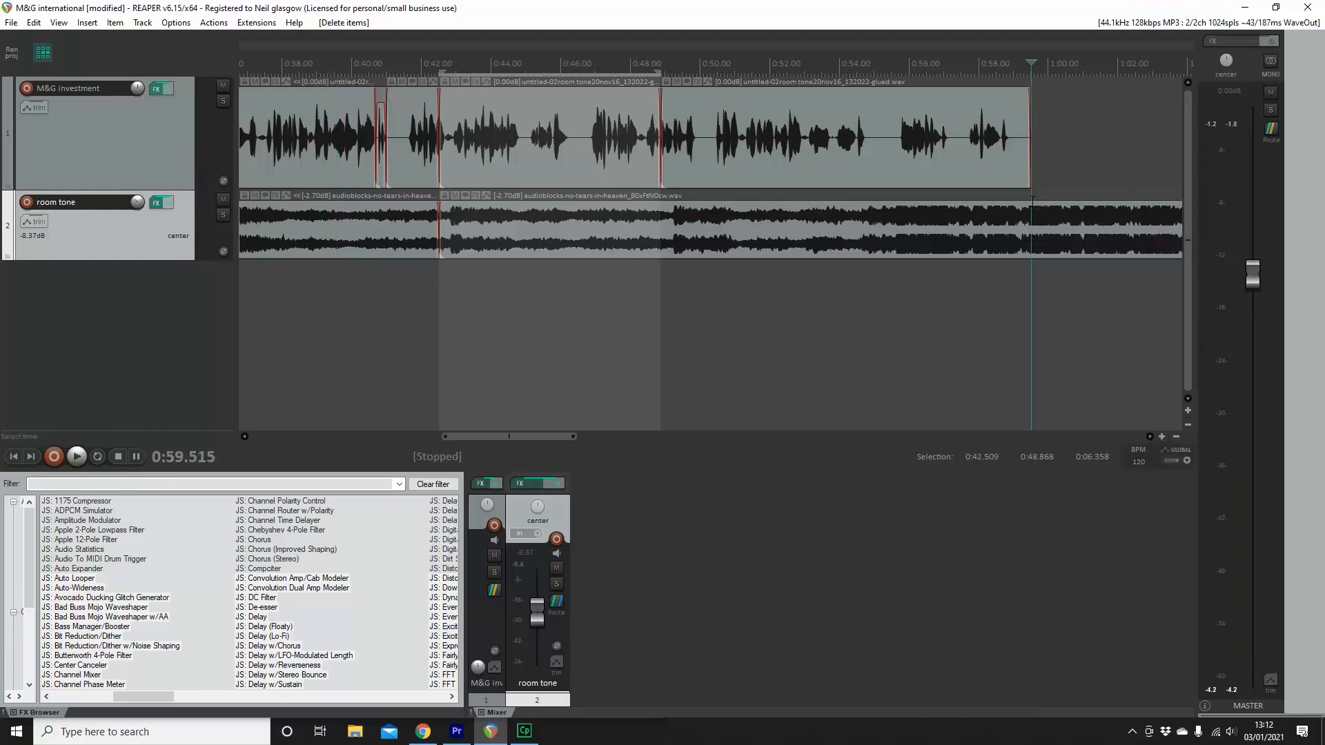
pyautogui.press('s')
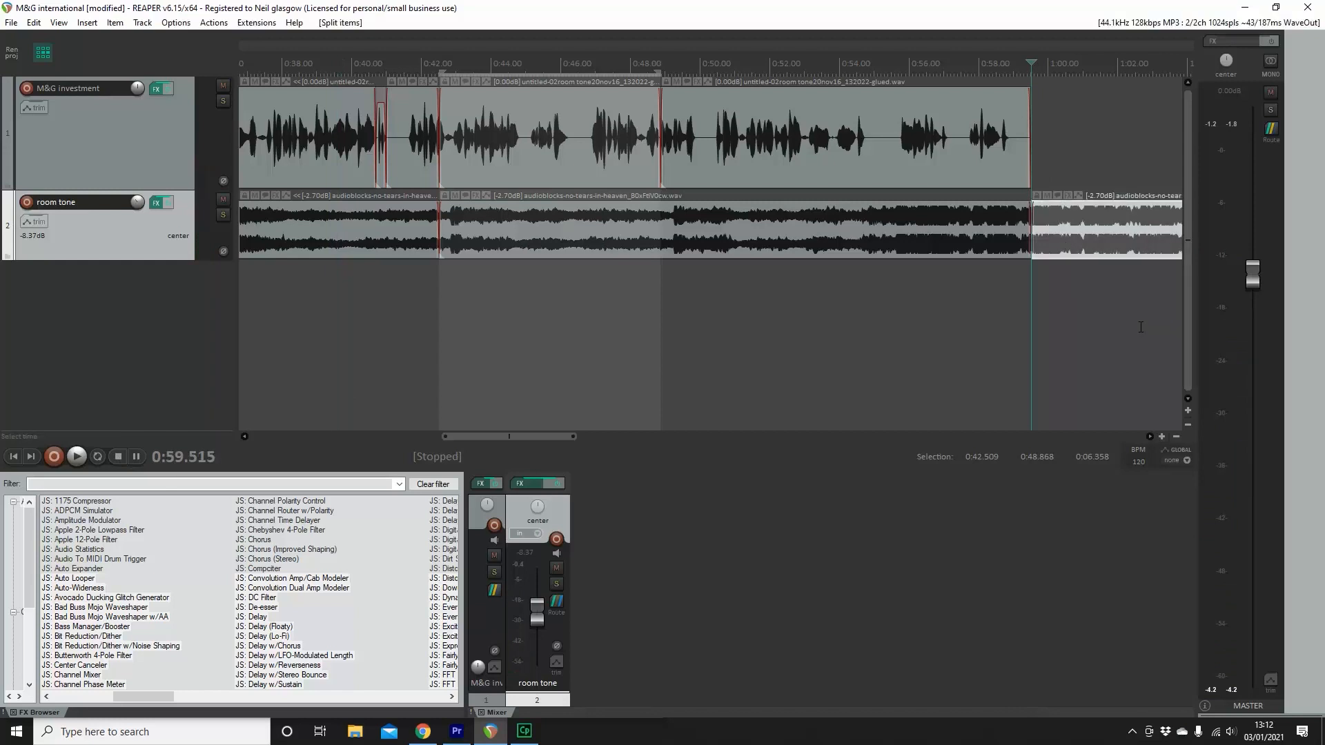
pyautogui.press('Delete')
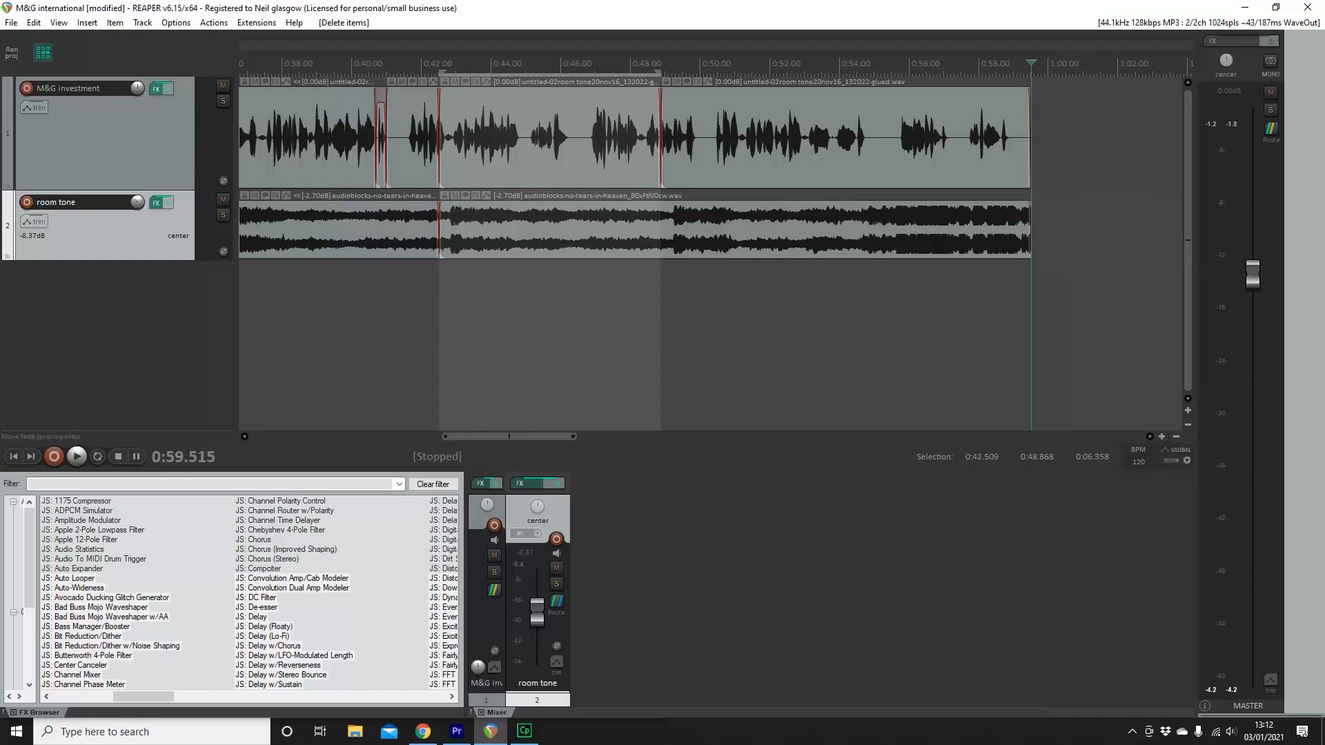
# Add a fade-out of about 0.85 s to the end of the music and place the edit cursor at about 0:58.8.
pyautogui.moveTo(1030, 206); pyautogui.dragTo(1001, 215)
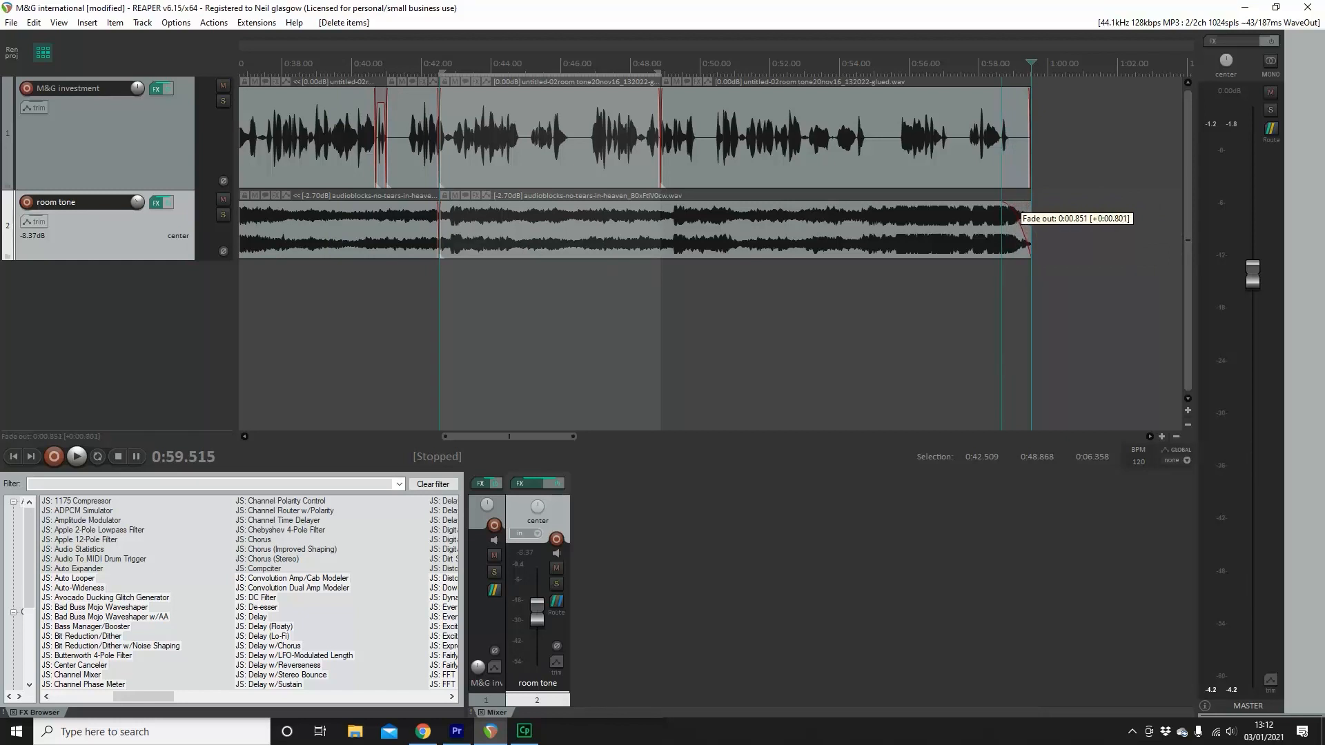
pyautogui.moveTo(1002, 215); pyautogui.dragTo(1001, 215)
pyautogui.click(1009, 318)
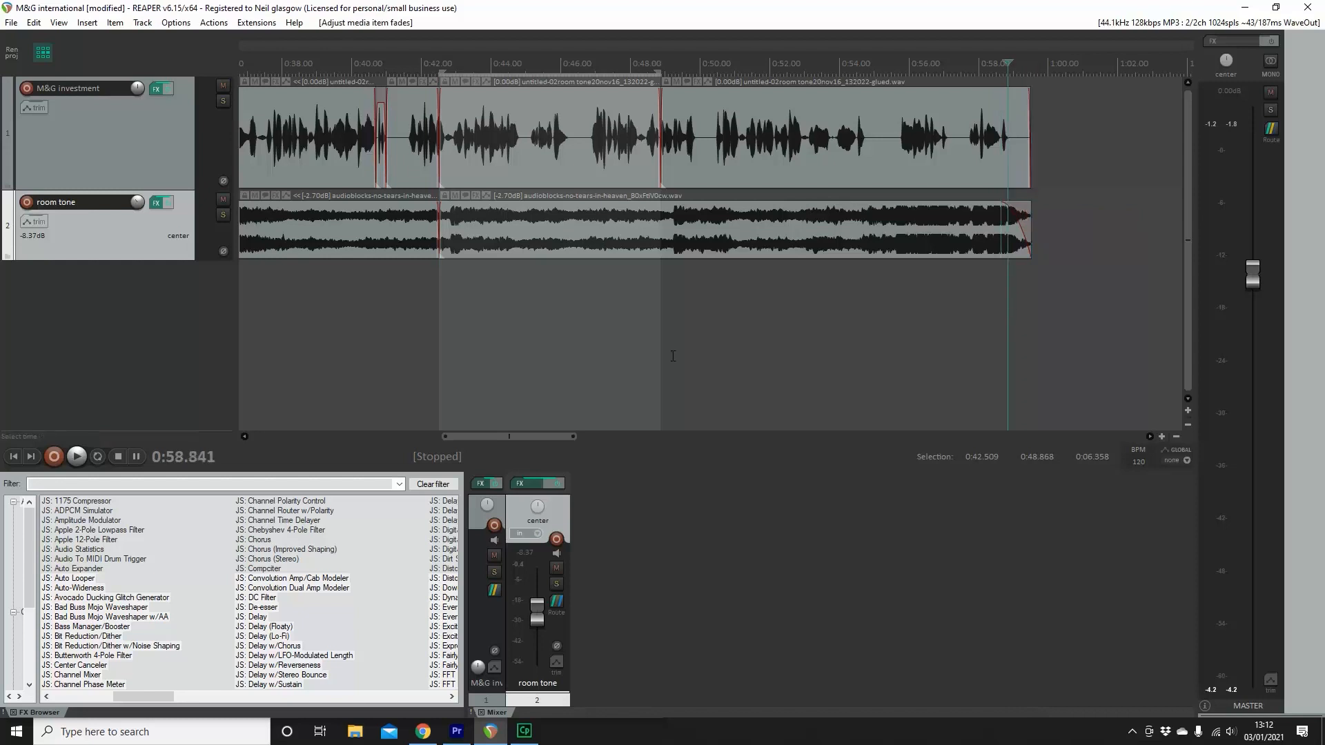
# Select all items and glue the pieces on each track into one continuous voice item and one music item.
pyautogui.scroll(-5, 673, 356)
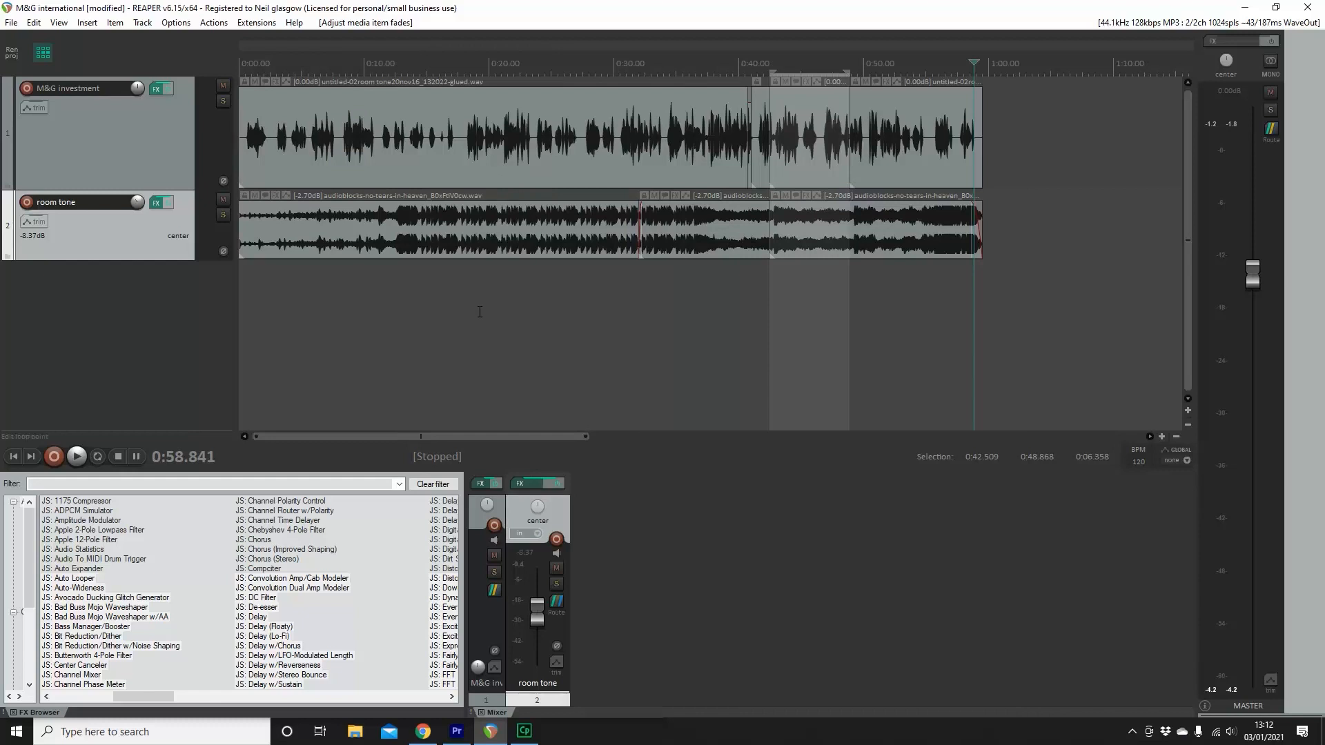
pyautogui.hotkey('ctrl', 'a')
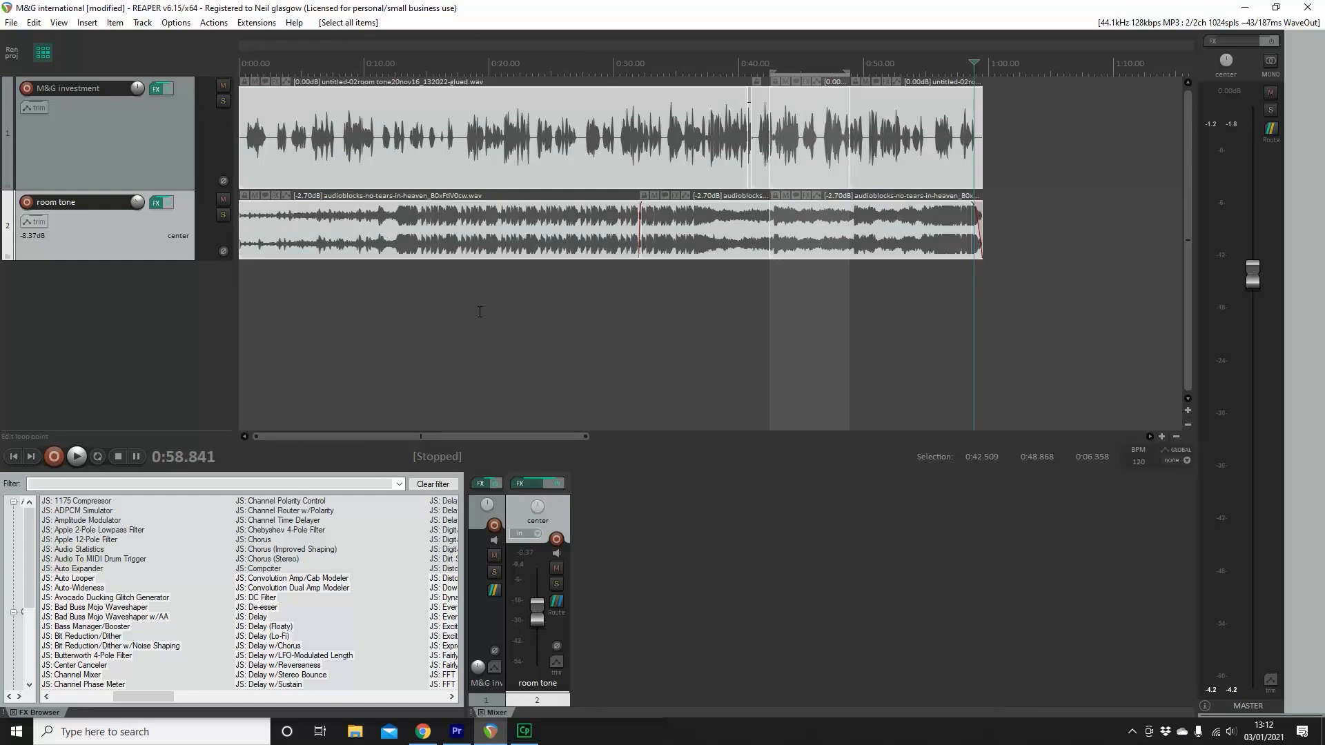
pyautogui.hotkey('ctrl', 'g')
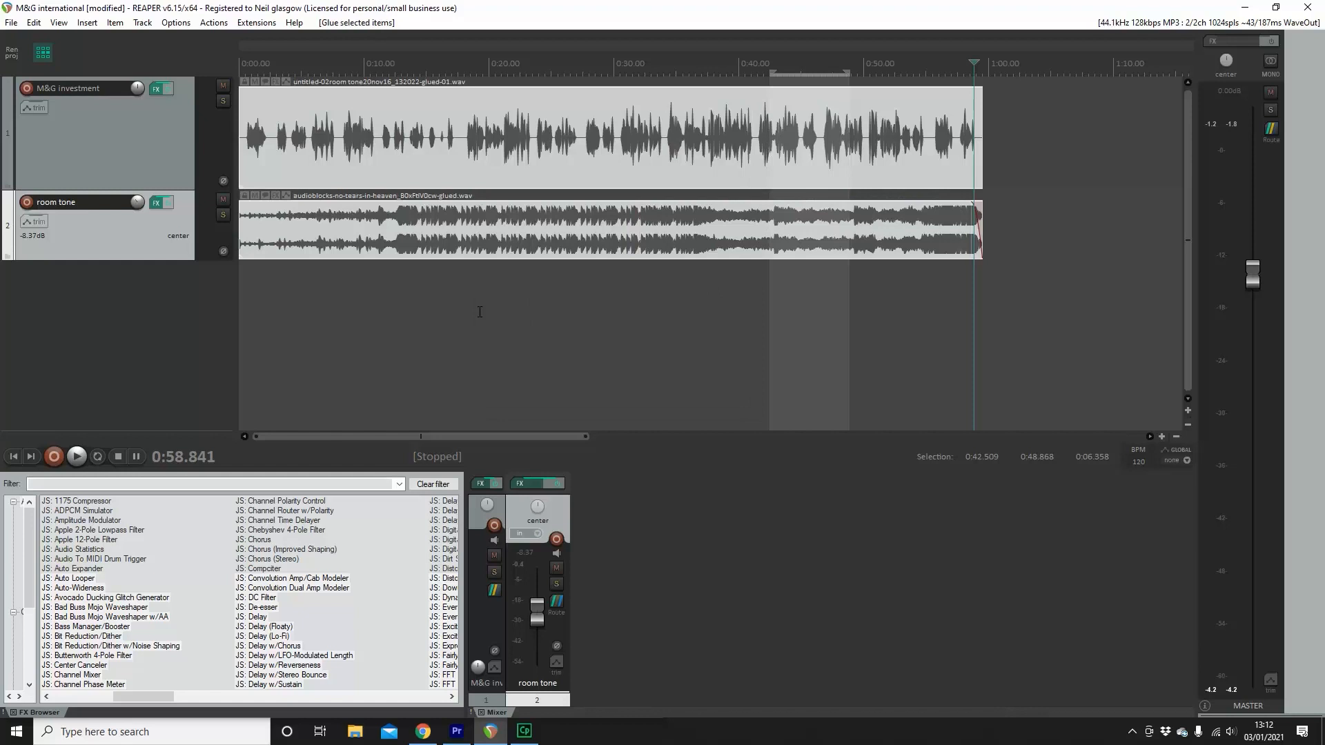
# Normalize the glued voice and music items to -3 dB and play the mix from the project start.
pyautogui.hotkey('ctrl', 'shift', 'n')
pyautogui.write('-3')
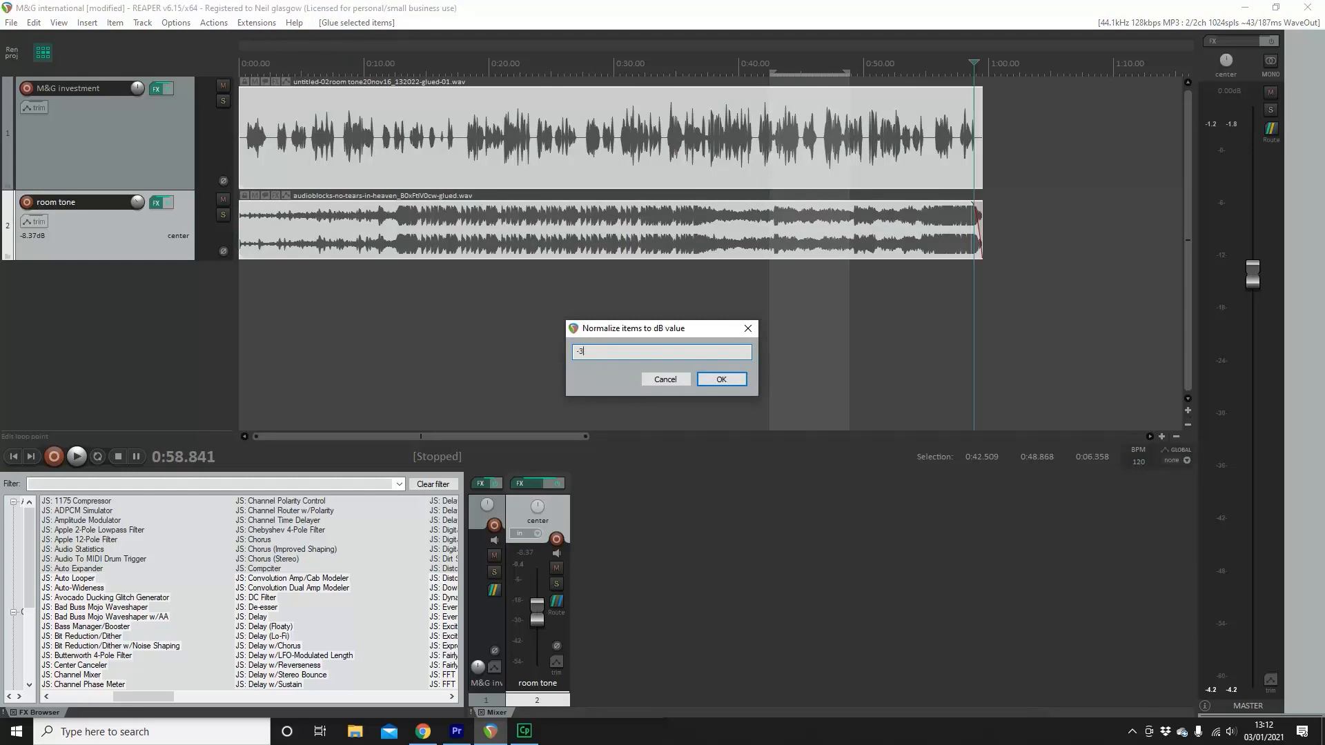
pyautogui.press('Return')
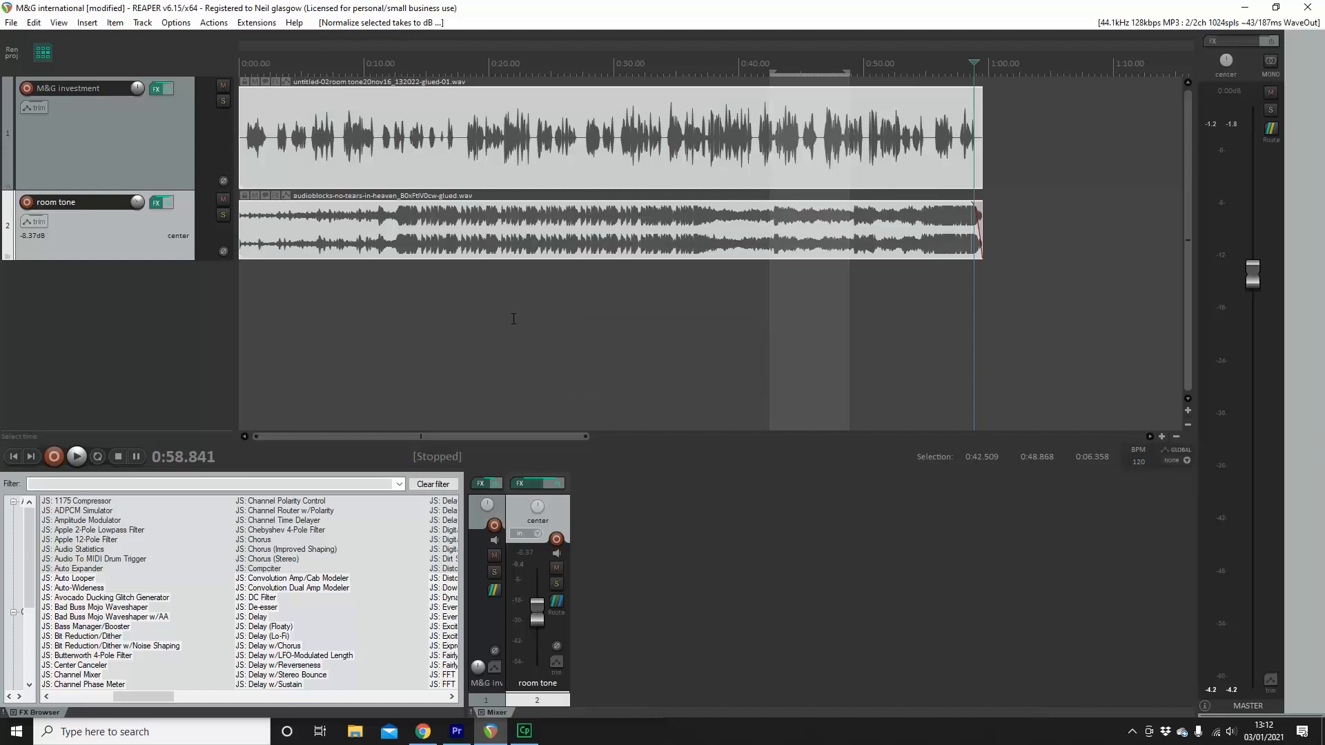
pyautogui.click(13, 457)
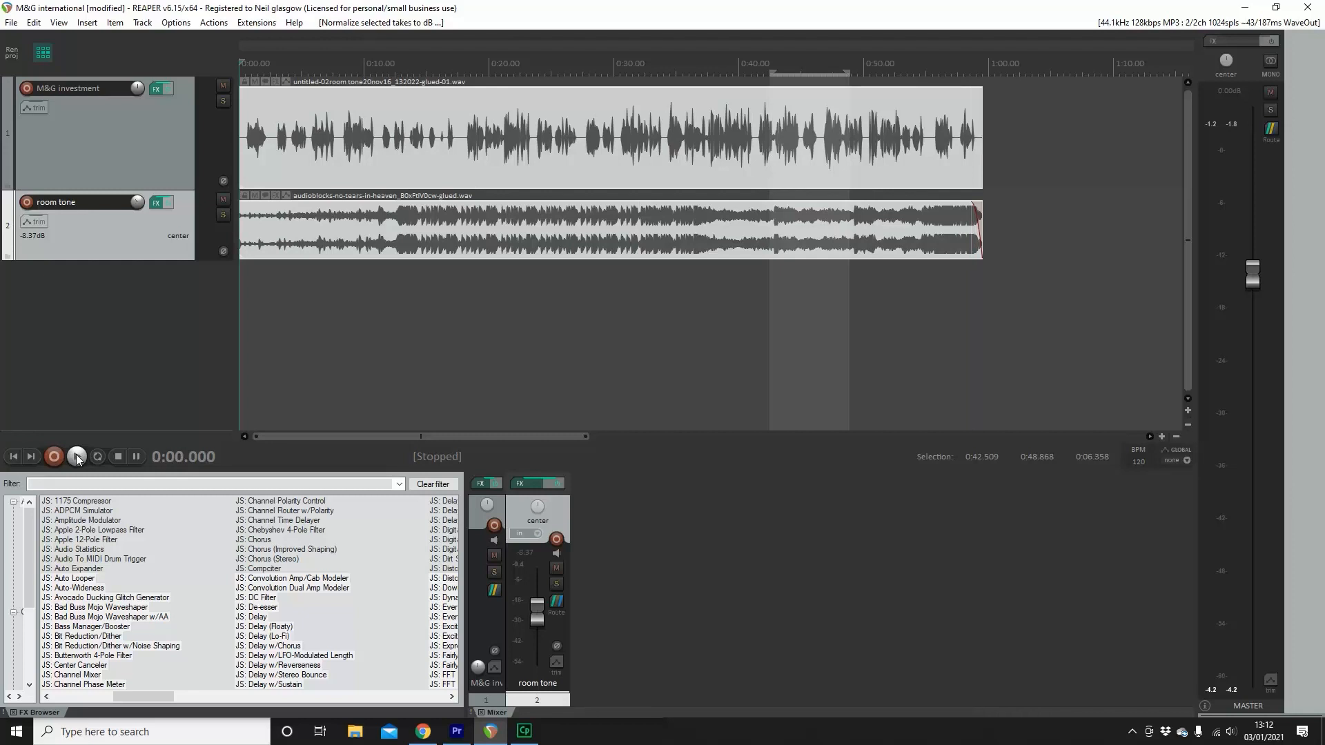
pyautogui.click(77, 457)
# Render the master mix of the entire project to a WAV file.
pyautogui.click(11, 23)
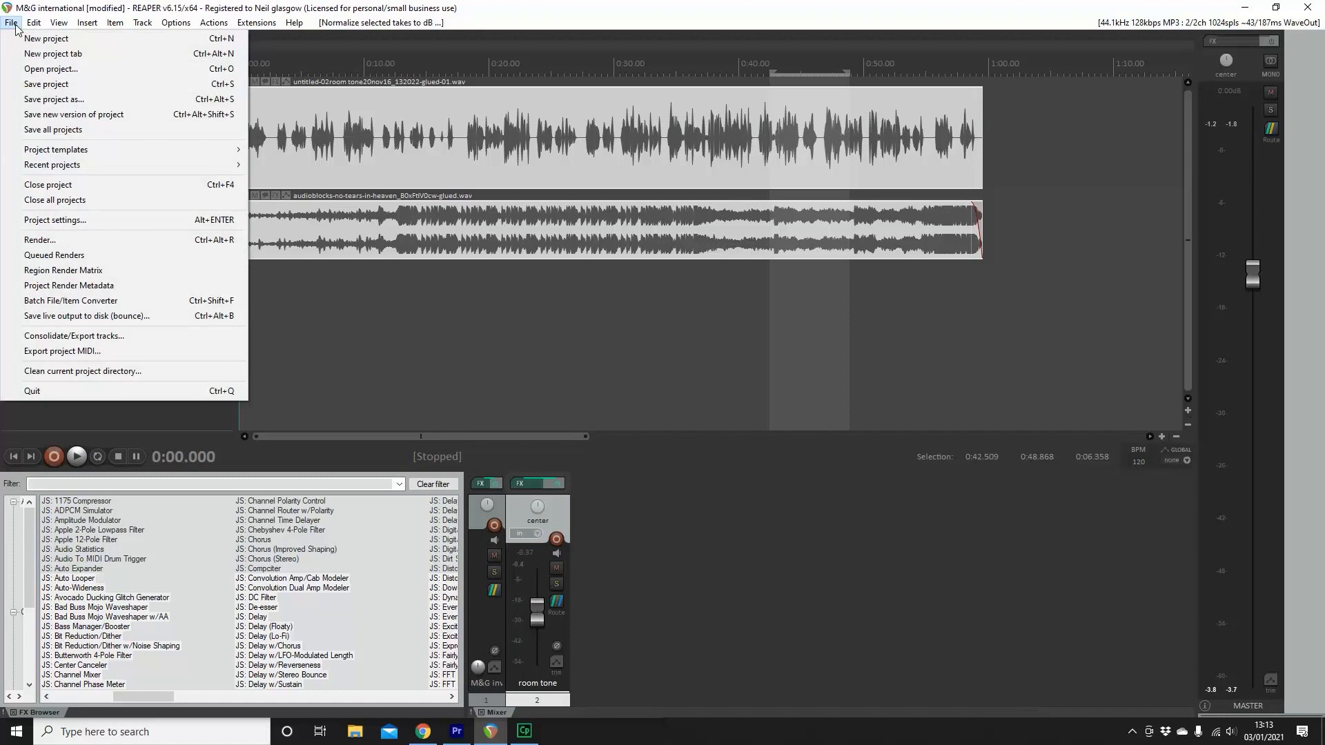
pyautogui.click(48, 240)
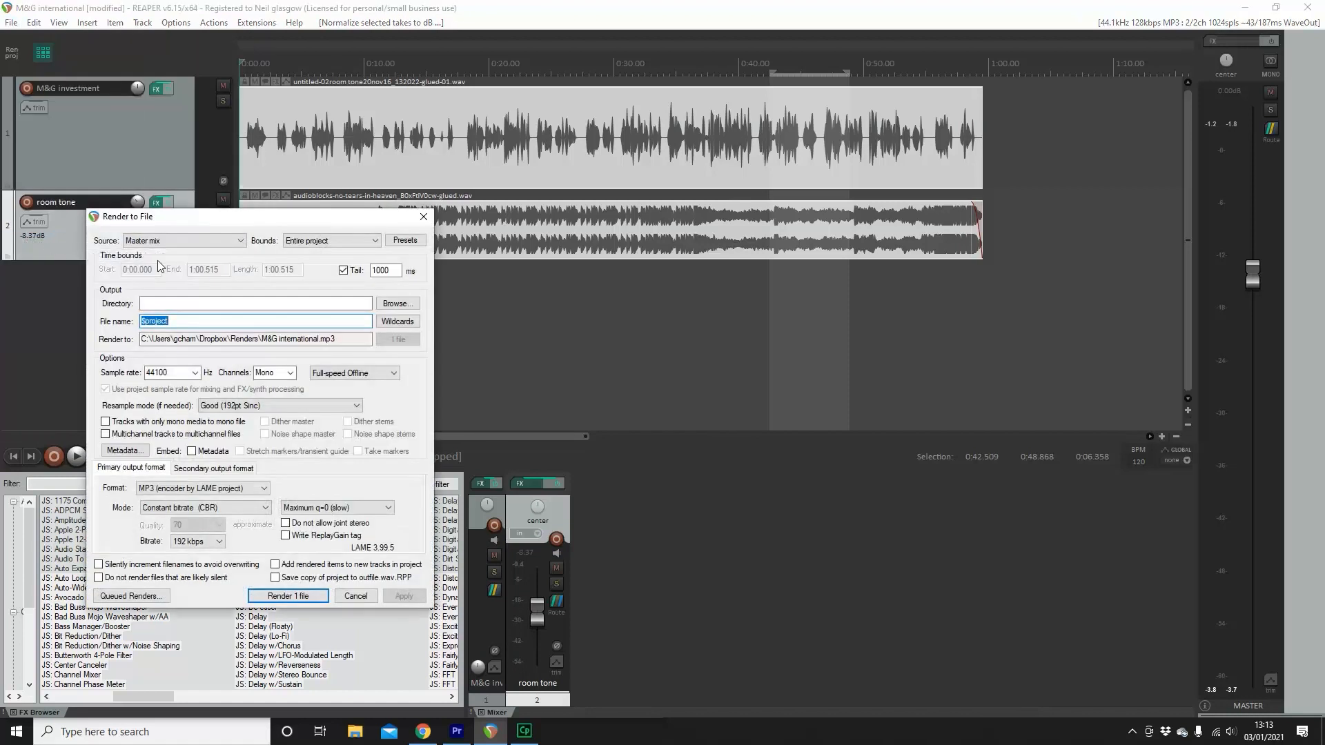
pyautogui.click(257, 489)
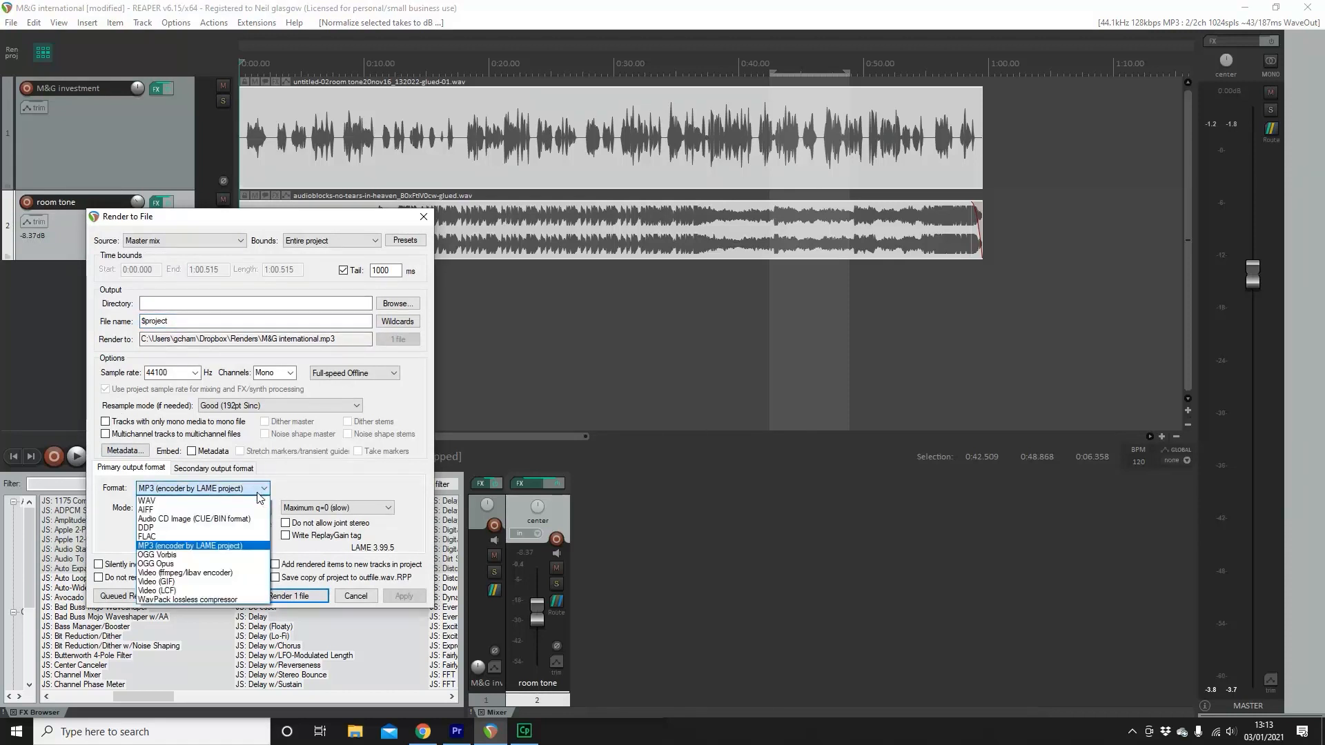
pyautogui.click(147, 500)
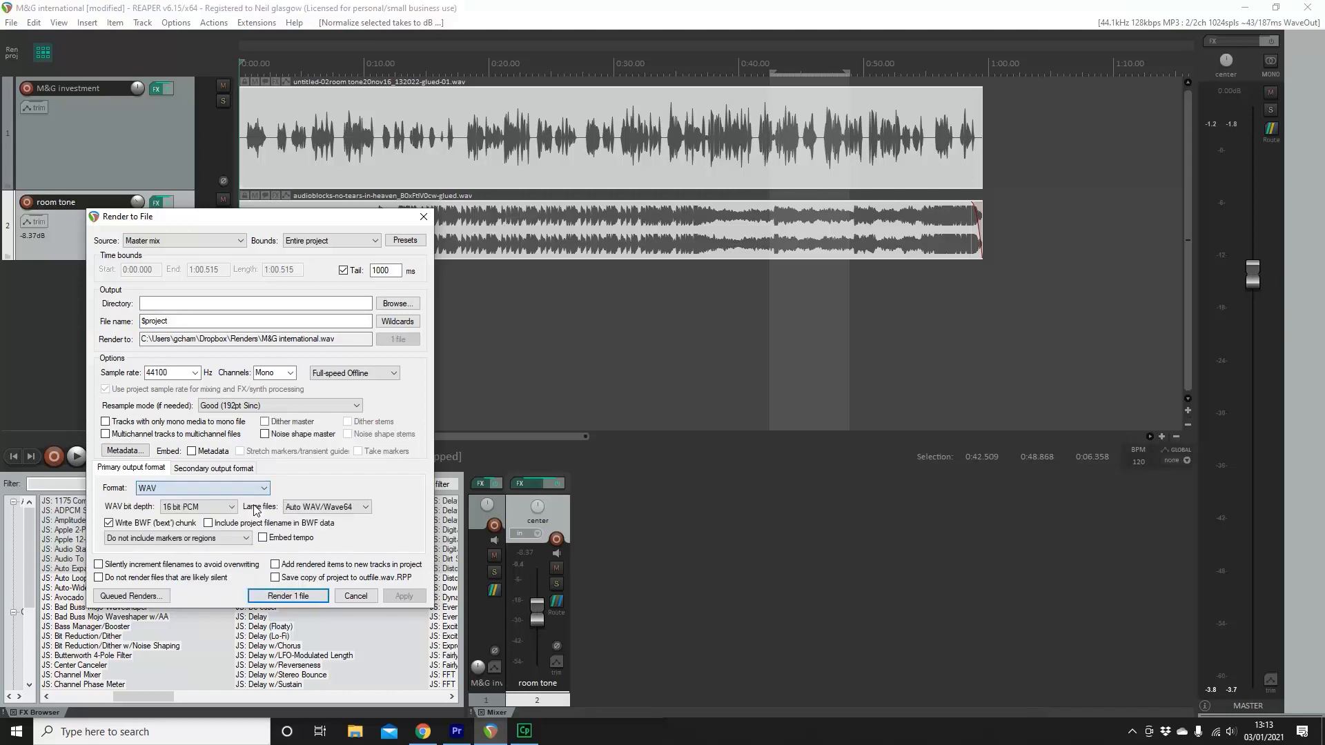
pyautogui.click(290, 596)
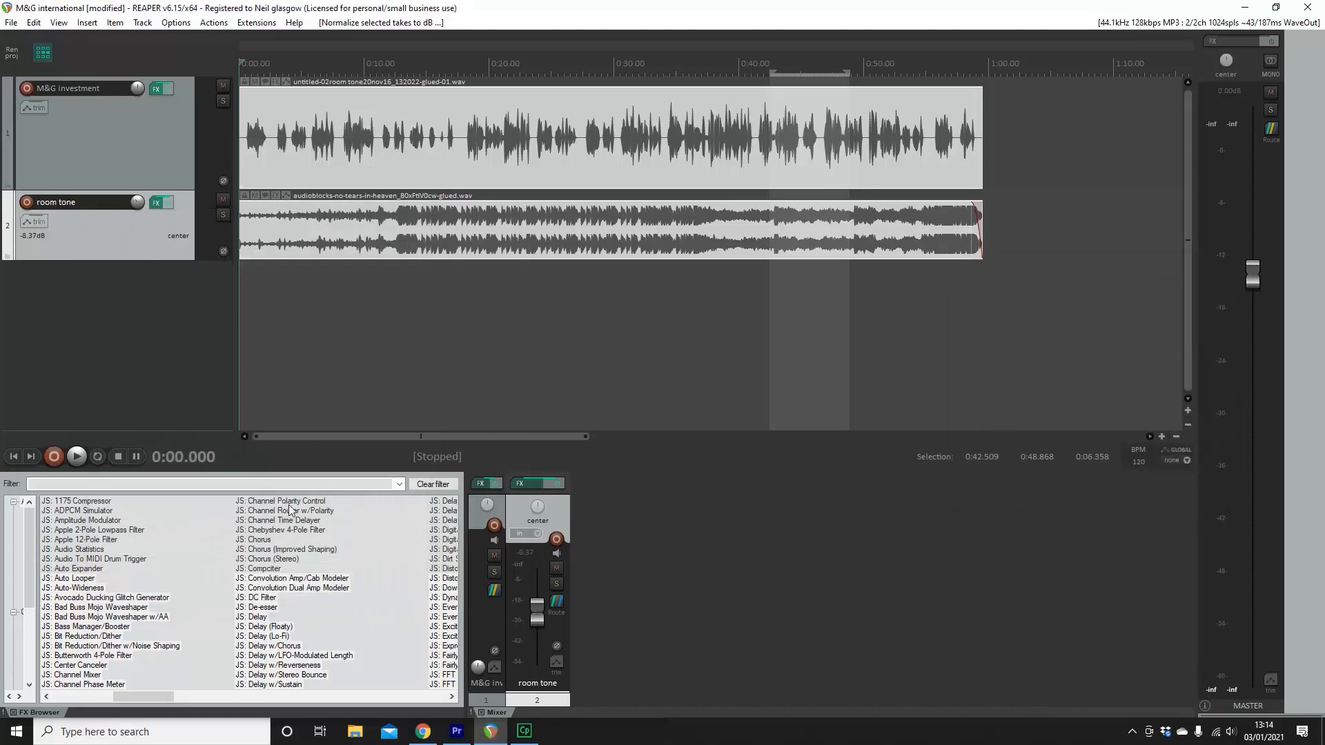
# Examine how the commercial clips are lined up along the Demo Example timeline, from the first clip to the last.
pyautogui.click(31, 457)
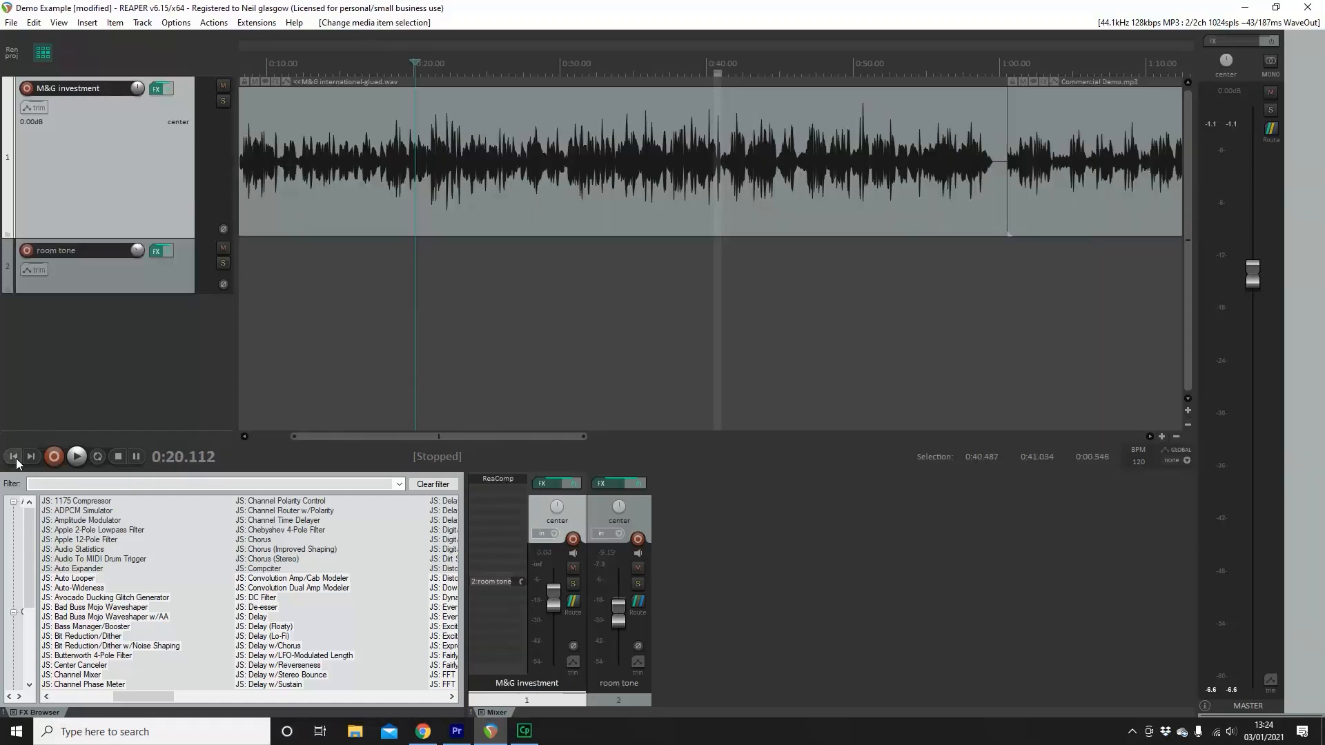
pyautogui.click(15, 457)
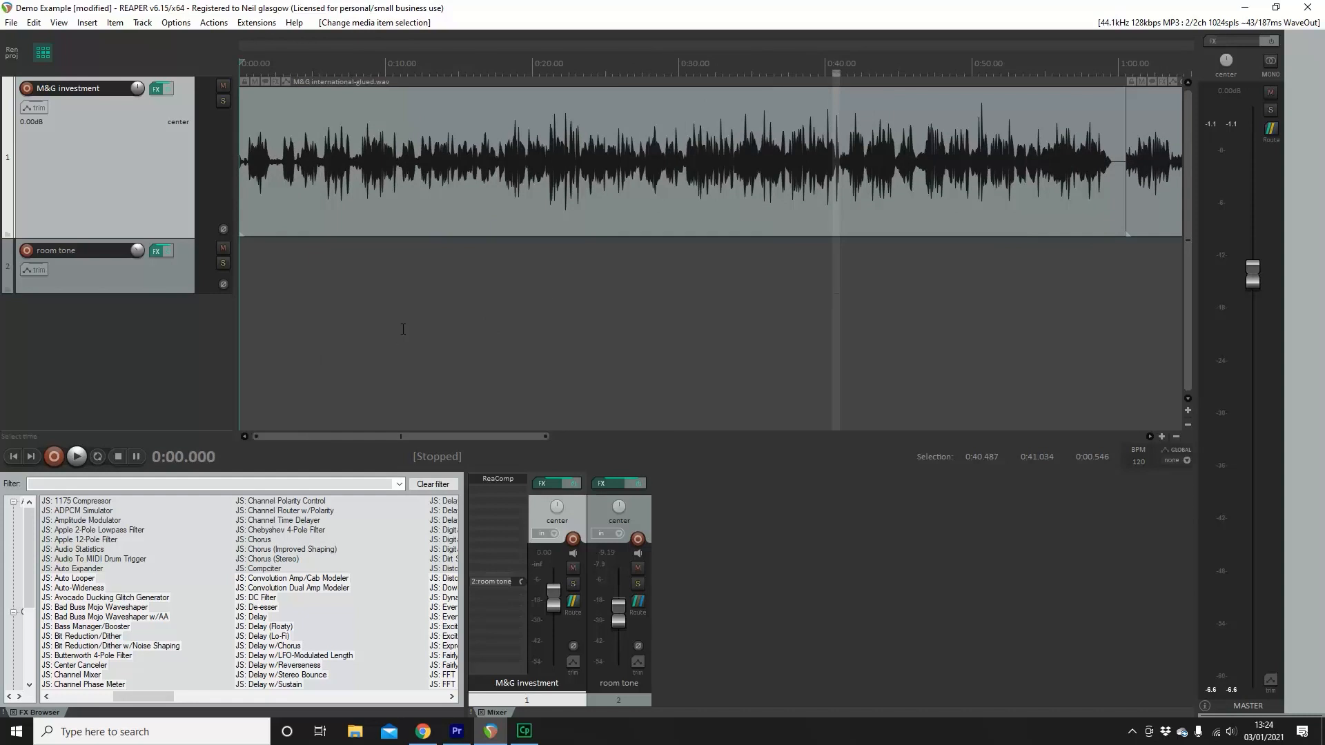
pyautogui.moveTo(416, 436); pyautogui.dragTo(552, 444)
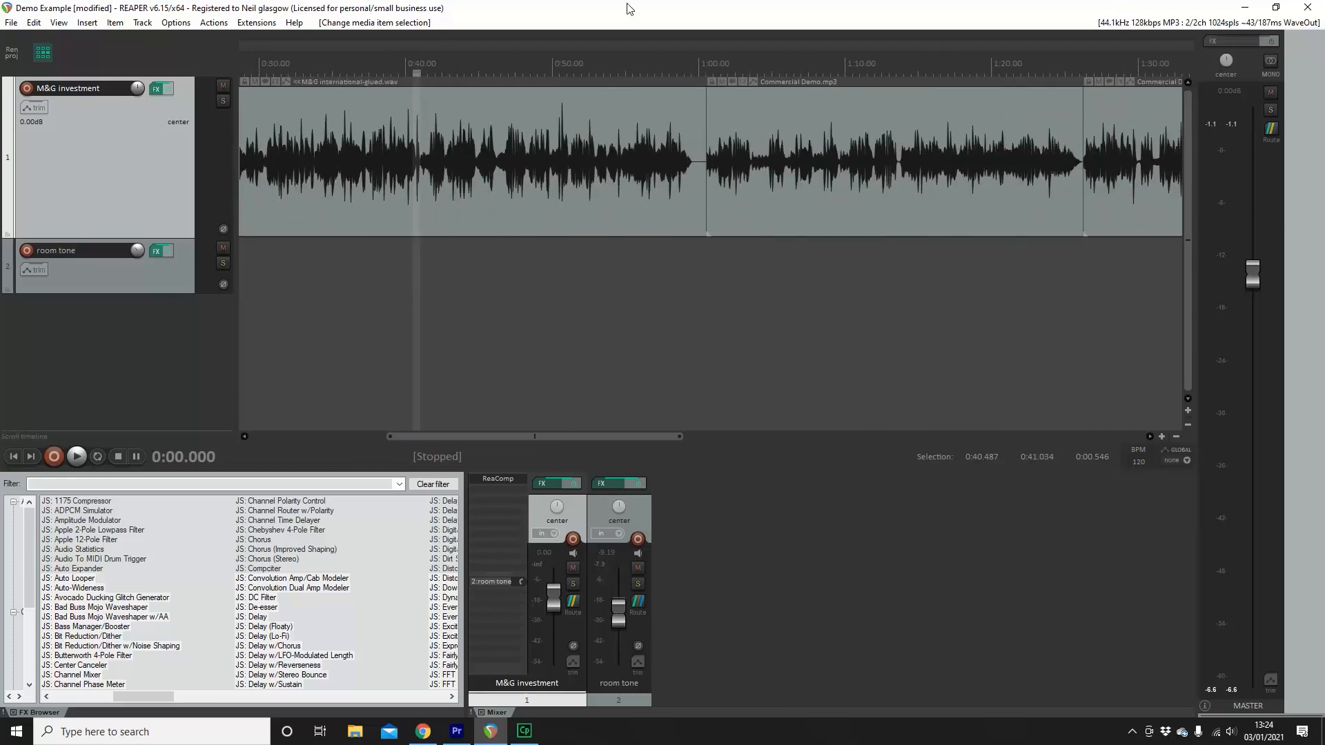
pyautogui.click(583, 146)
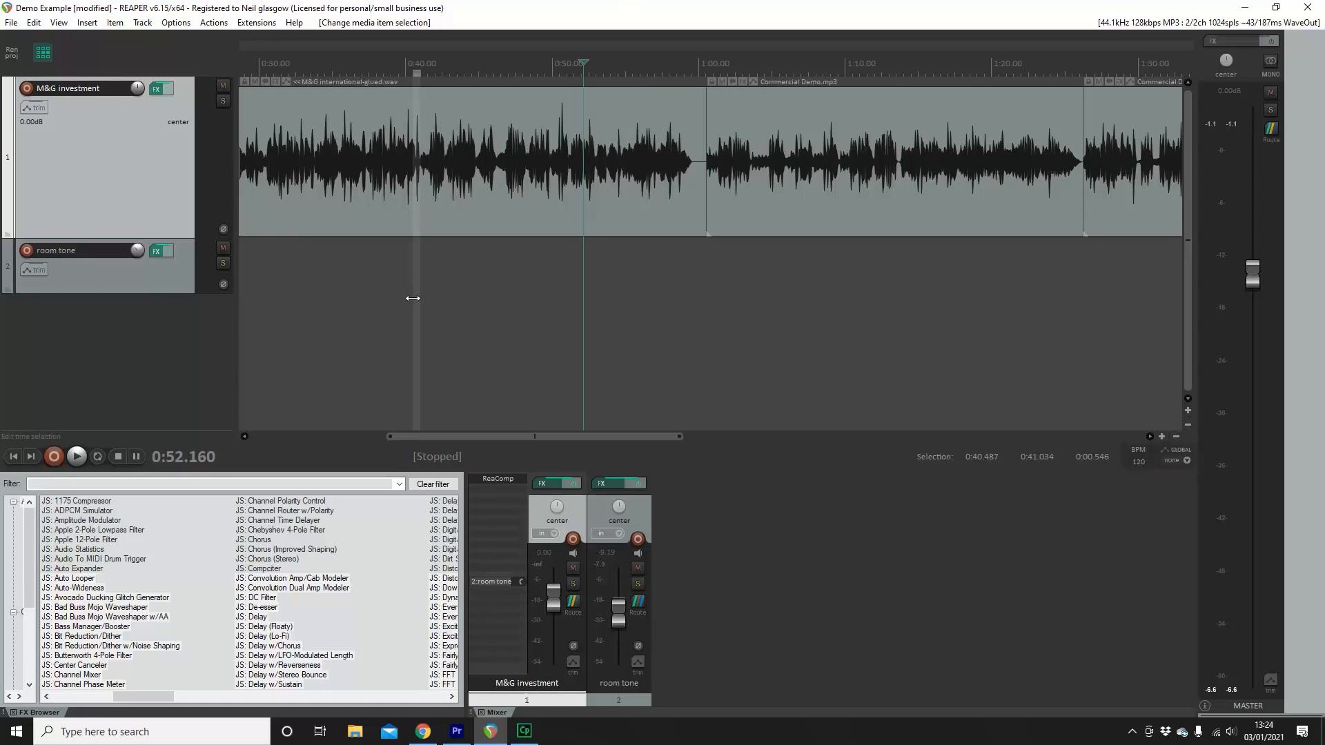
pyautogui.scroll(-2, 420, 297)
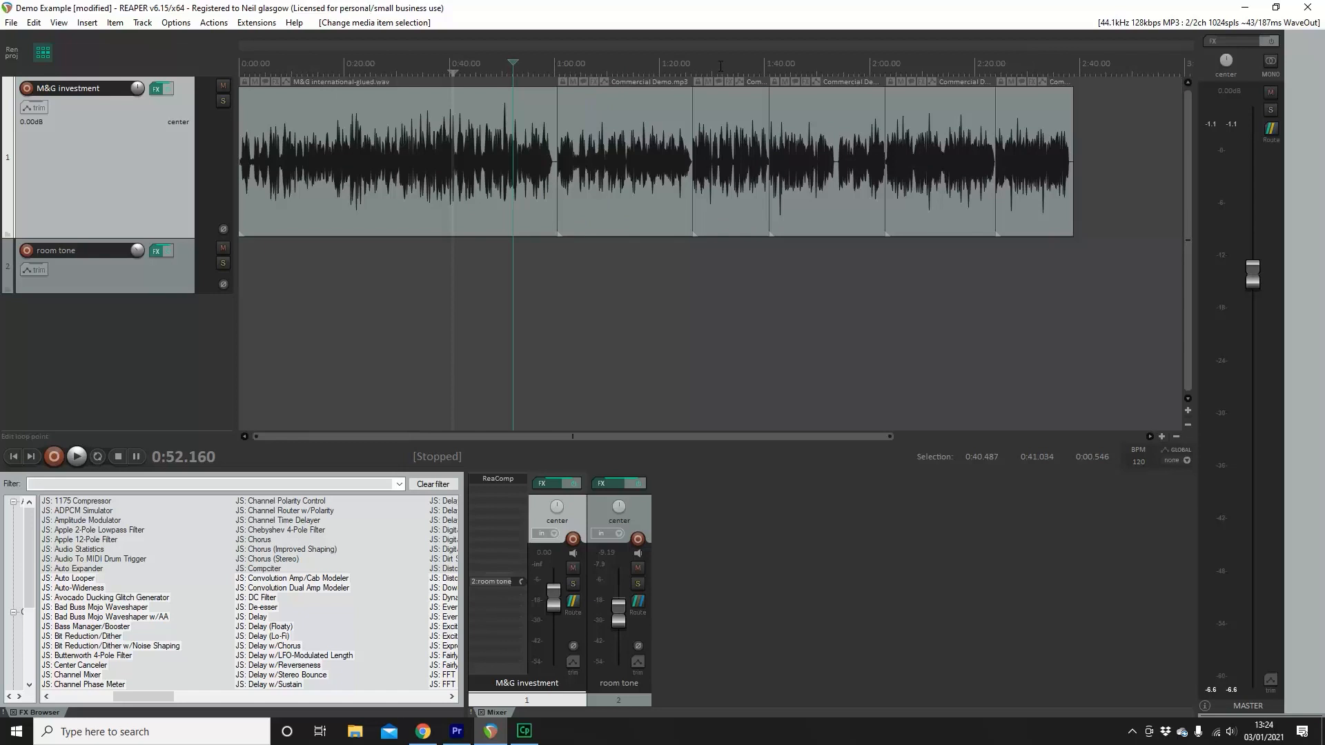
pyautogui.scroll(1, 714, 67)
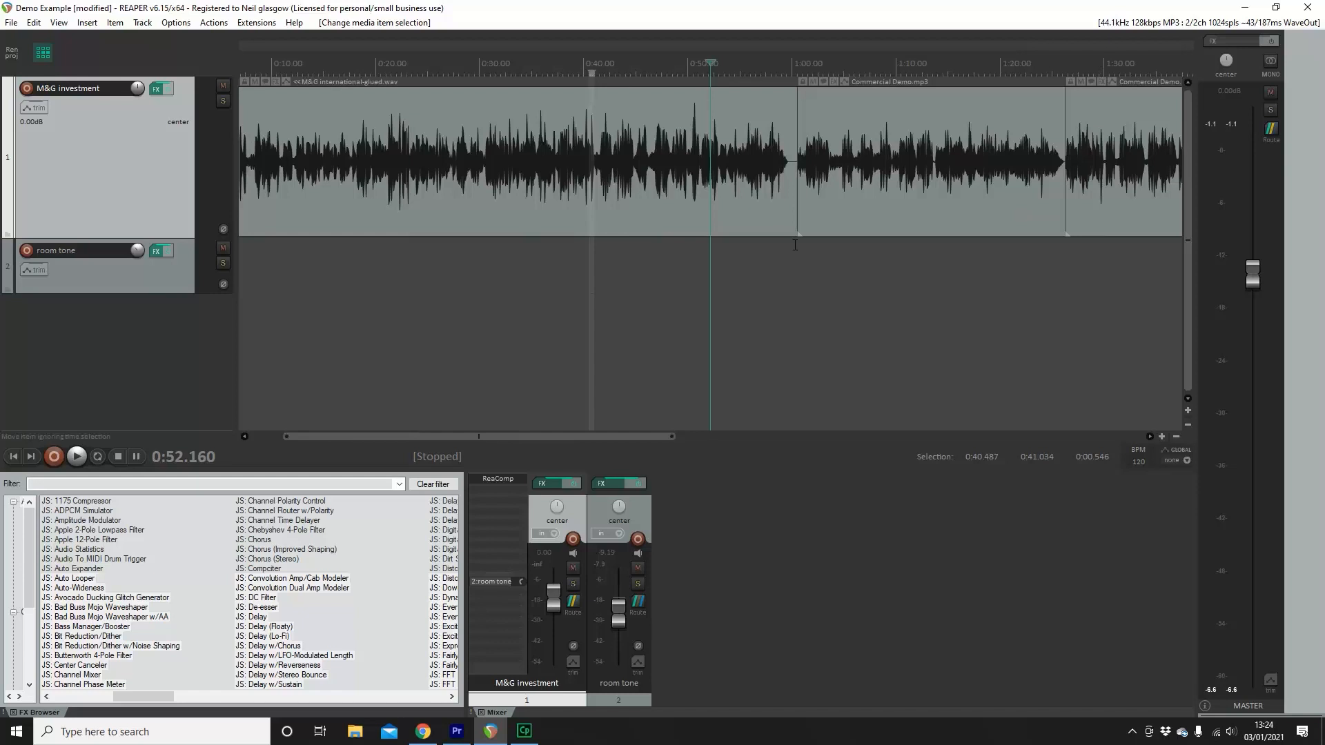
pyautogui.scroll(-1, 828, 194)
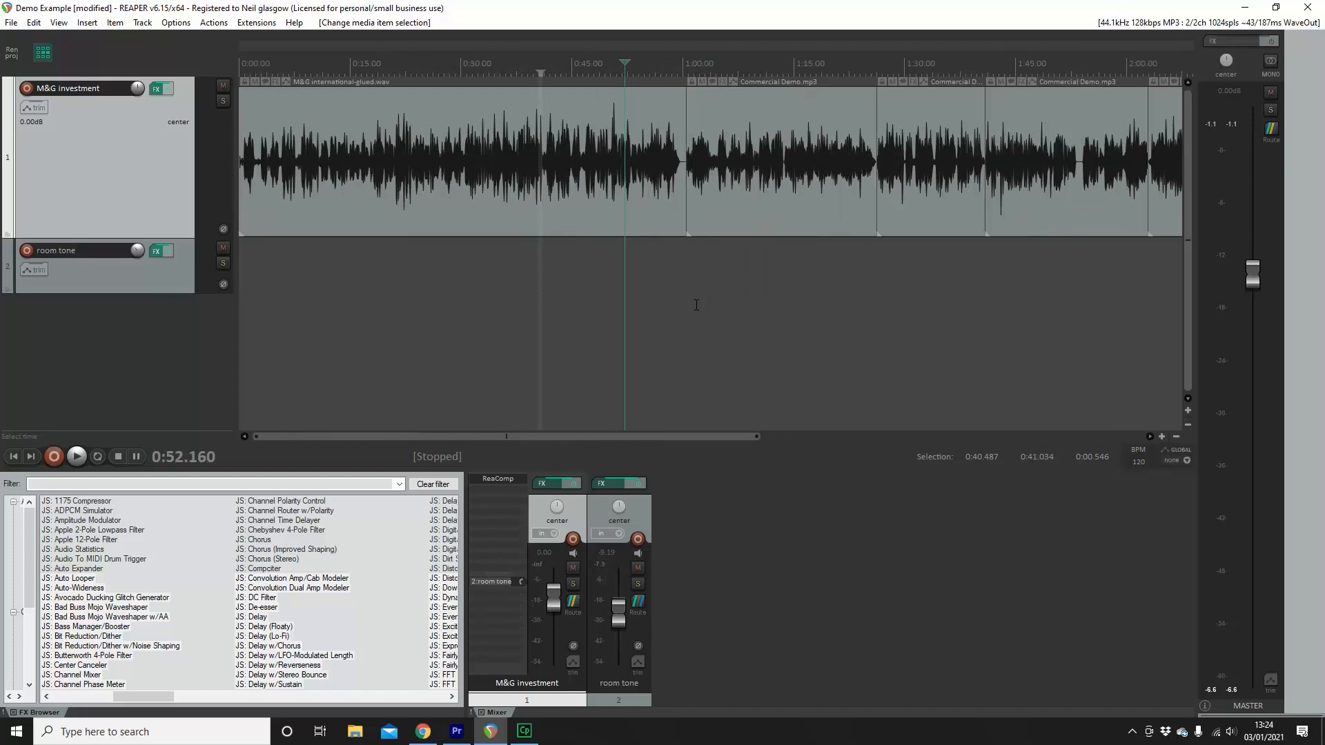
pyautogui.scroll(-2, 697, 305)
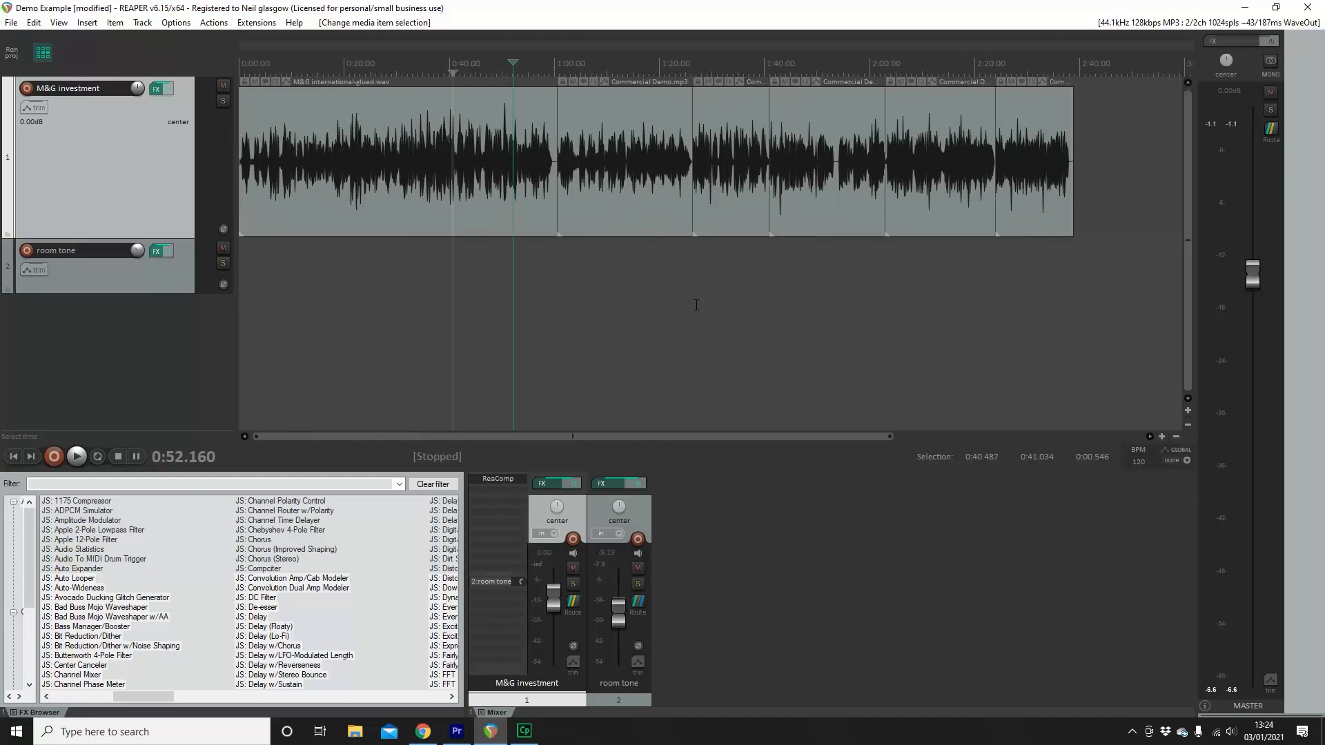
# Play the demo from the project start to hear the opening clip, and stop.
pyautogui.press('Home')
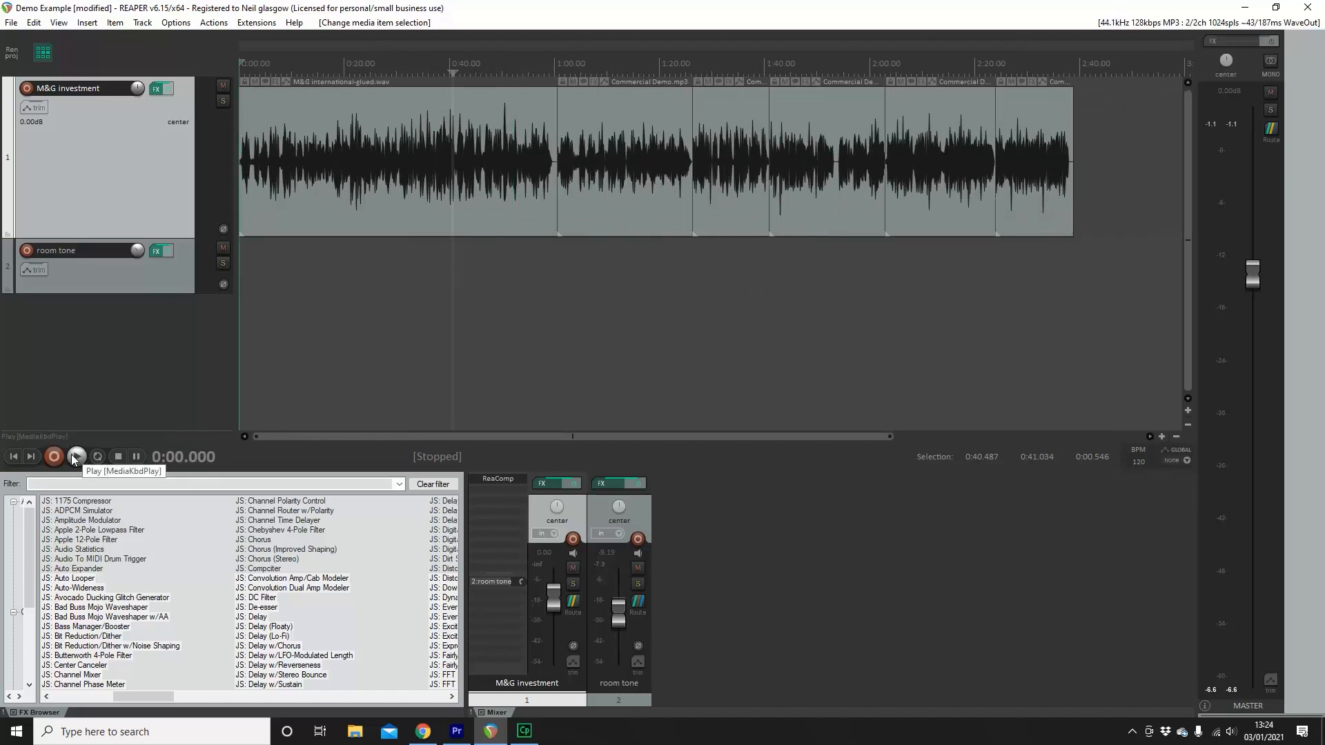
pyautogui.press('space')
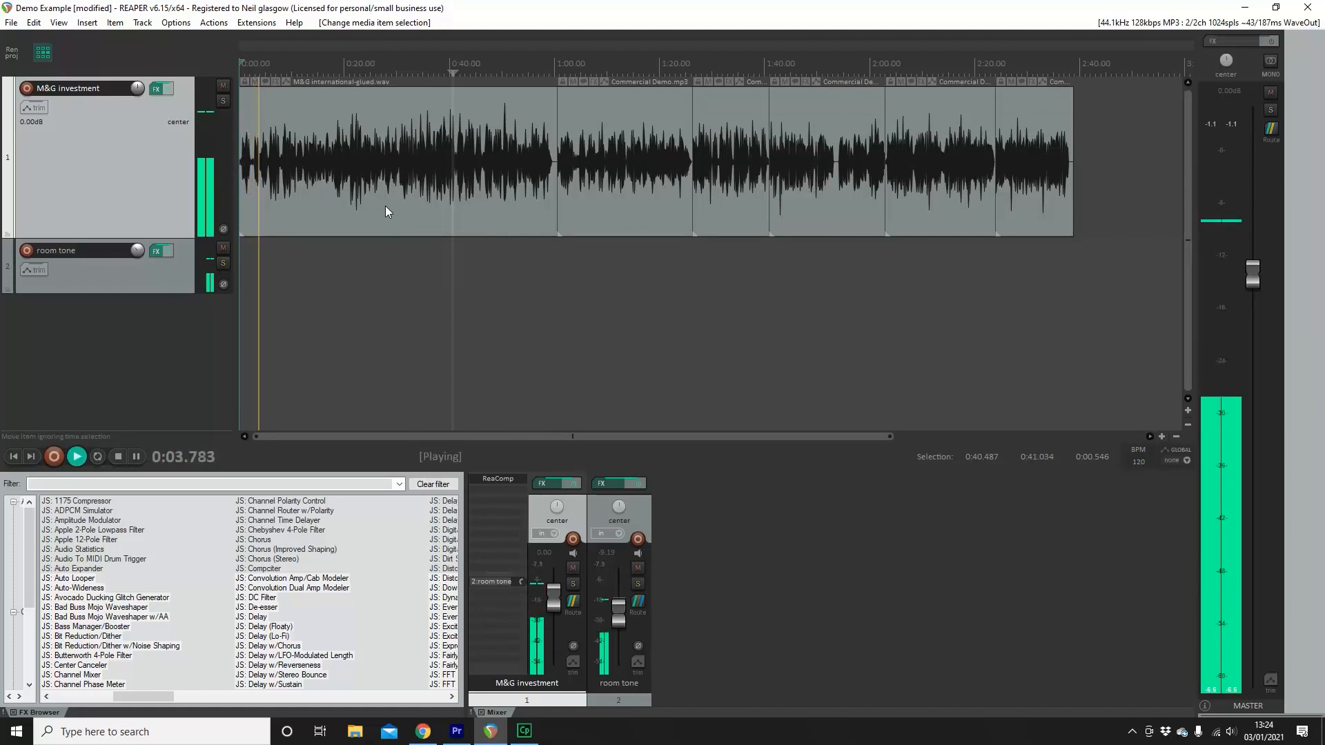
pyautogui.click(118, 457)
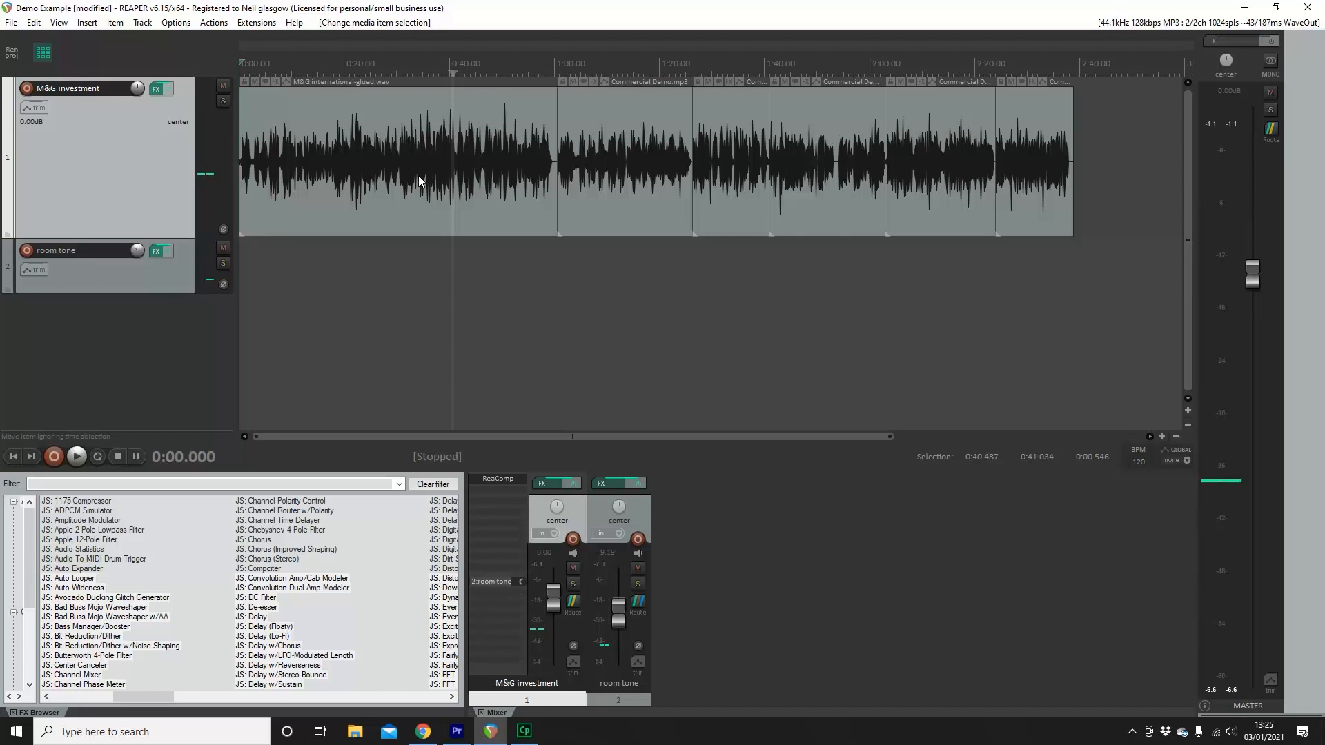
# Play the first demo clip from the pause at about 0:41.2.
pyautogui.scroll(3, 418, 175)
pyautogui.scroll(2, 421, 172)
pyautogui.moveTo(392, 437); pyautogui.dragTo(481, 428)
pyautogui.click(700, 110)
pyautogui.click(81, 458)
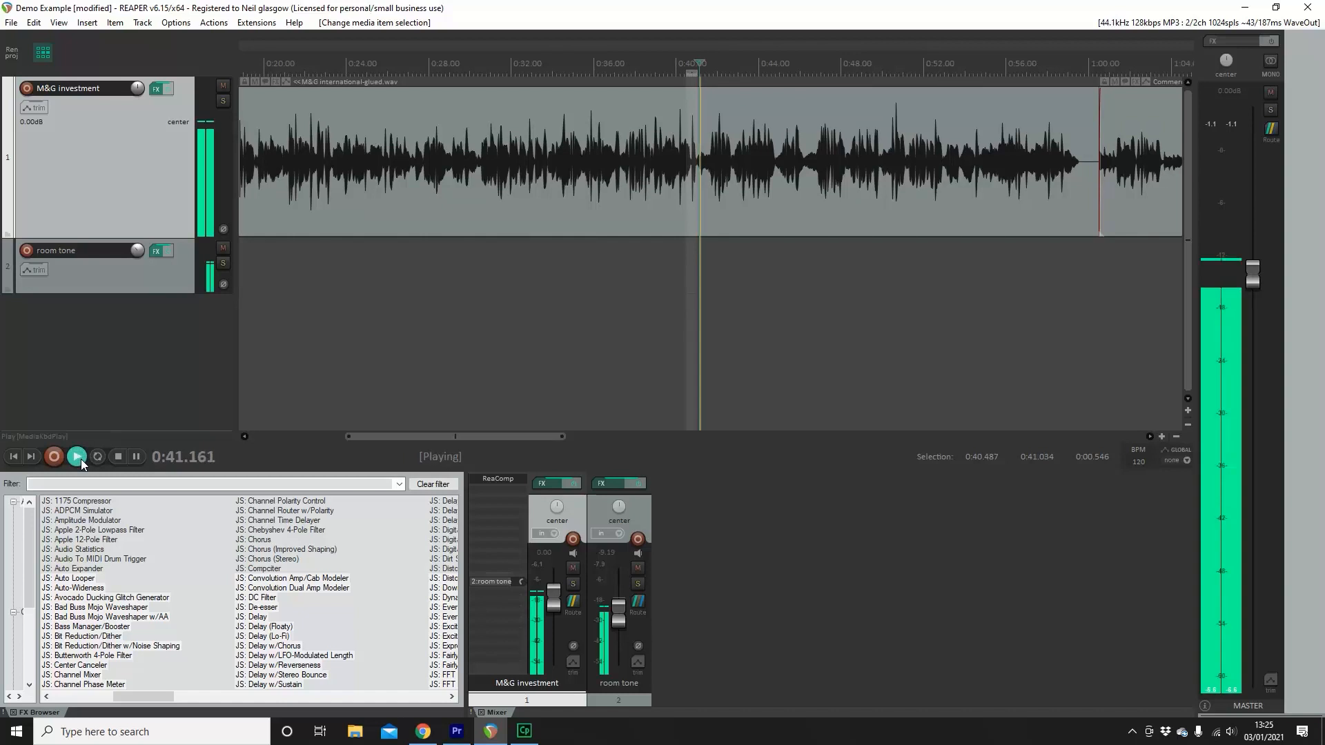
pyautogui.moveTo(461, 440); pyautogui.dragTo(457, 436)
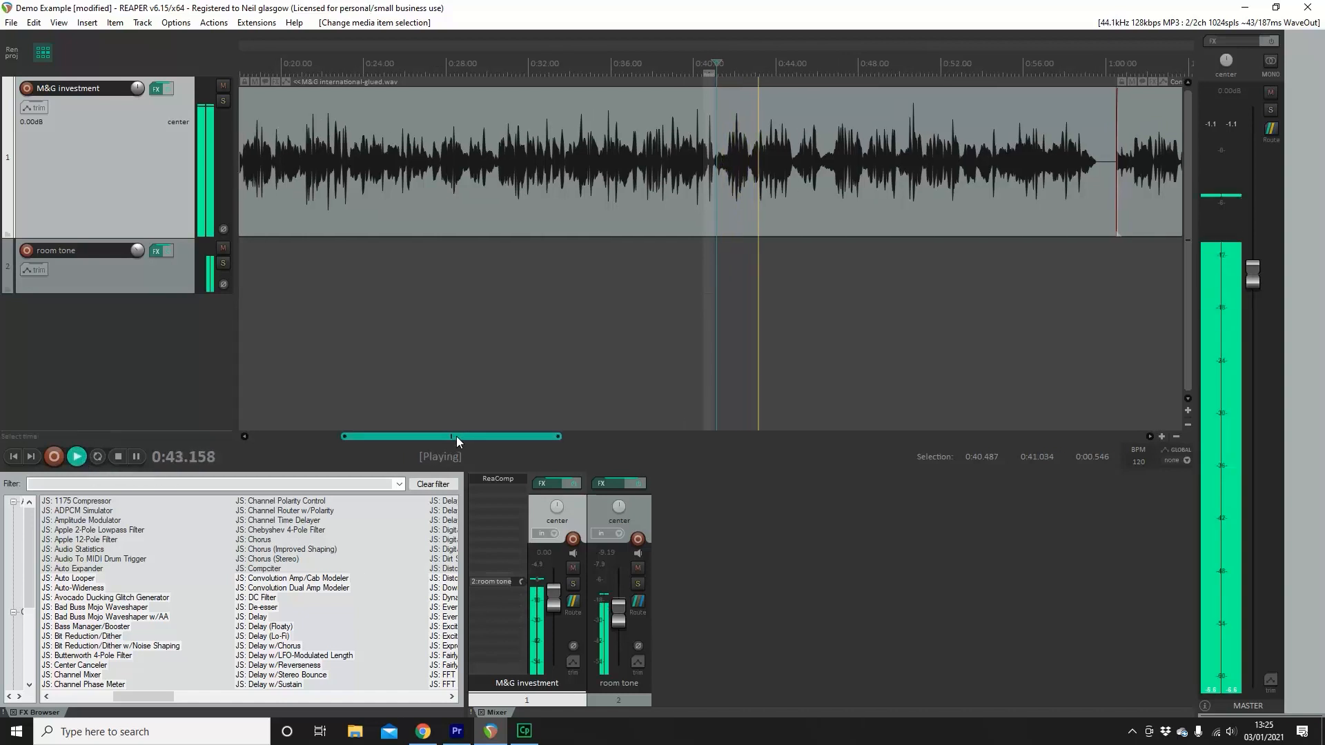
# Replay the first clip from about 0:30.4 up to the pause near 0:41 and again from 0:41.160, and stop.
pyautogui.click(497, 69)
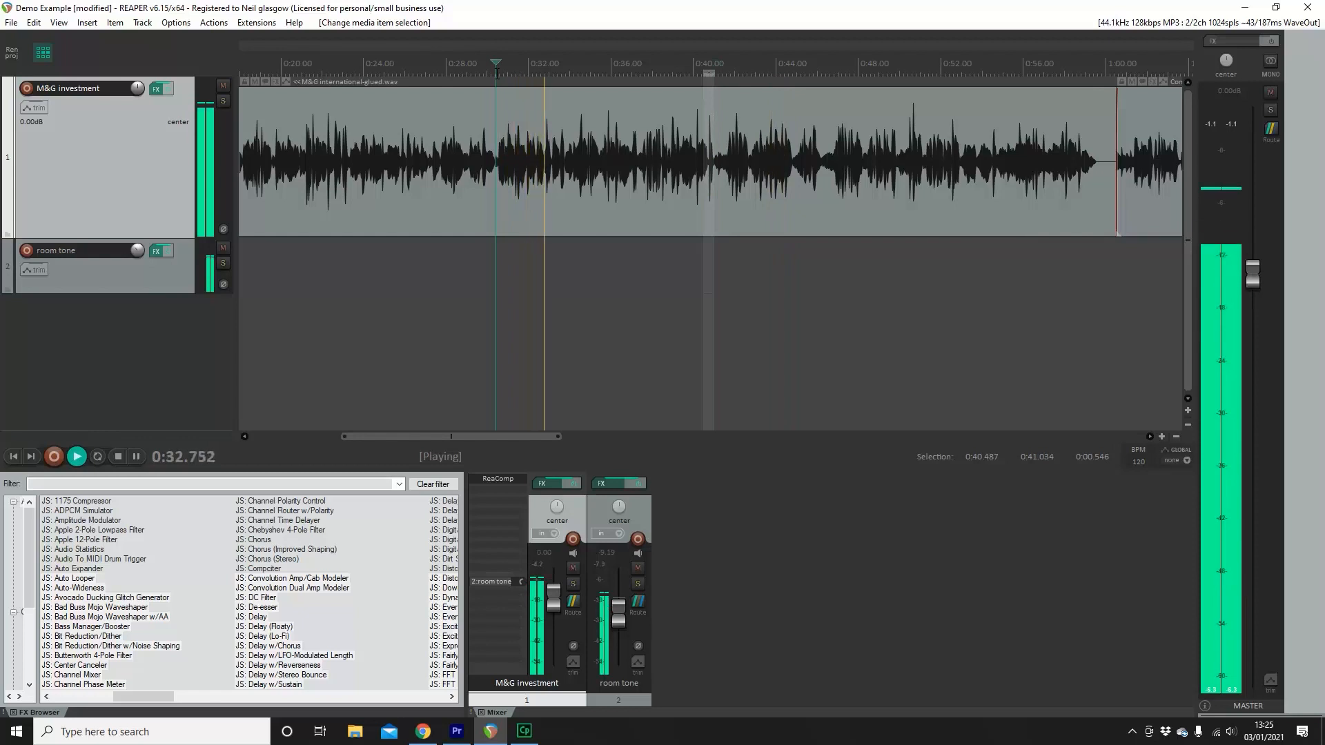
pyautogui.moveTo(508, 441); pyautogui.dragTo(379, 438)
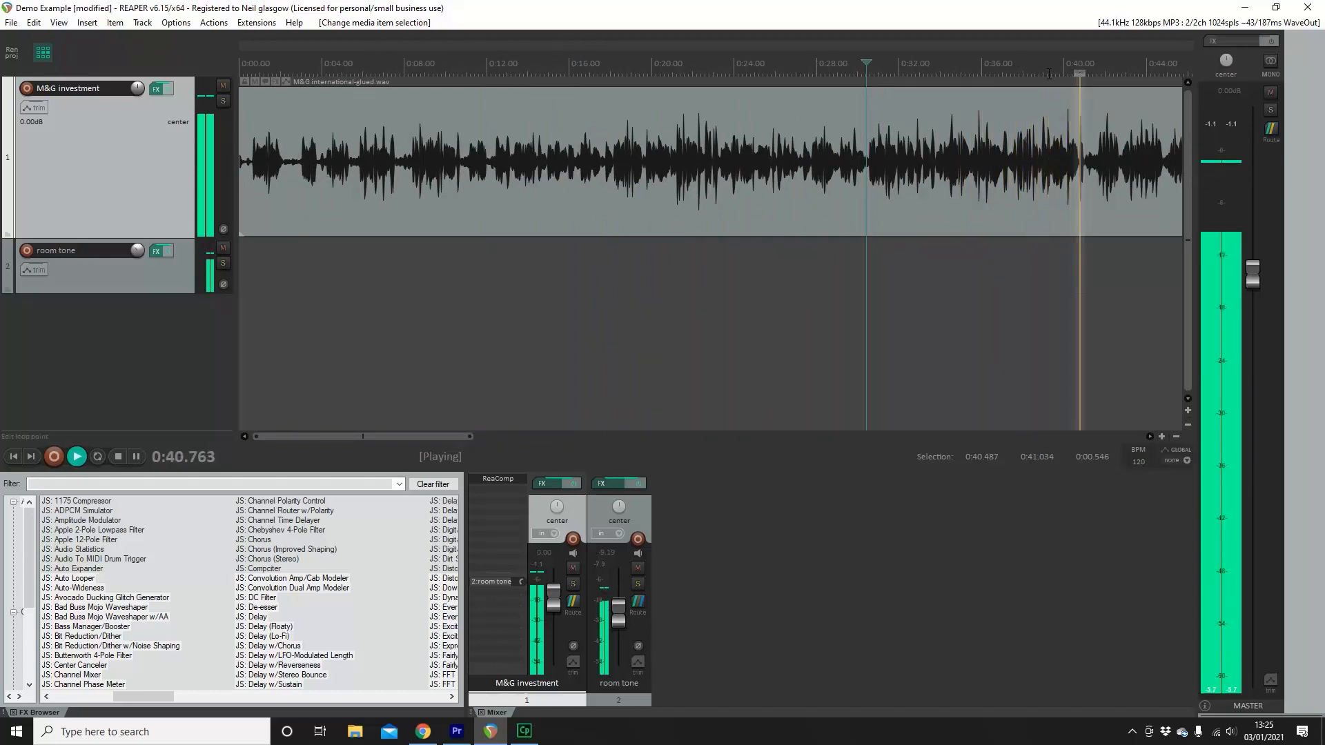
pyautogui.click(123, 454)
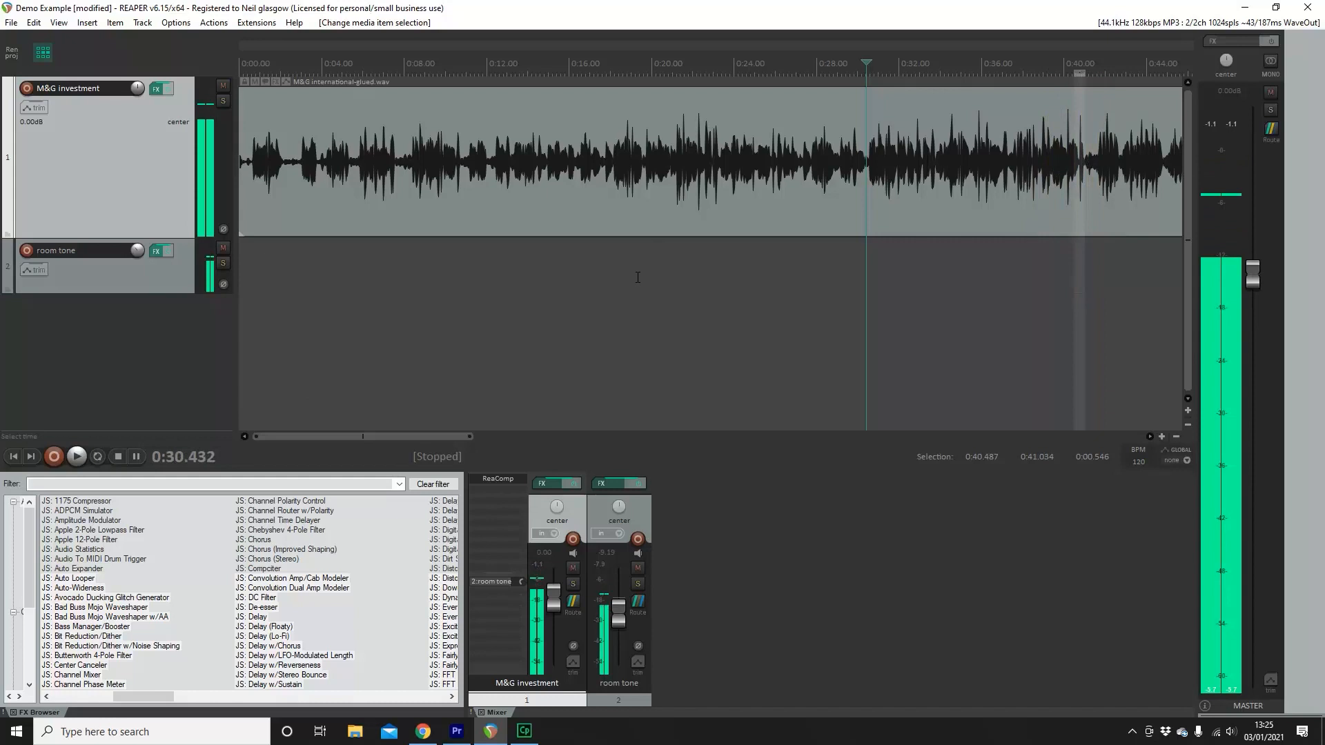
pyautogui.click(1089, 78)
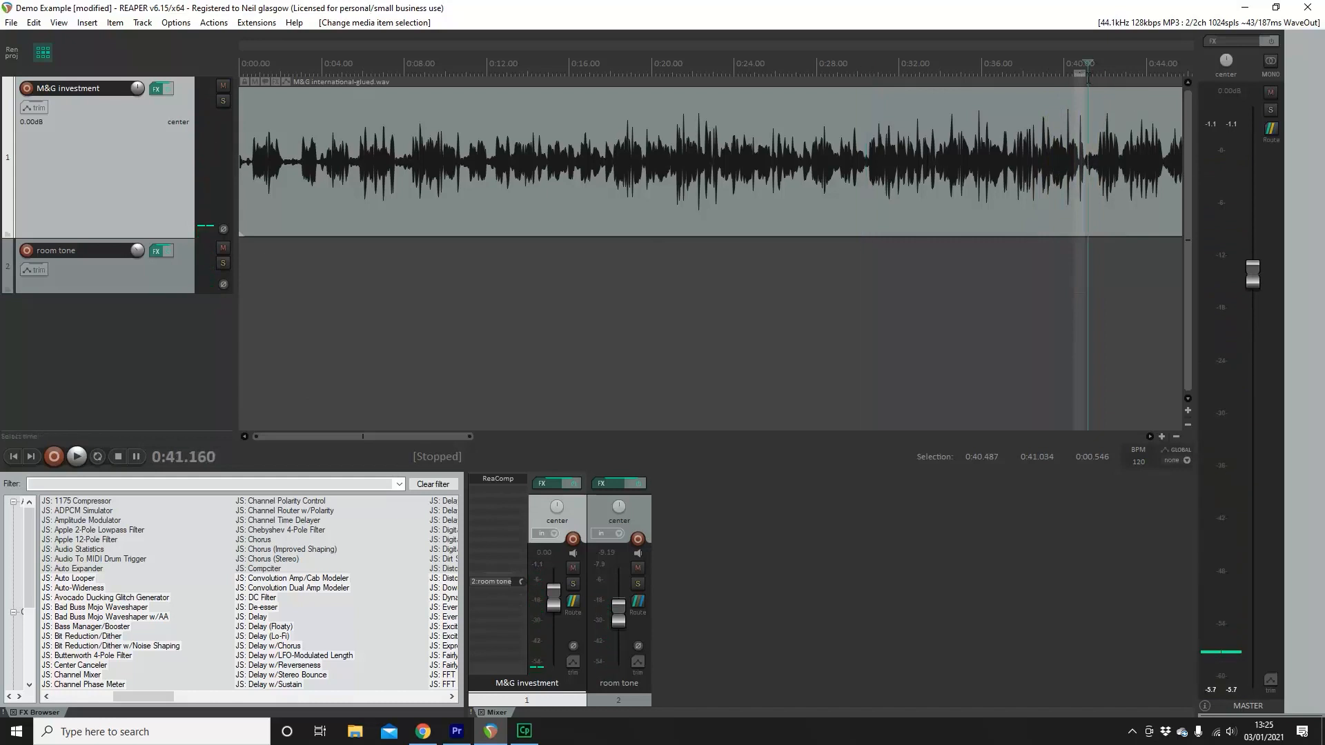
pyautogui.click(85, 454)
pyautogui.click(117, 456)
# Split the first clip at the time selection from 0:41.060 to 1:00.368 and delete that section so the next clip closes the gap.
pyautogui.moveTo(1086, 76); pyautogui.dragTo(1092, 79)
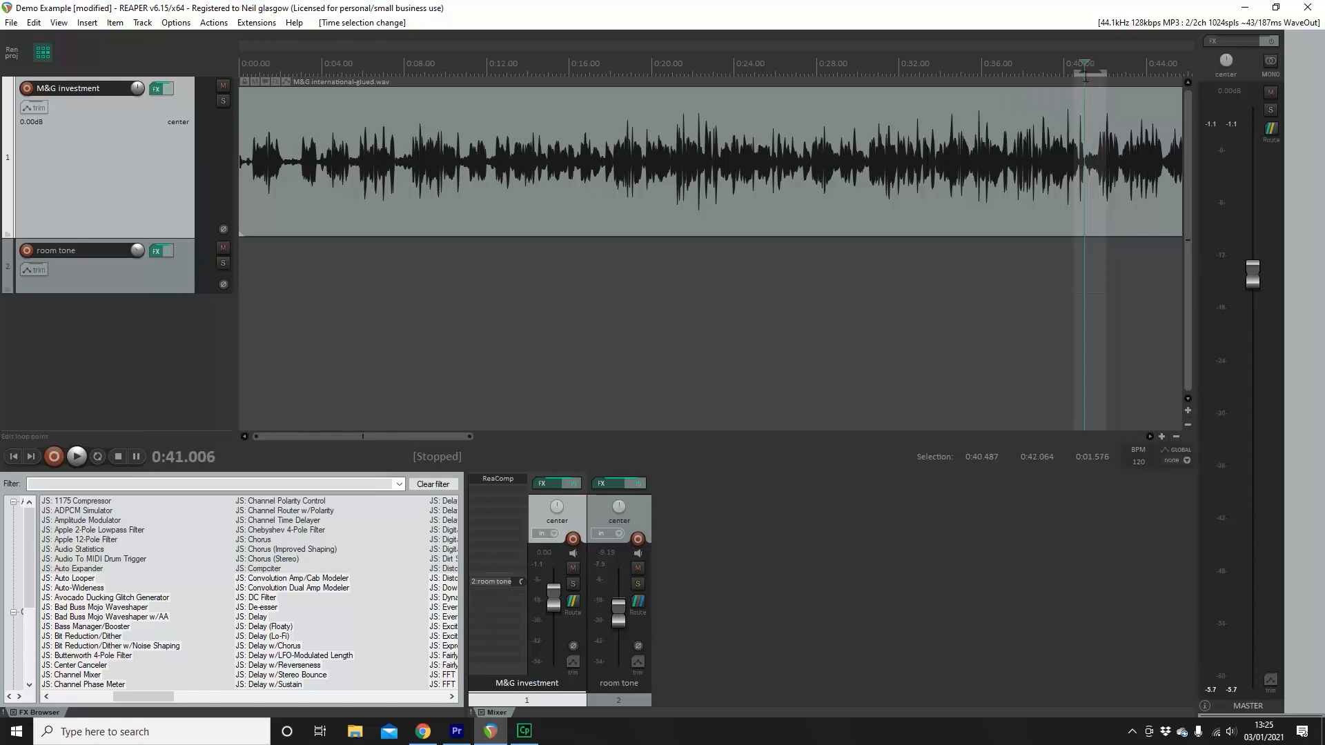
pyautogui.moveTo(1074, 78); pyautogui.dragTo(908, 102)
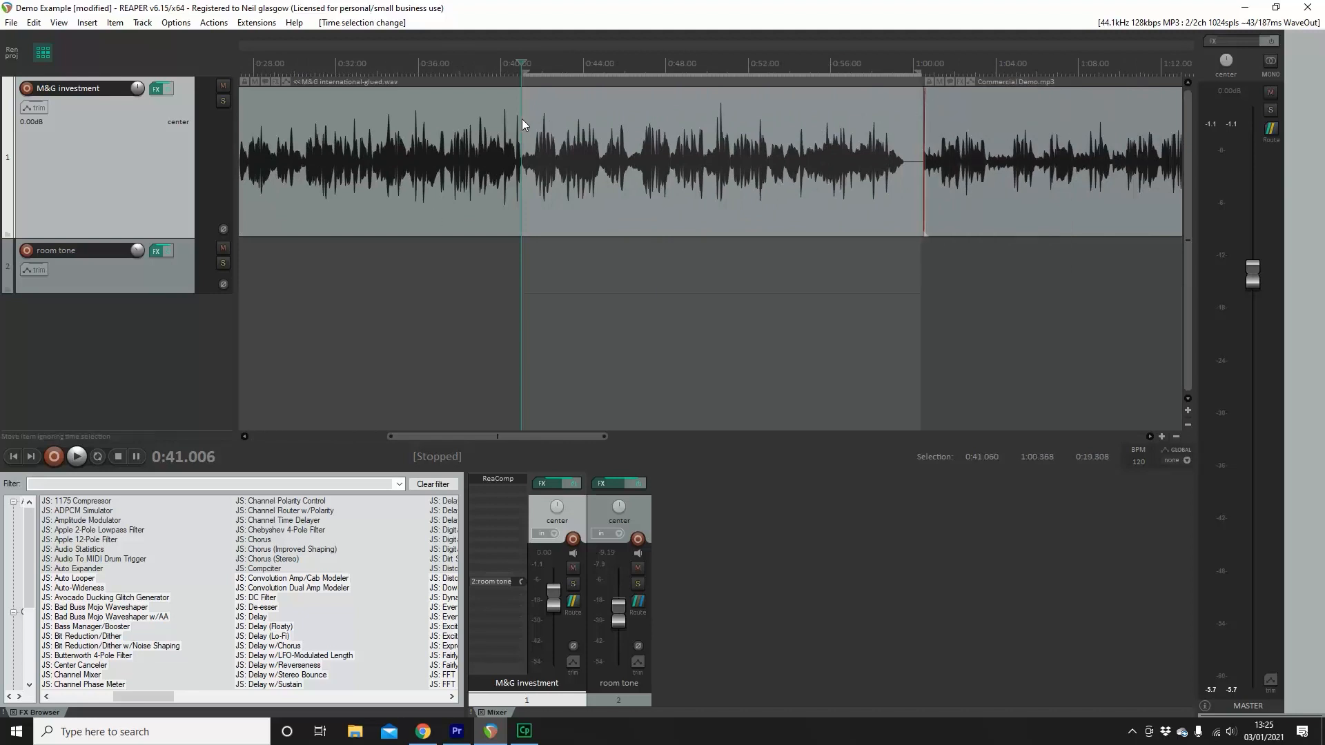
pyautogui.hotkey('shift', 's')
pyautogui.press('Delete')
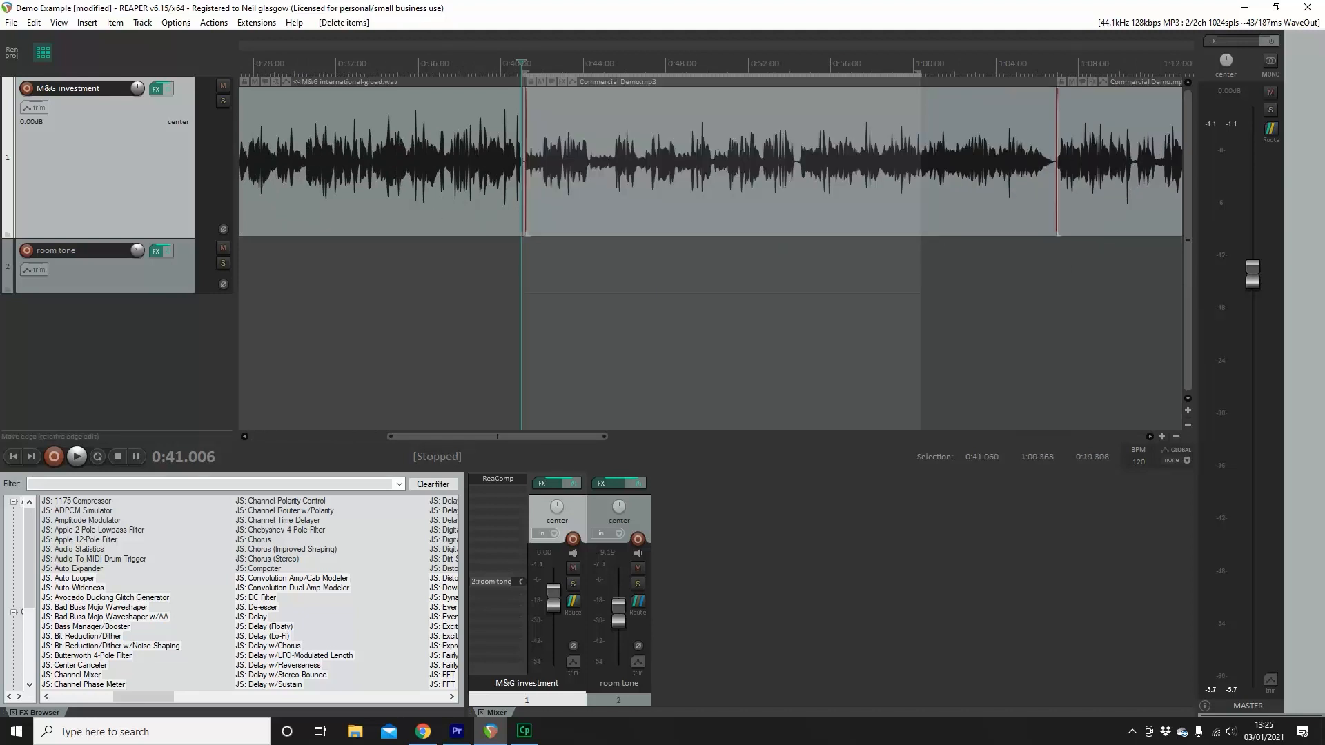
# Fade out the shortened first clip, fade in the second, and play across their join from 0:31.870.
pyautogui.moveTo(526, 88)
pyautogui.mouseDown()
pyautogui.moveTo(506, 90)
pyautogui.moveTo(536, 90)
pyautogui.mouseUp()
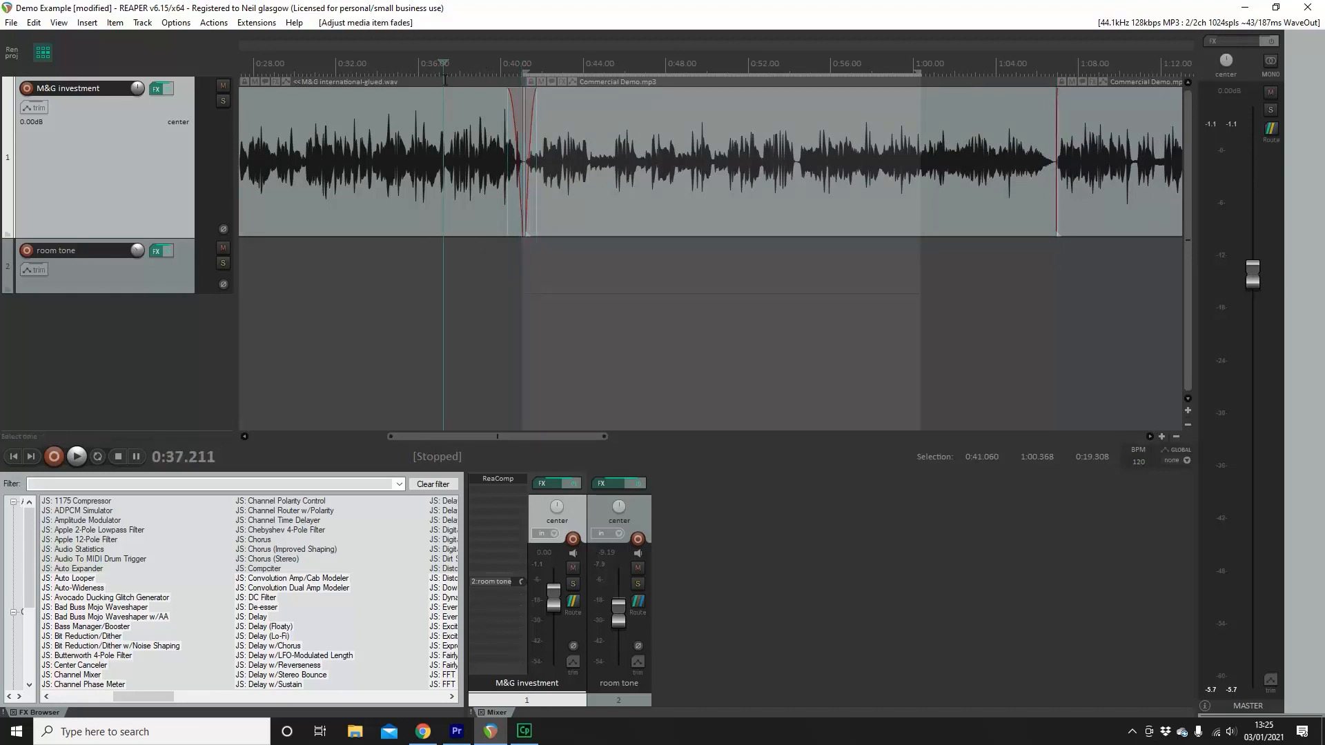
pyautogui.click(83, 458)
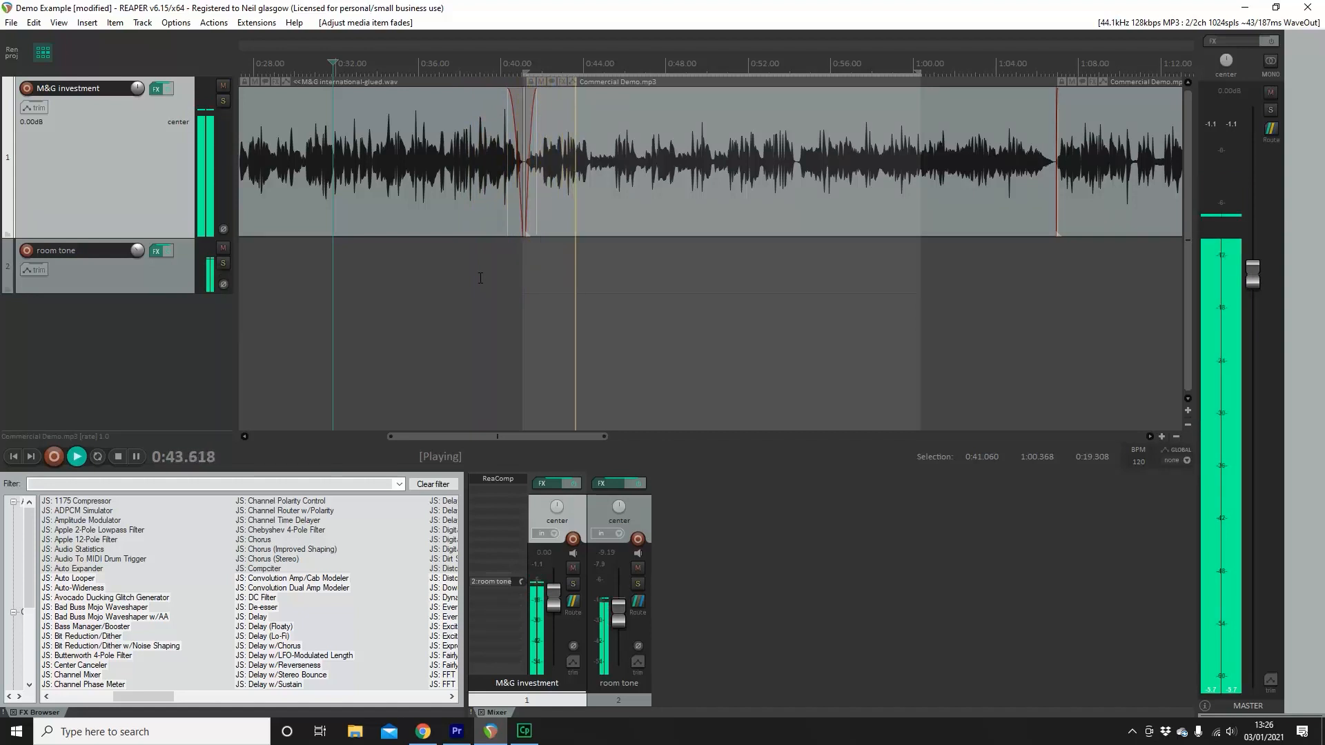
pyautogui.press('space')
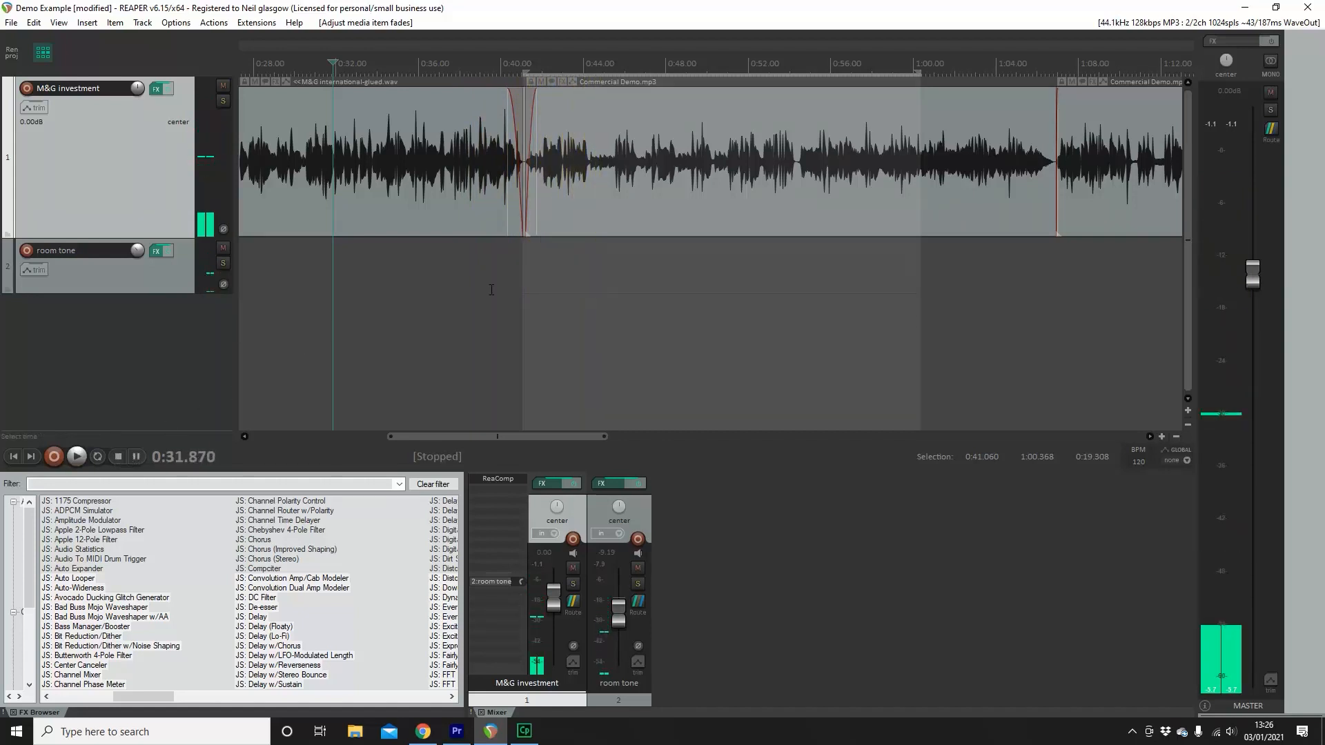
pyautogui.scroll(-3, 492, 289)
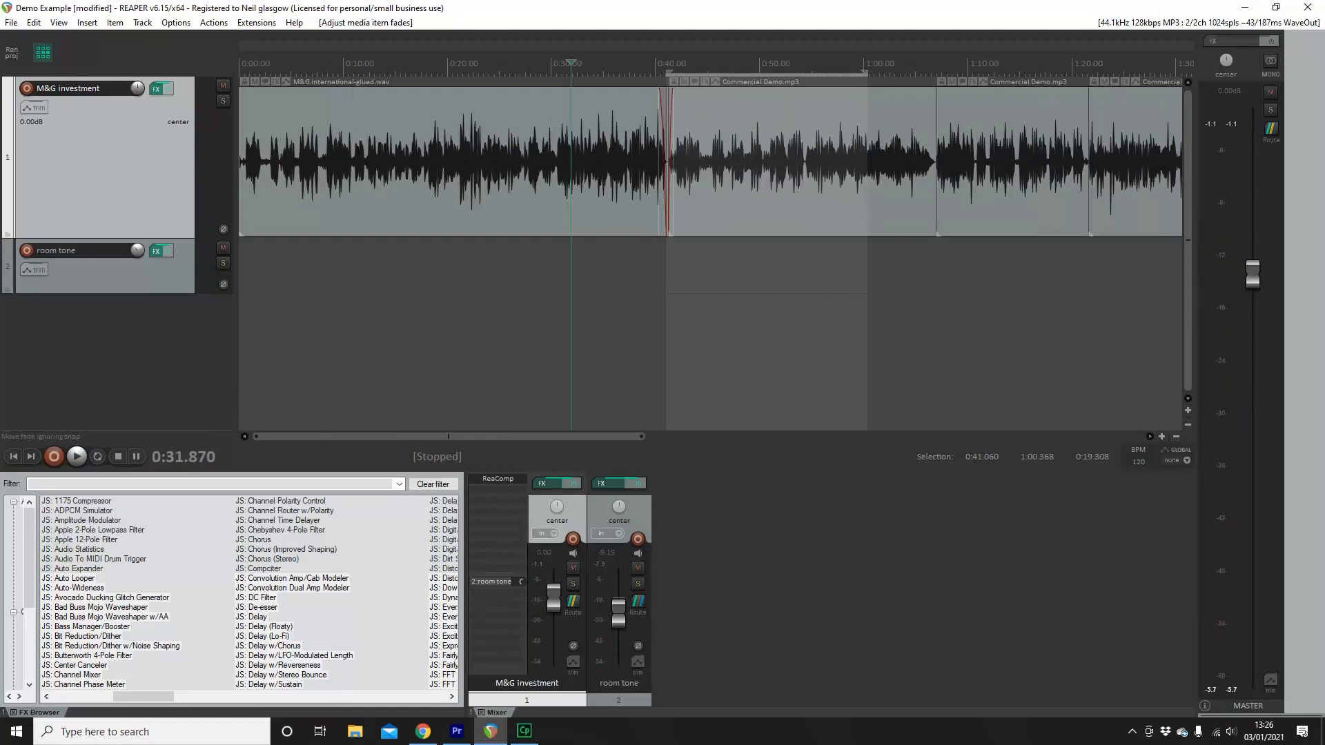
# Play the openings of the second, third and fourth clips from about 0:41, 1:07.187 and 1:21.684, and stop.
pyautogui.click(77, 457)
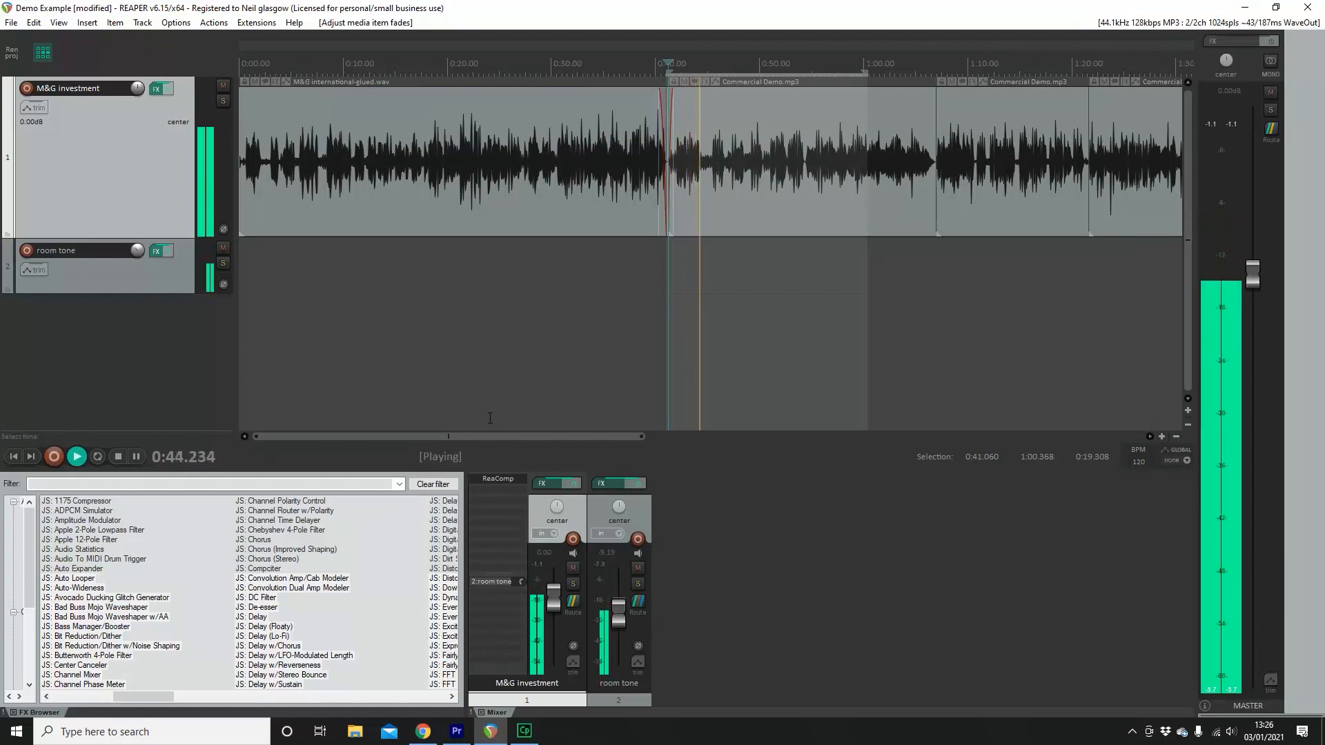
pyautogui.click(118, 456)
pyautogui.moveTo(507, 436); pyautogui.dragTo(556, 435)
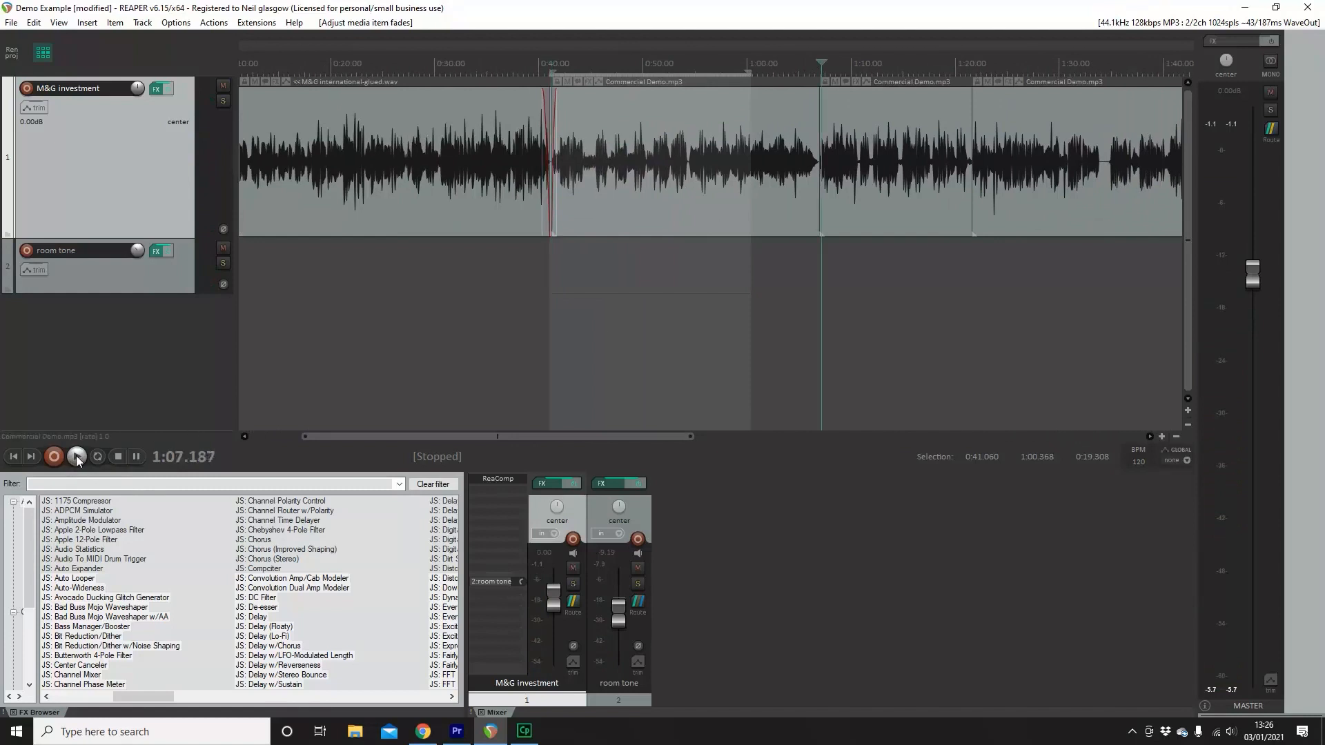
pyautogui.click(76, 457)
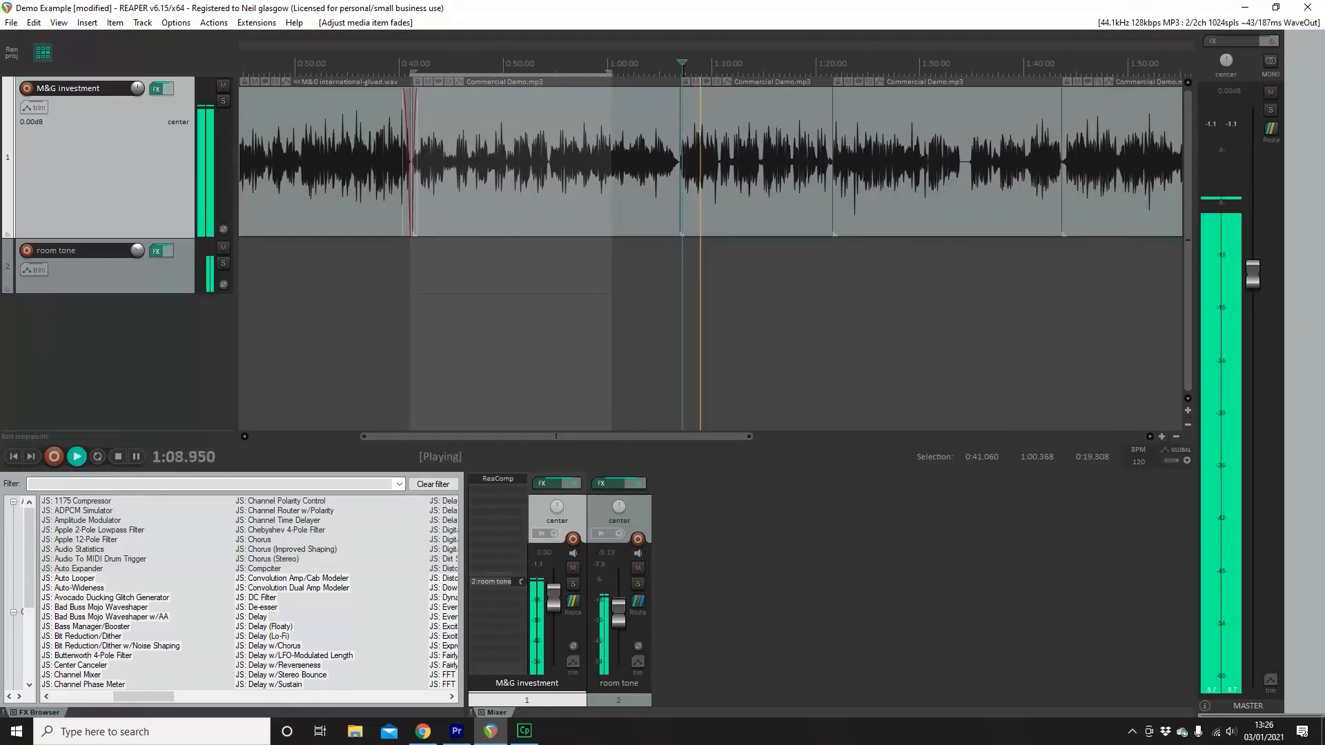
pyautogui.click(670, 72)
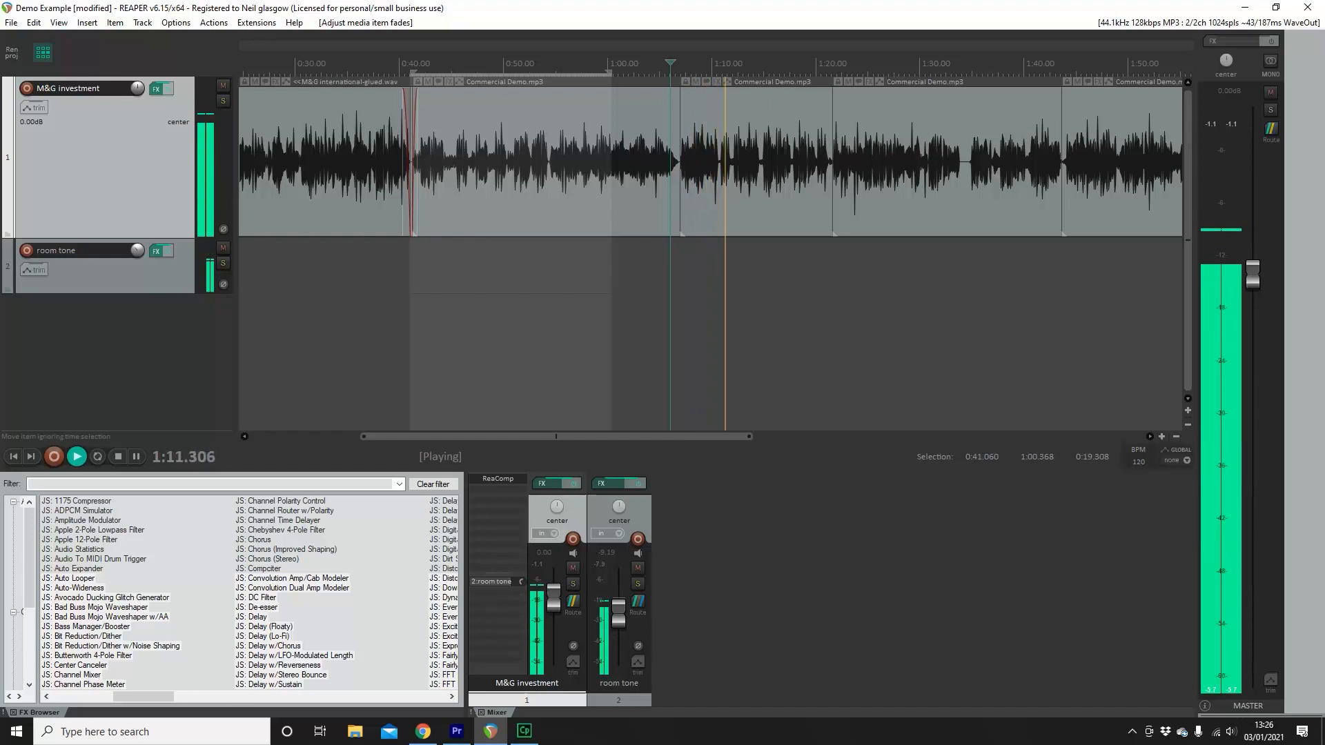
pyautogui.click(833, 66)
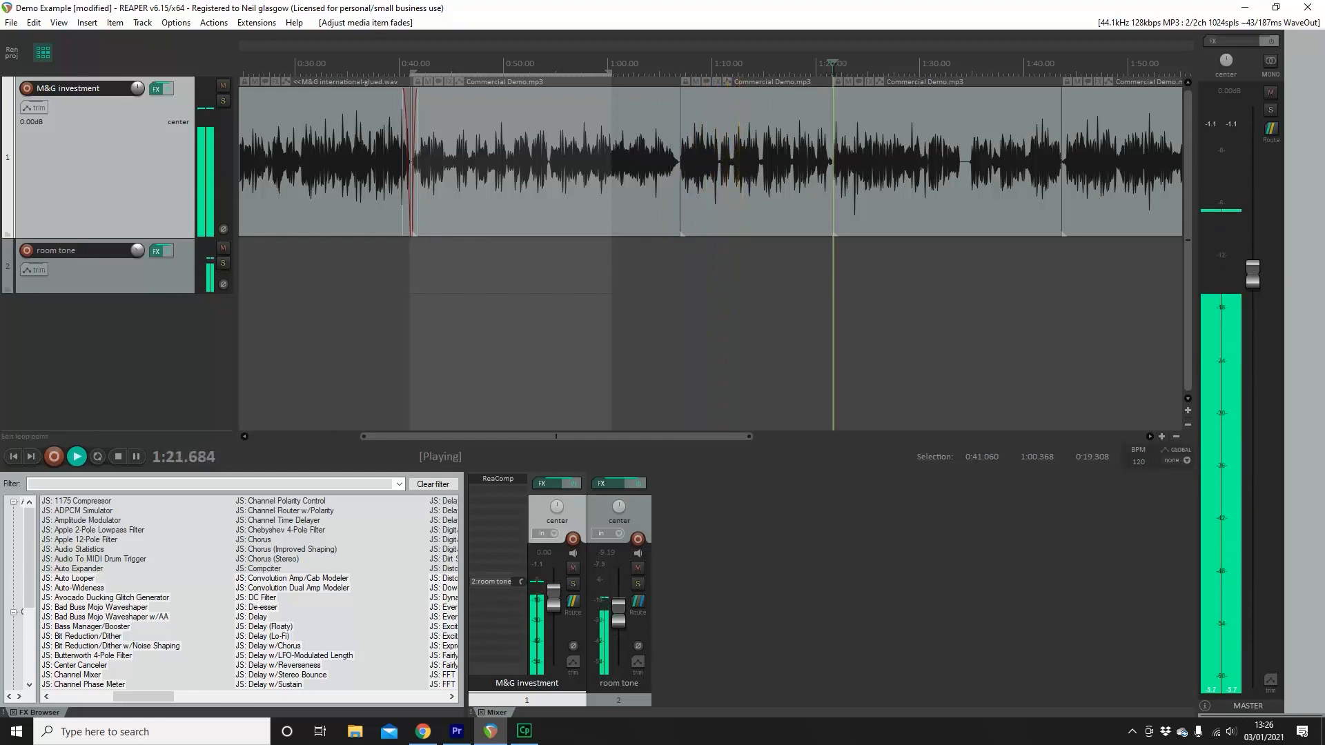
pyautogui.moveTo(657, 436); pyautogui.dragTo(775, 435)
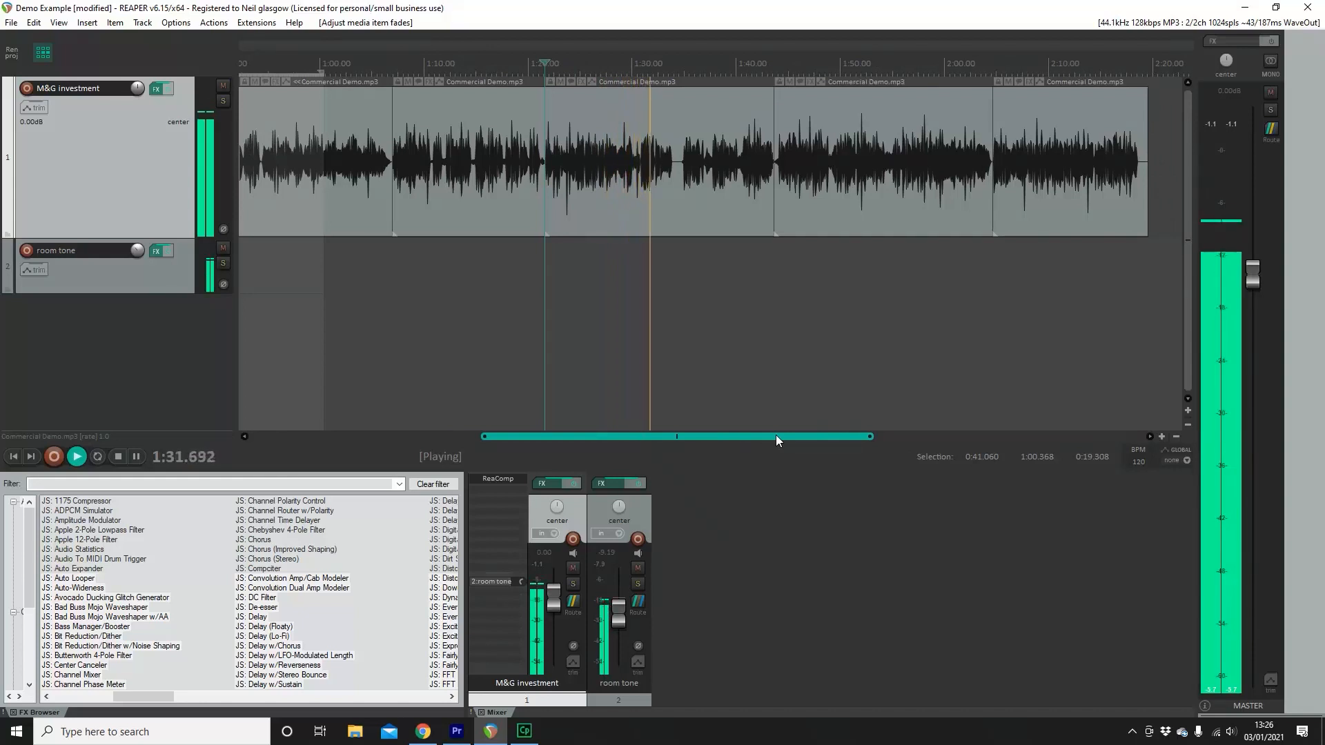
pyautogui.moveTo(776, 435); pyautogui.dragTo(785, 435)
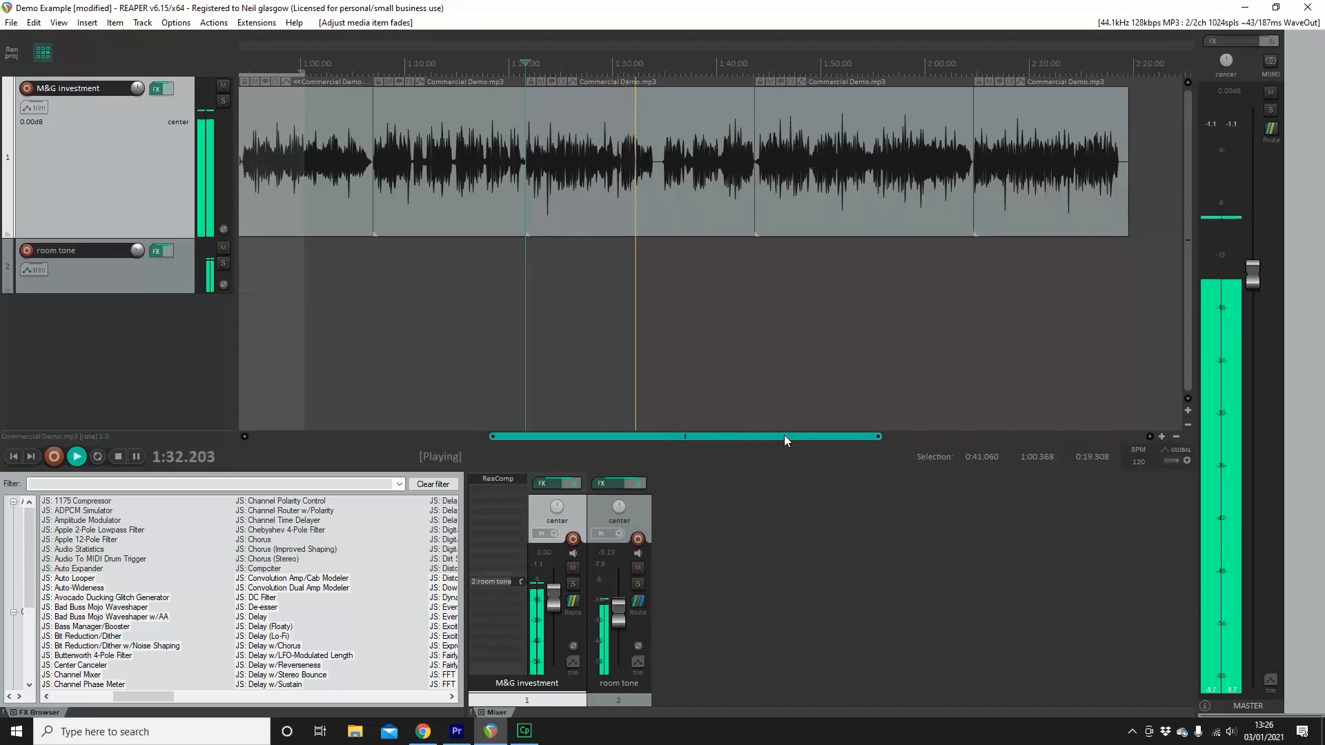
pyautogui.click(122, 453)
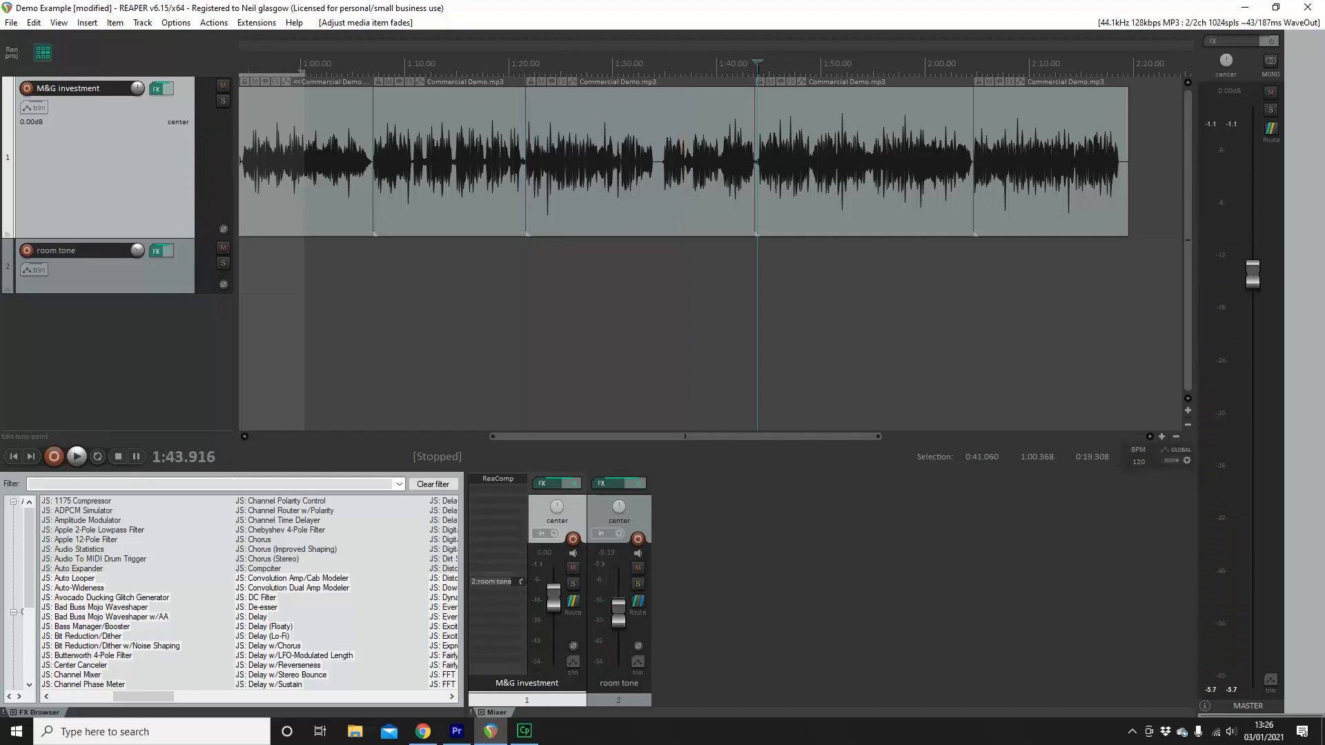
# Play the fifth clip from 1:43.916, compare it with the third clip's opening, and play the last clip from its start.
pyautogui.click(78, 456)
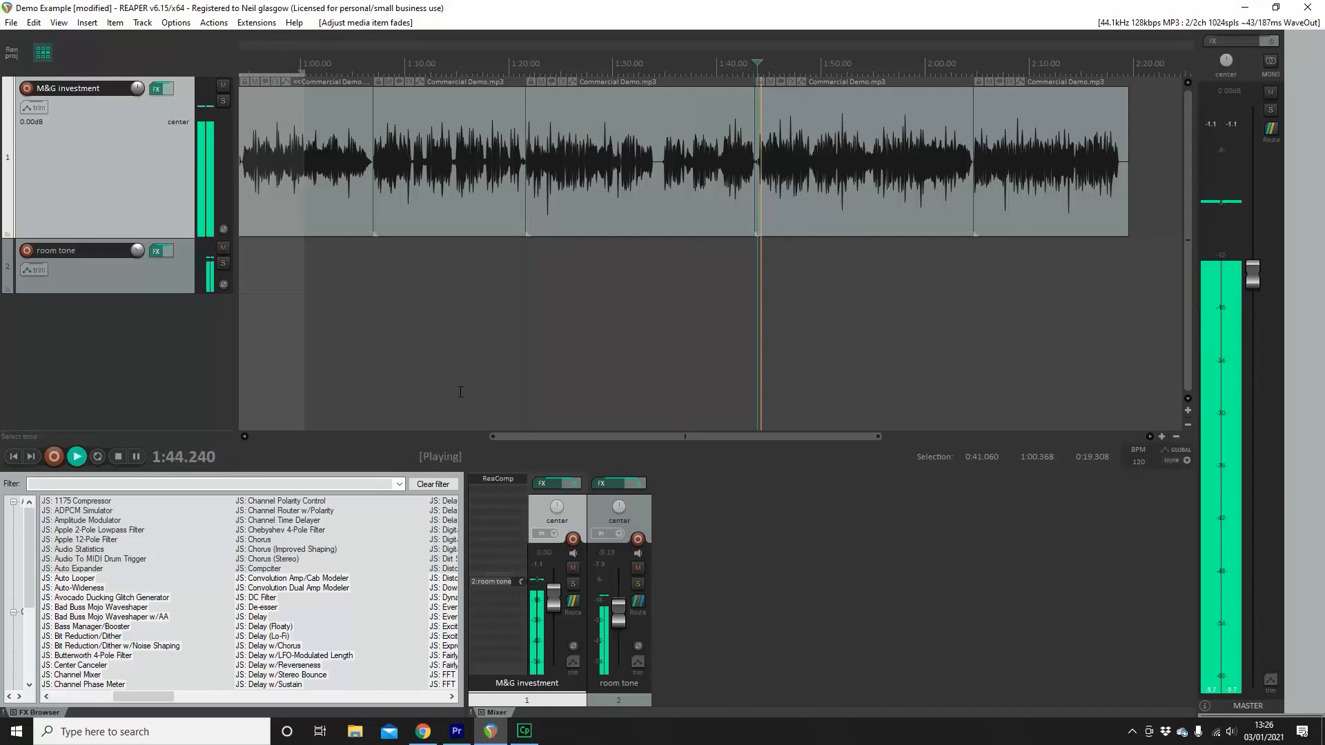
pyautogui.moveTo(617, 438); pyautogui.dragTo(642, 439)
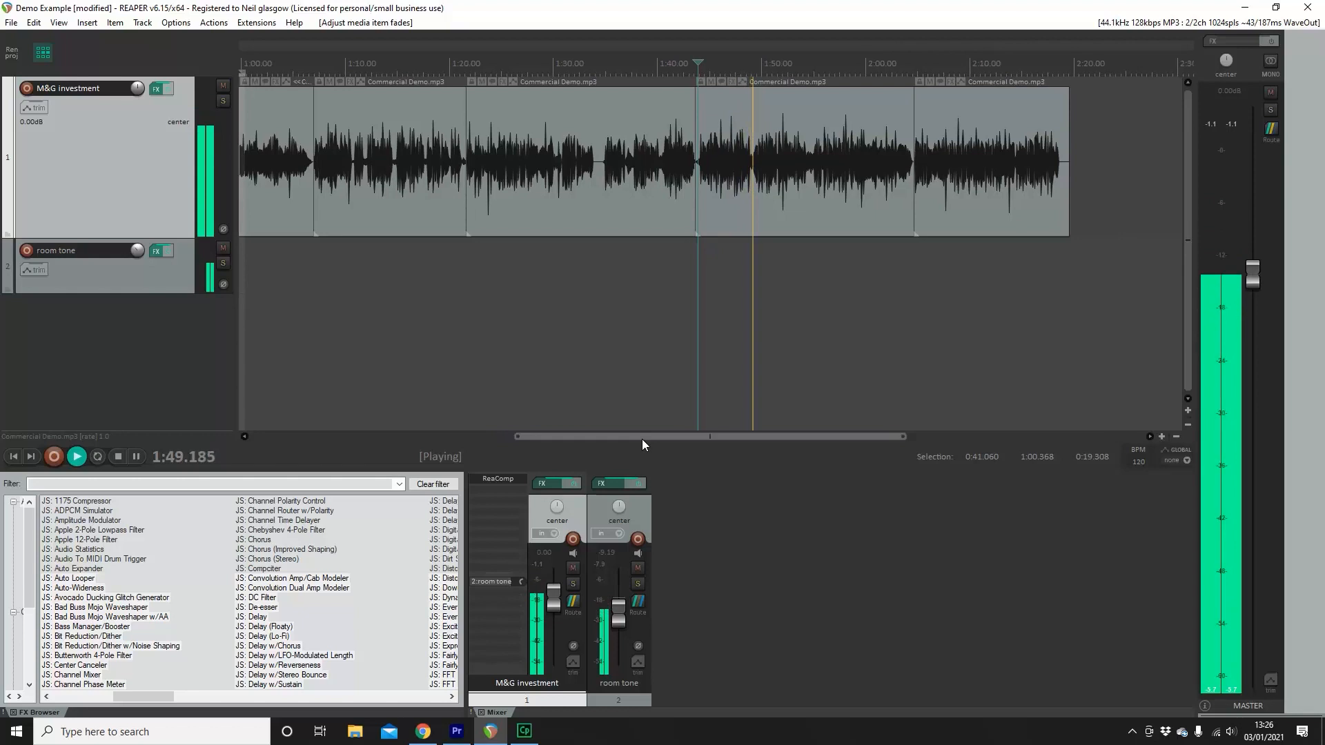
pyautogui.click(316, 65)
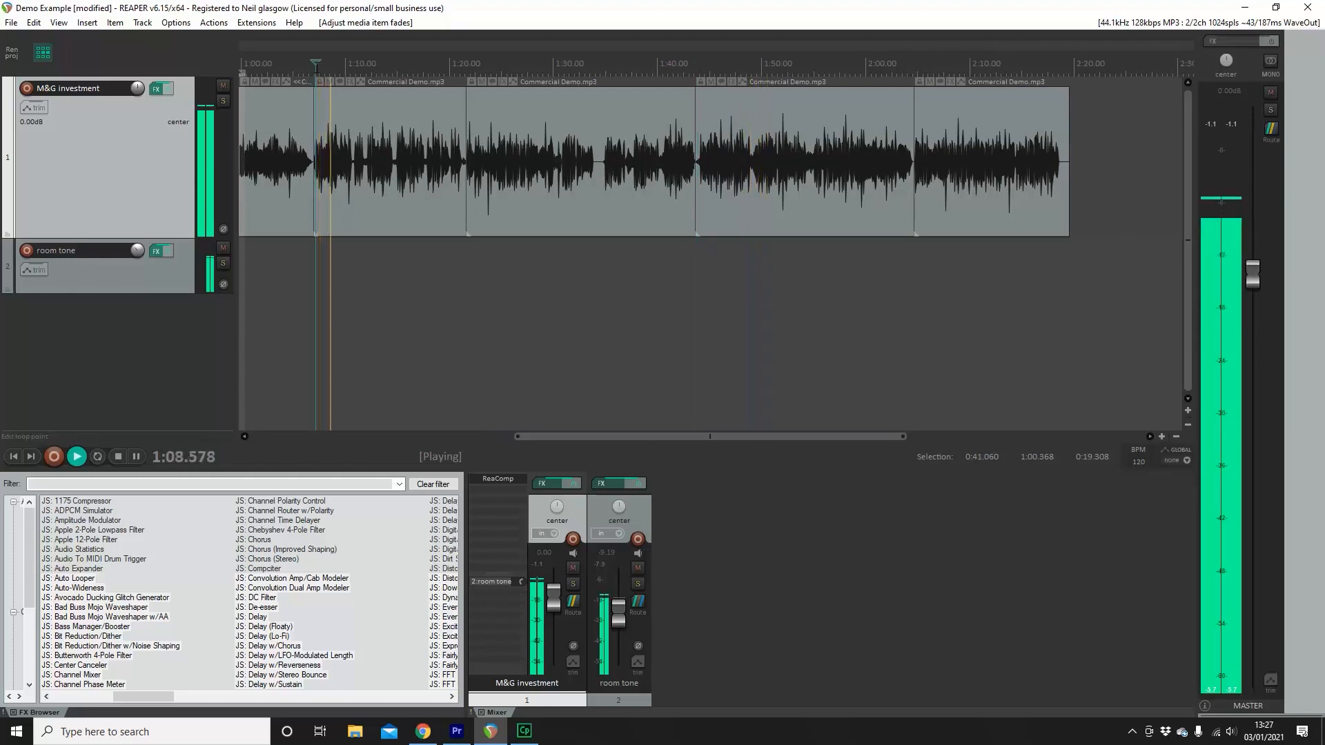
pyautogui.click(696, 65)
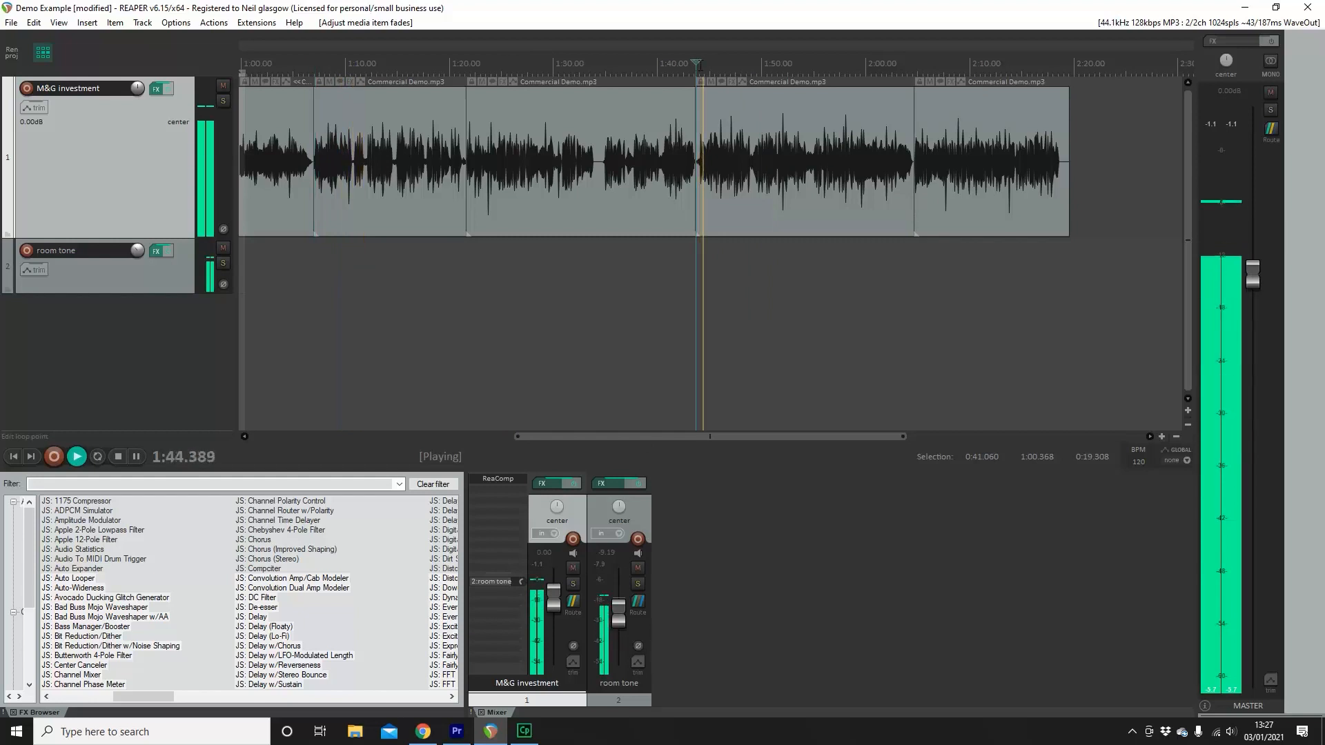
pyautogui.click(114, 457)
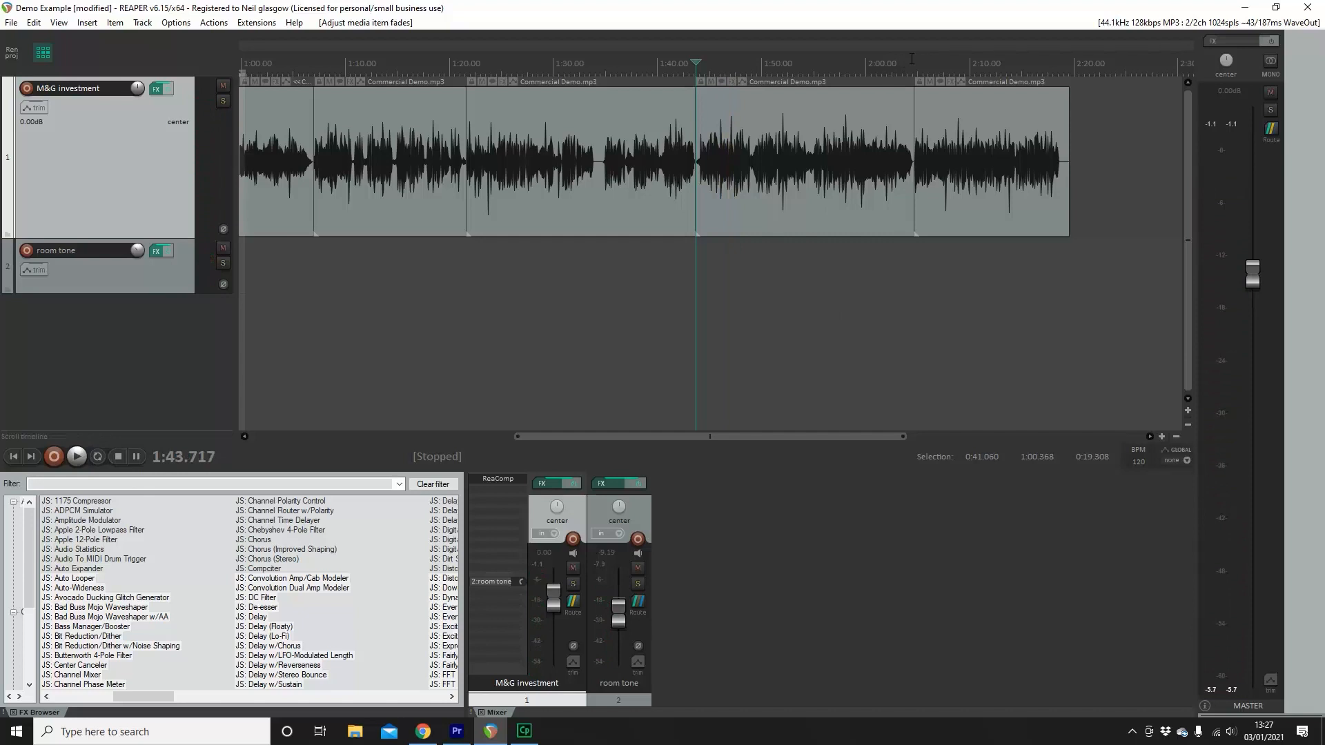
pyautogui.click(76, 457)
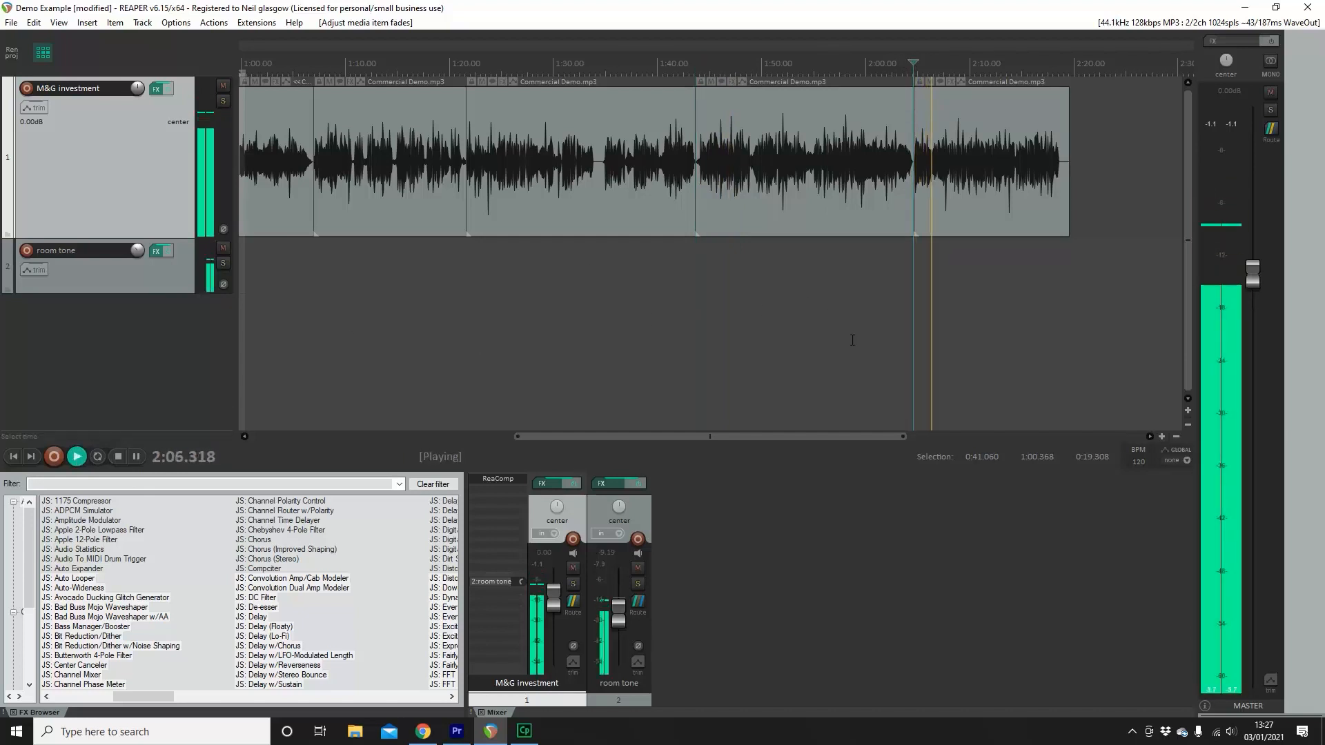
pyautogui.click(119, 455)
# Delete the third clip, starting at about 1:07, so the following clips close the gap.
pyautogui.press('Home')
pyautogui.click(980, 116)
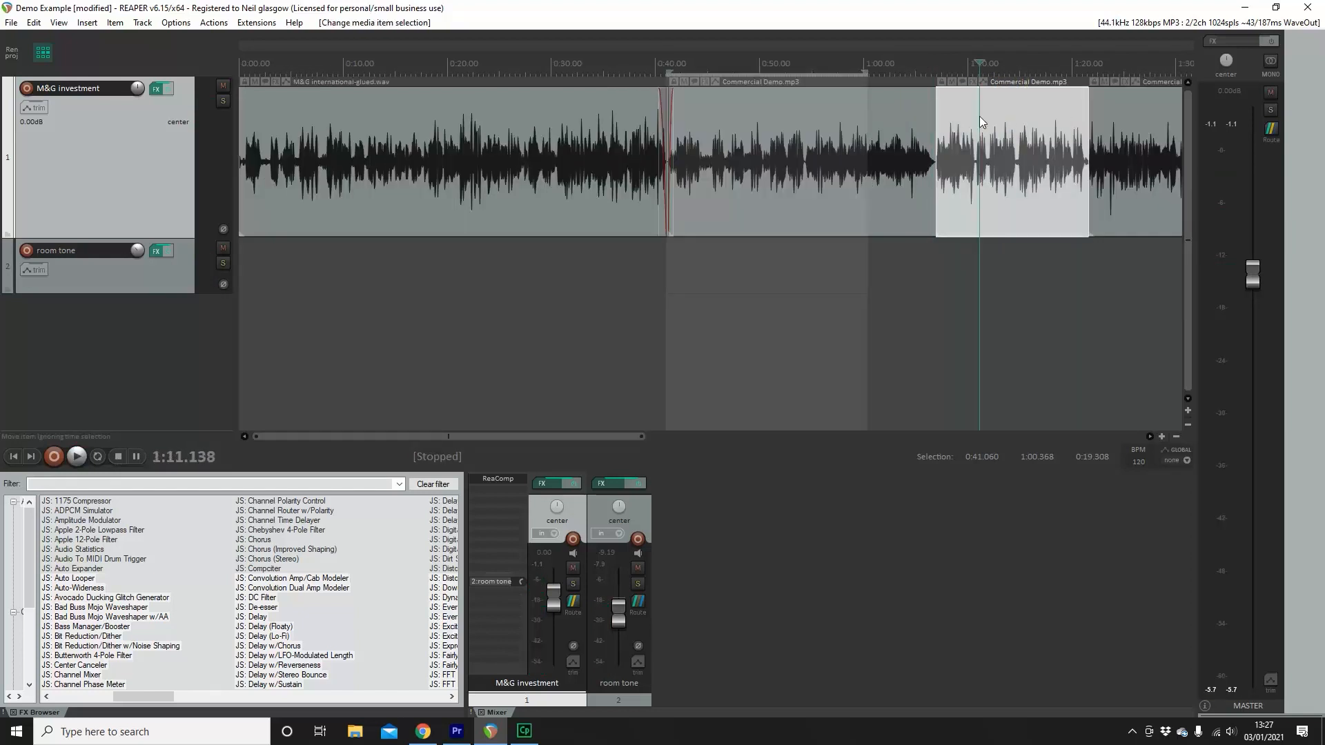
pyautogui.press('Delete')
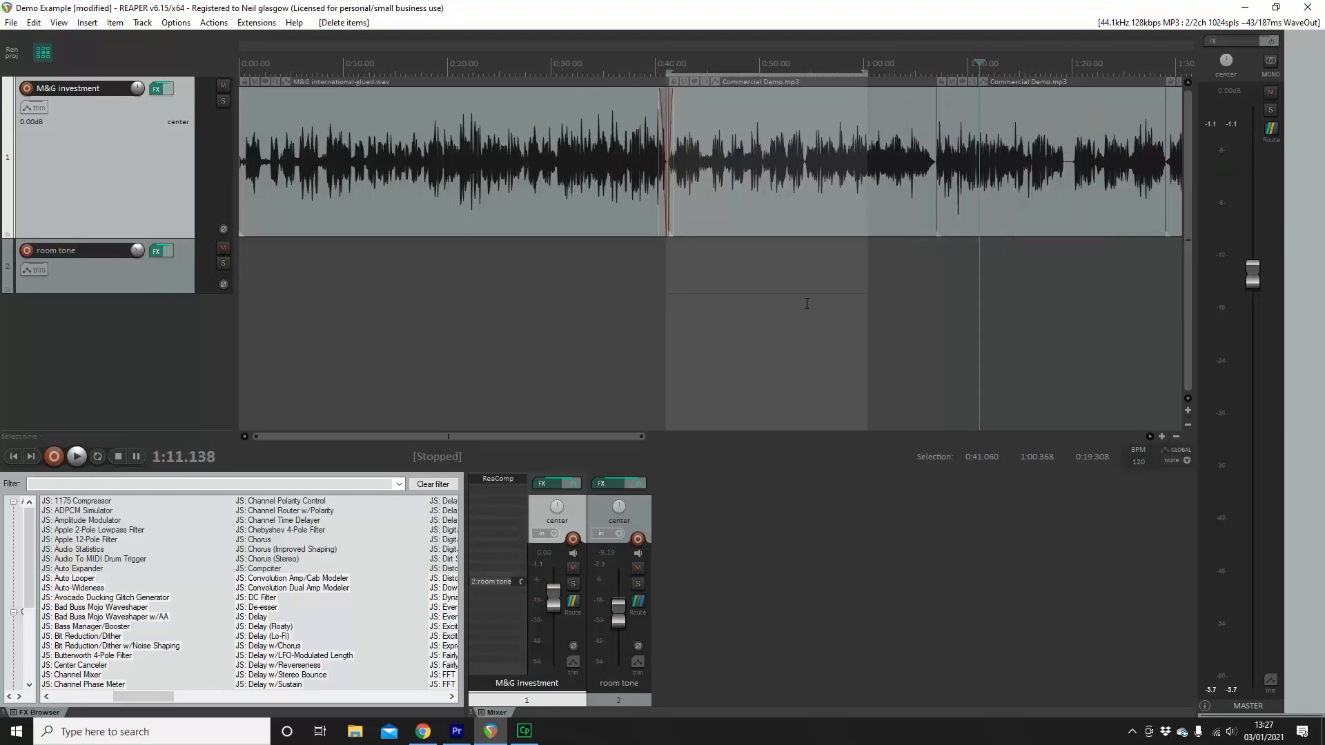
# Play the second-to-last clip from about 1:33.5 and delete it so the final clip closes the gap.
pyautogui.moveTo(555, 441); pyautogui.dragTo(709, 437)
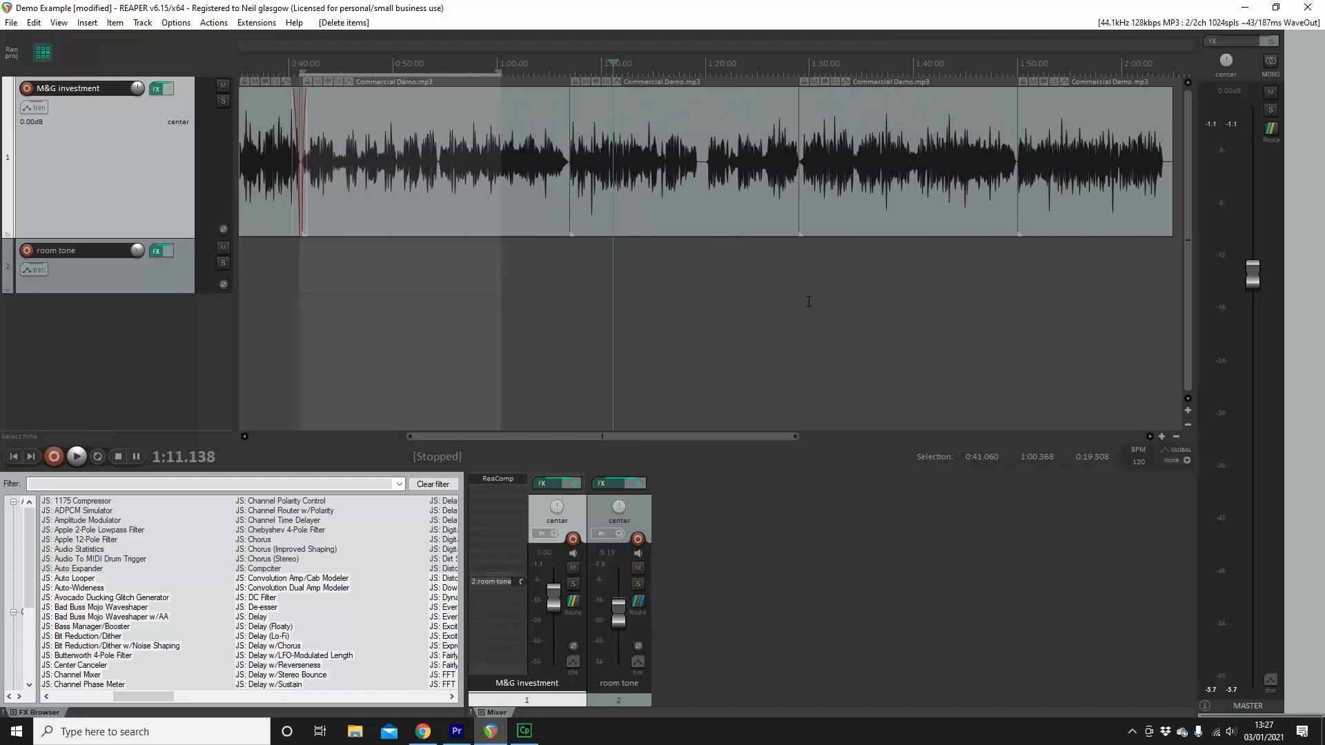
pyautogui.click(847, 170)
pyautogui.press('space')
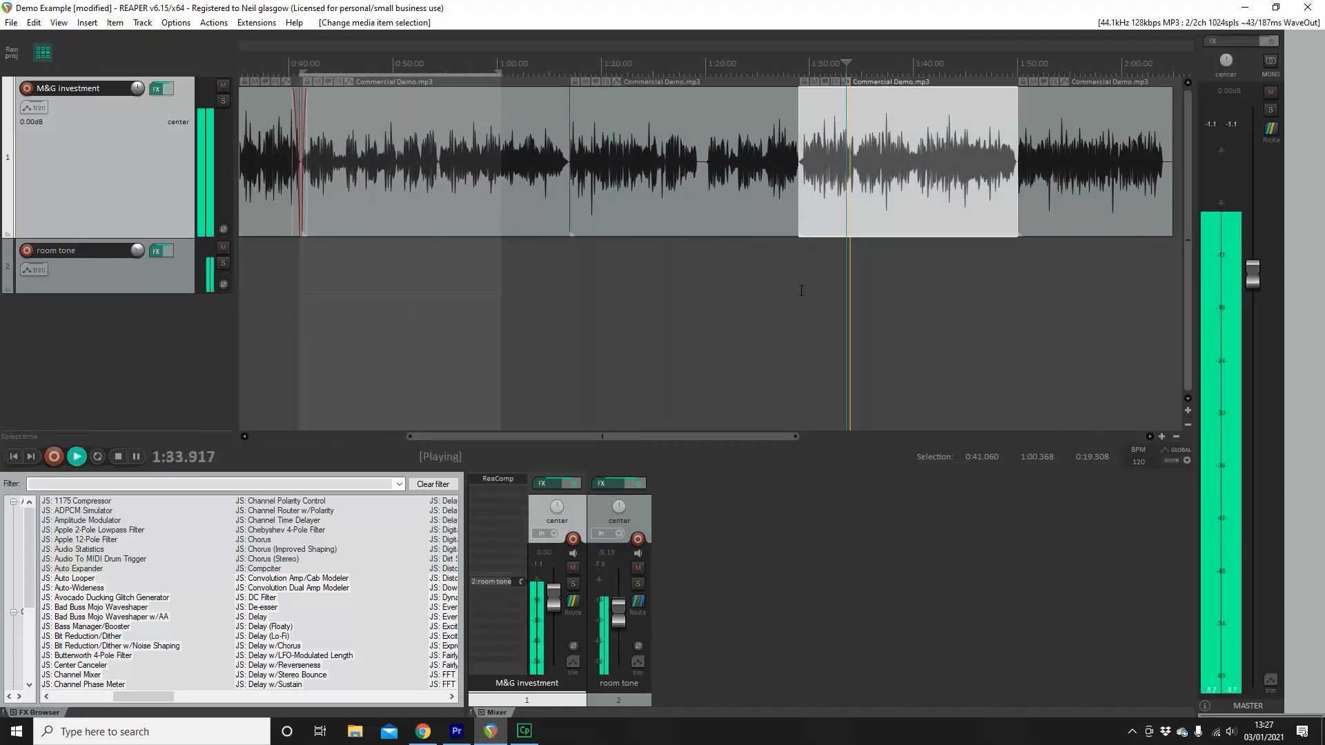
pyautogui.press('Delete')
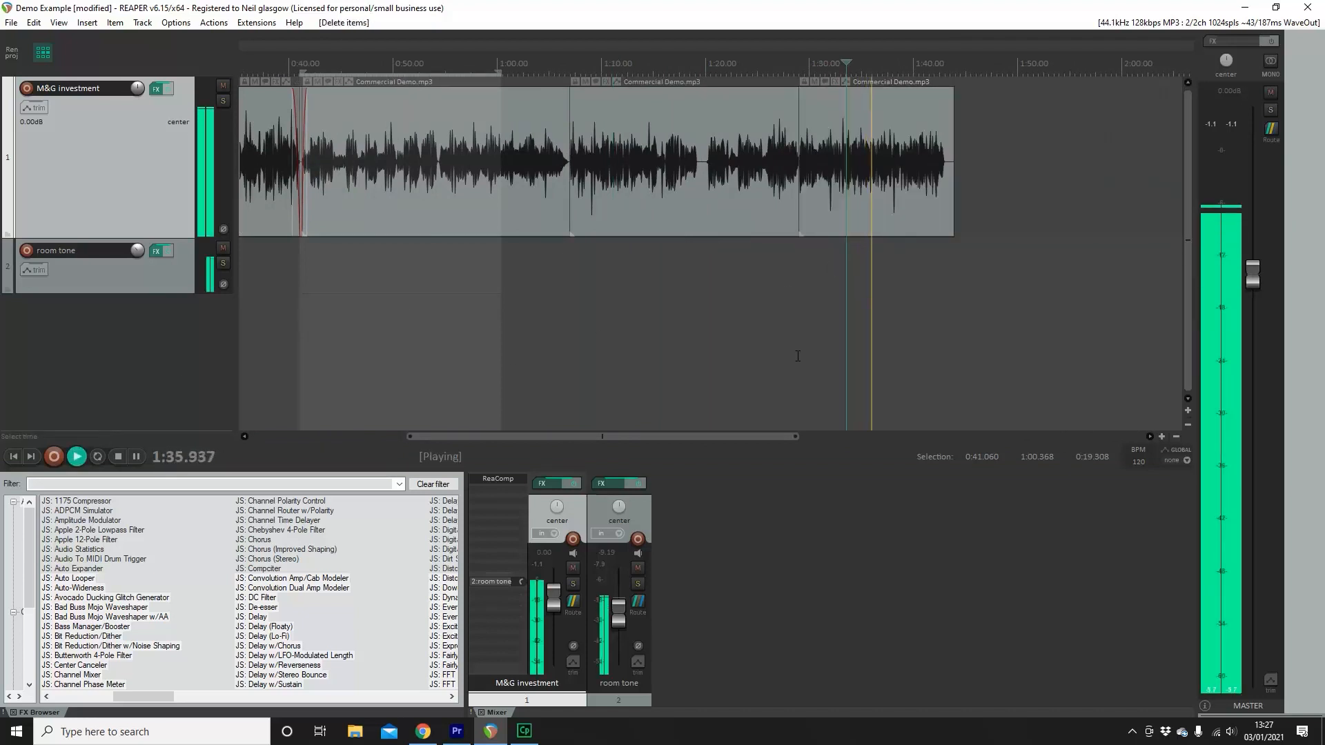
# Trim the silent tail from the end of the last clip and stop playback.
pyautogui.moveTo(738, 438); pyautogui.dragTo(709, 441)
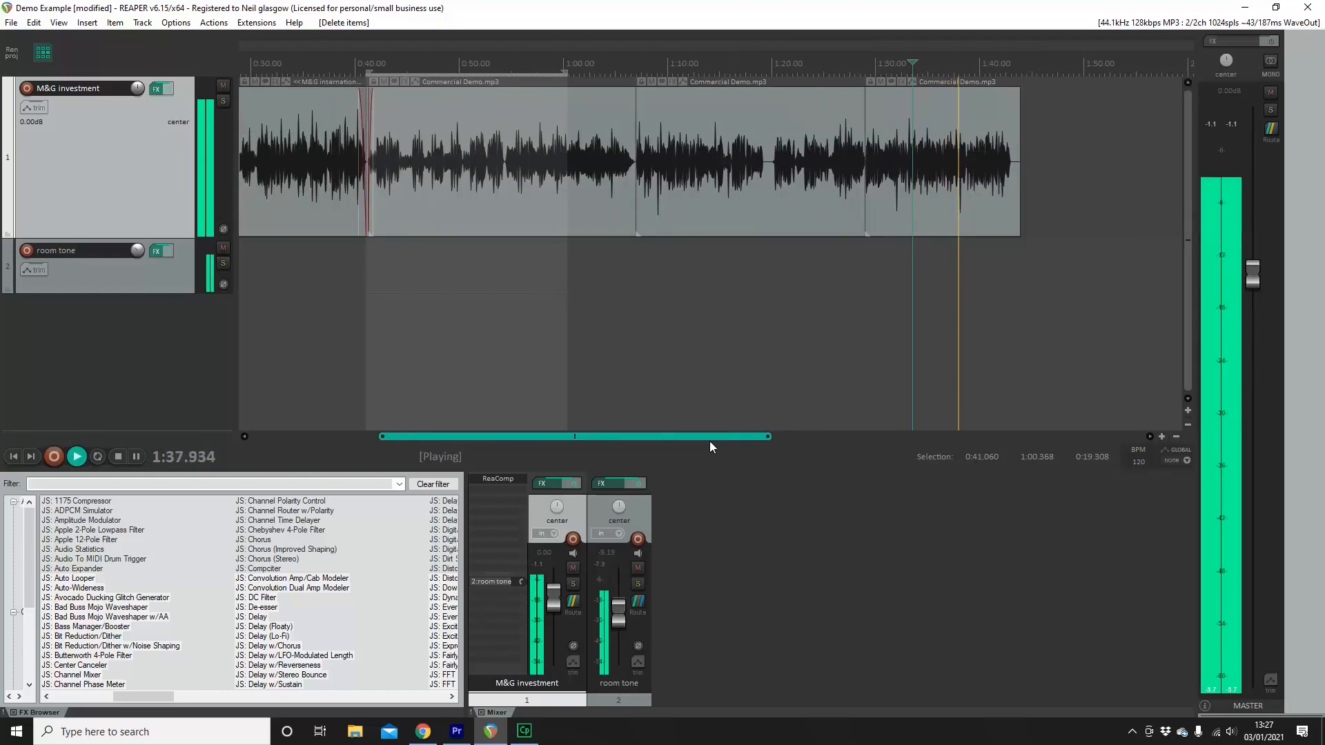
pyautogui.moveTo(1020, 104); pyautogui.dragTo(1011, 104)
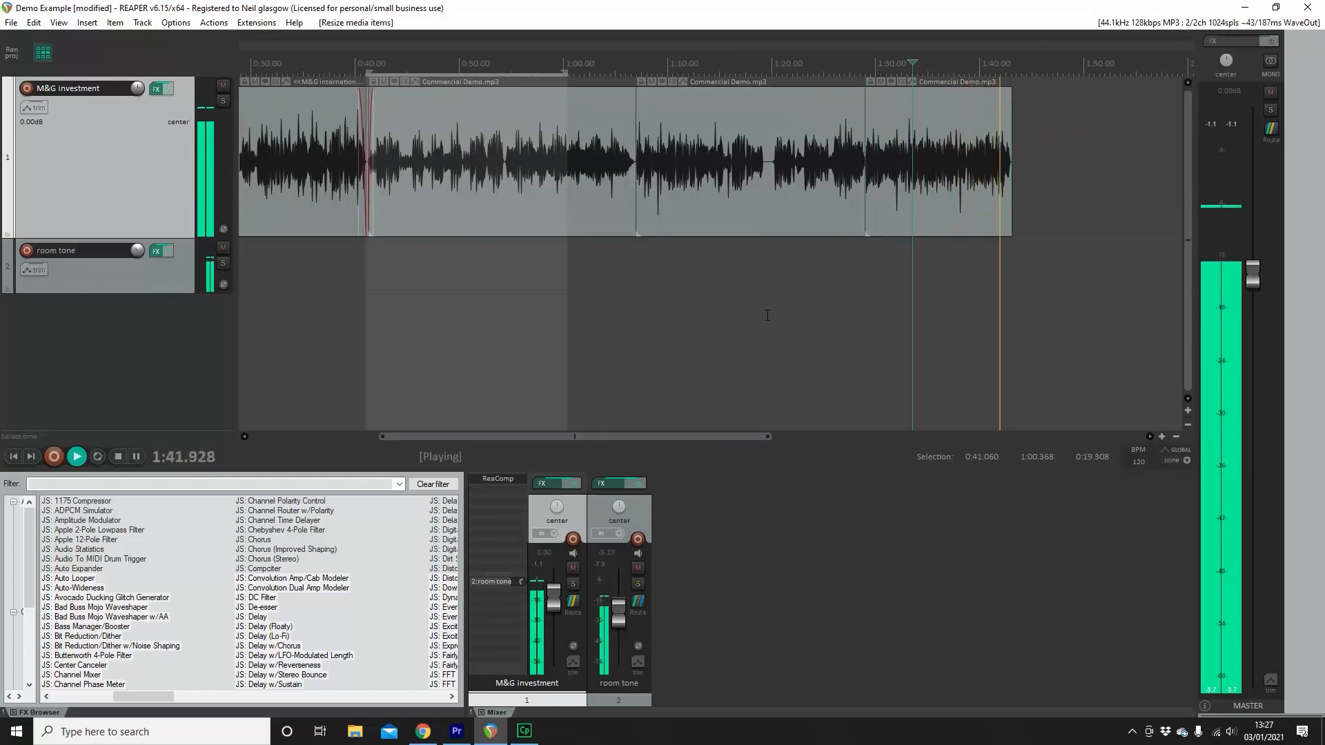
pyautogui.click(120, 457)
# Add fade-outs and fade-ins at the joins between the second and third clips and the third and last clips.
pyautogui.moveTo(559, 436); pyautogui.dragTo(433, 441)
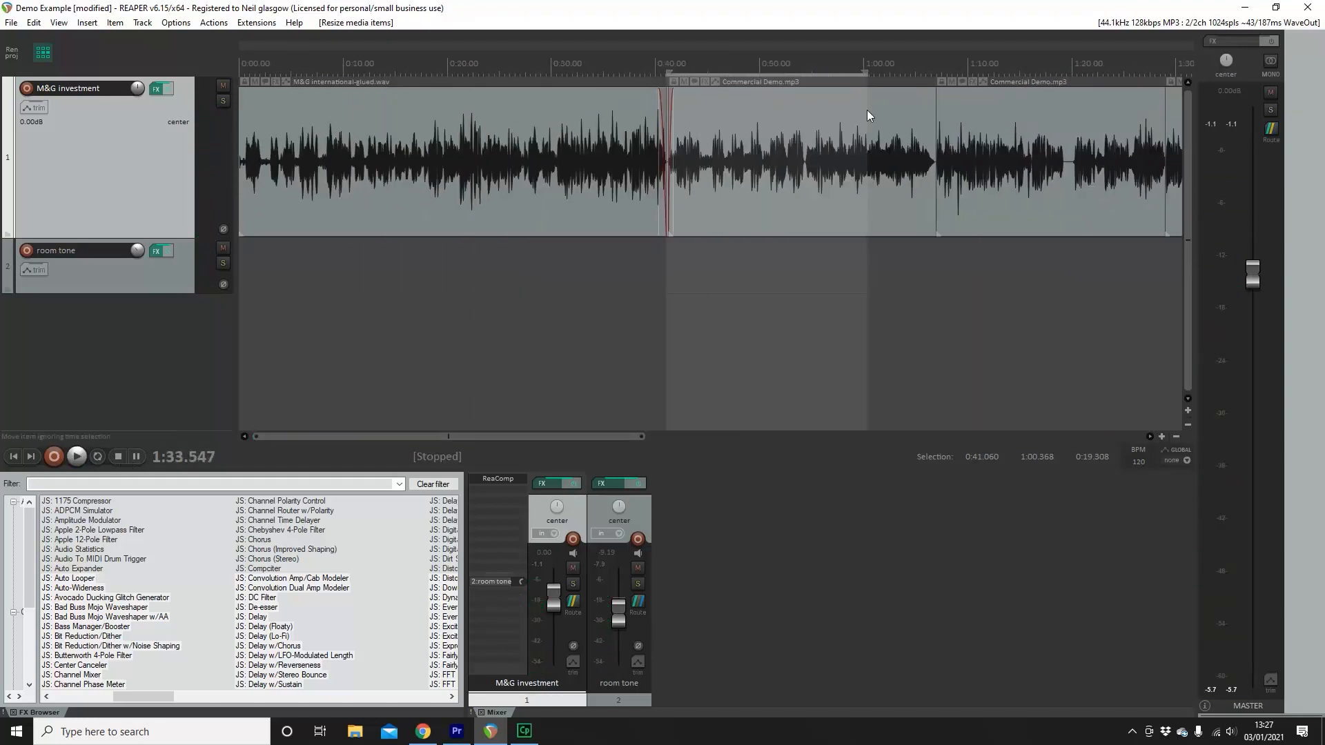
pyautogui.moveTo(936, 92)
pyautogui.mouseDown()
pyautogui.moveTo(924, 91)
pyautogui.moveTo(946, 96)
pyautogui.mouseUp()
pyautogui.moveTo(536, 441); pyautogui.dragTo(689, 438)
pyautogui.moveTo(815, 235); pyautogui.dragTo(818, 235)
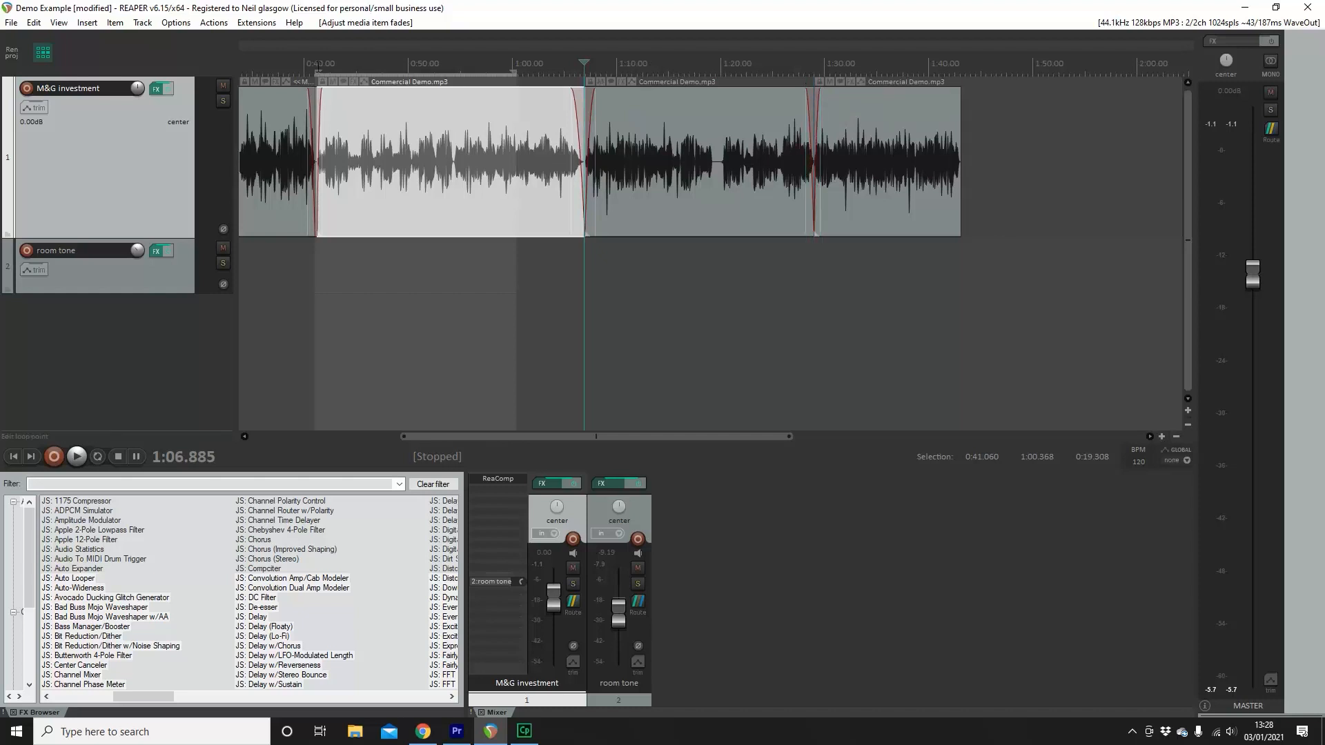
# Play from 0:39.845 across the first join and through the second clip to about 0:58, and stop.
pyautogui.moveTo(521, 436); pyautogui.dragTo(410, 437)
pyautogui.click(563, 80)
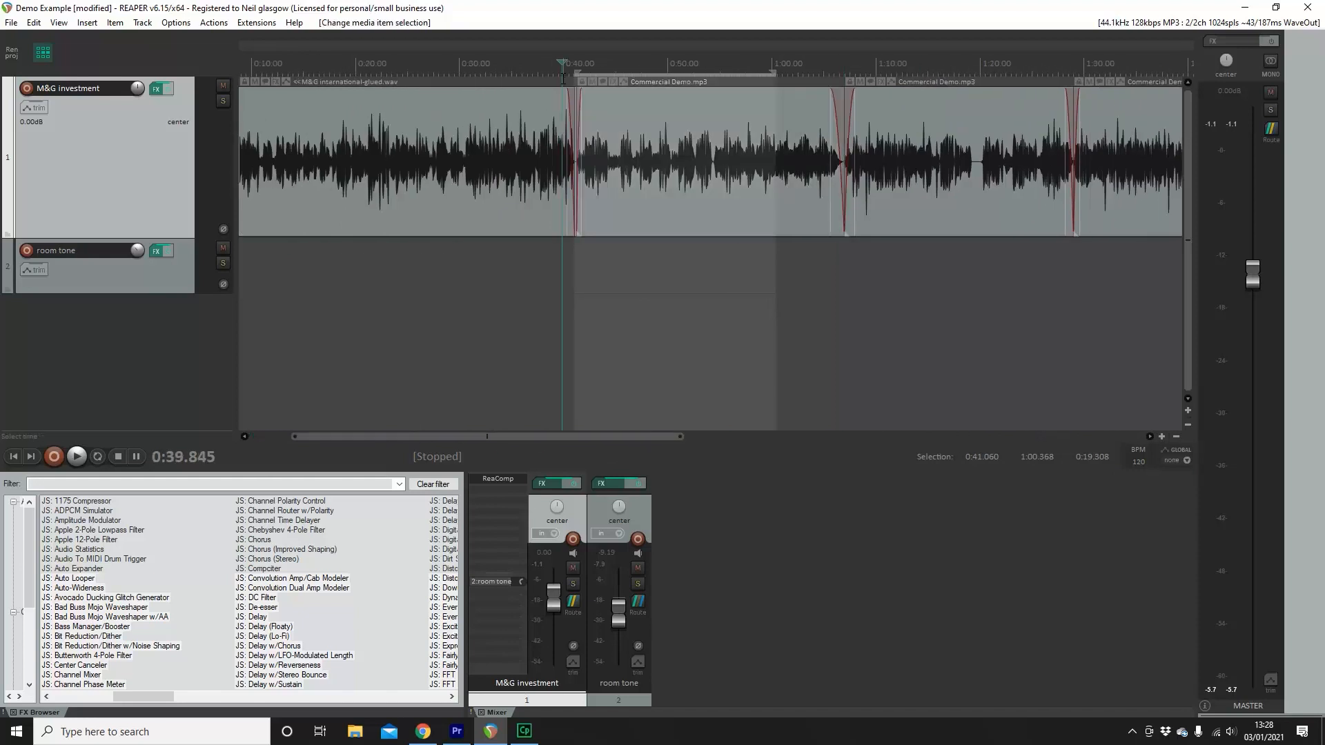
pyautogui.click(76, 456)
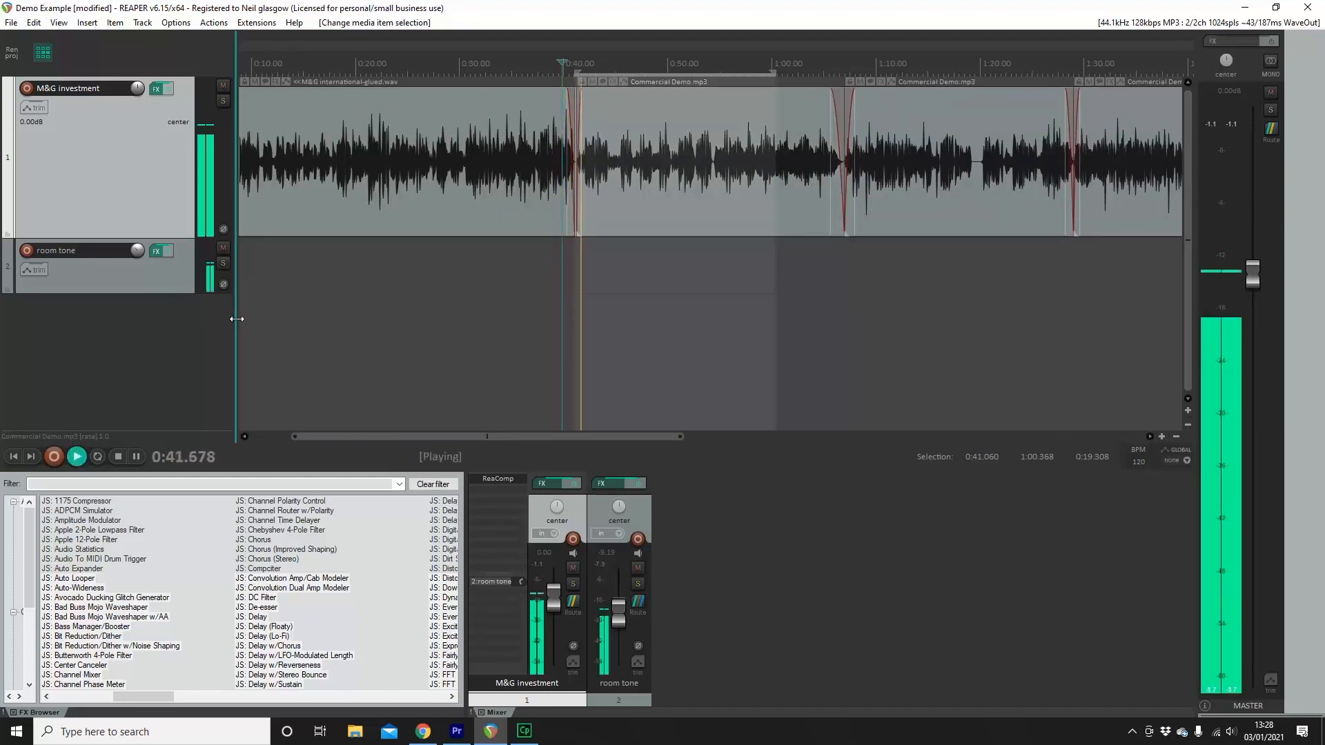
pyautogui.moveTo(505, 435); pyautogui.dragTo(539, 436)
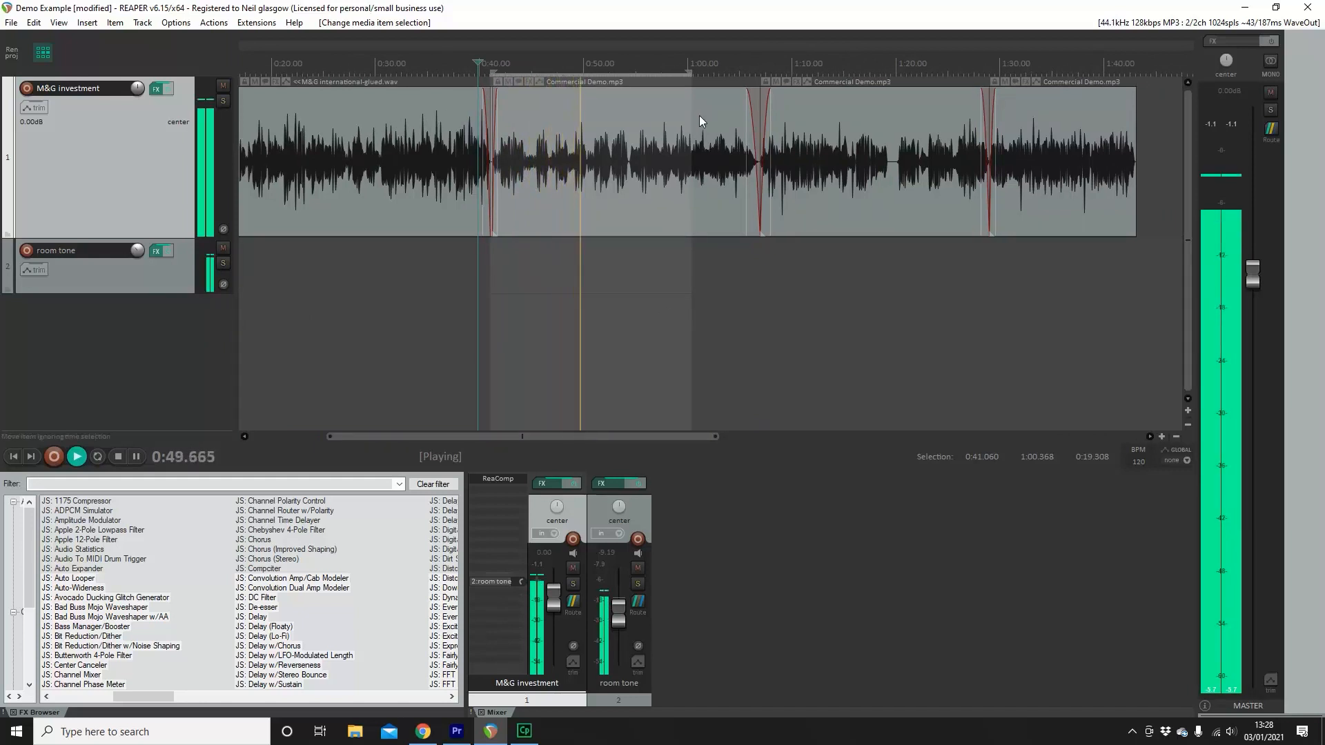
pyautogui.scroll(2, 700, 115)
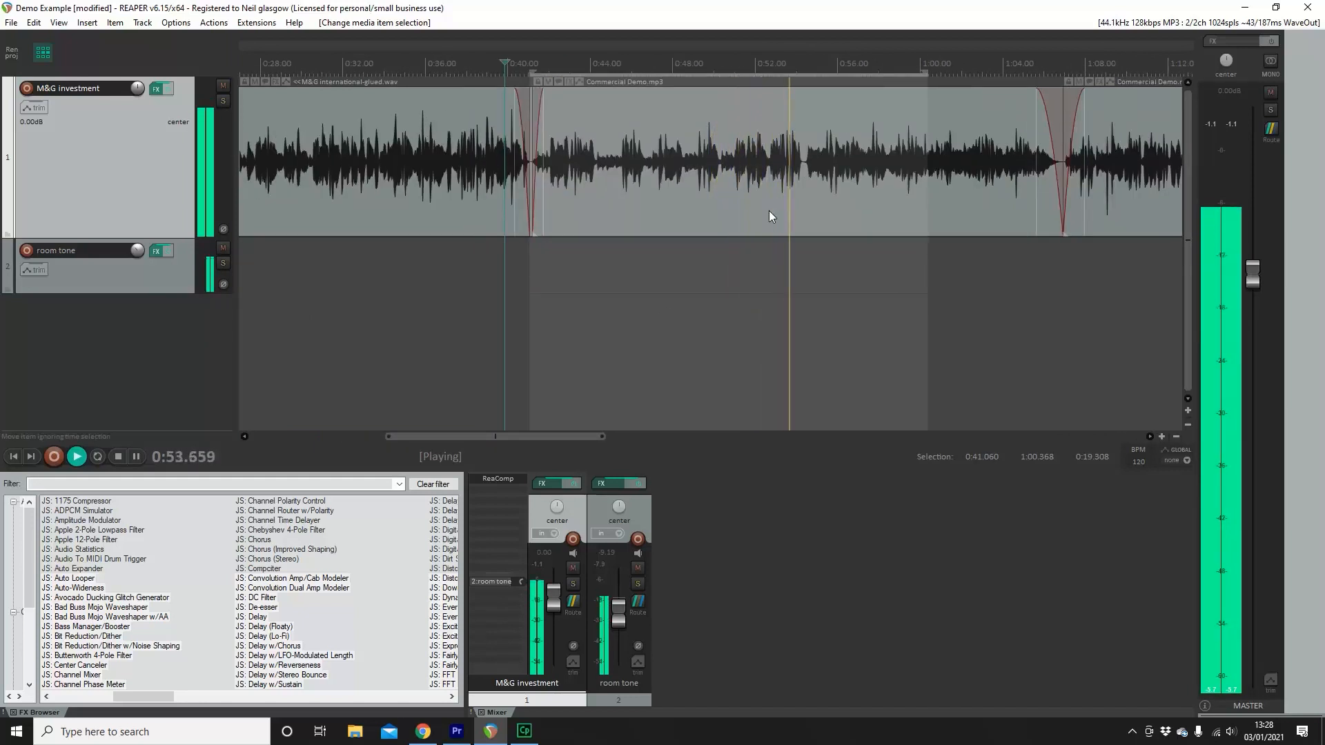
pyautogui.moveTo(550, 437); pyautogui.dragTo(607, 437)
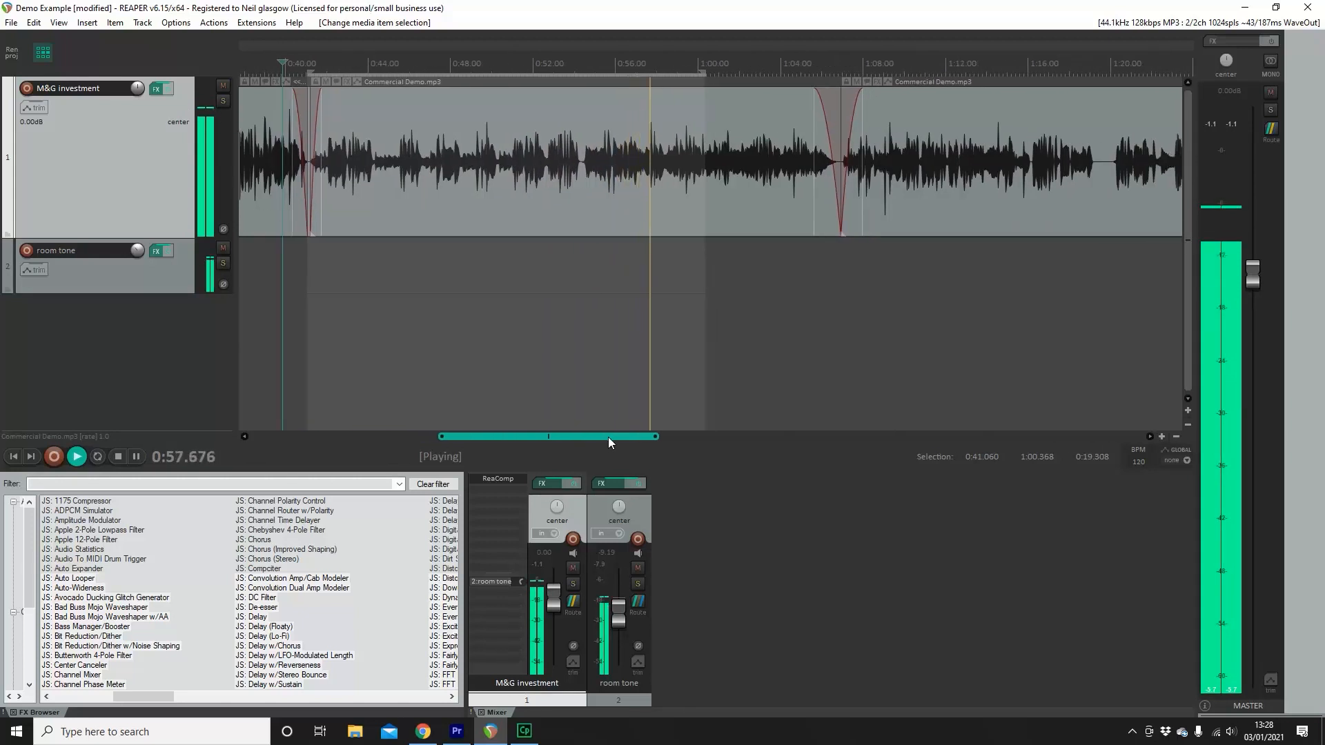
pyautogui.click(119, 456)
# Audition the second clip around 1:02.041 and from 1:00.857 to find an earlier point to cut it.
pyautogui.click(693, 101)
pyautogui.scroll(4, 693, 104)
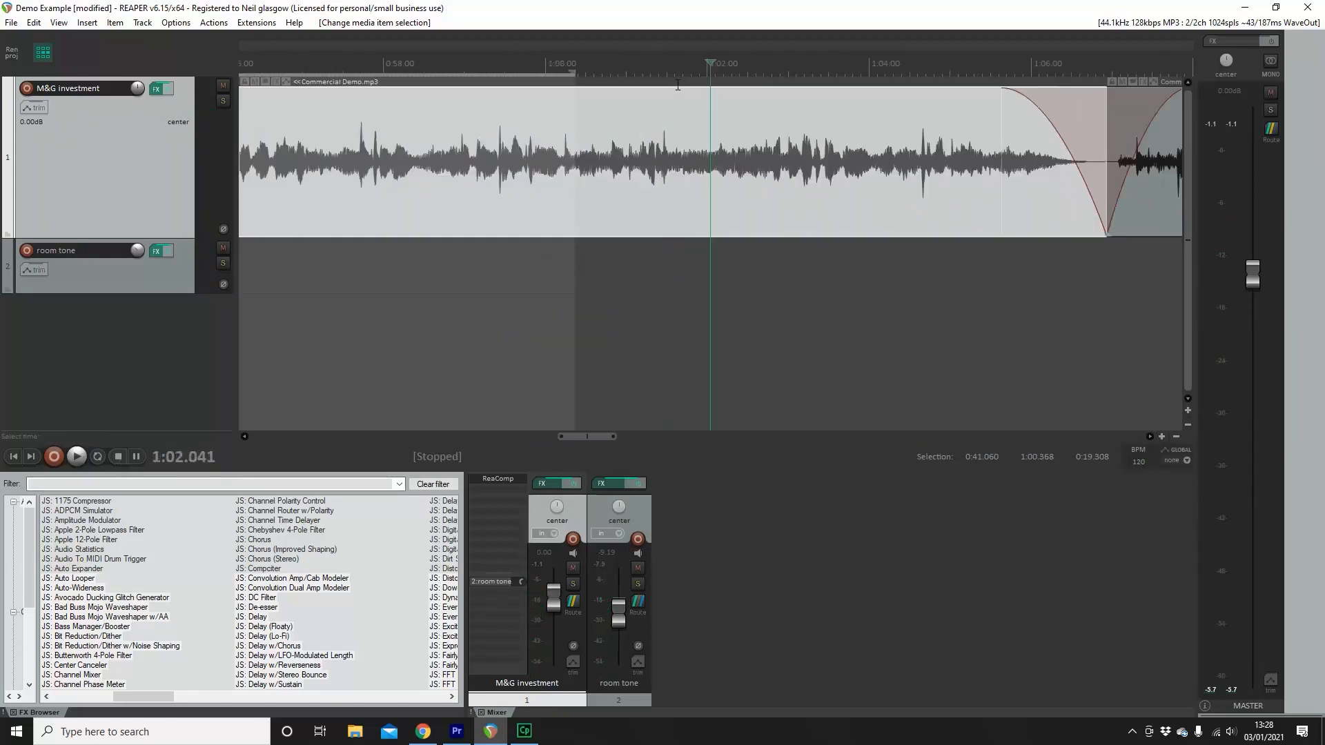
pyautogui.click(666, 297)
pyautogui.click(77, 457)
pyautogui.click(116, 455)
pyautogui.click(614, 68)
pyautogui.click(77, 456)
pyautogui.click(119, 456)
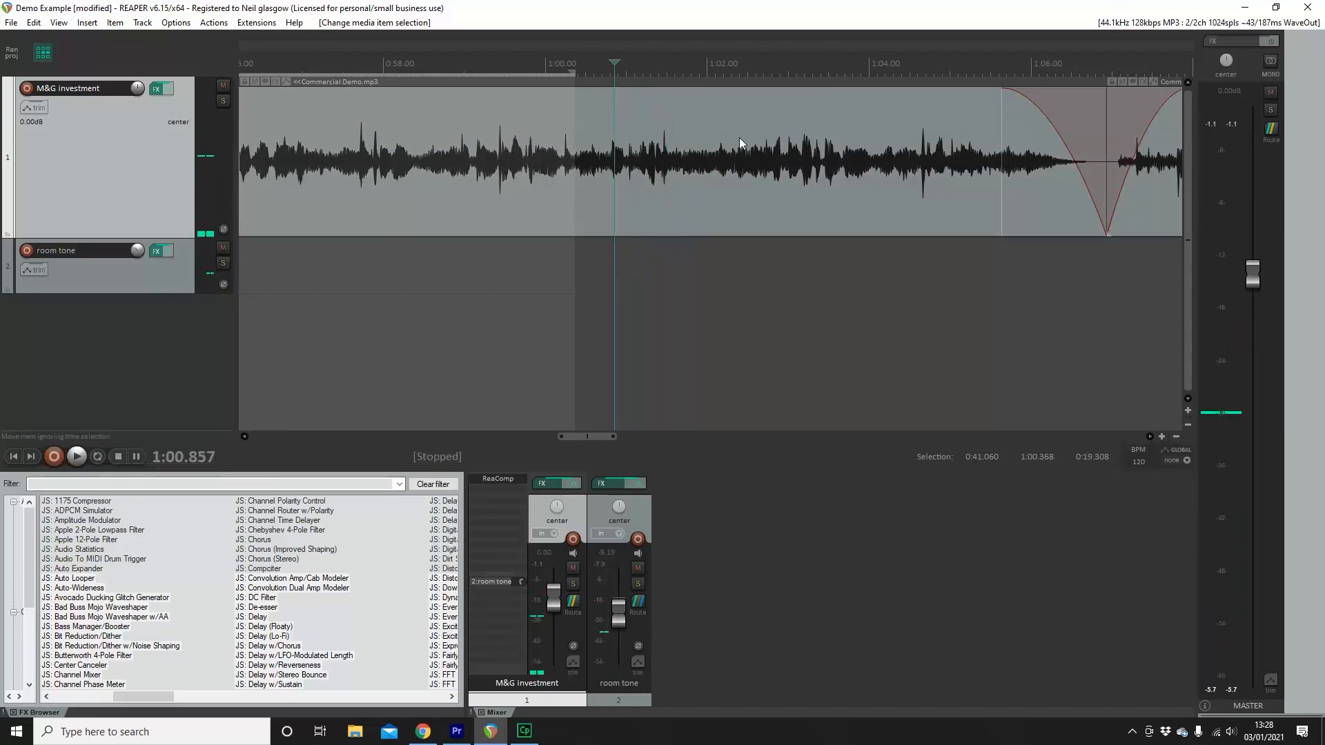
# Split the second clip at 1:01.715 and delete its remaining tail so the next clip closes the gap.
pyautogui.click(684, 160)
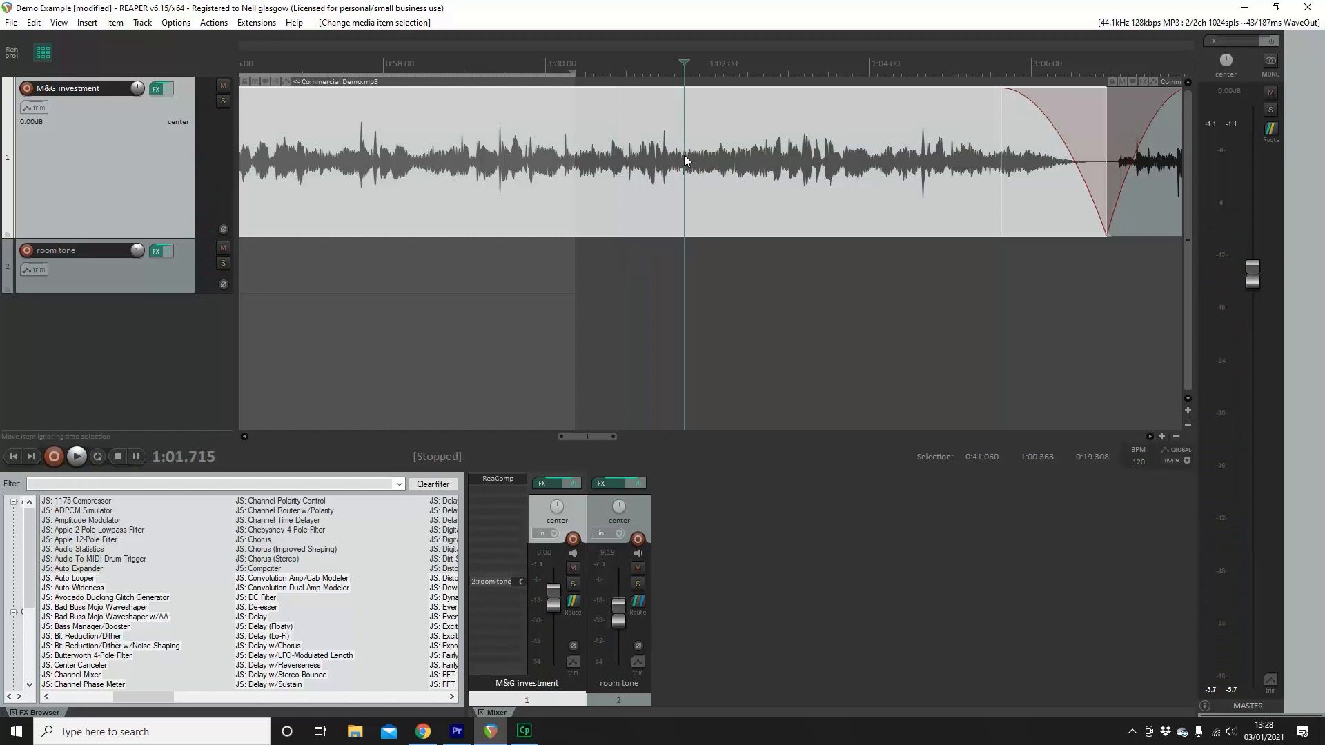
pyautogui.press('s')
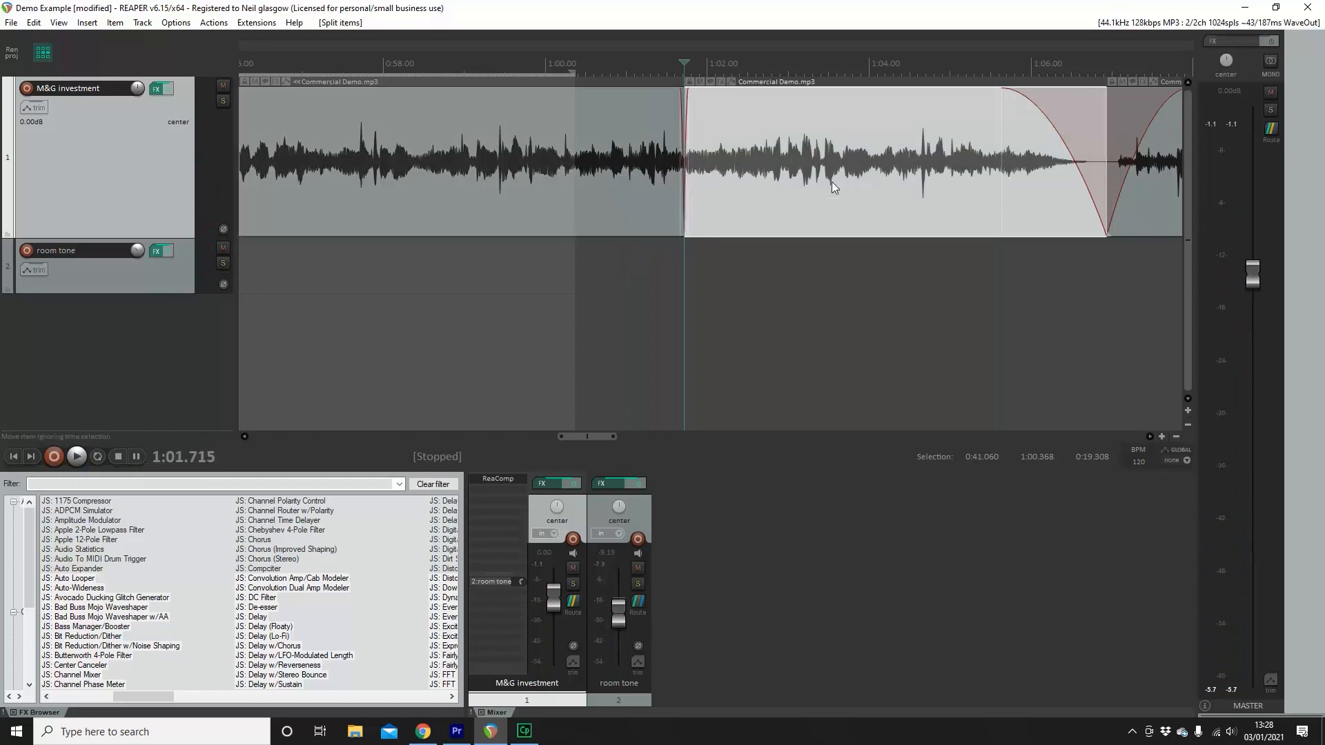
pyautogui.click(887, 199)
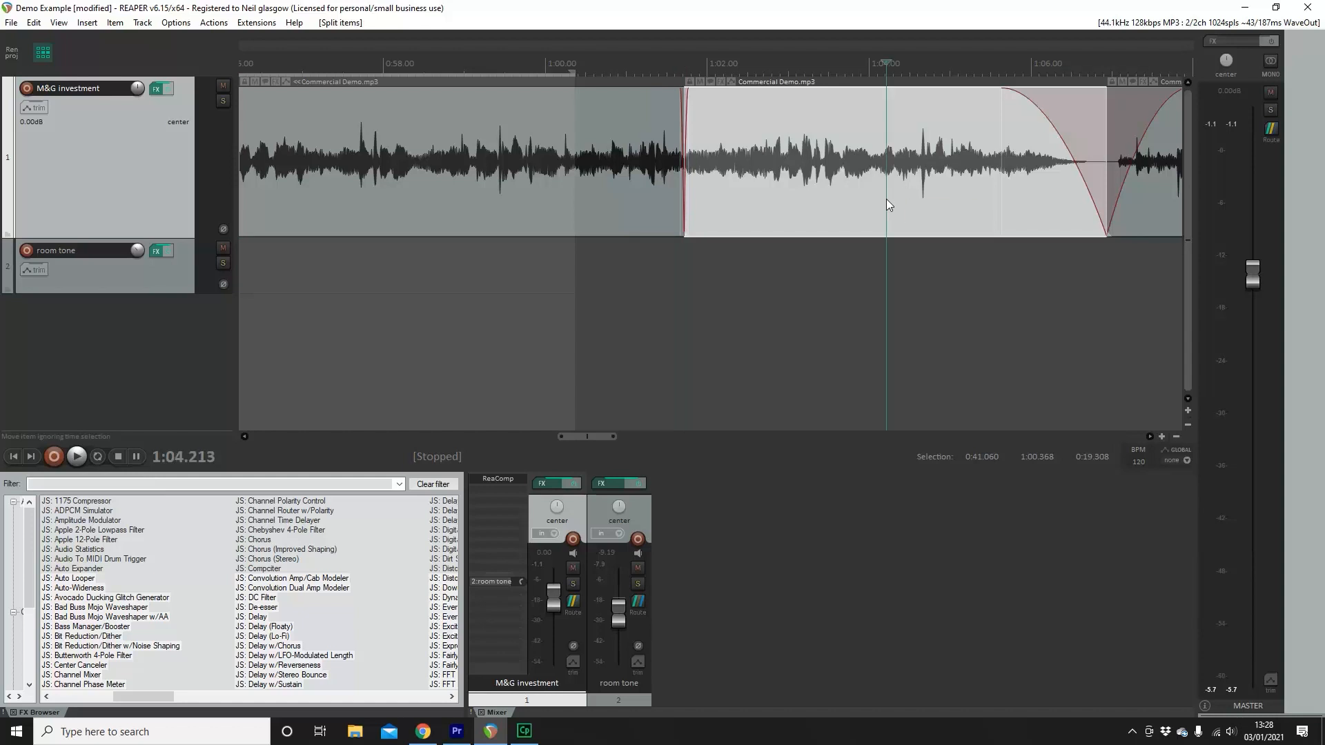
pyautogui.press('Delete')
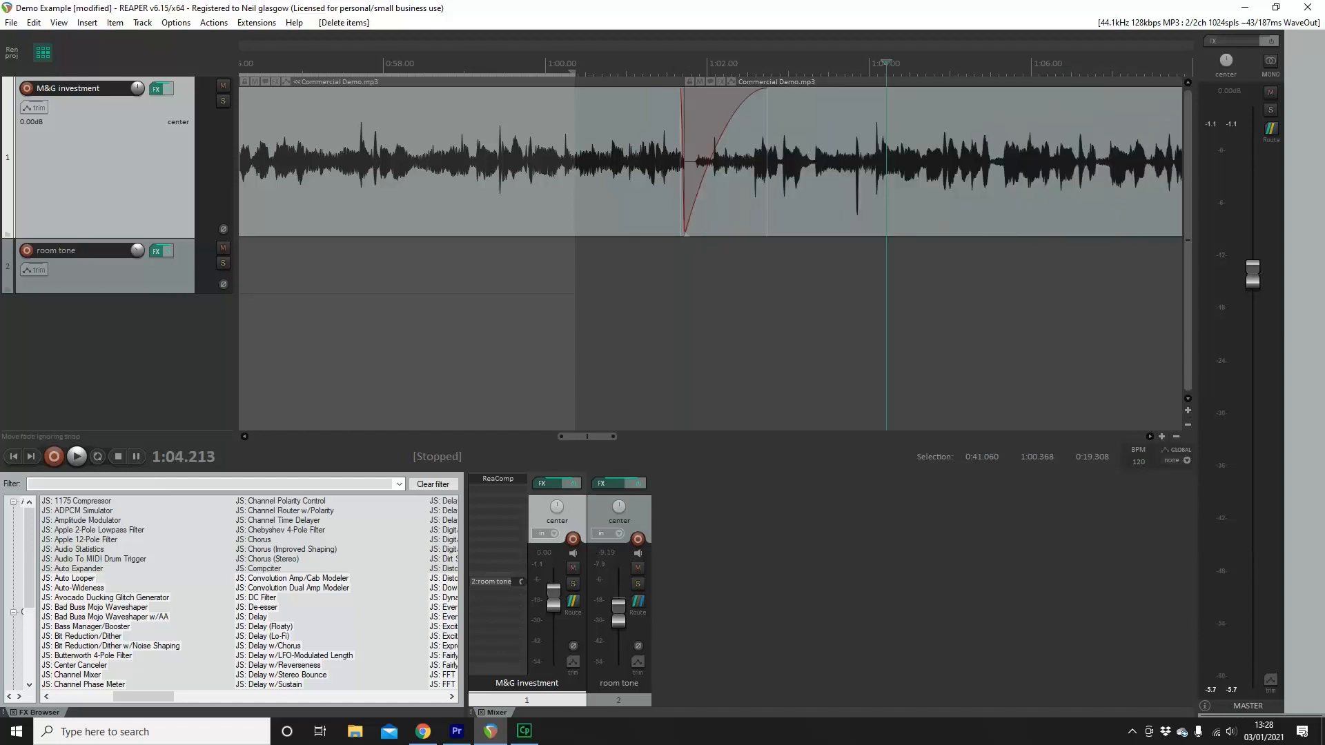
# Lengthen the shortened second clip's fade-out, shorten the next clip's fade-in, and place the edit cursor at 0:59.920 before the join.
pyautogui.moveTo(682, 93); pyautogui.dragTo(664, 94)
pyautogui.moveTo(767, 93); pyautogui.dragTo(720, 94)
pyautogui.click(538, 62)
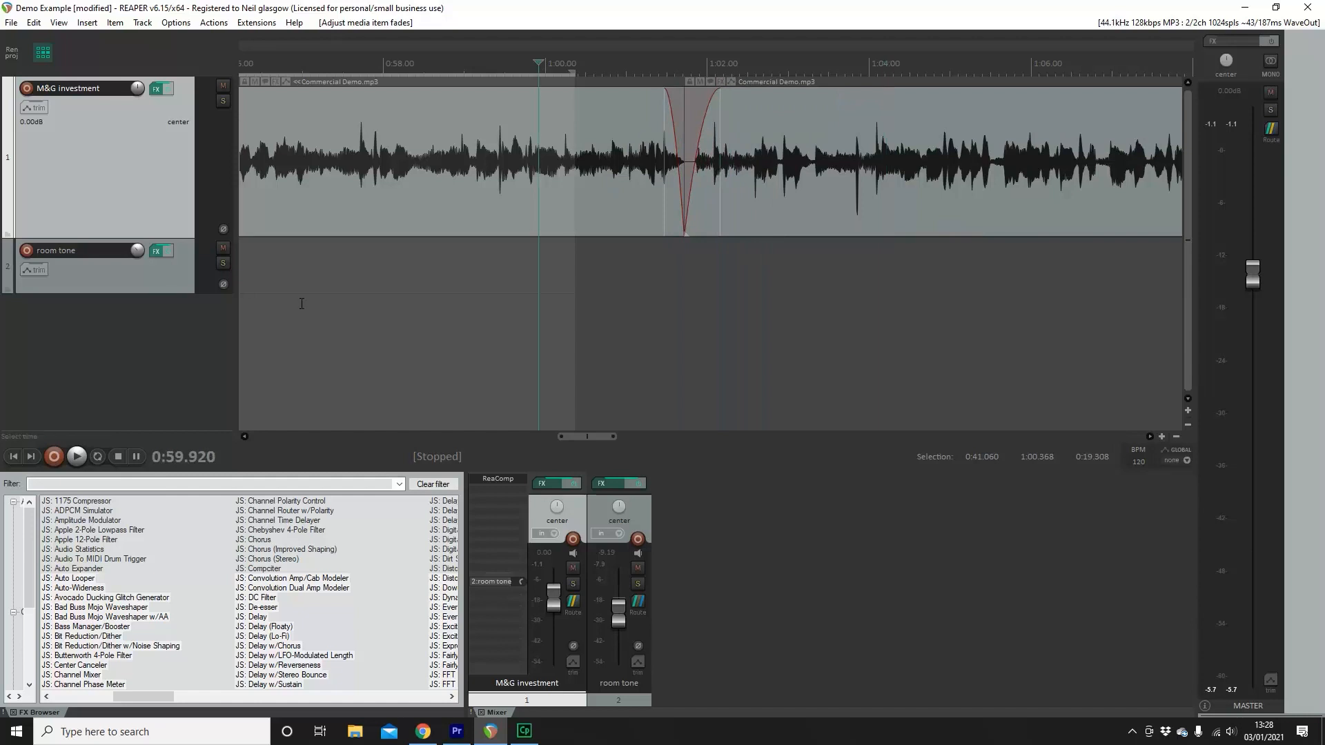
# Play across the second join from 0:59.920 and delete the pause from 1:14.289 to 1:14.825 in the third clip.
pyautogui.click(77, 456)
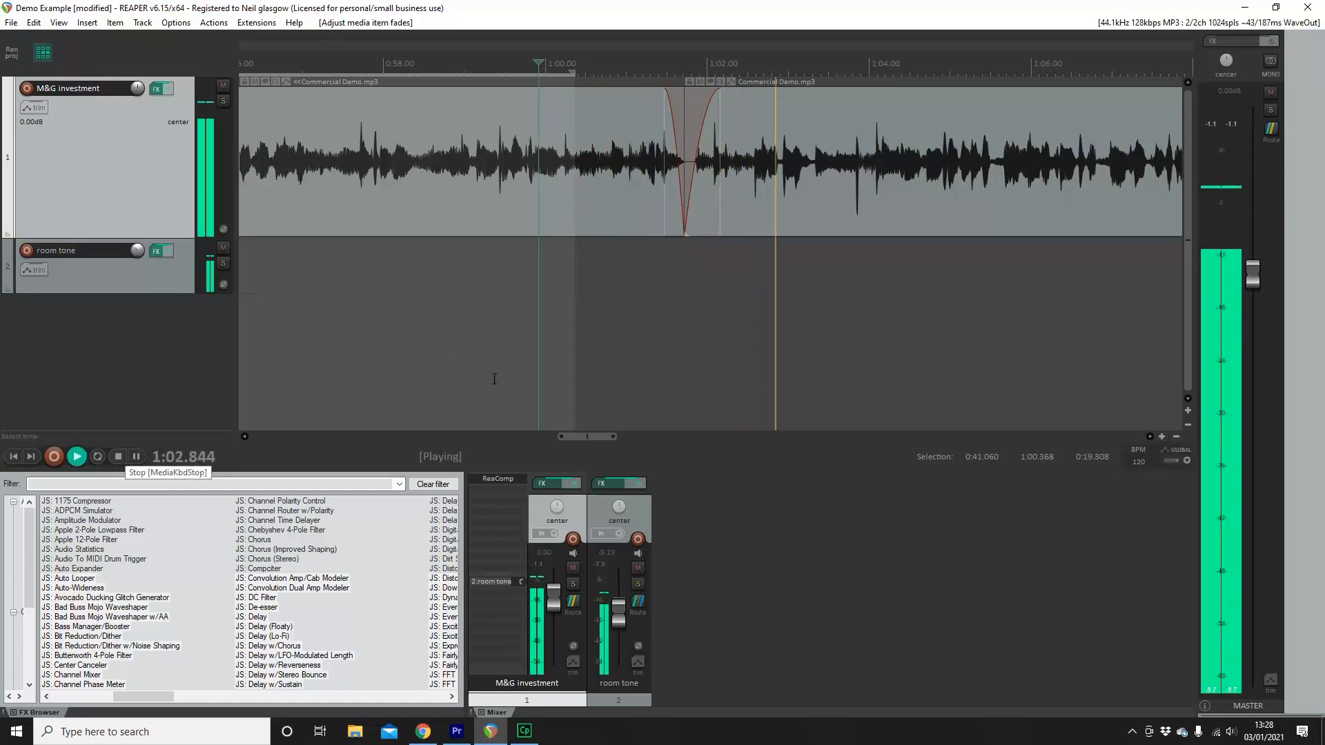
pyautogui.scroll(-5, 727, 180)
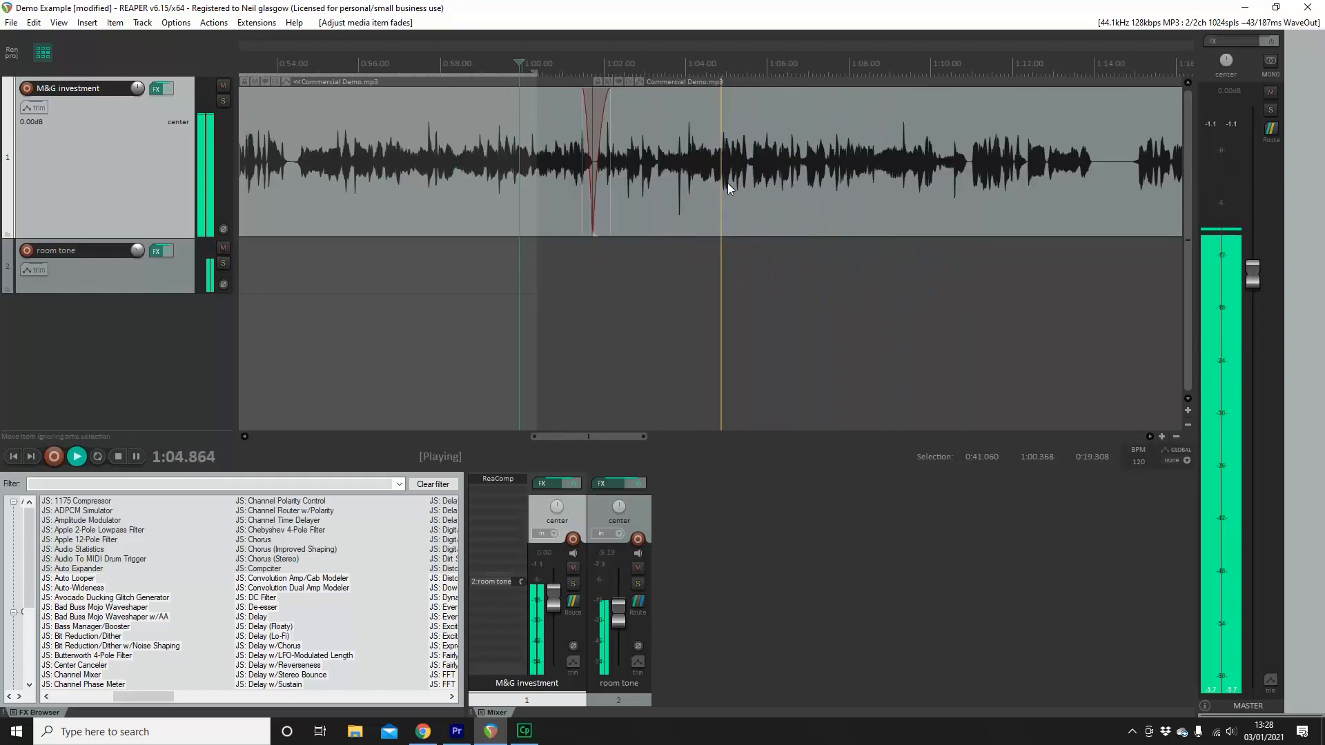
pyautogui.moveTo(595, 437); pyautogui.dragTo(646, 438)
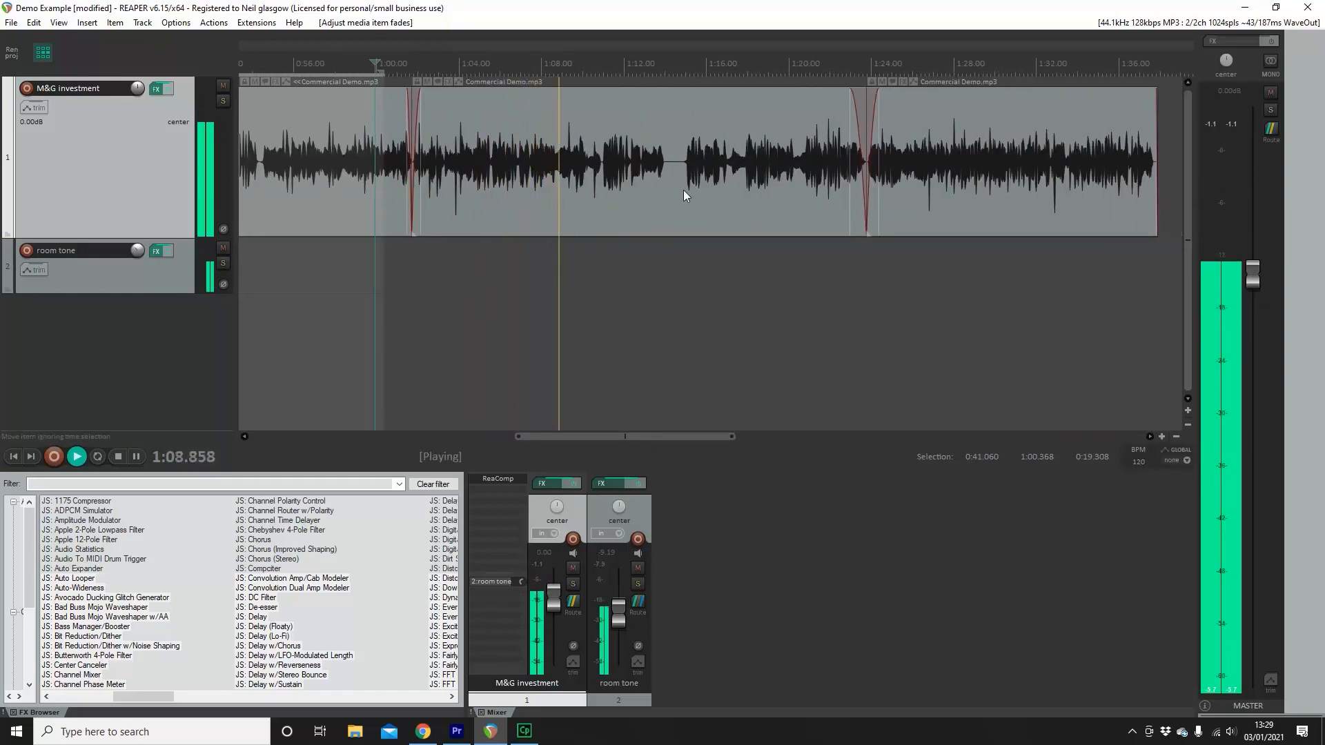
pyautogui.moveTo(672, 87); pyautogui.dragTo(682, 78)
pyautogui.press('Delete')
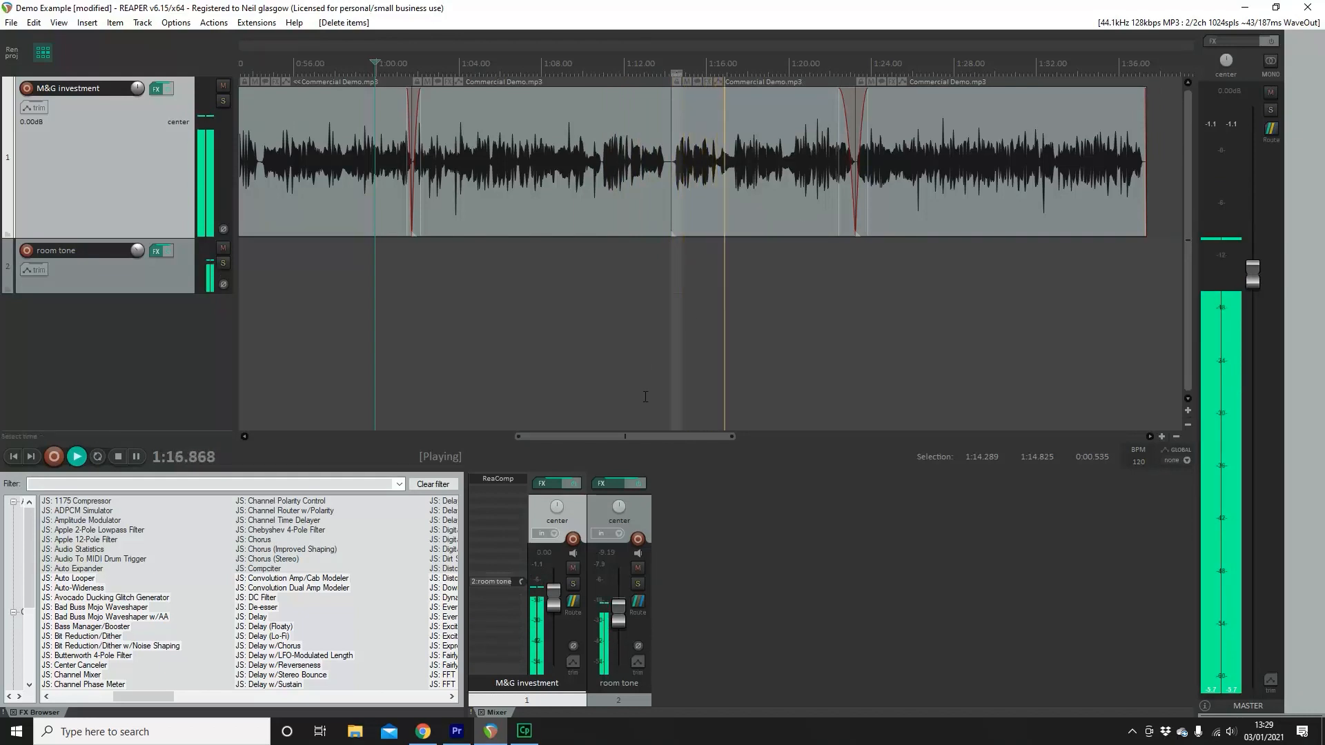
# Audition the third clip from 1:19.539 and from 1:18.821 to find an earlier point to cut it.
pyautogui.moveTo(671, 439); pyautogui.dragTo(682, 439)
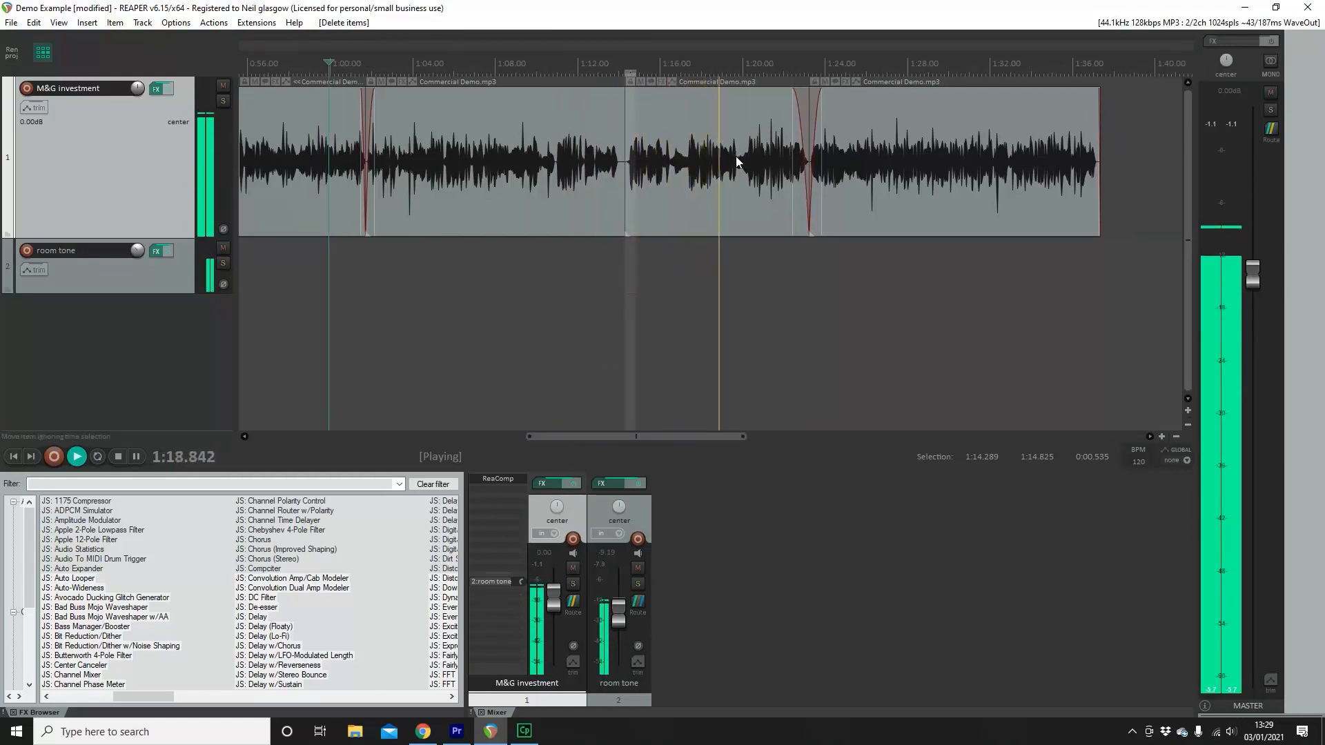
pyautogui.click(116, 457)
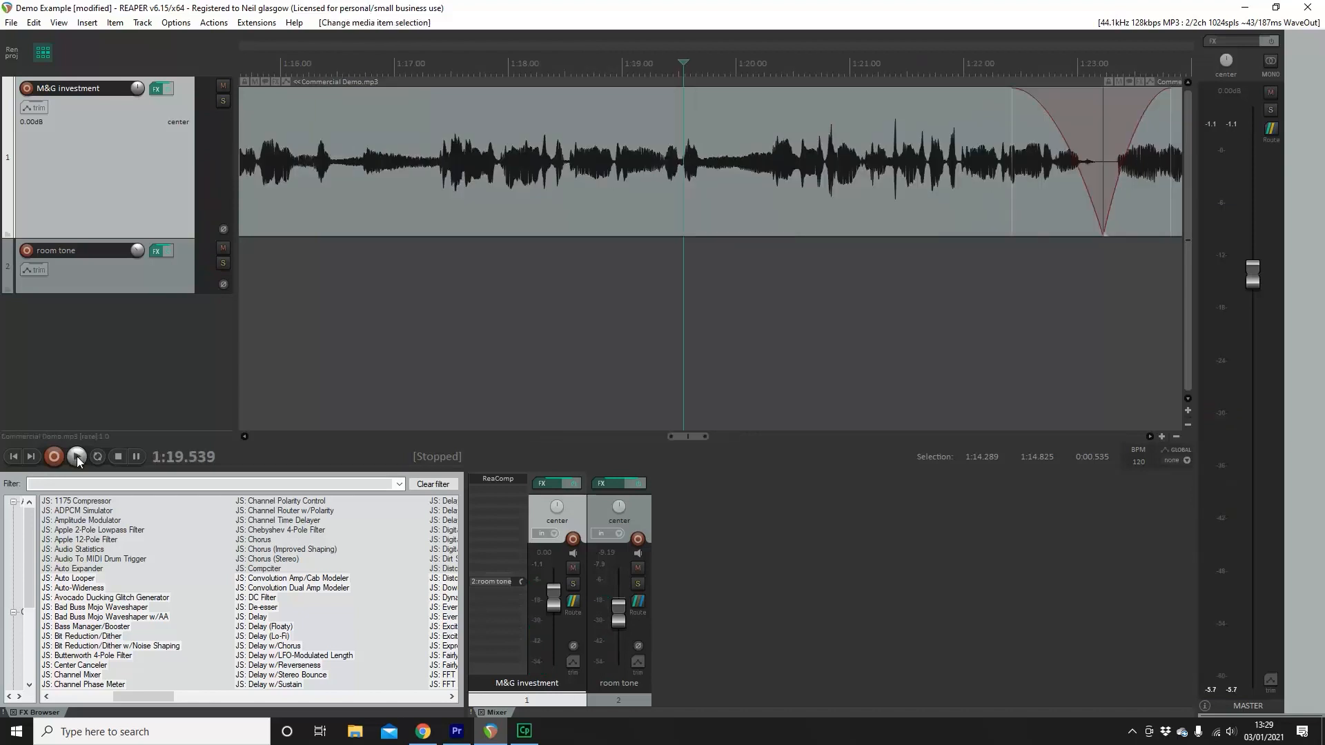
pyautogui.click(76, 457)
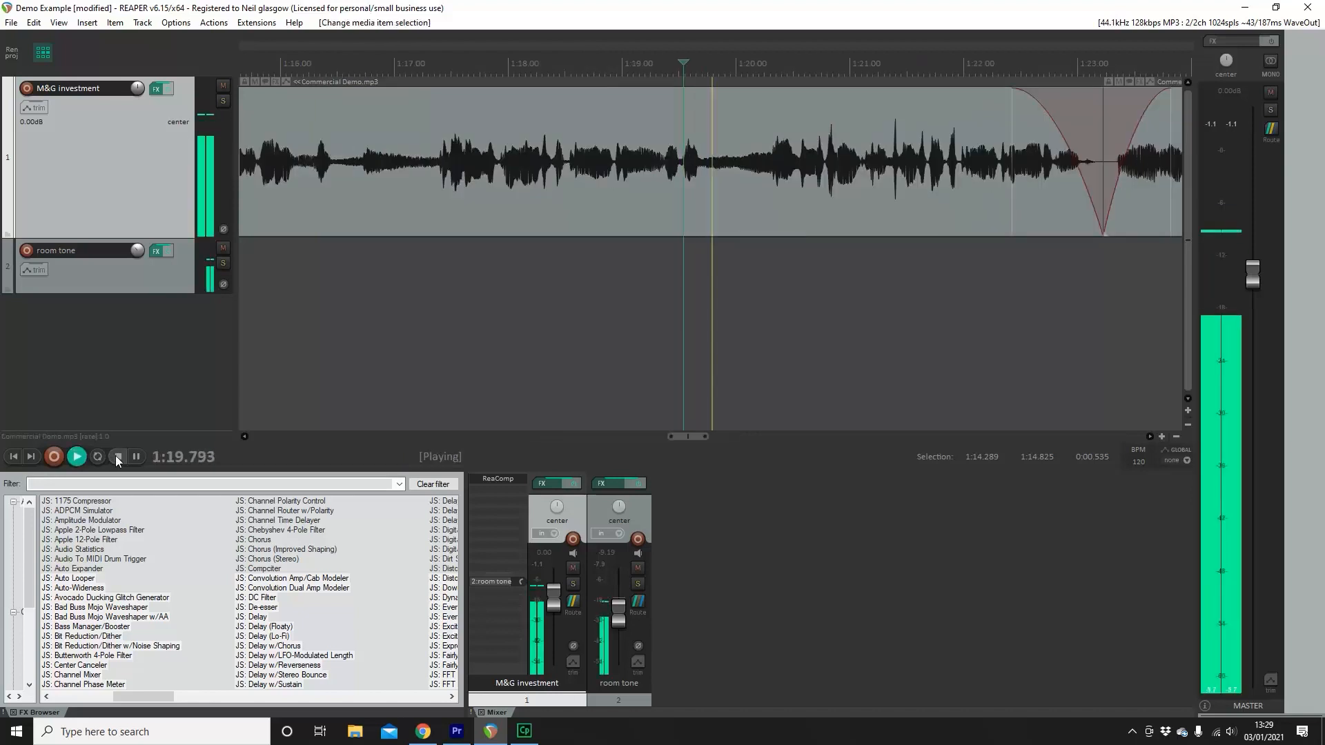
pyautogui.click(118, 456)
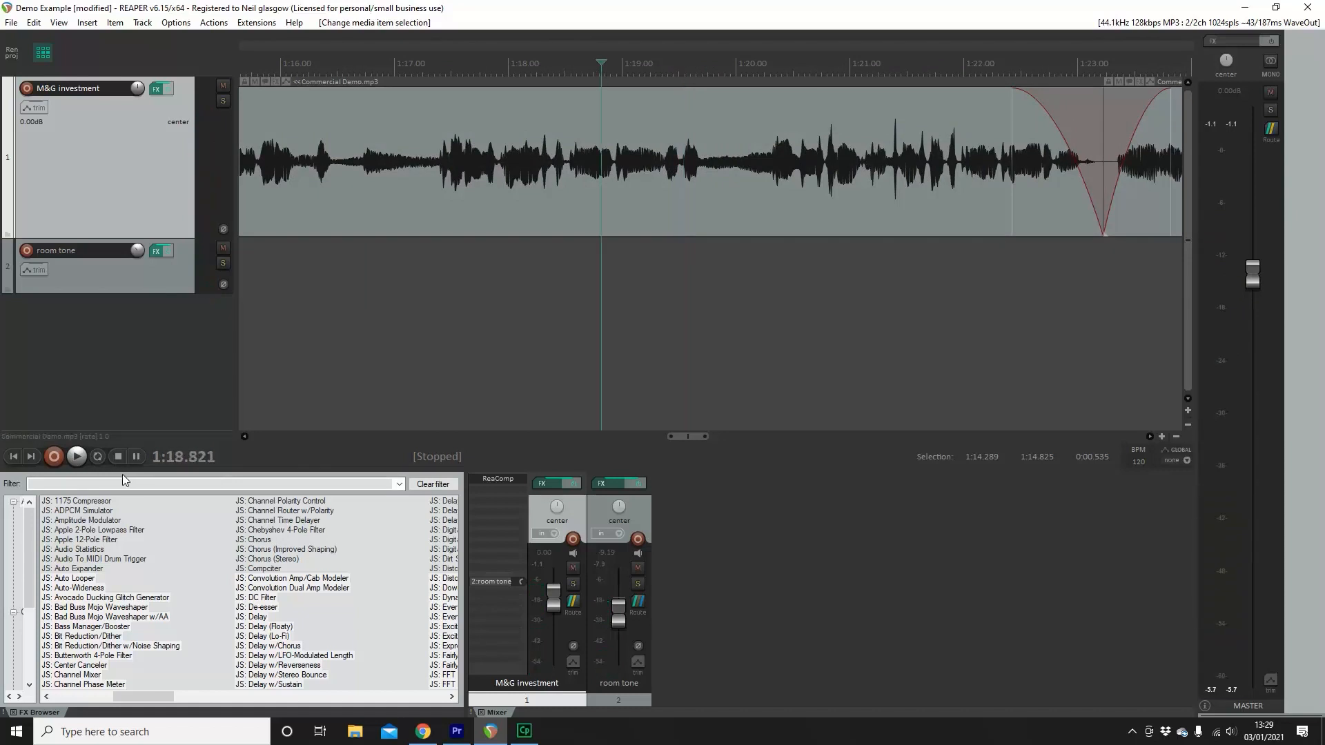
pyautogui.click(78, 456)
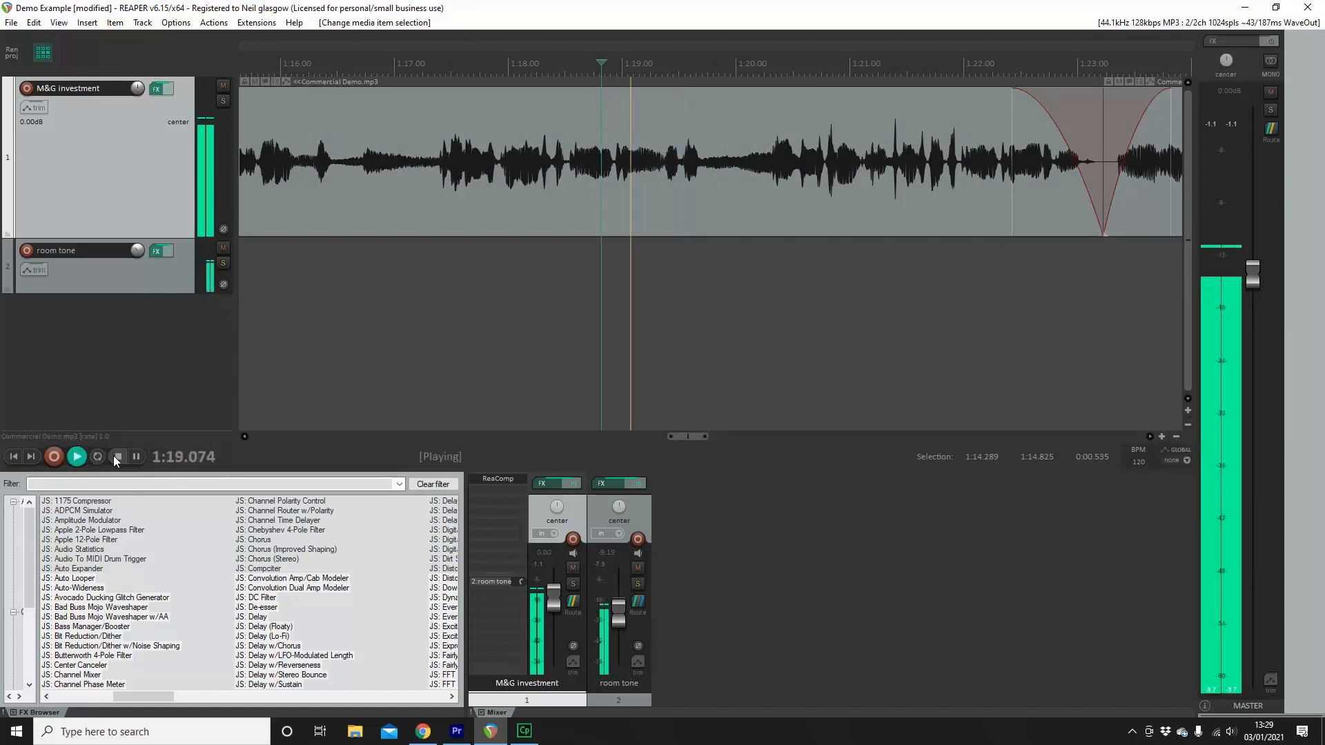
pyautogui.click(118, 457)
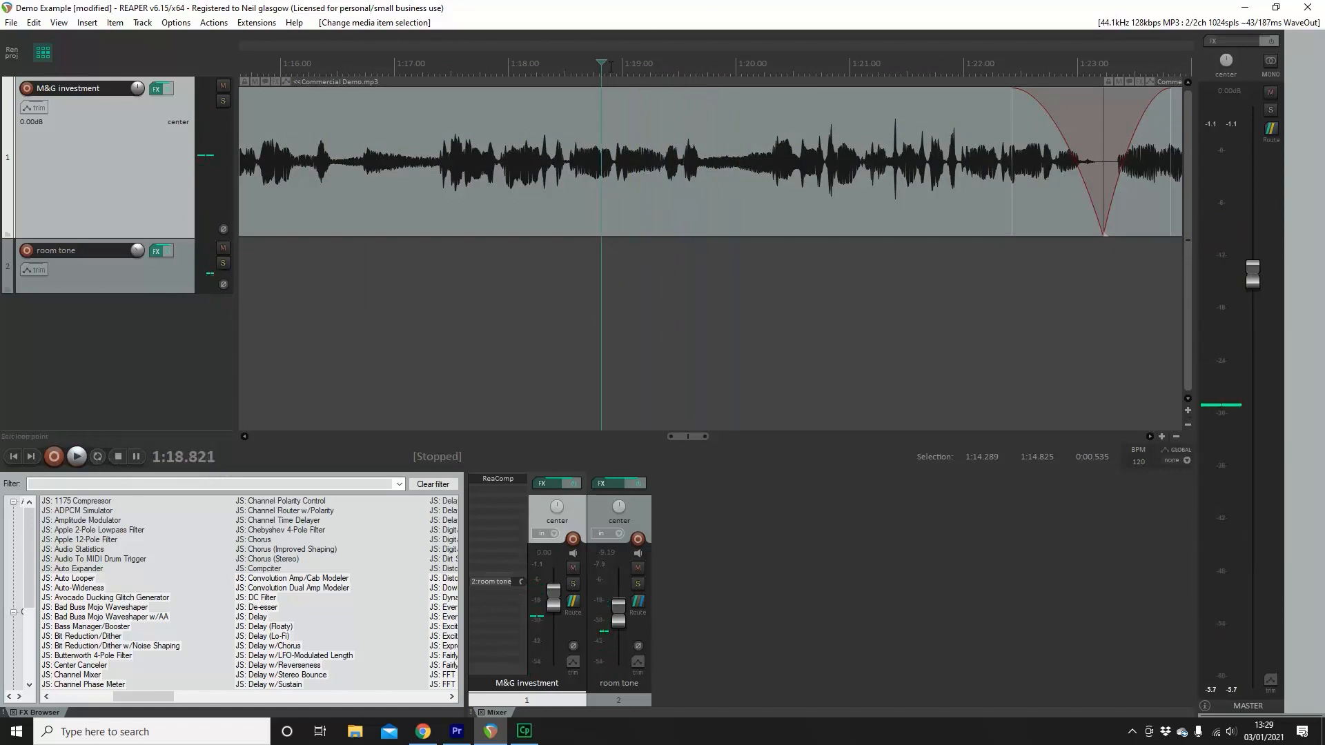
# Split the third clip at 1:19.739 and delete its remaining tail so the last clip closes the gap.
pyautogui.click(708, 83)
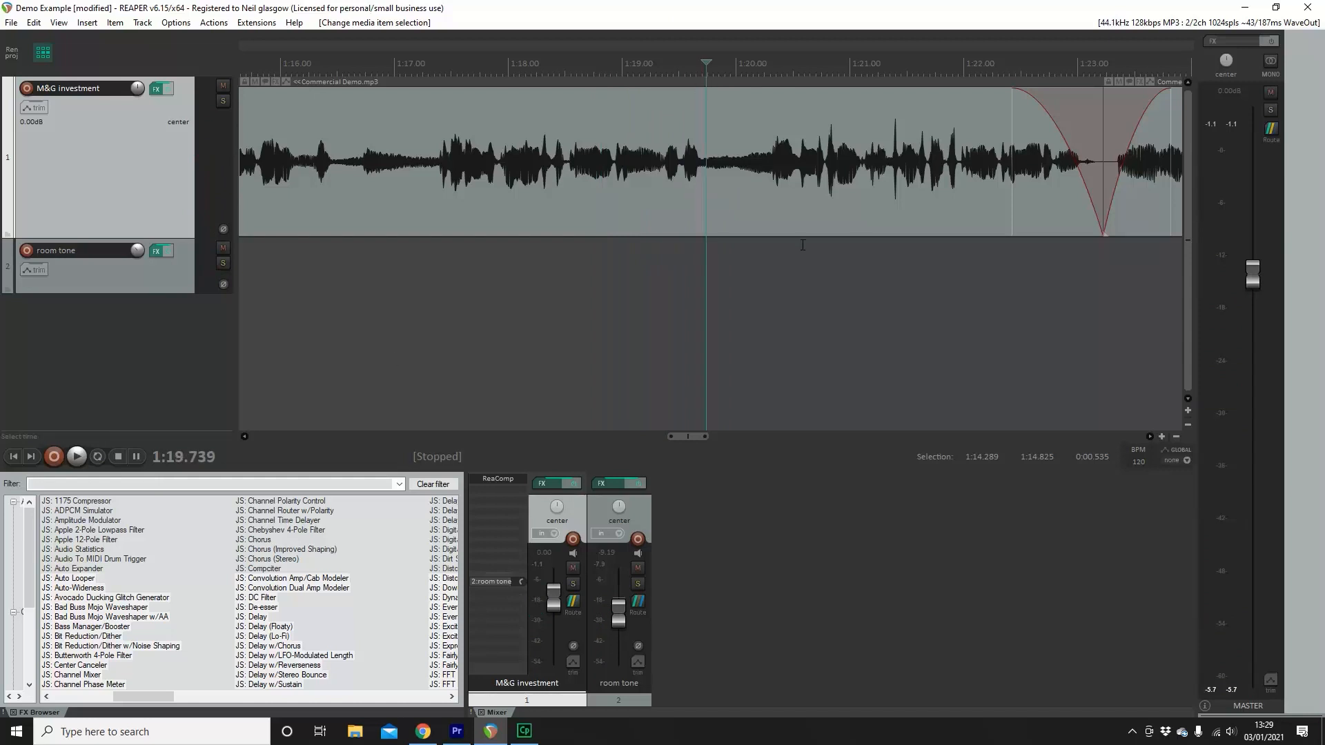
pyautogui.press('s')
pyautogui.click(989, 223)
pyautogui.press('Delete')
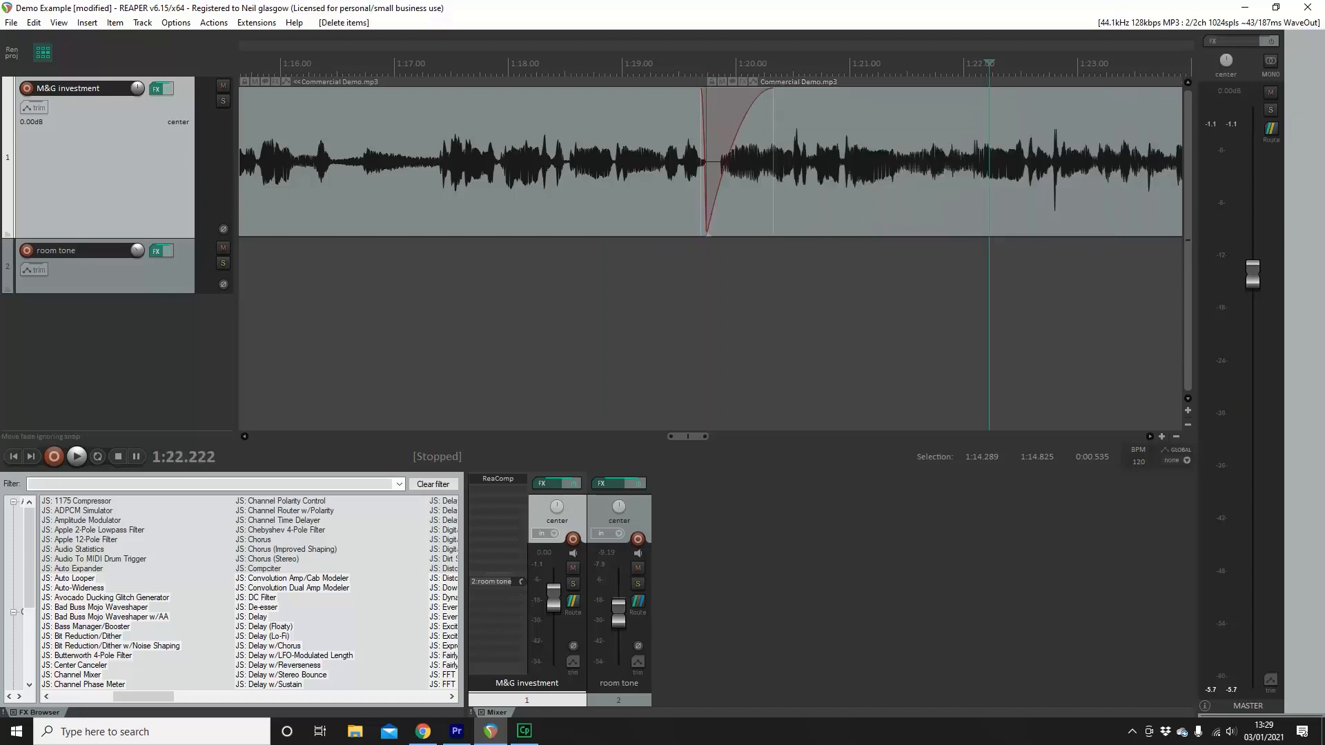
# Shift the last clip to start at about 1:19.872 and extend the third clip to meet it, lengthening its fade-out.
pyautogui.click(619, 73)
pyautogui.click(77, 457)
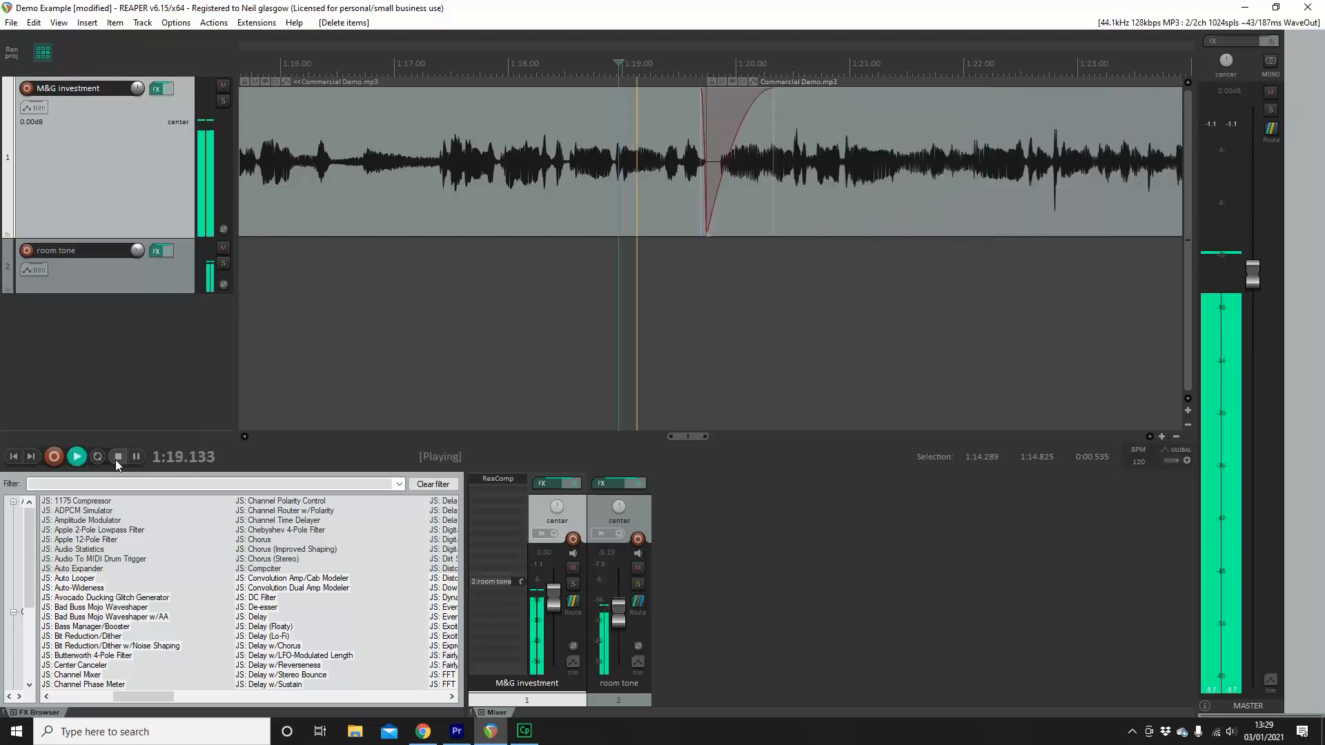
pyautogui.click(117, 457)
pyautogui.moveTo(756, 171); pyautogui.dragTo(691, 93)
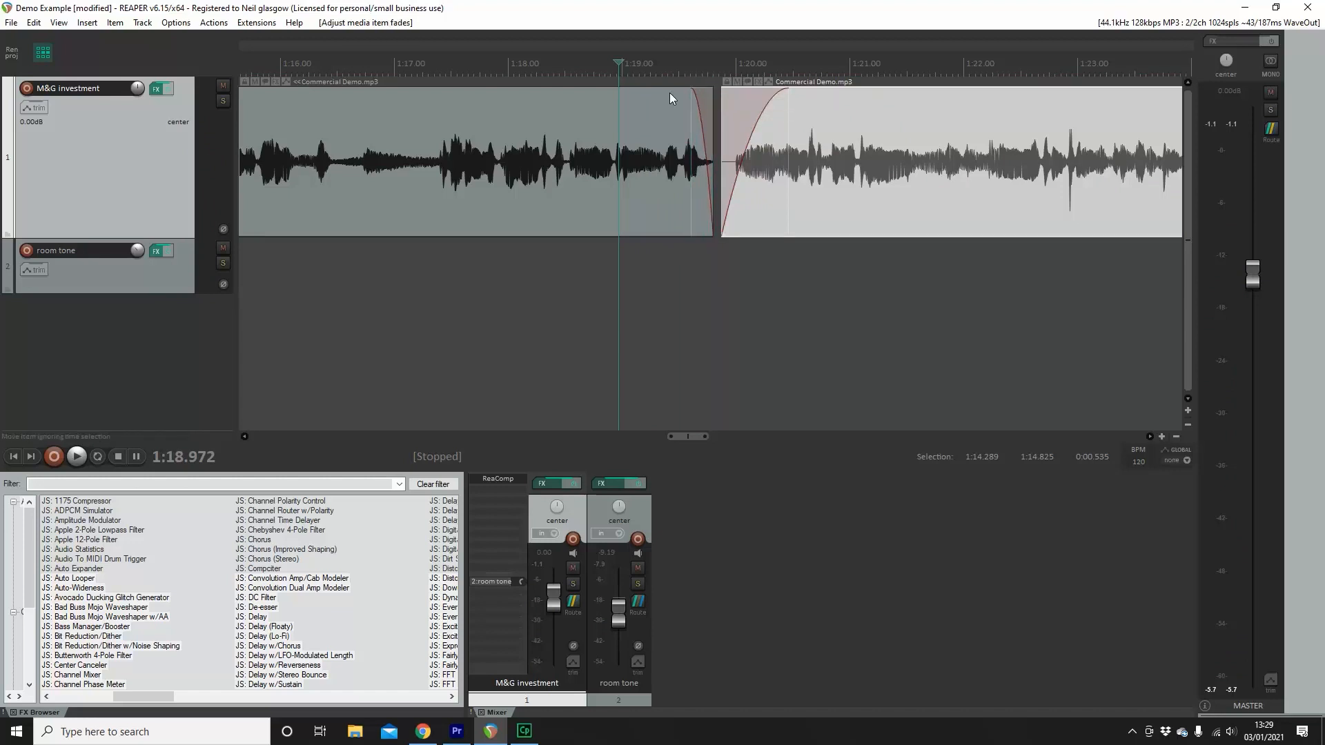
pyautogui.click(83, 458)
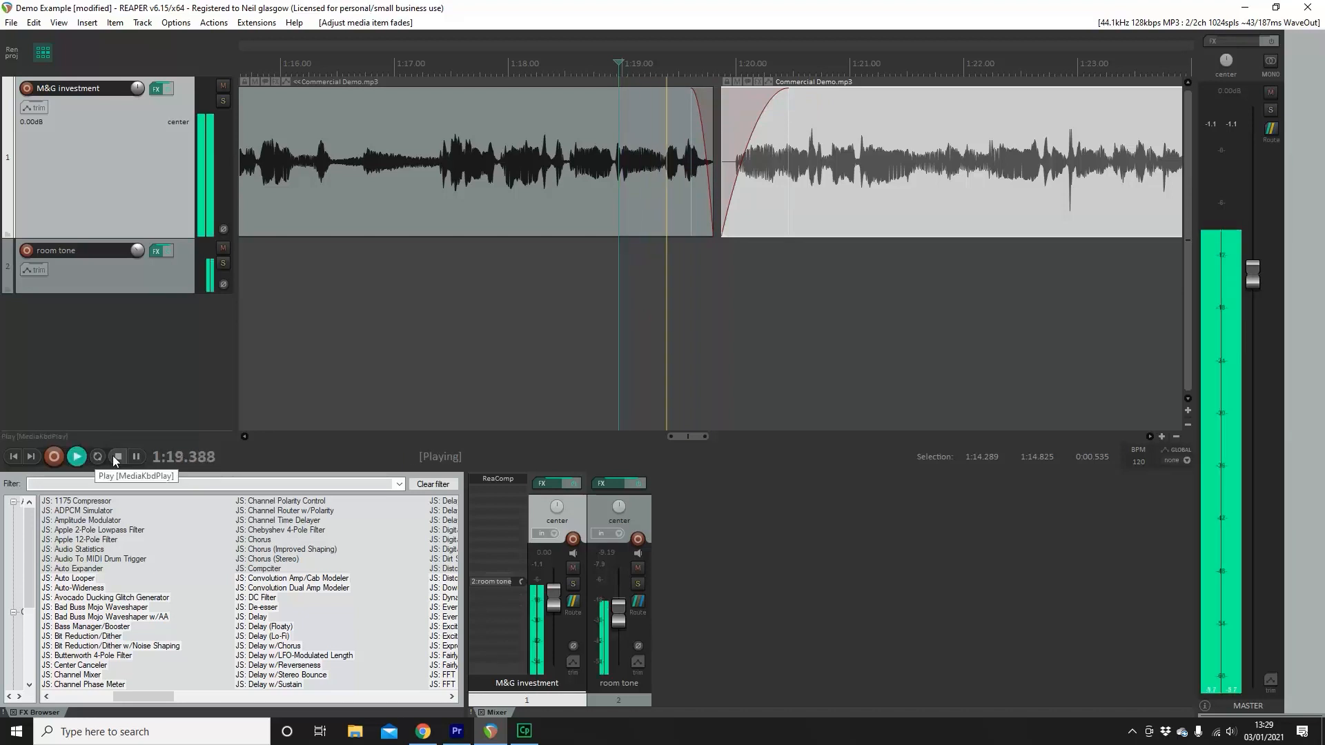
pyautogui.click(115, 455)
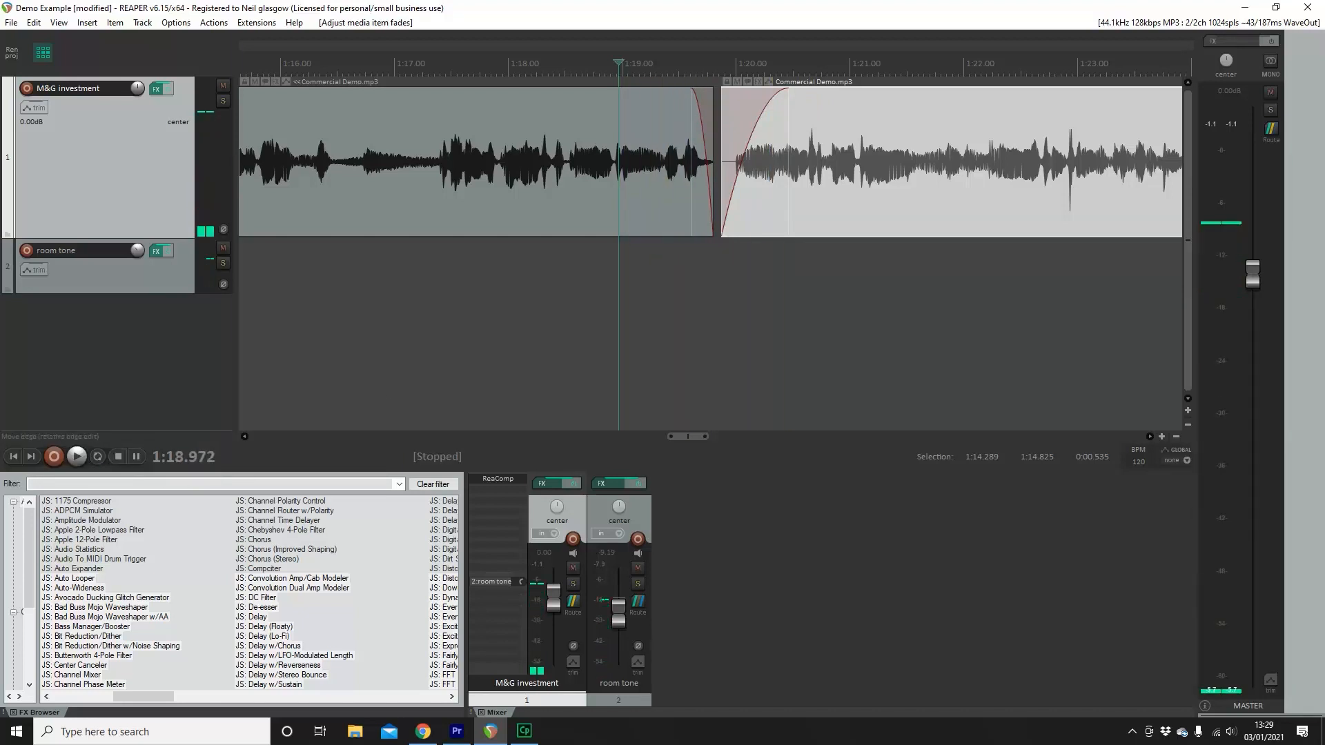
pyautogui.moveTo(691, 91); pyautogui.dragTo(721, 115)
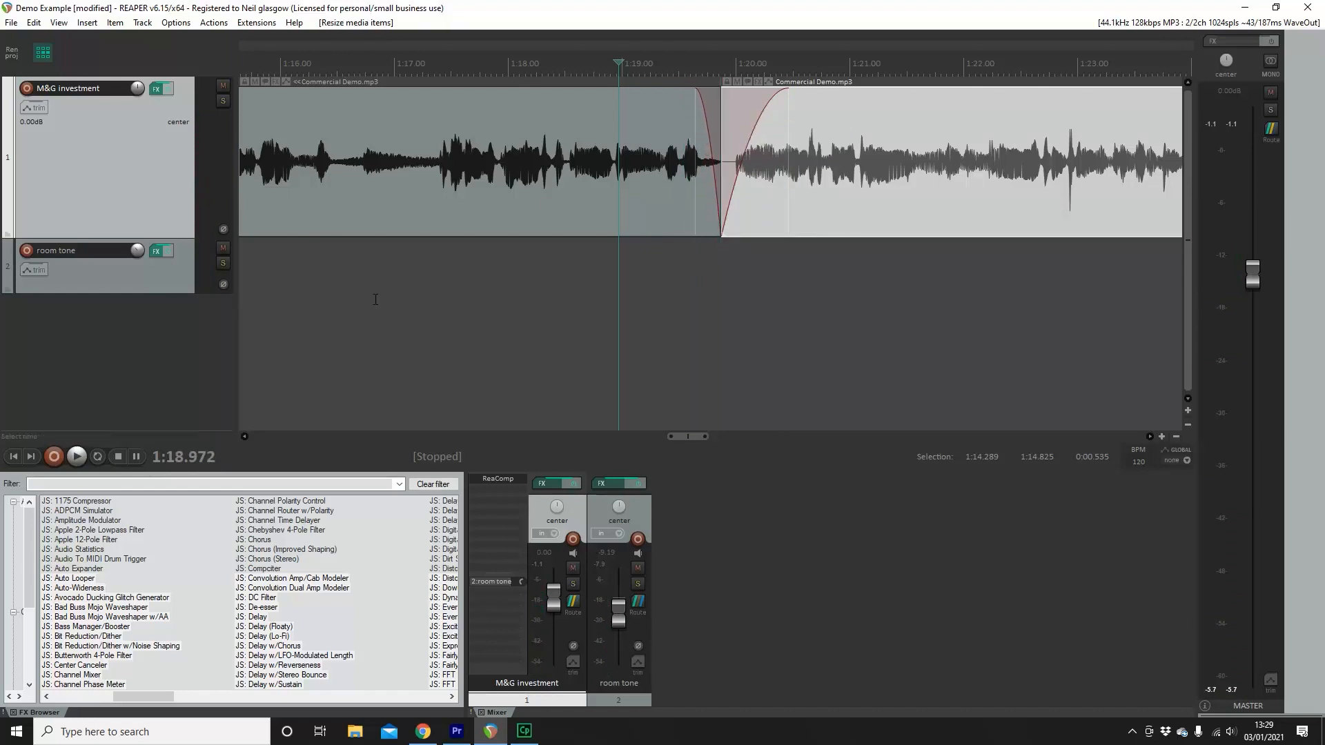
# Play across the reworked join and through the last clip from 1:18.972, and stop.
pyautogui.click(85, 457)
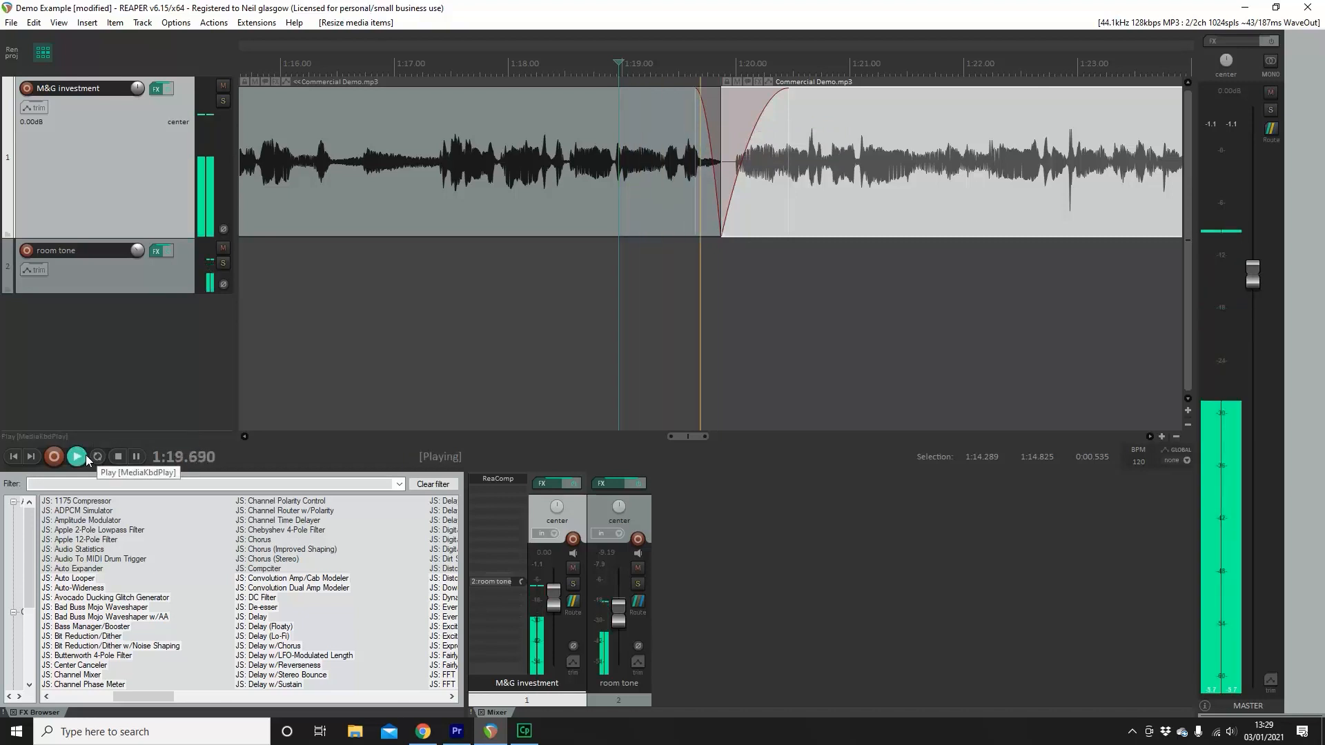
pyautogui.press('space')
pyautogui.scroll(-2, 987, 220)
pyautogui.scroll(-1, 987, 220)
pyautogui.moveTo(668, 436); pyautogui.dragTo(709, 436)
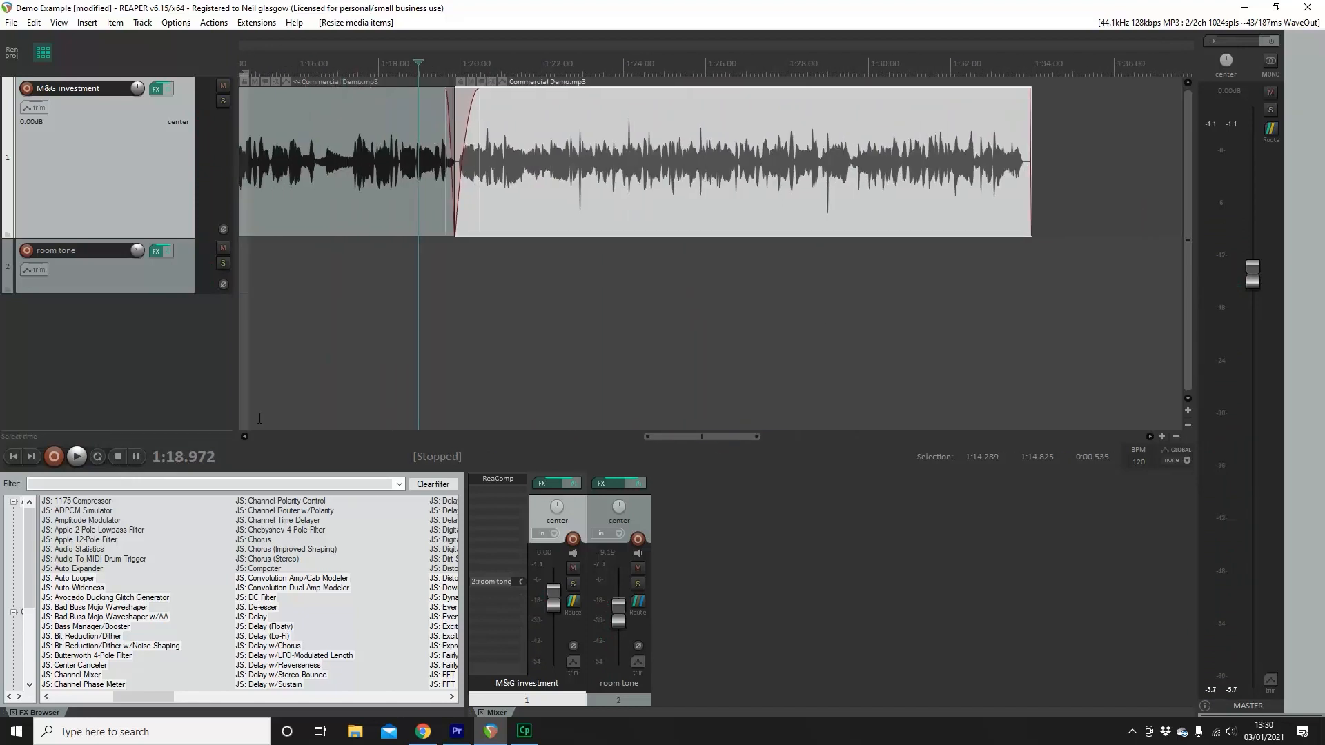
pyautogui.click(85, 457)
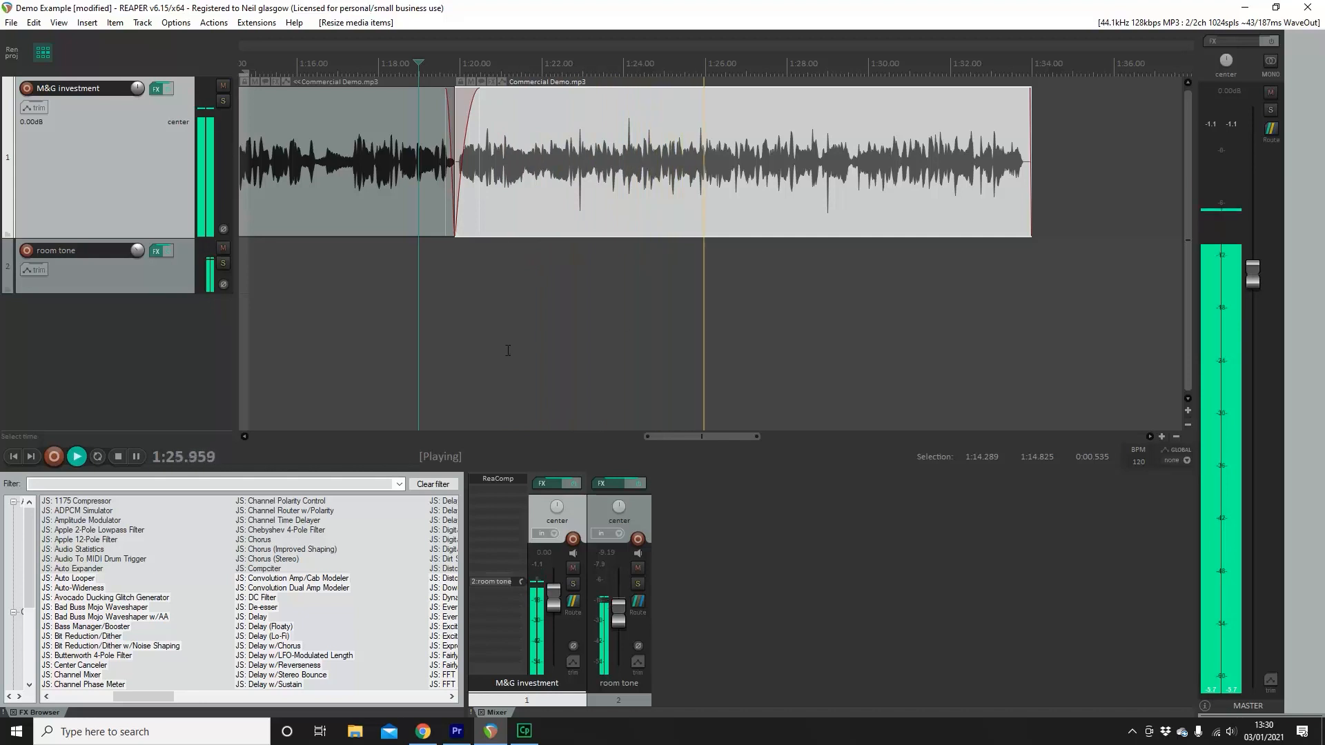
pyautogui.click(115, 457)
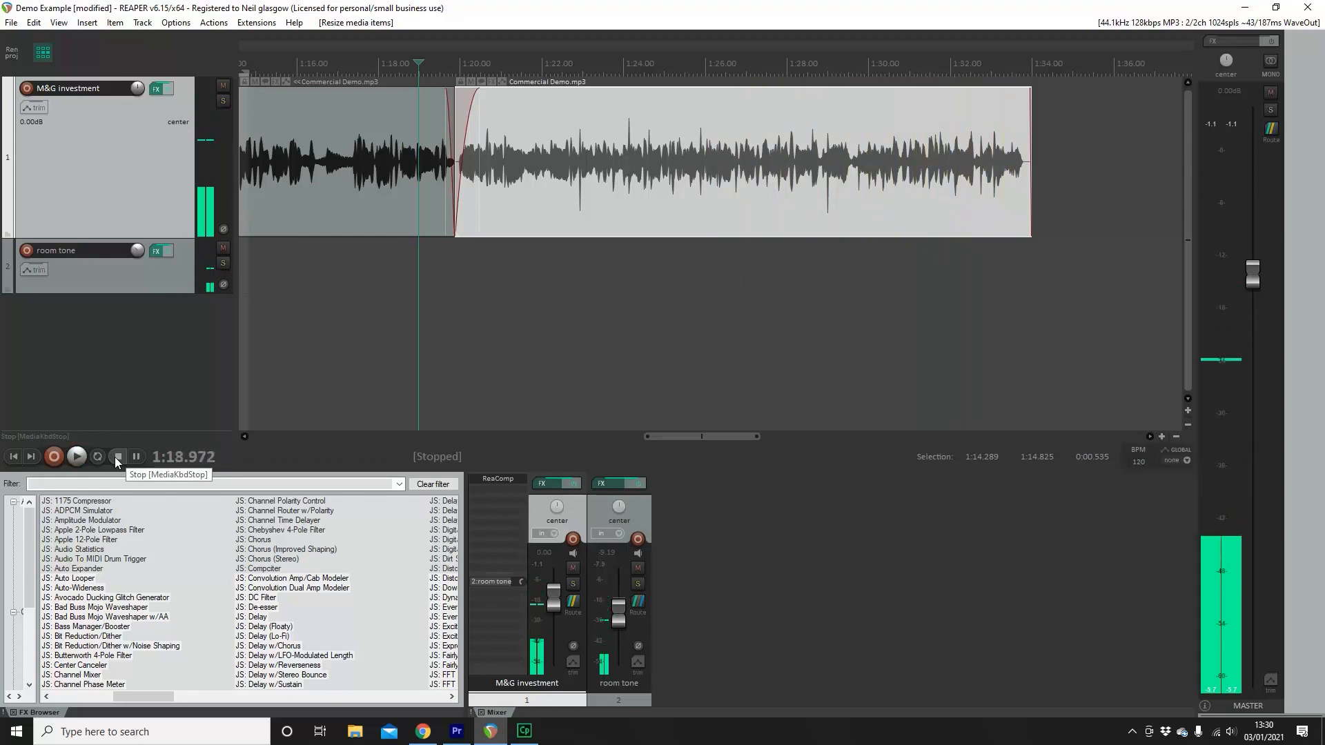
# Audition the last clip for an earlier ending, split it at 1:28.827 and delete its remaining tail.
pyautogui.click(77, 456)
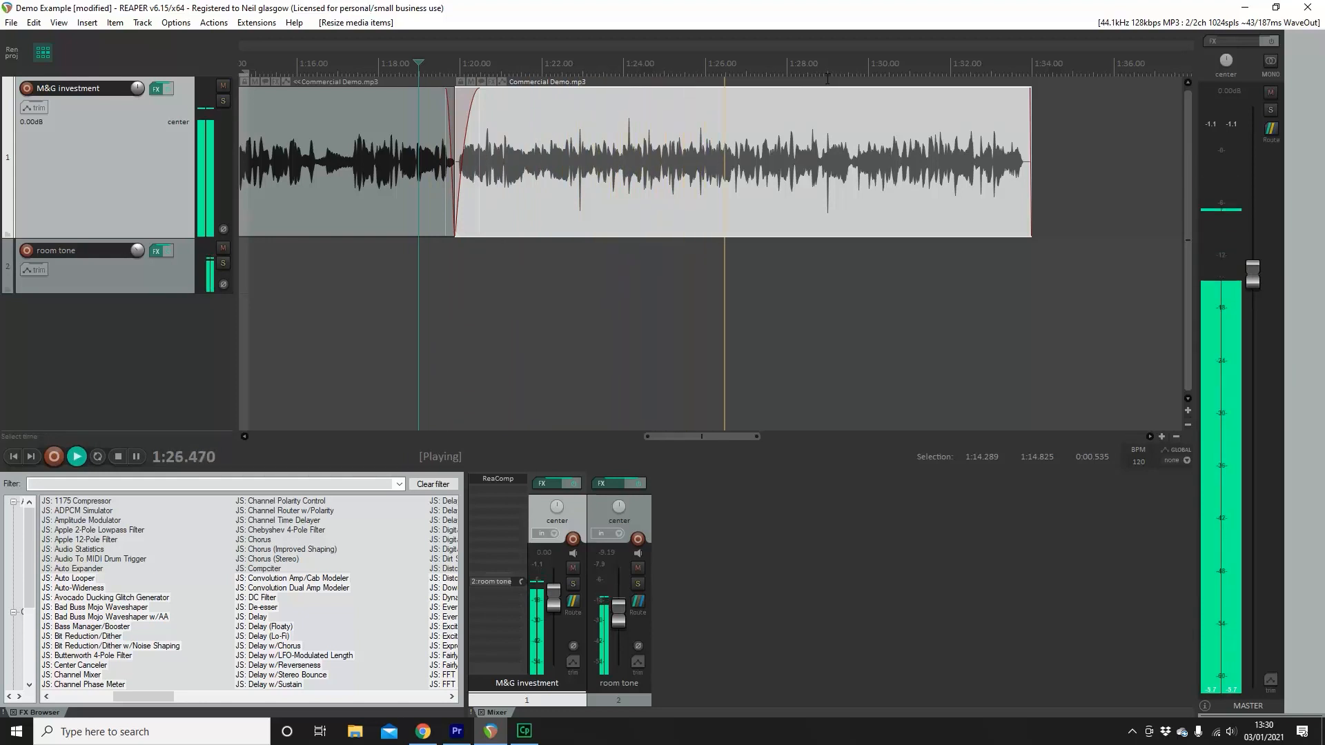
pyautogui.click(121, 459)
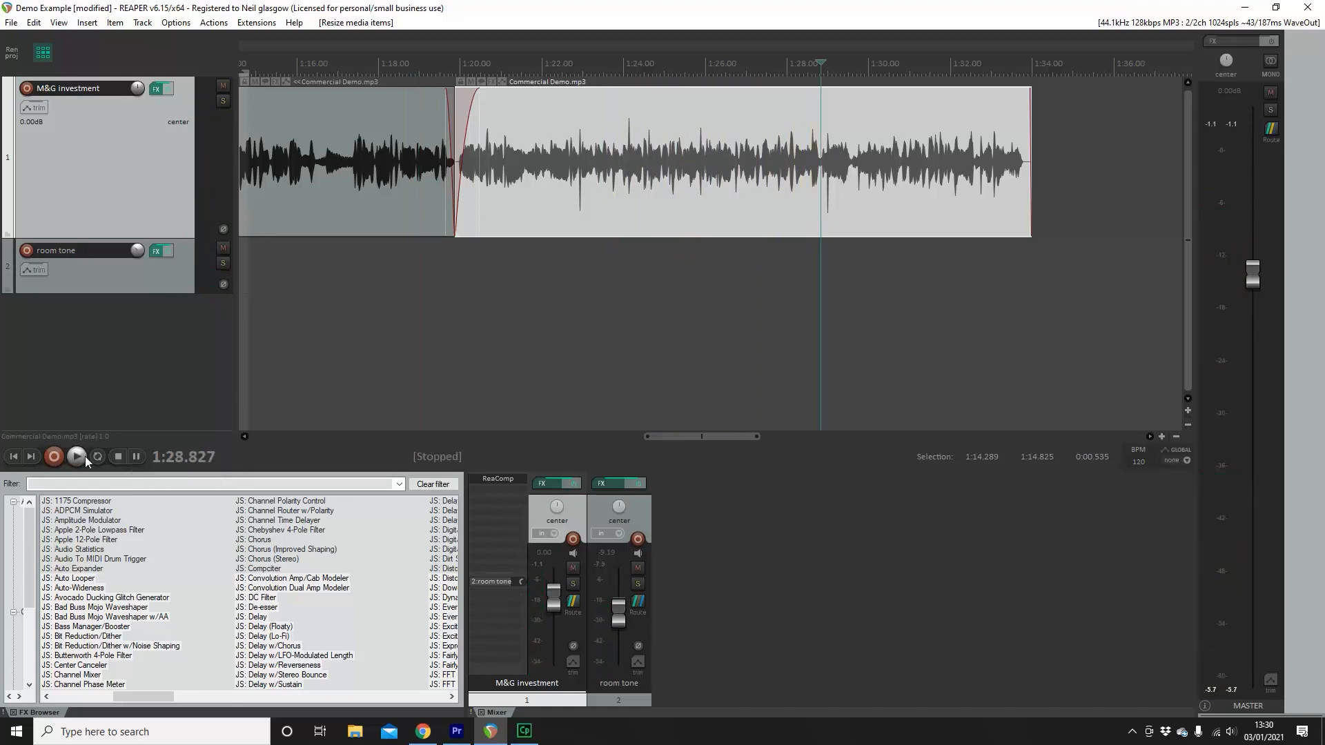
pyautogui.press('space')
pyautogui.click(118, 456)
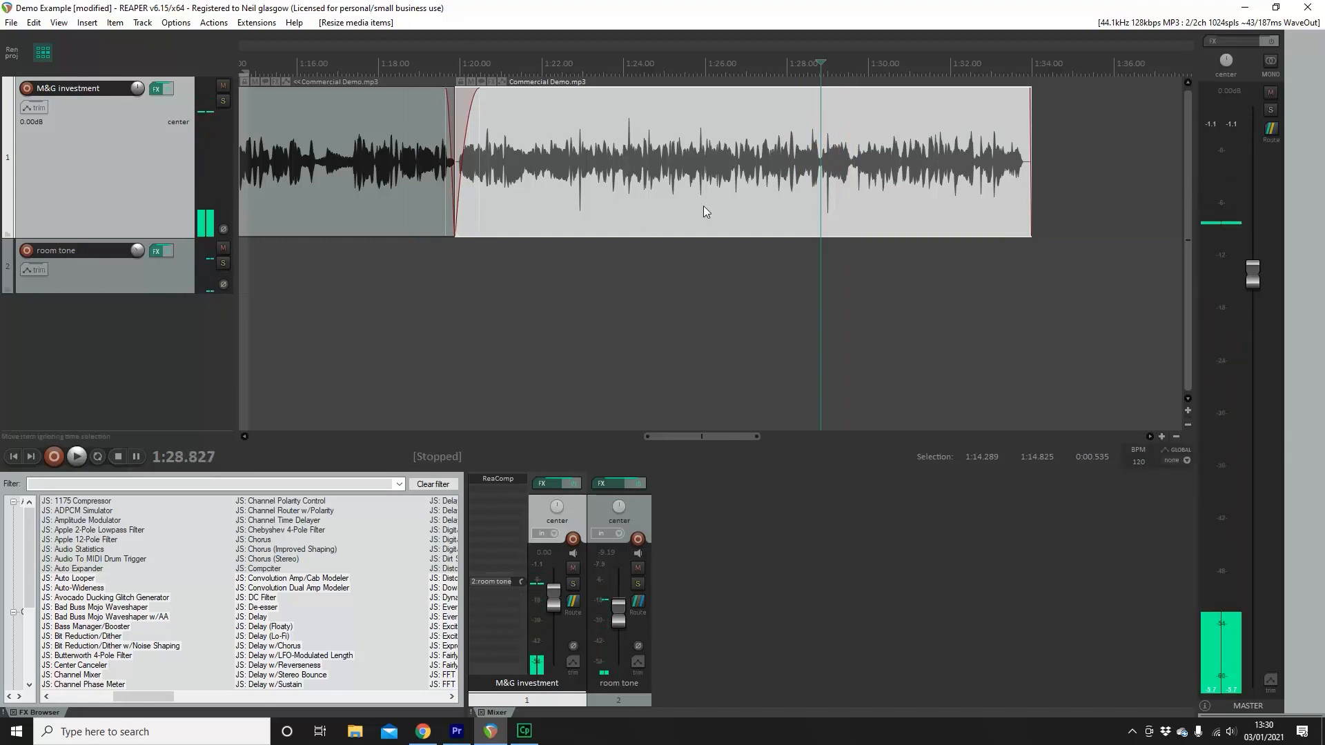
pyautogui.press('s')
pyautogui.press('Delete')
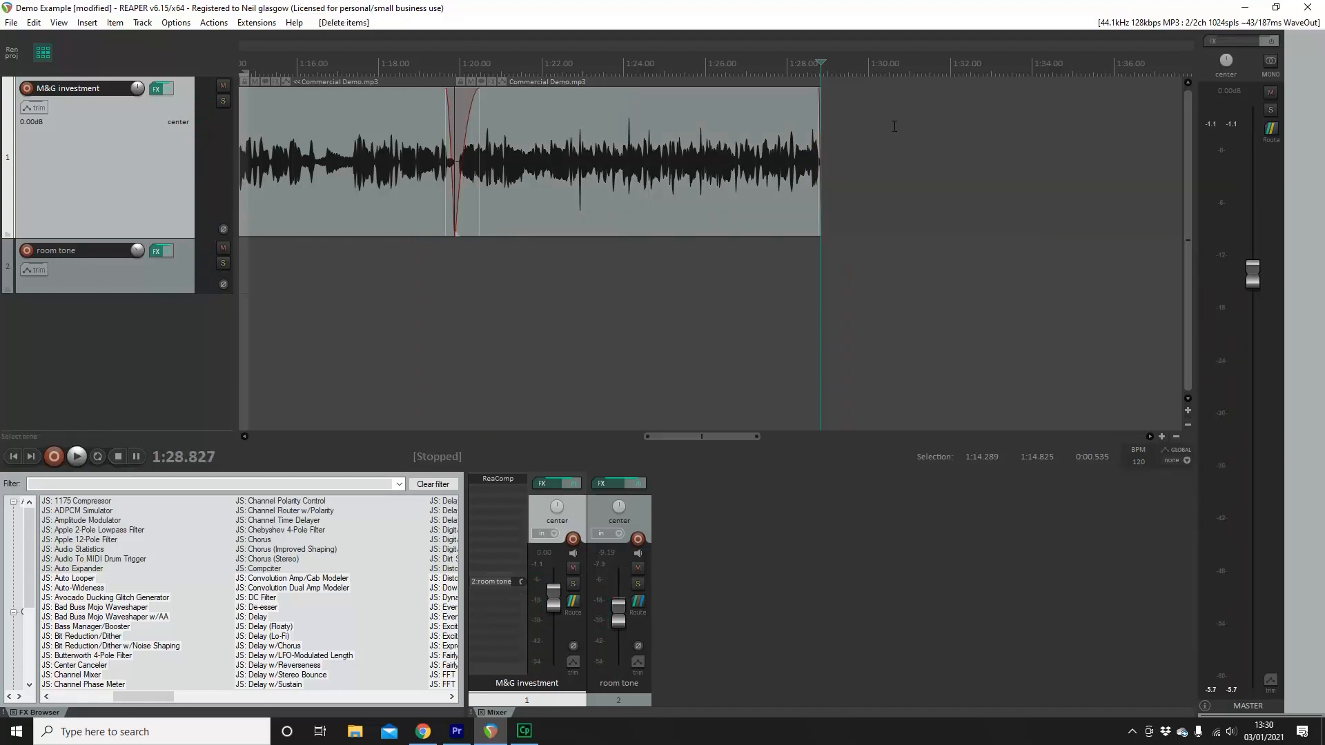
# Extend the last clip's end slightly, add a short fade-out to it, and audition the ending from 1:25.291.
pyautogui.moveTo(820, 103)
pyautogui.mouseDown()
pyautogui.moveTo(809, 103)
pyautogui.moveTo(822, 104)
pyautogui.mouseUp()
pyautogui.click(820, 124)
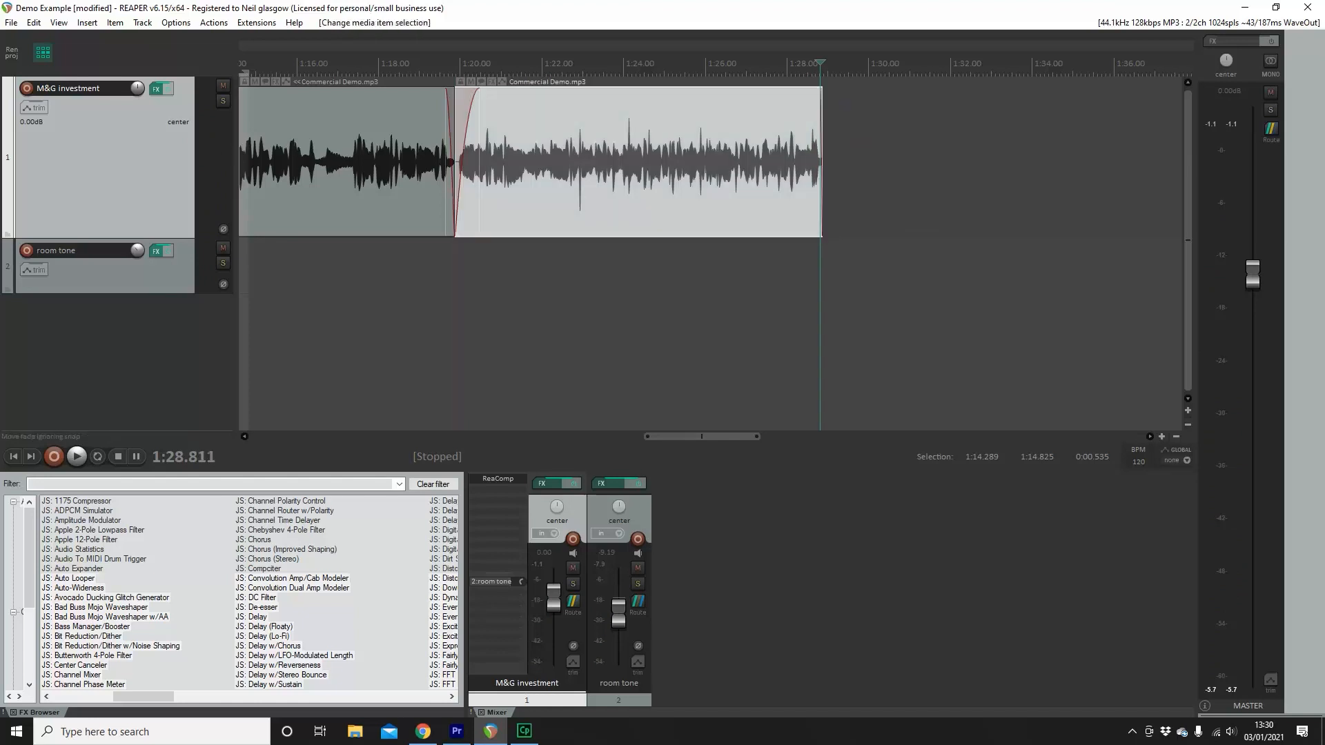
pyautogui.scroll(3, 820, 124)
pyautogui.moveTo(711, 90); pyautogui.dragTo(677, 100)
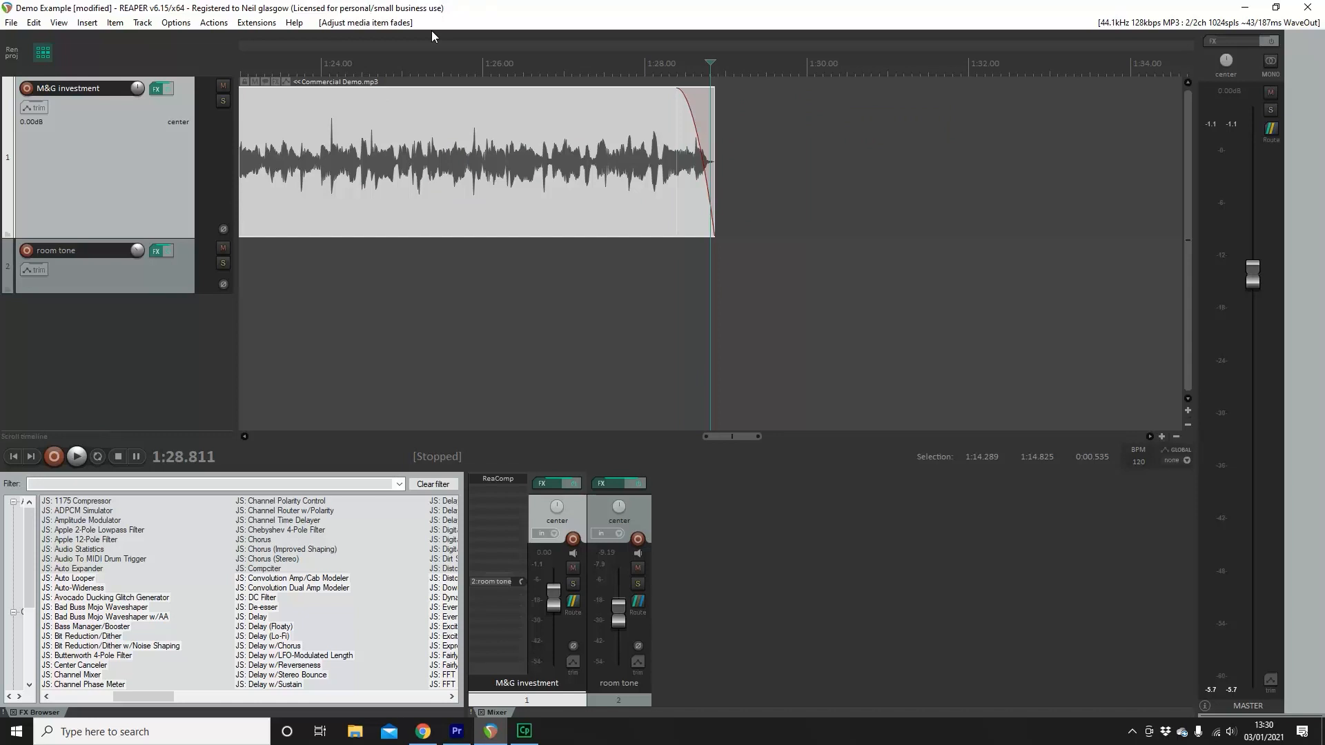
pyautogui.click(425, 48)
pyautogui.press('space')
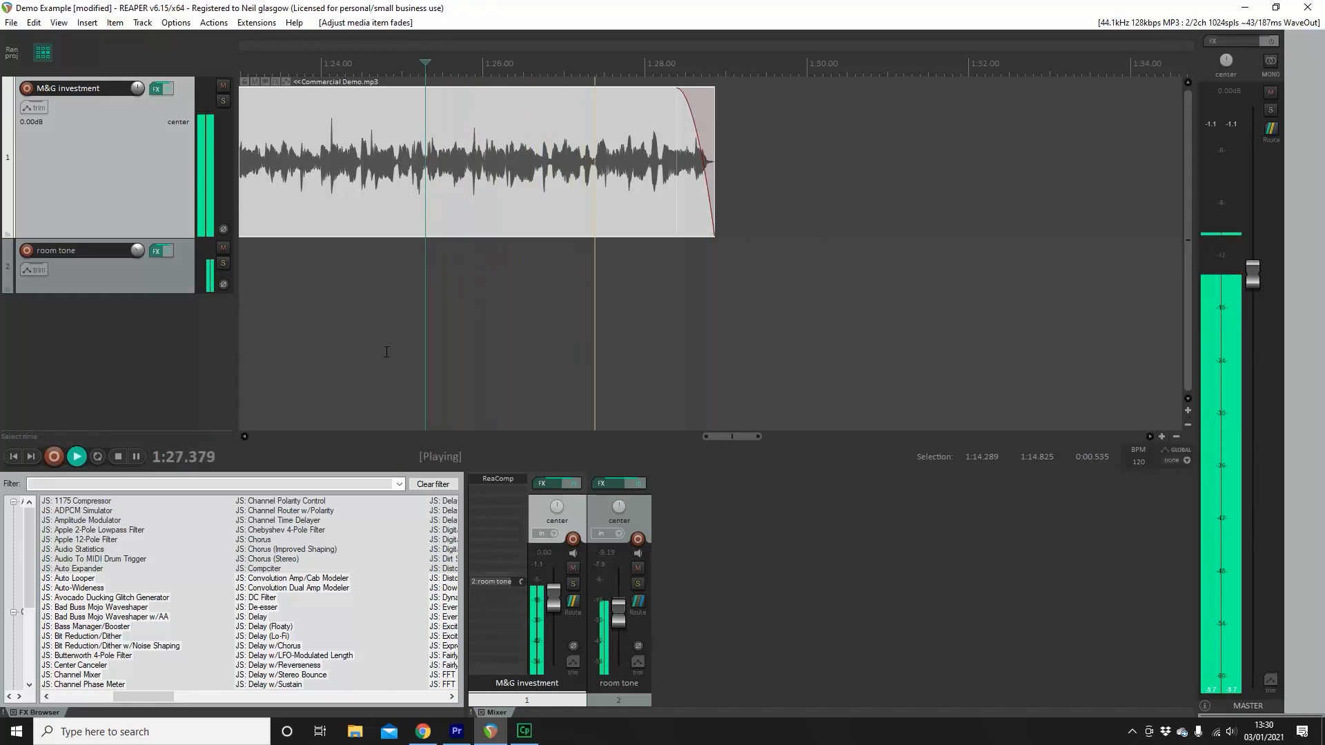
pyautogui.press('space')
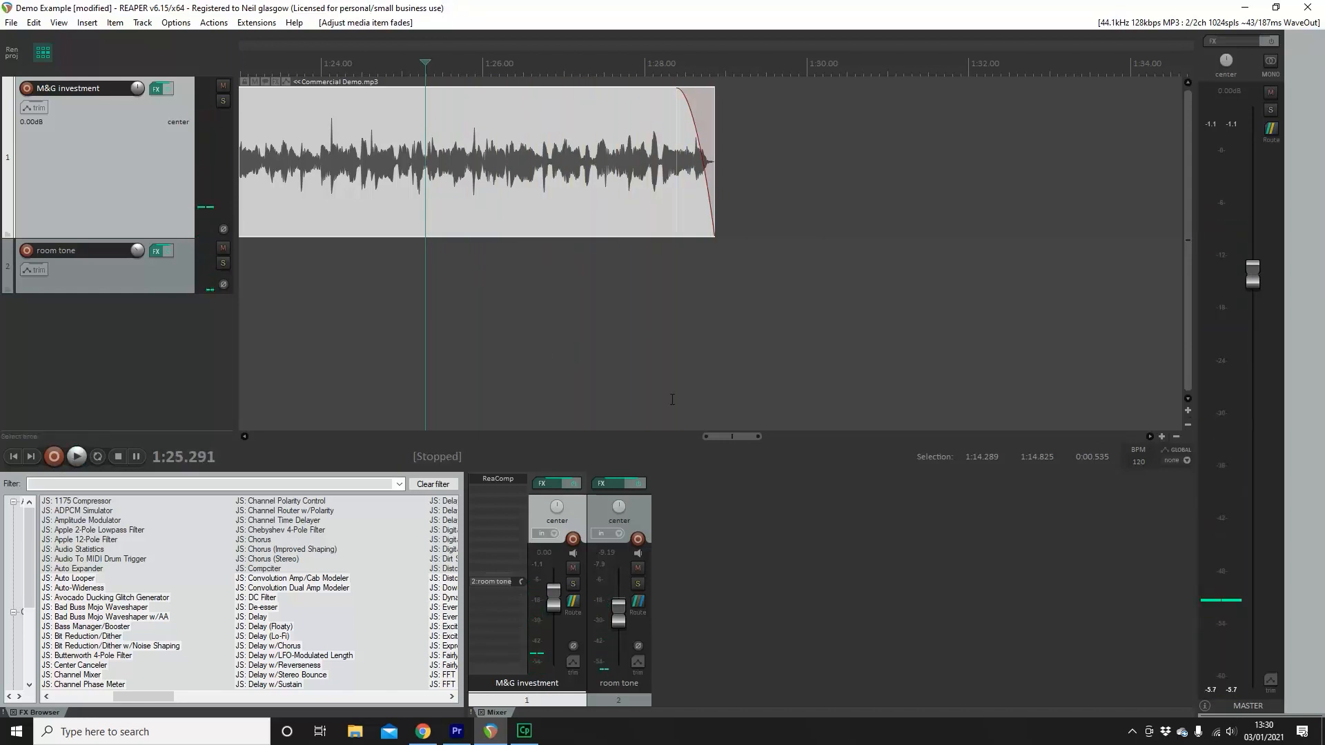
# Try ending the last clip at about 1:30.0 and at about 1:29.5, auditioning each ending from 1:25.291.
pyautogui.moveTo(715, 161); pyautogui.dragTo(807, 162)
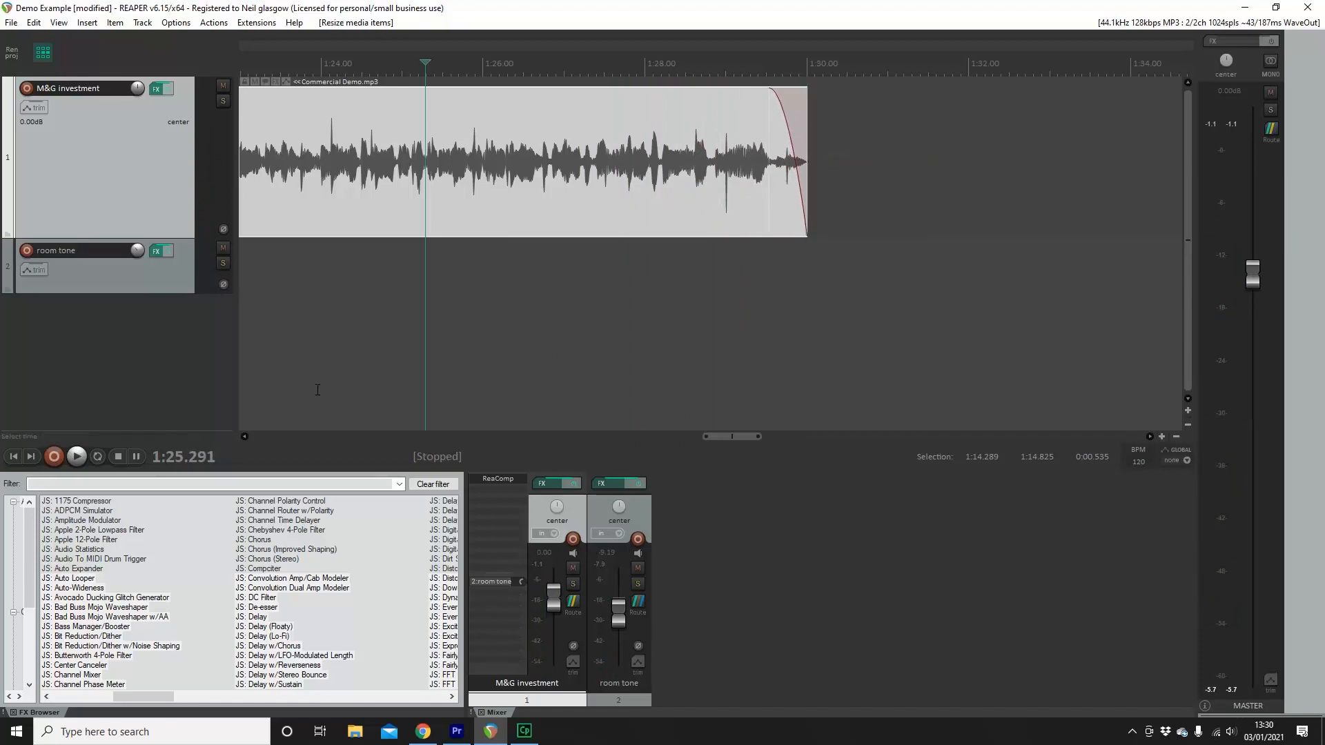
pyautogui.click(78, 457)
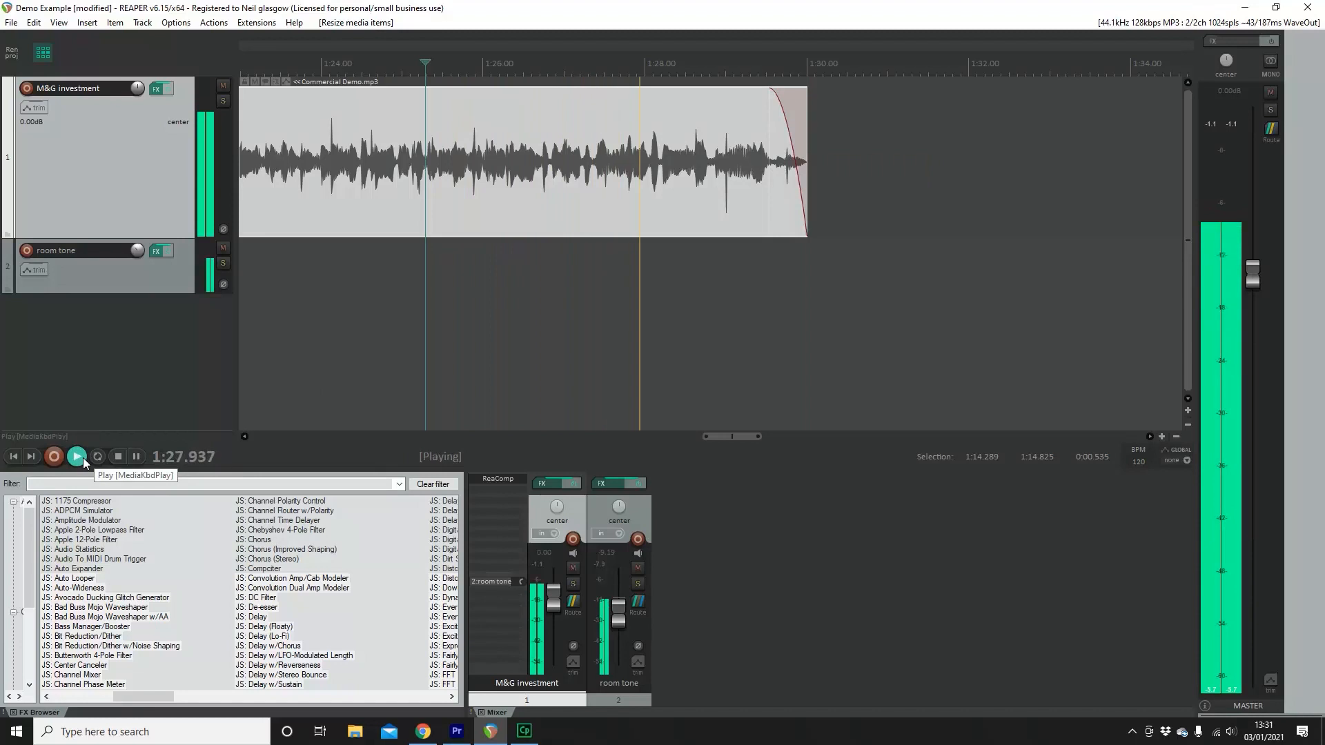
pyautogui.press('space')
pyautogui.moveTo(807, 125); pyautogui.dragTo(774, 125)
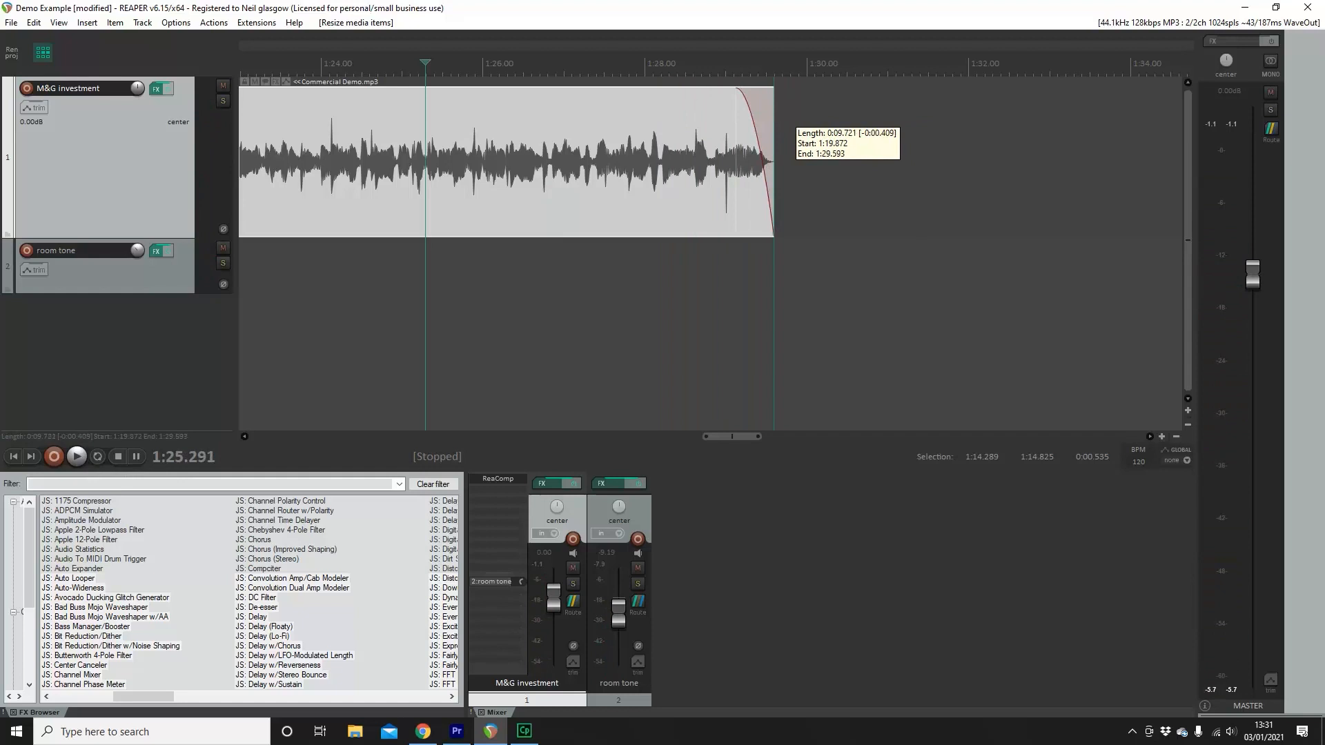
pyautogui.moveTo(774, 125); pyautogui.dragTo(768, 126)
pyautogui.click(77, 456)
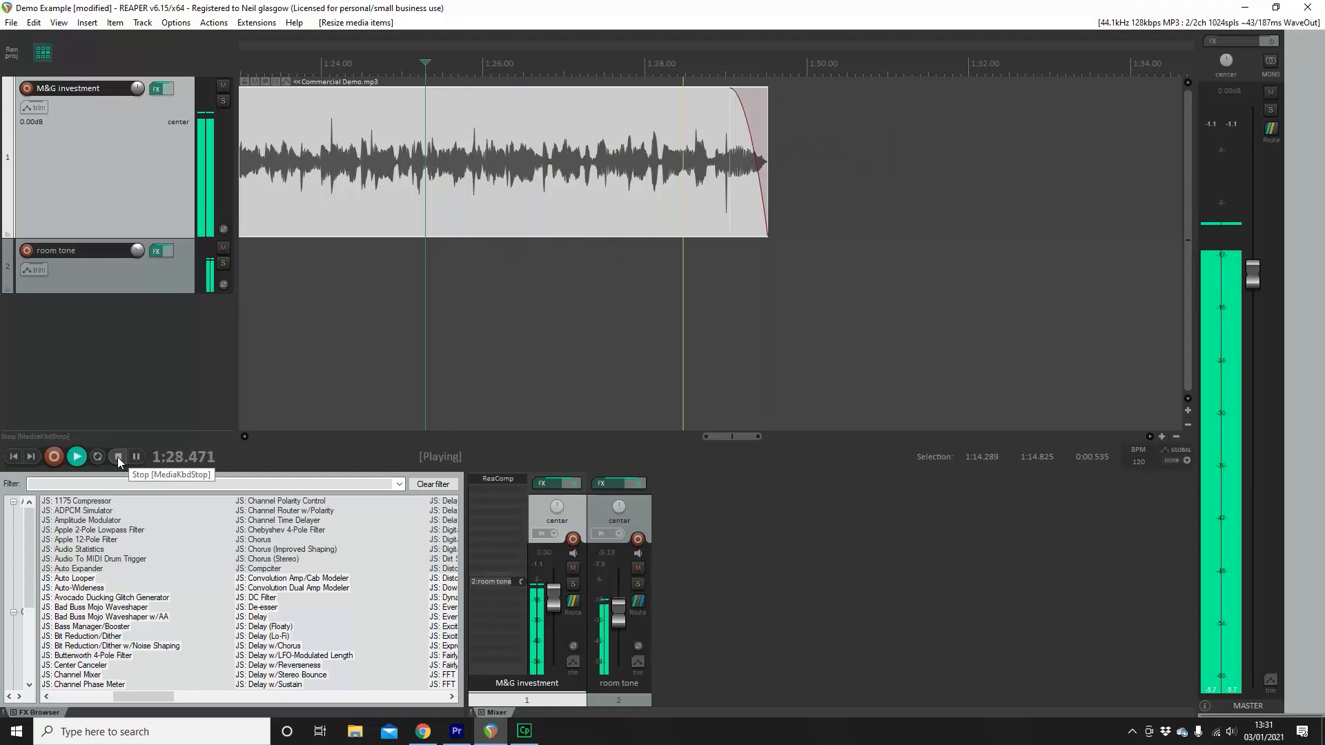
pyautogui.click(118, 457)
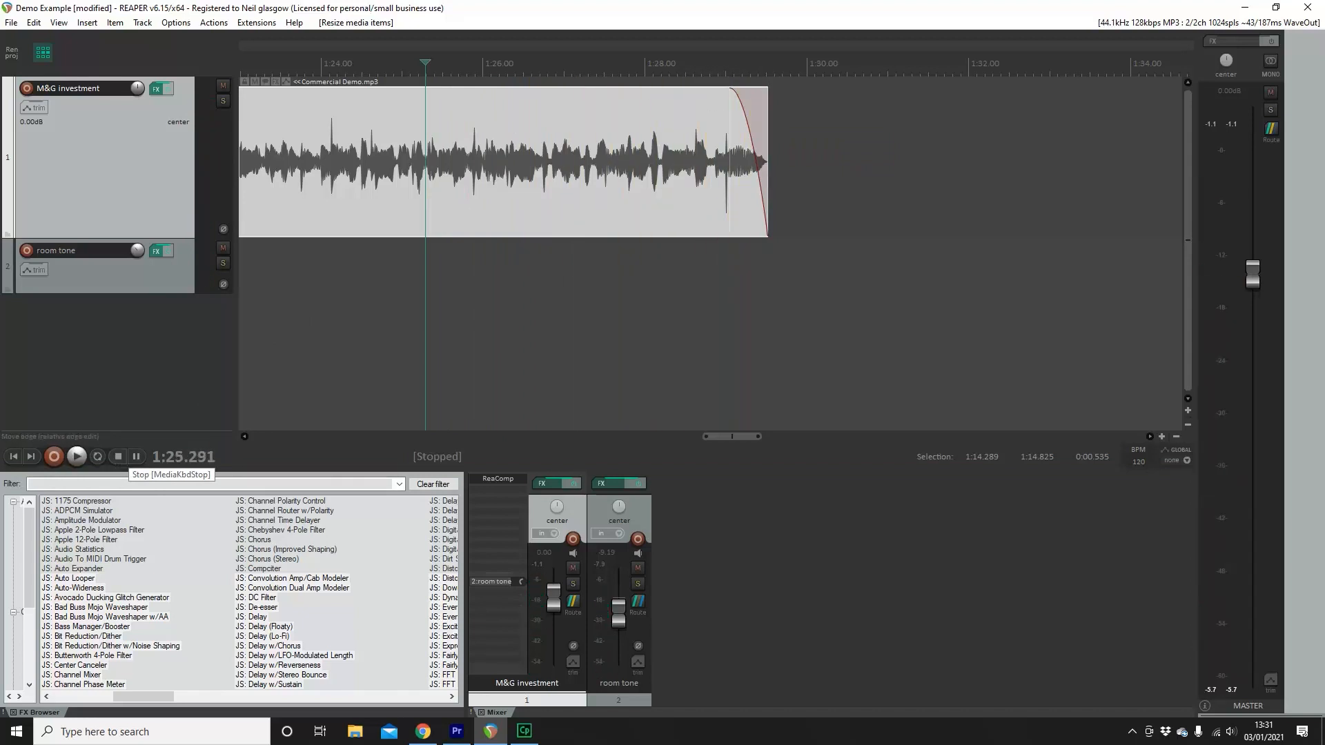
# Trim the last clip's end back to about 1:28.9 and audition its fade-out from 1:28.216.
pyautogui.moveTo(768, 159); pyautogui.dragTo(717, 148)
pyautogui.click(662, 157)
pyautogui.click(76, 456)
pyautogui.click(119, 455)
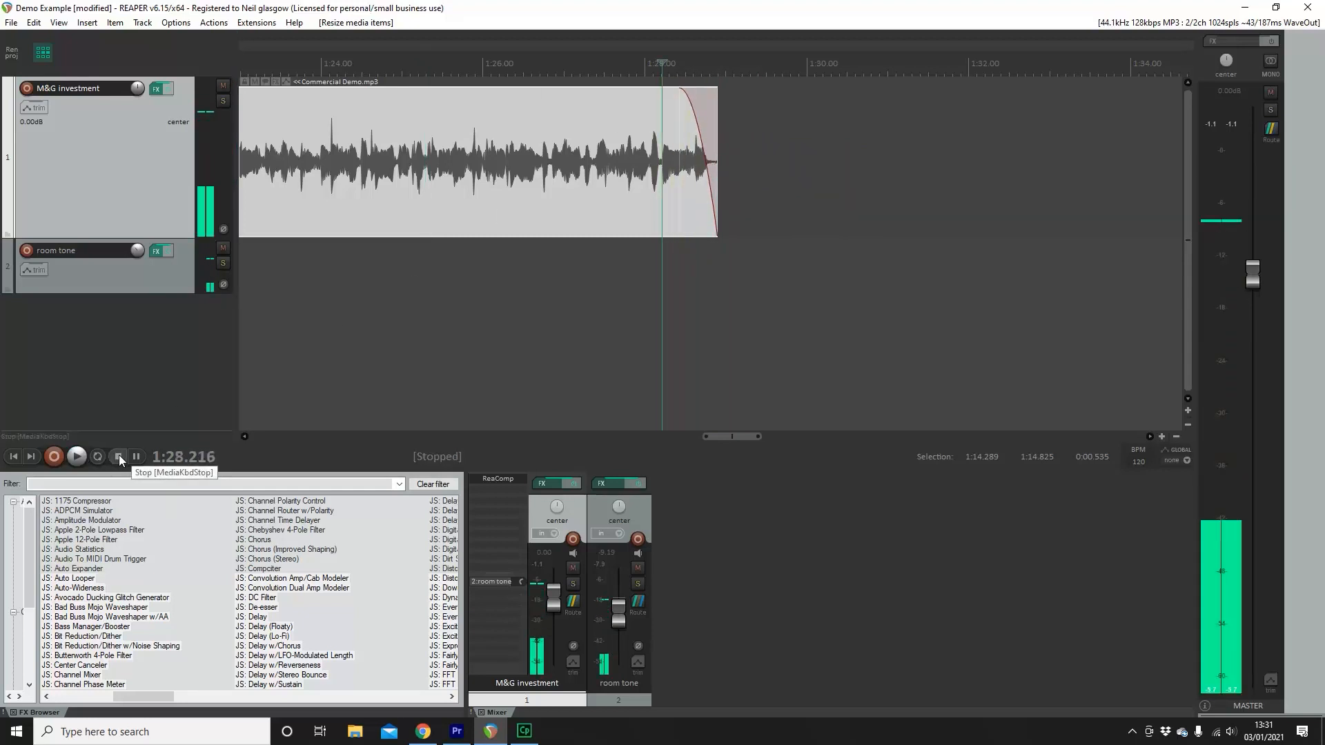
# Extend the last clip's end to about 1:29.1 and audition its fade-out from 1:28.216.
pyautogui.moveTo(722, 150); pyautogui.dragTo(738, 150)
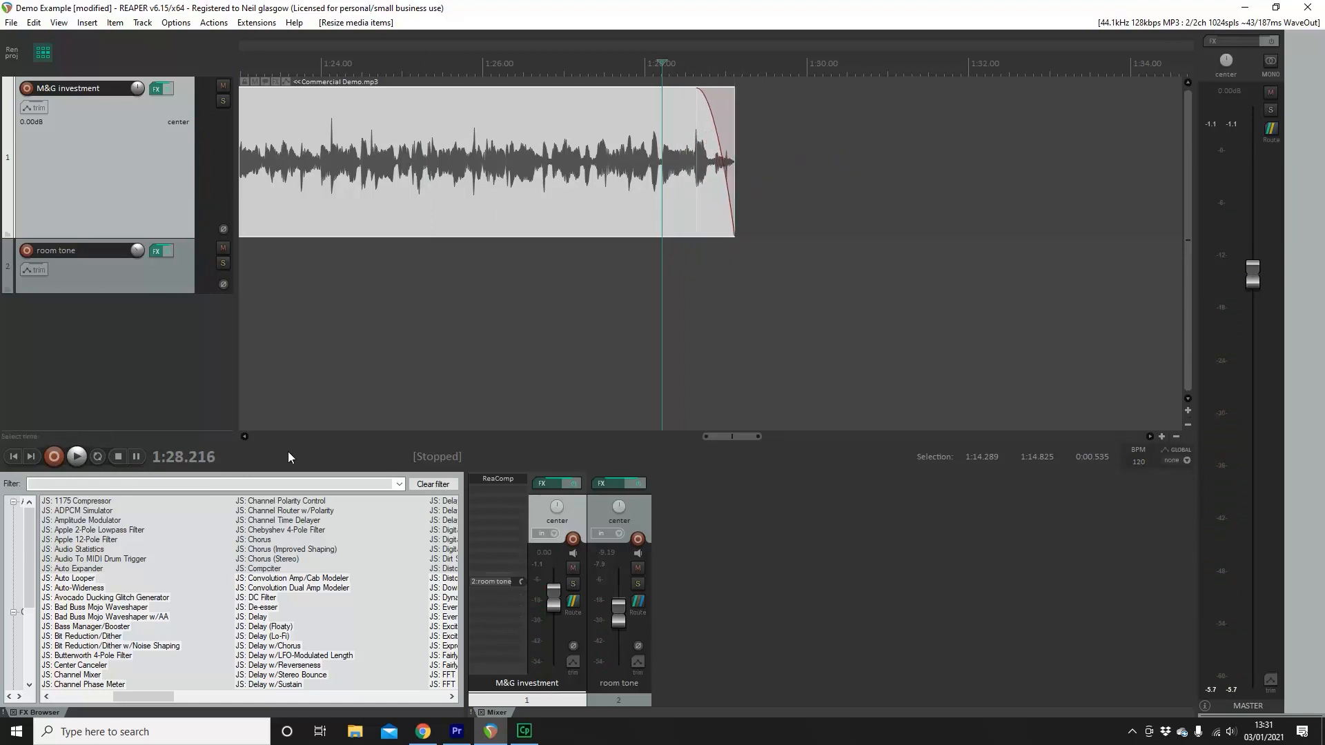
pyautogui.press('space')
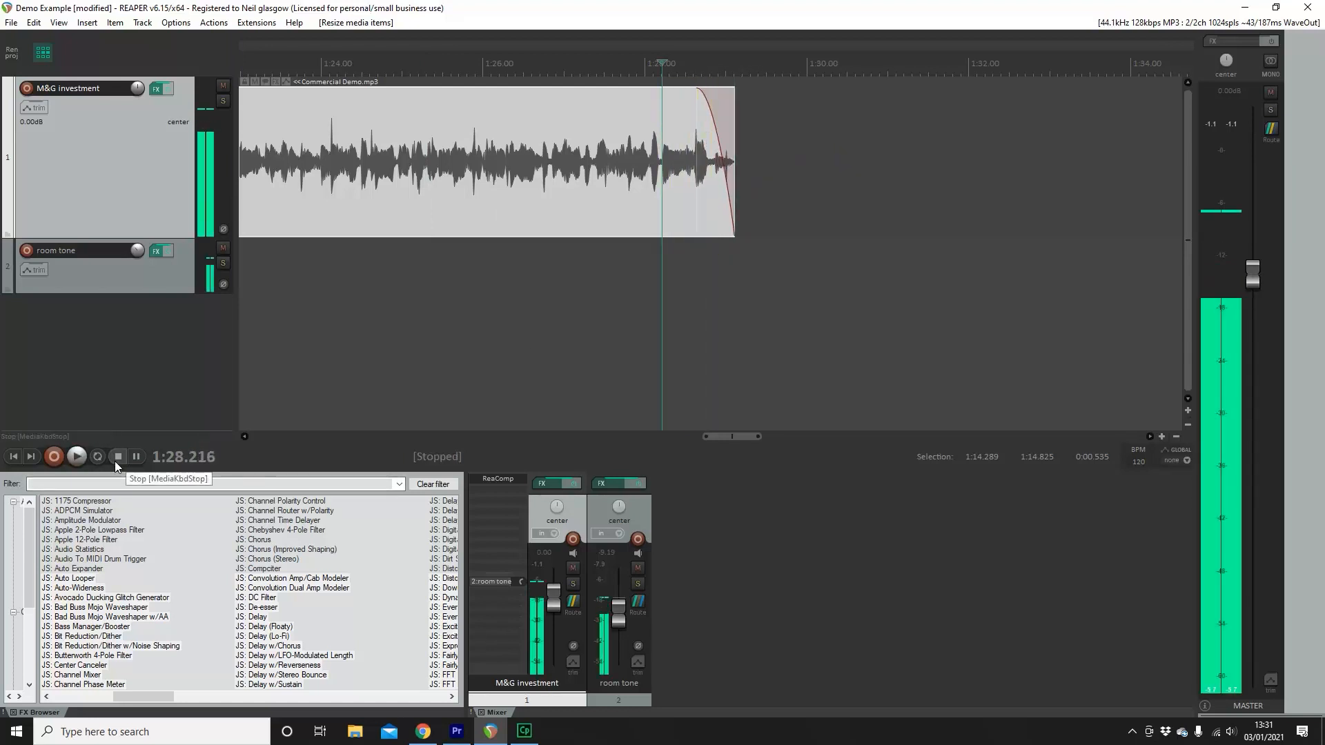
pyautogui.click(116, 459)
# Glue all the clips of the reel into one item and normalize it to 0.00 dB.
pyautogui.scroll(-5, 658, 297)
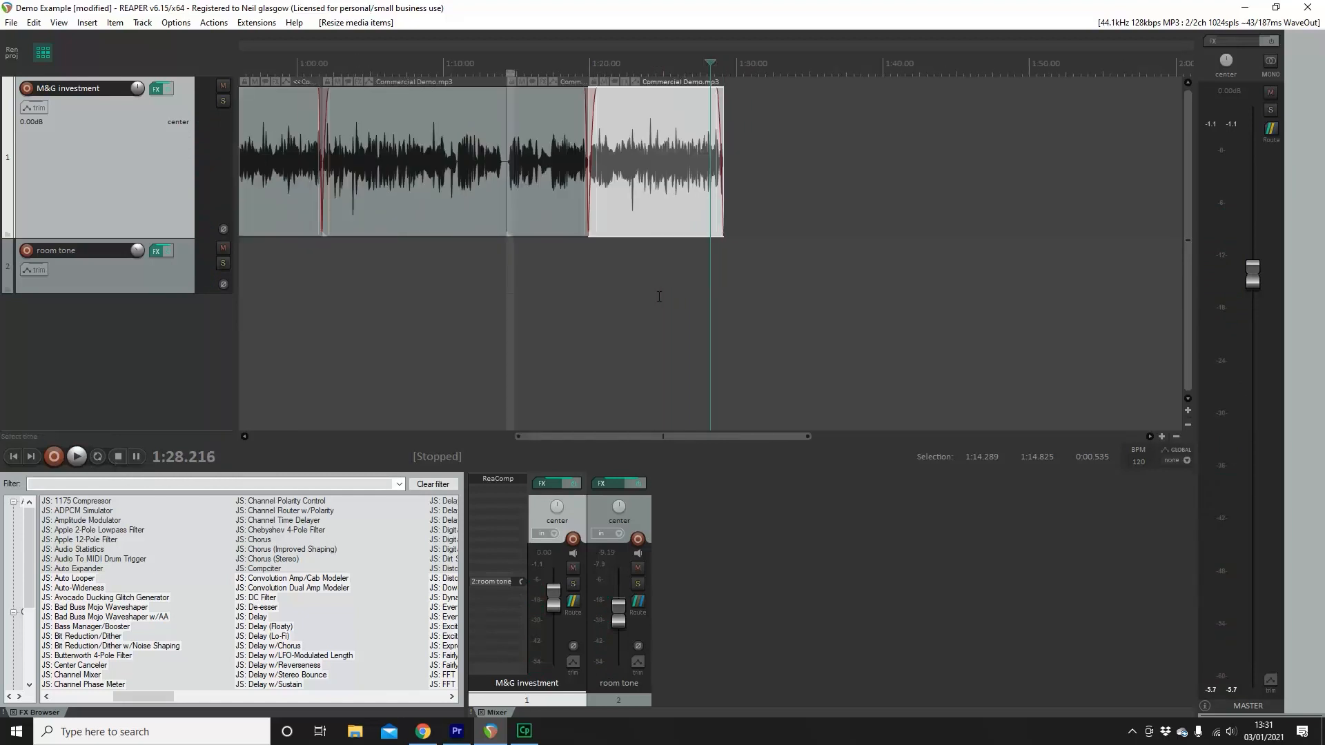
pyautogui.moveTo(664, 438); pyautogui.dragTo(520, 448)
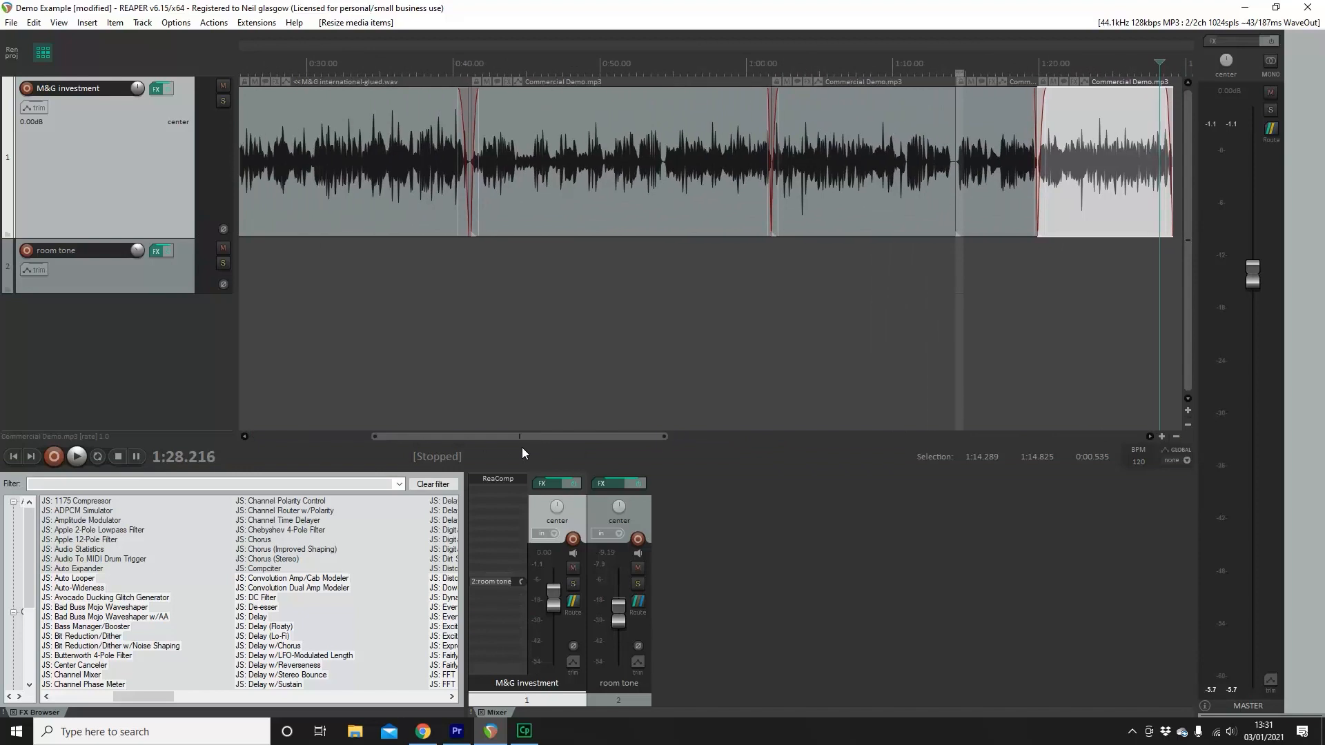
pyautogui.click(387, 209)
pyautogui.hotkey('ctrl', 'a')
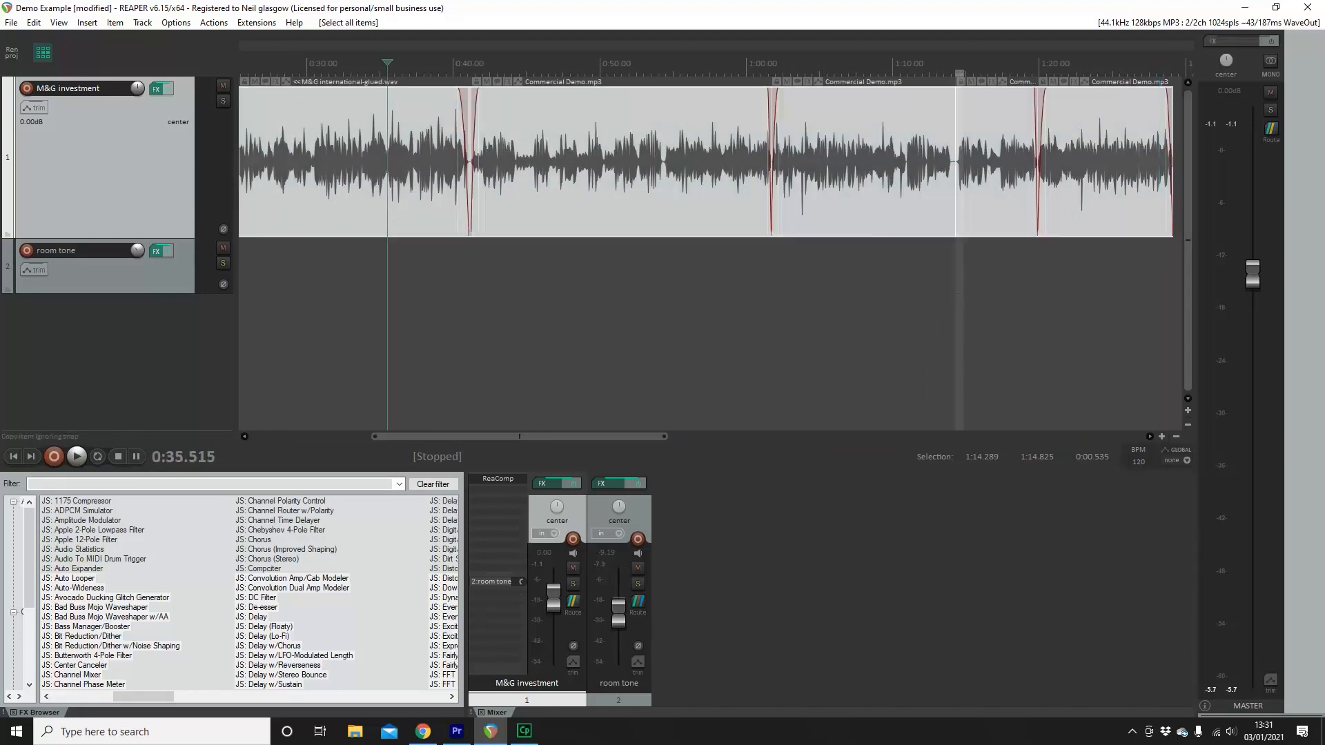
pyautogui.hotkey('ctrl', 'g')
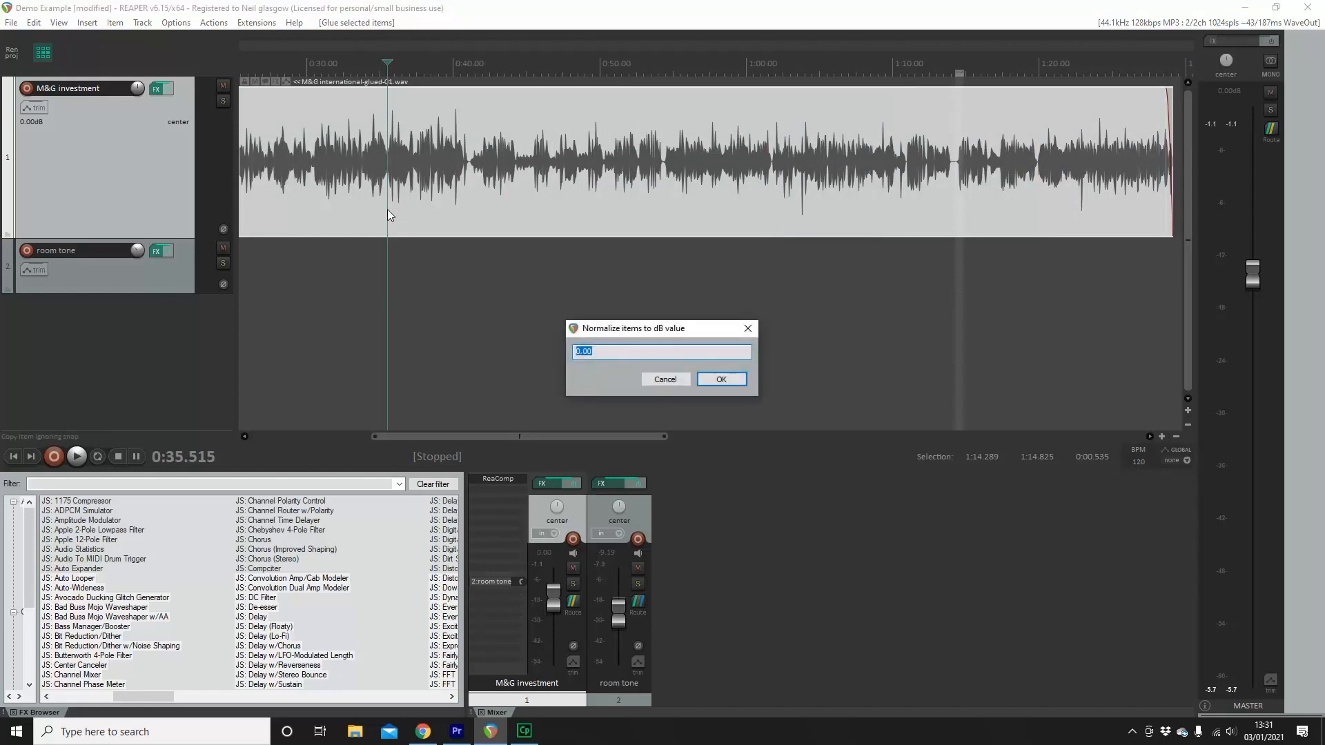
pyautogui.press('Return')
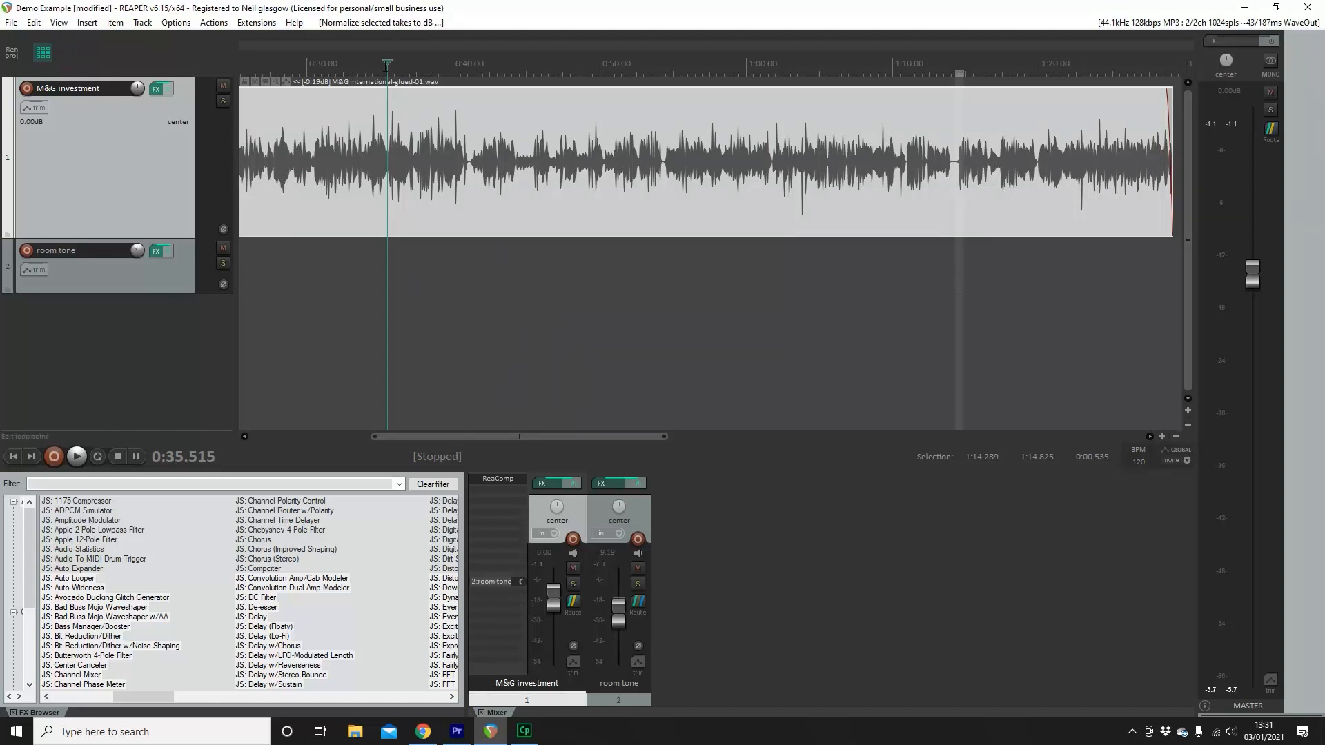
# Audition the glued and normalized reel from 0:35.109 across the first transition, then stop playback.
pyautogui.click(382, 71)
pyautogui.click(77, 456)
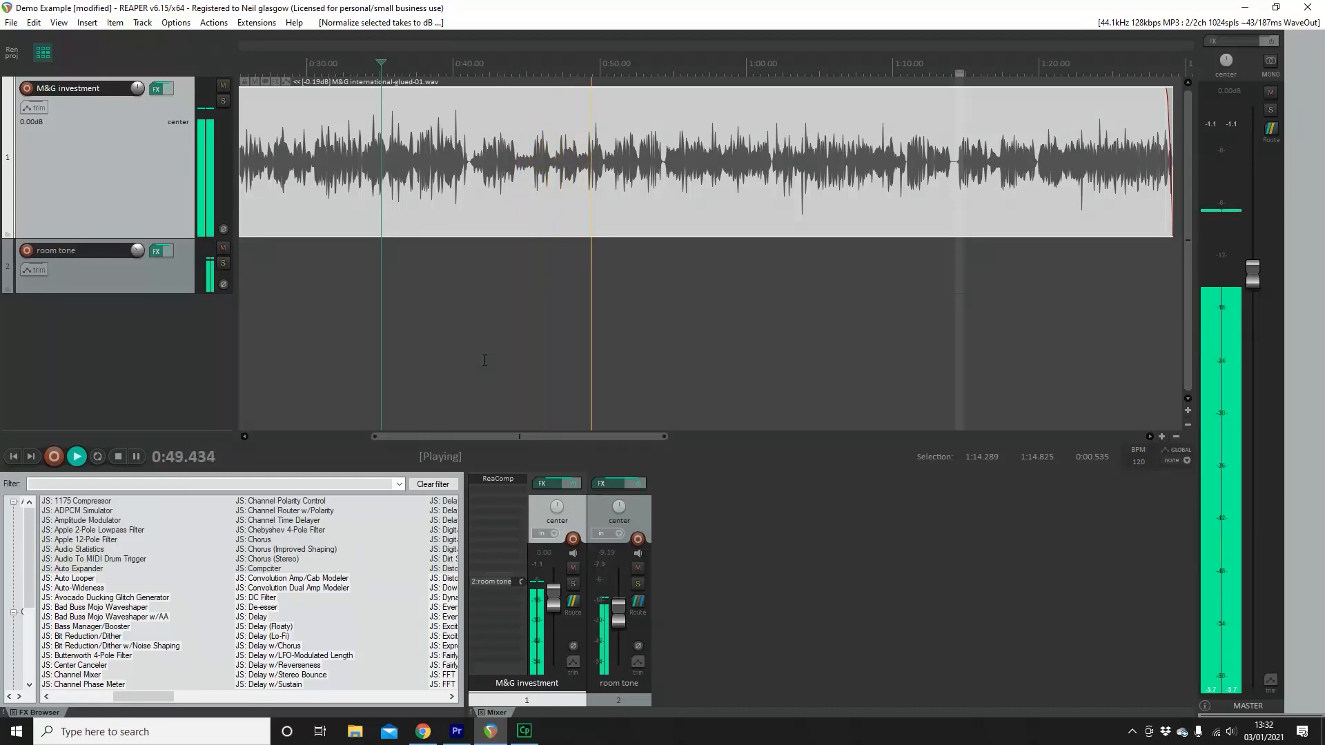
pyautogui.moveTo(480, 437)
pyautogui.mouseDown()
pyautogui.moveTo(329, 441)
pyautogui.moveTo(457, 438)
pyautogui.mouseUp()
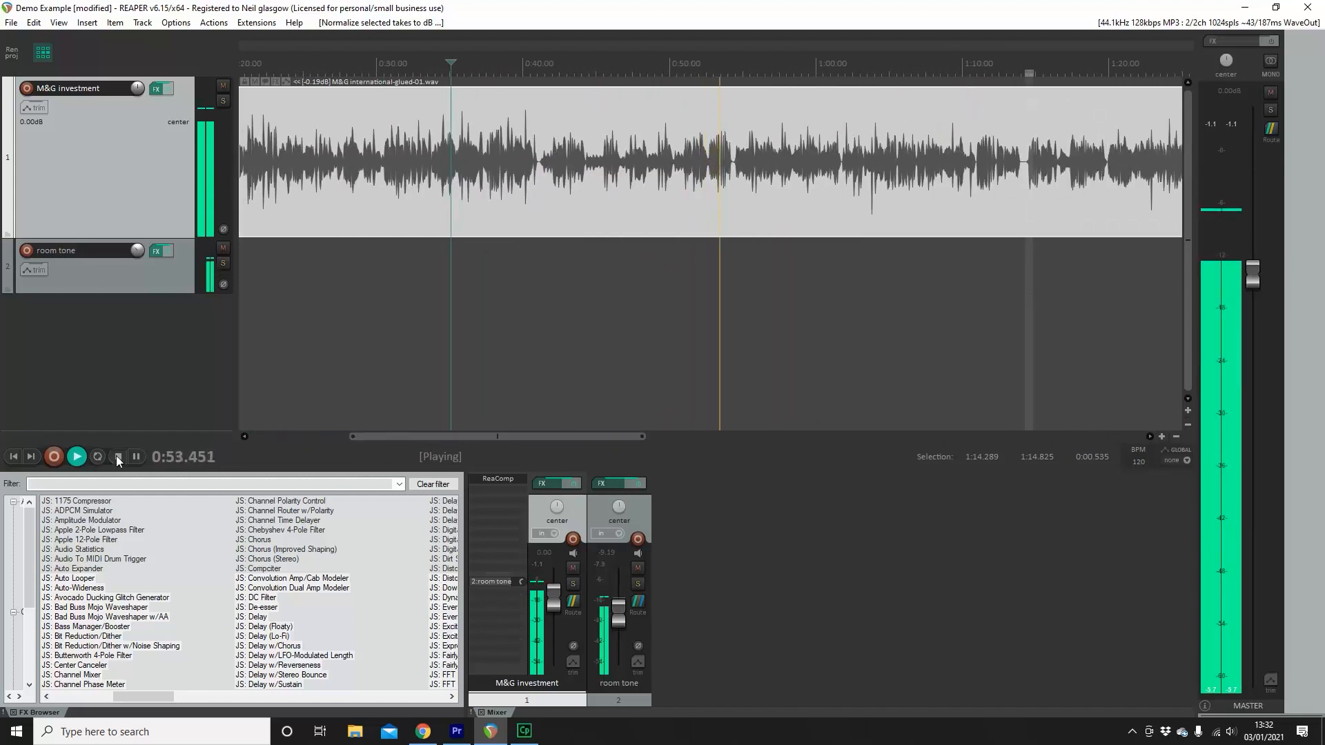
pyautogui.click(118, 456)
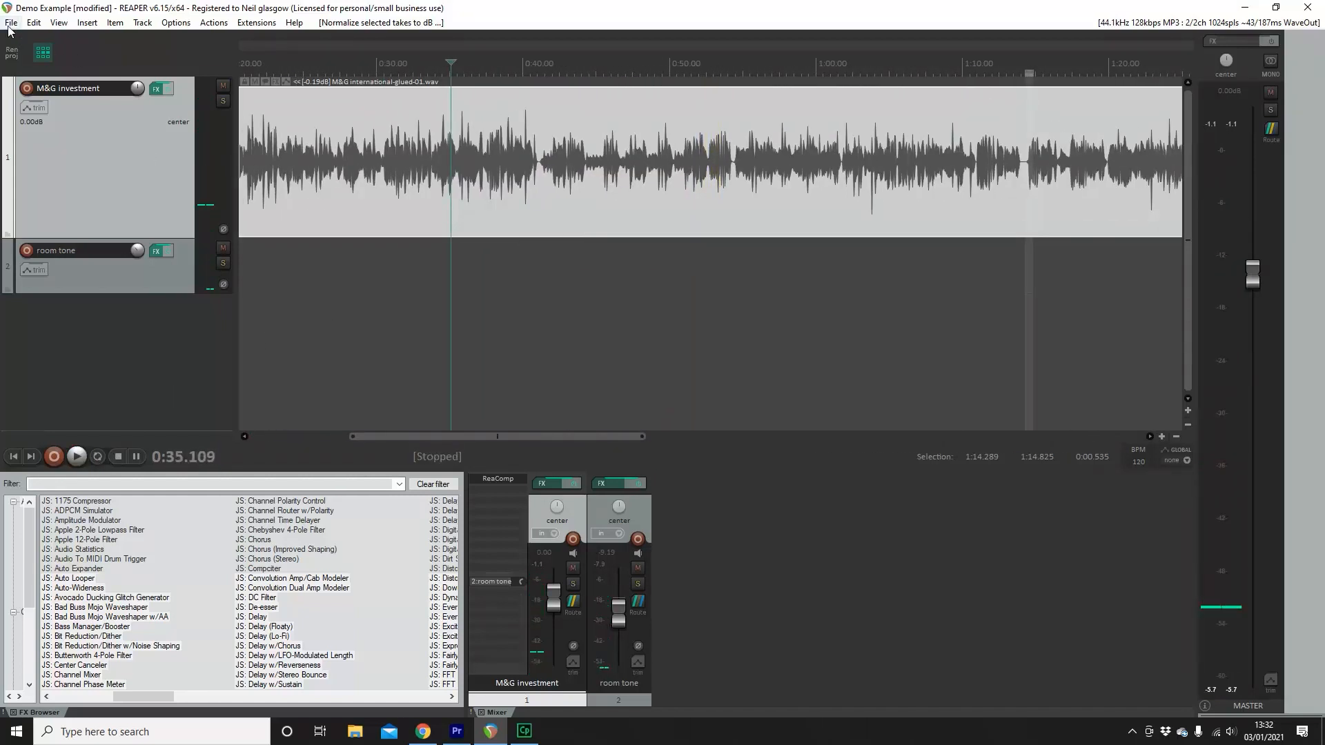
# Render the entire project's master mix as the mono 44100 Hz MP3 Demo Example.mp3 at a constant 192 kbps.
pyautogui.click(11, 23)
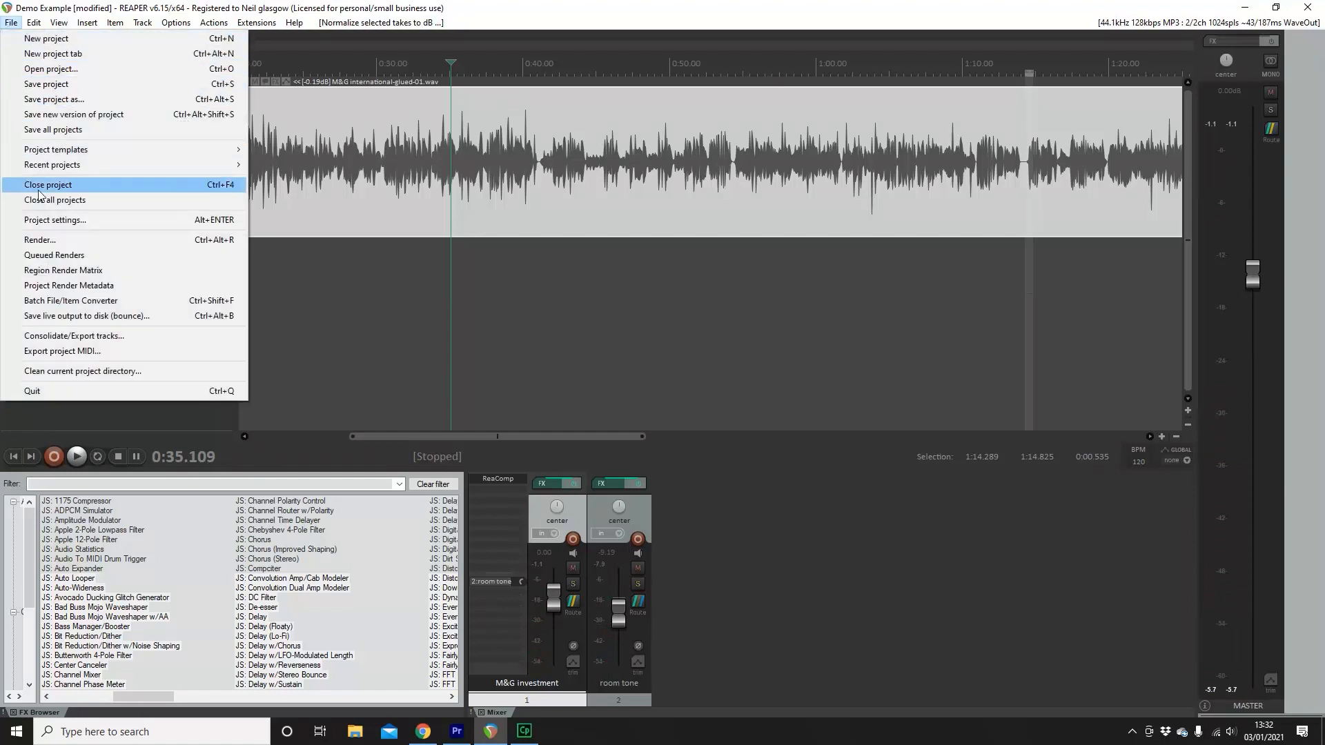
pyautogui.click(40, 239)
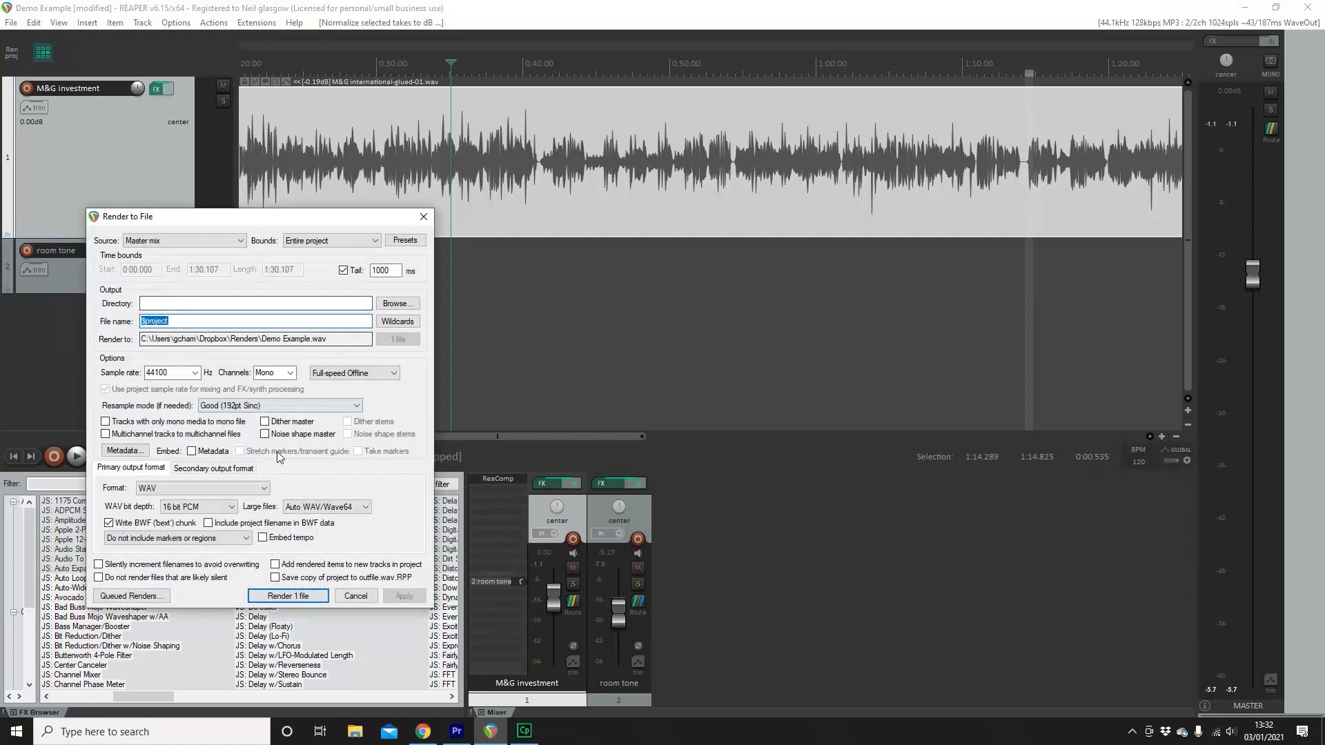
pyautogui.click(259, 490)
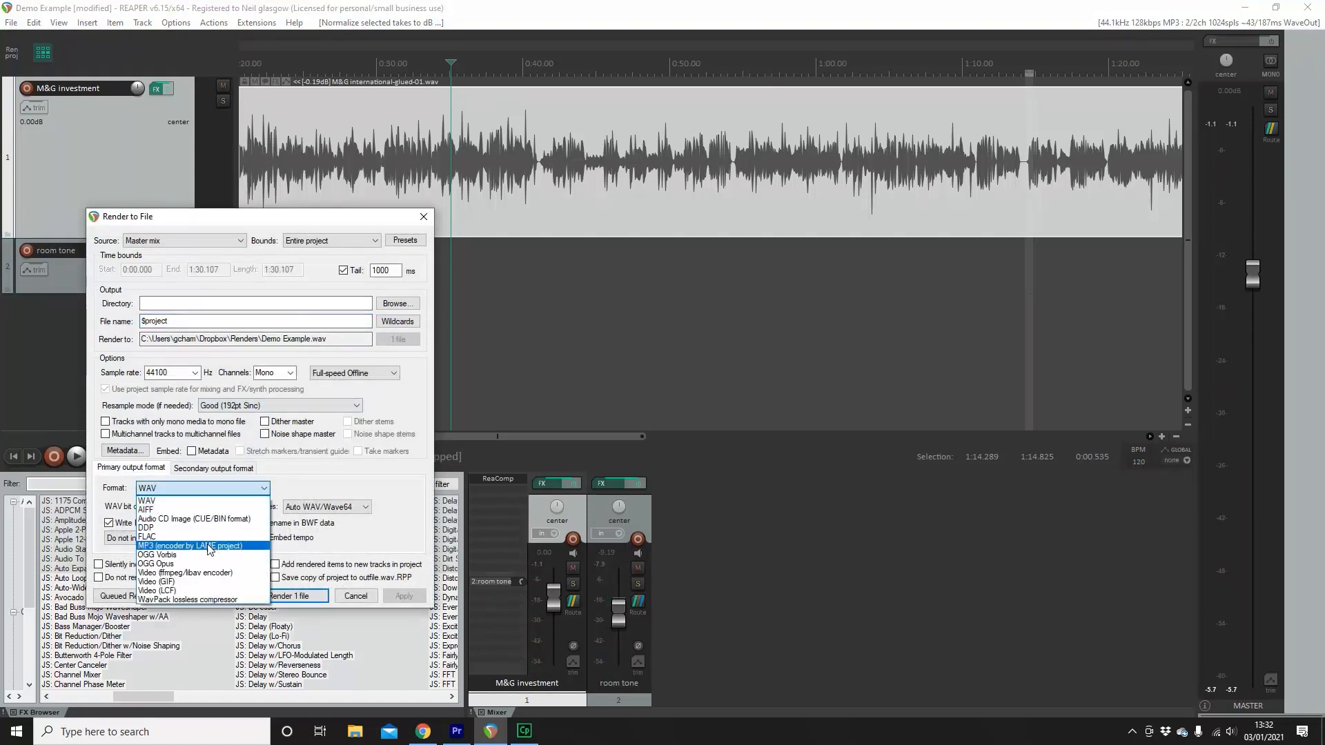
pyautogui.click(208, 547)
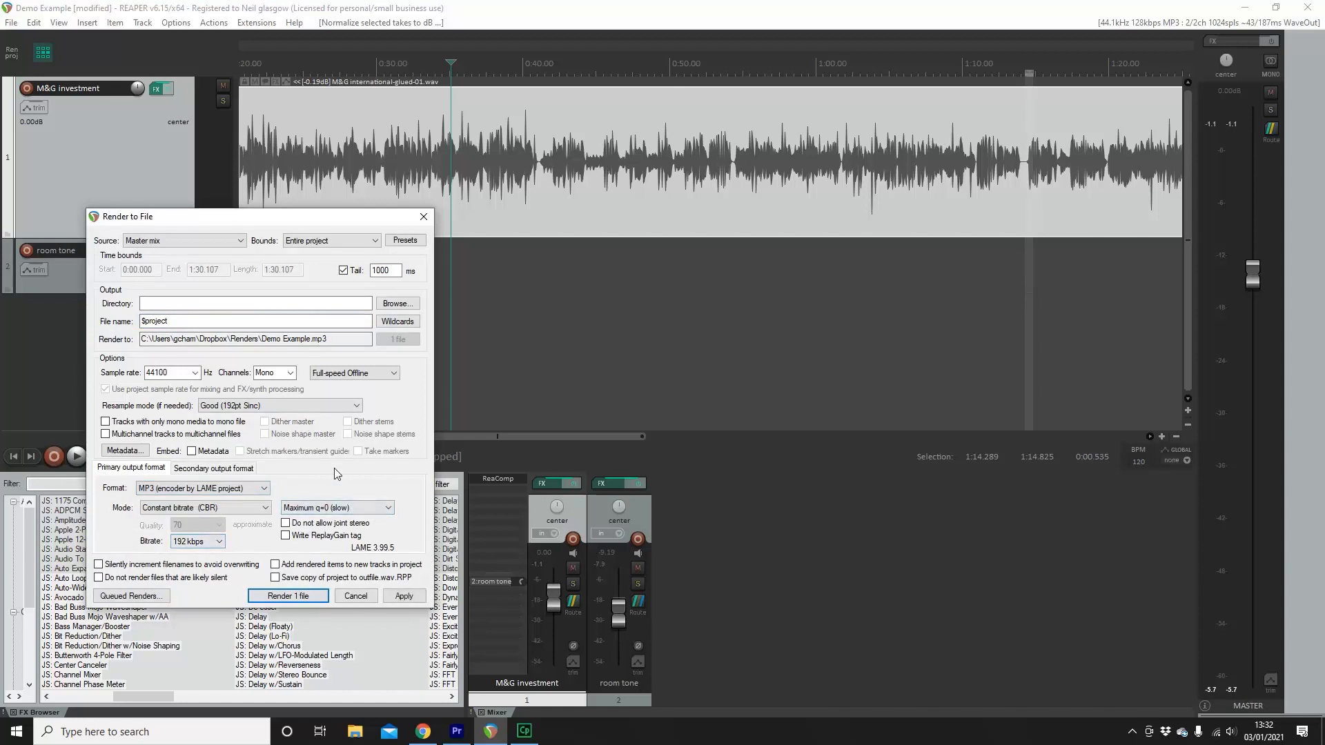
pyautogui.click(296, 600)
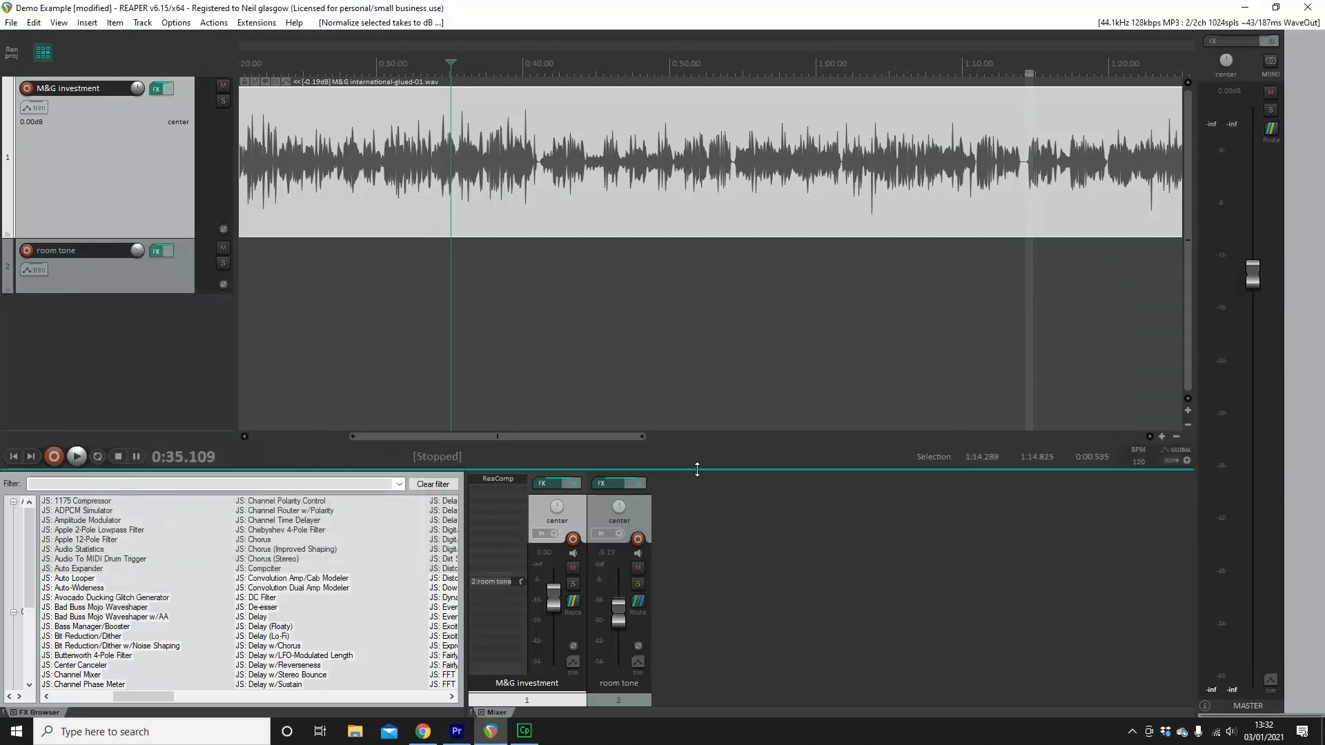
pyautogui.scroll(-3, 761, 338)
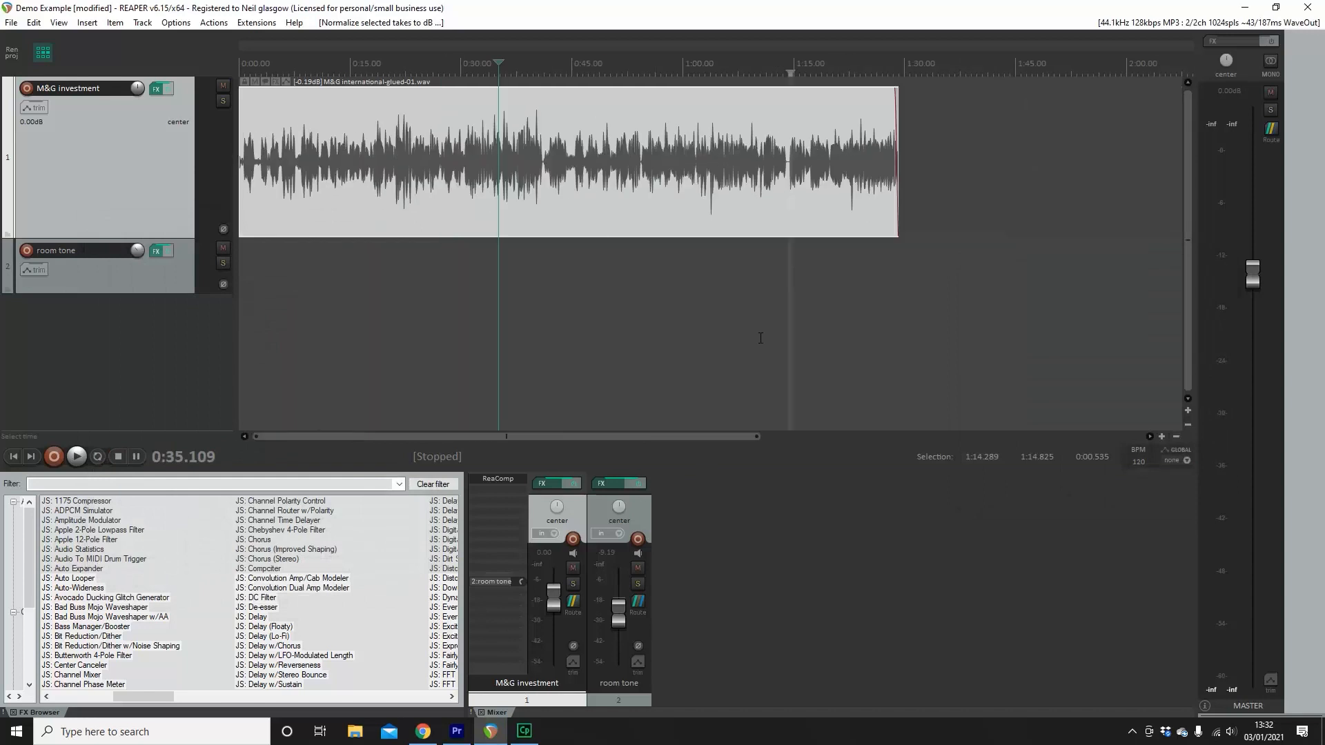
pyautogui.scroll(-2, 745, 339)
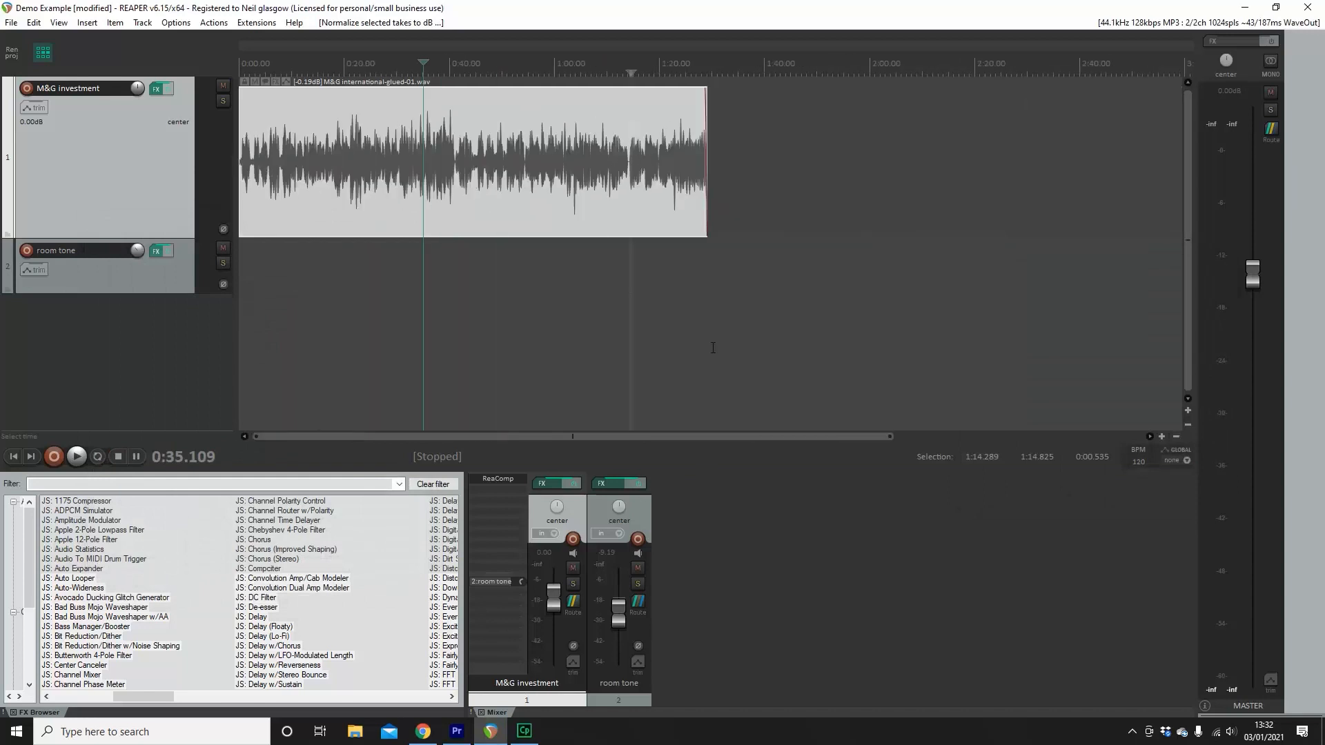